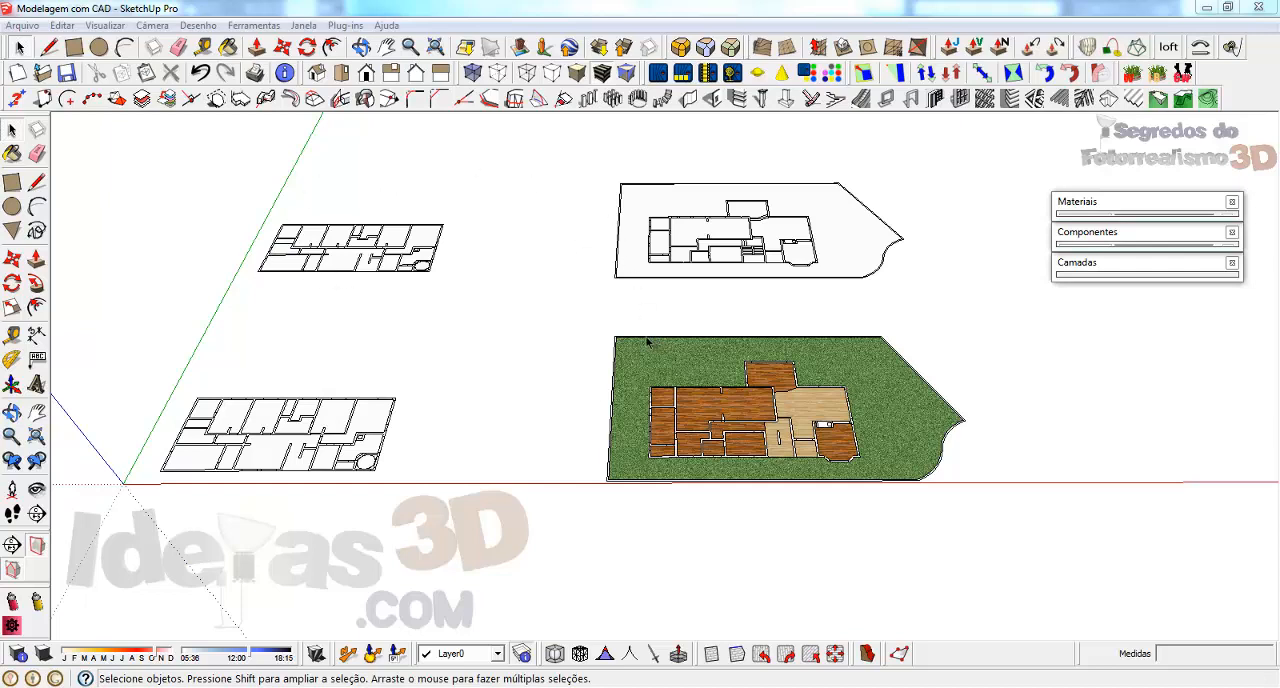
Select the grass- and wood-textured floor plan group, inspect it from several angles and distances, and clear the selection
left_click(638, 387)
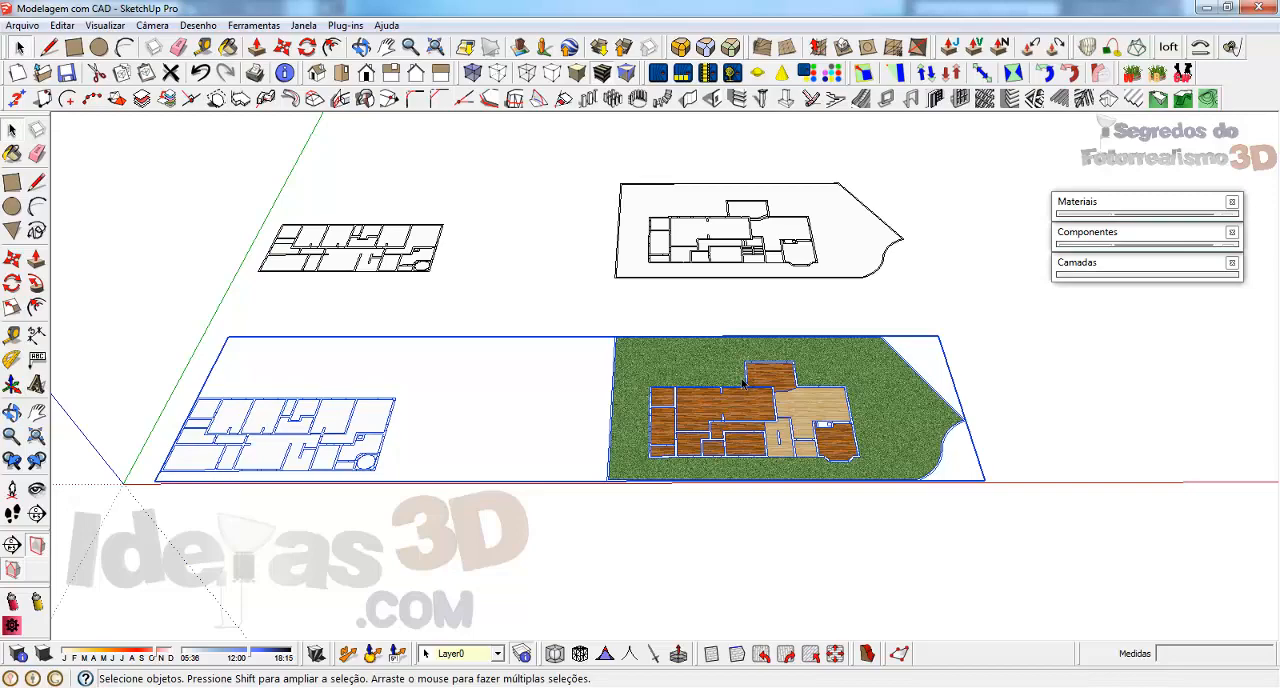
middle_click_drag(762, 393, 607, 417)
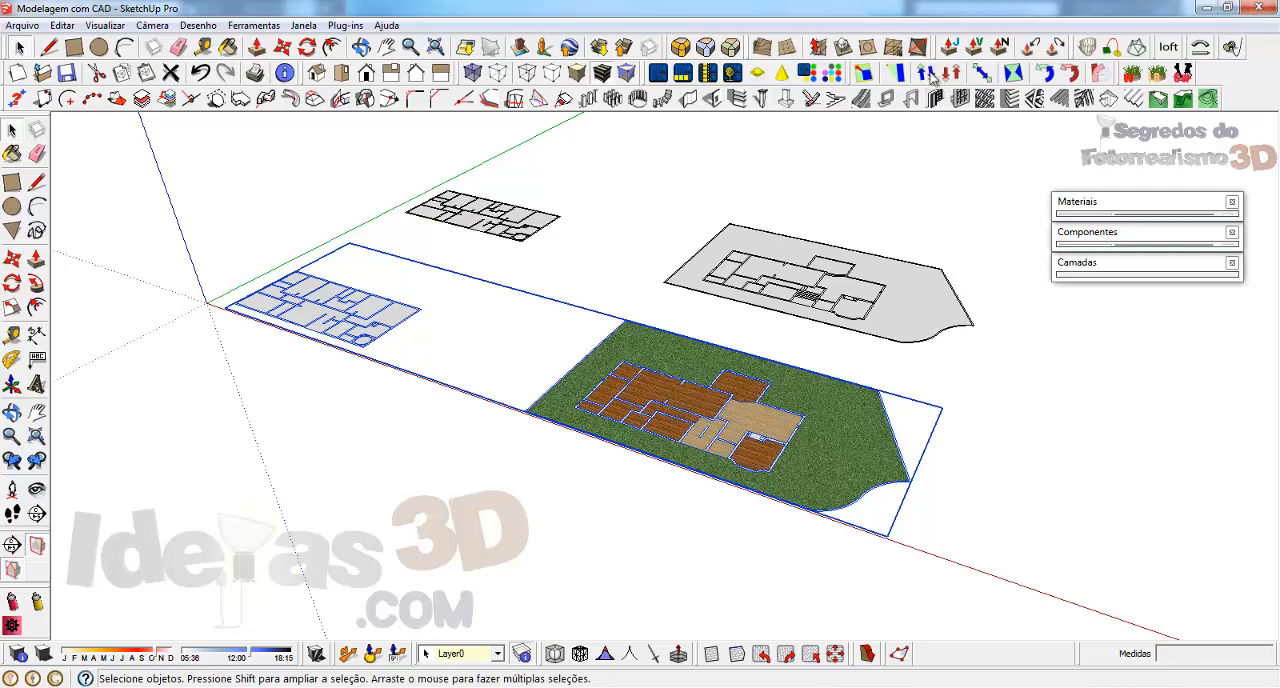
key("o")
left_click_drag(670, 425, 620, 393)
key("space")
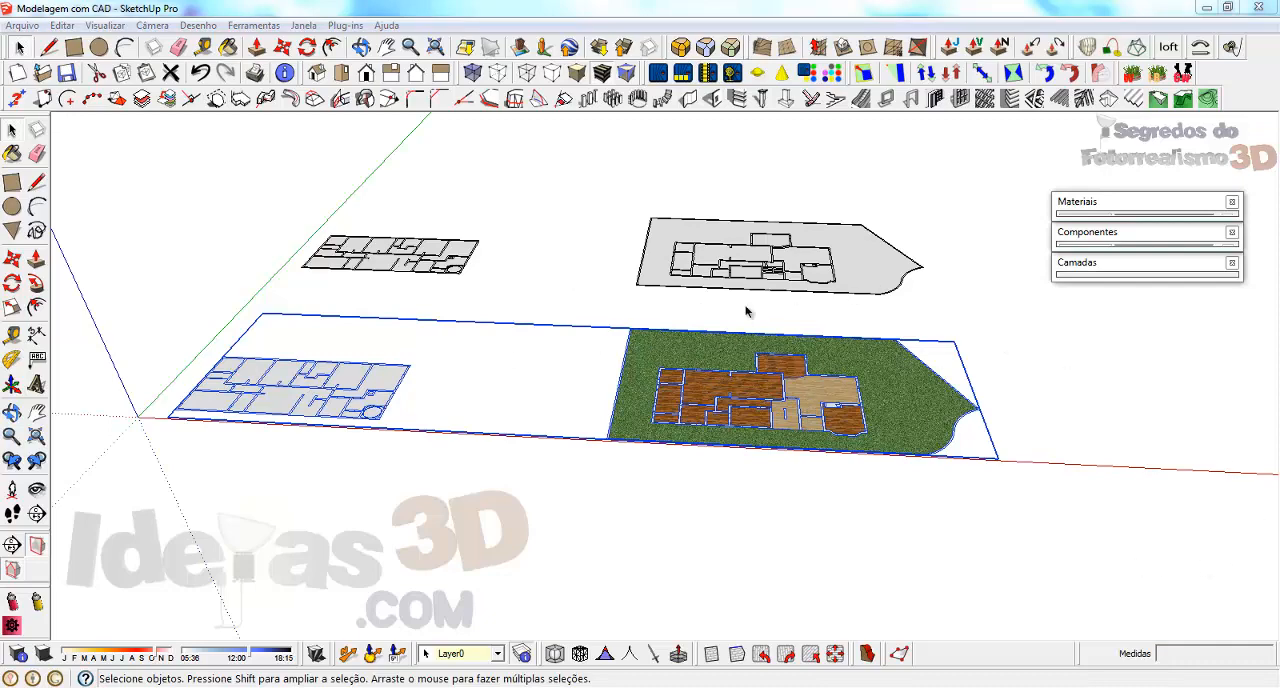
middle_click_drag(911, 408, 772, 460)
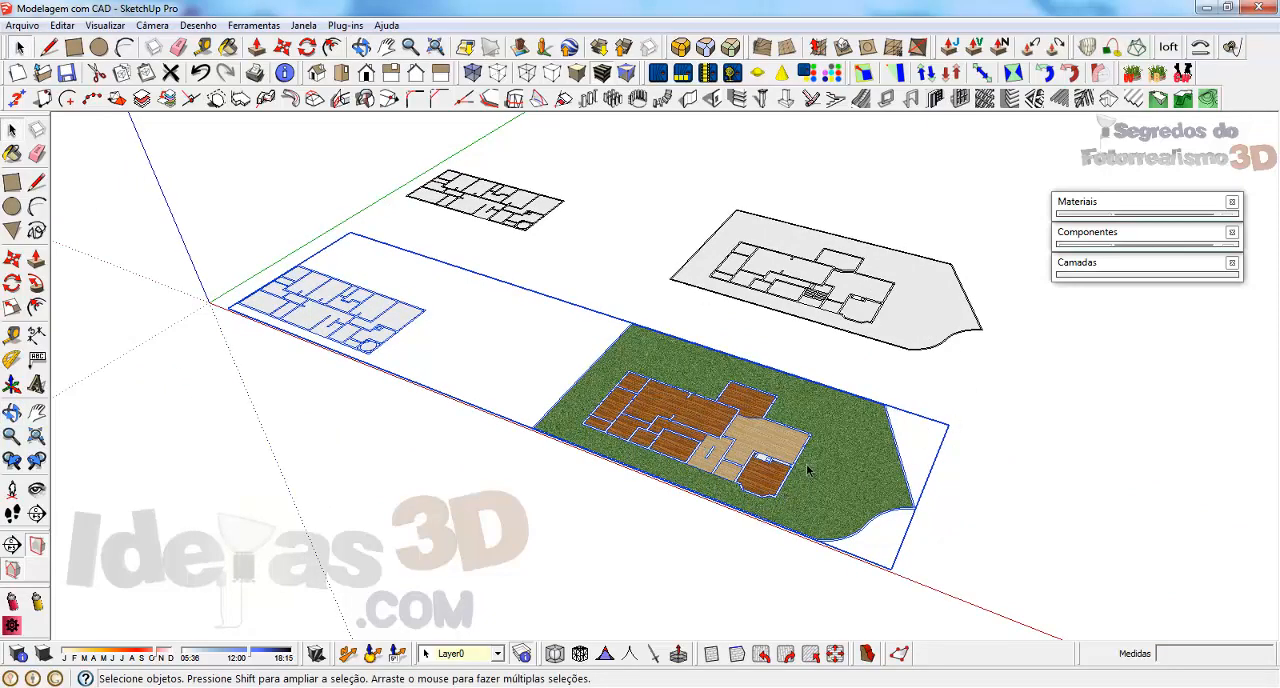
scroll(808, 470, "up", 1)
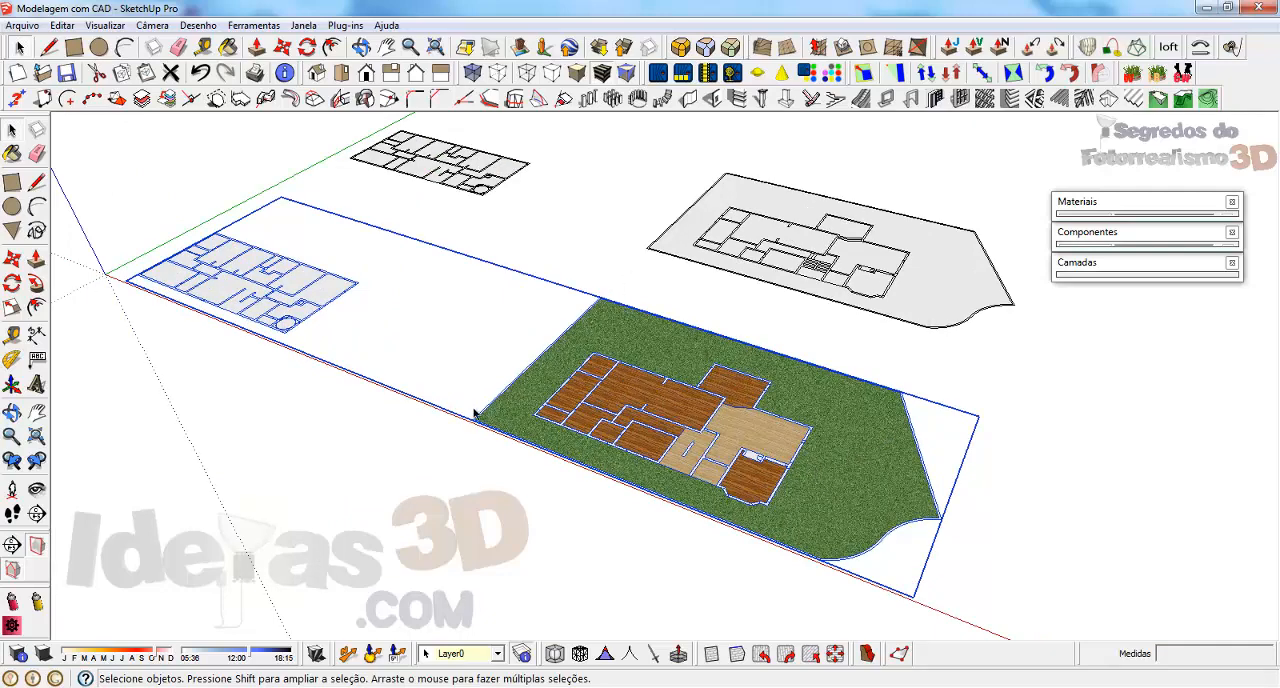
scroll(509, 426, "up", 3)
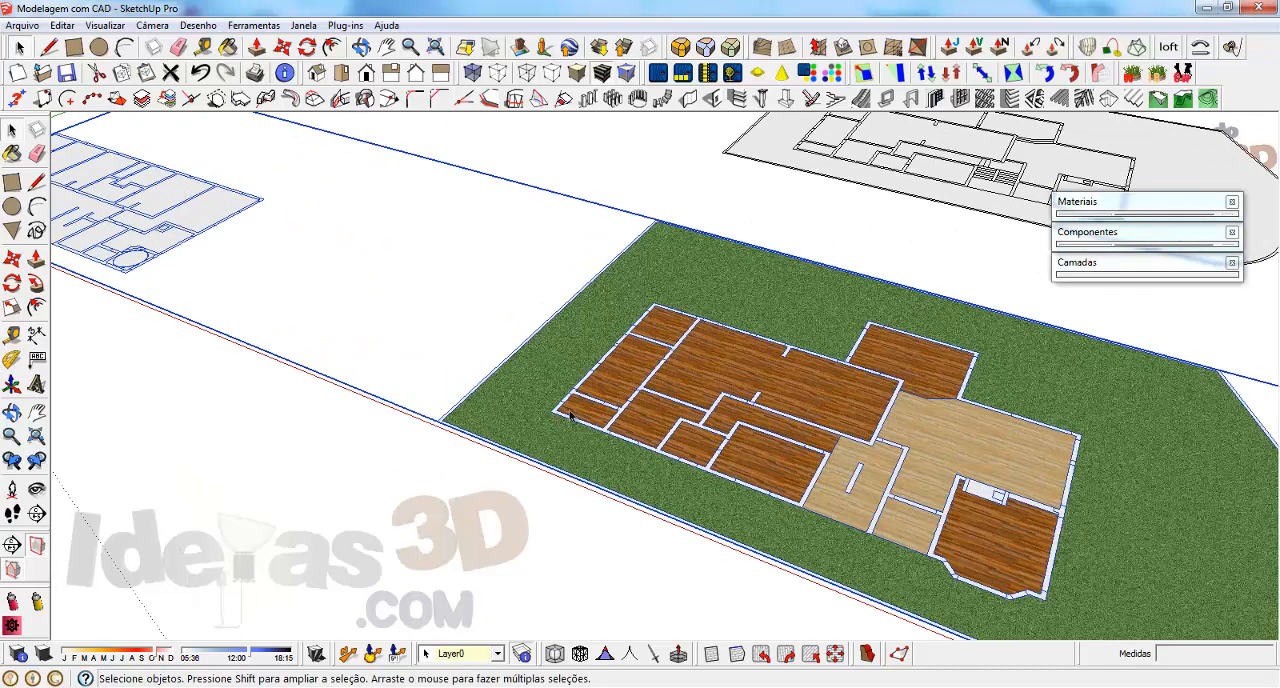
scroll(570, 415, "down", 3)
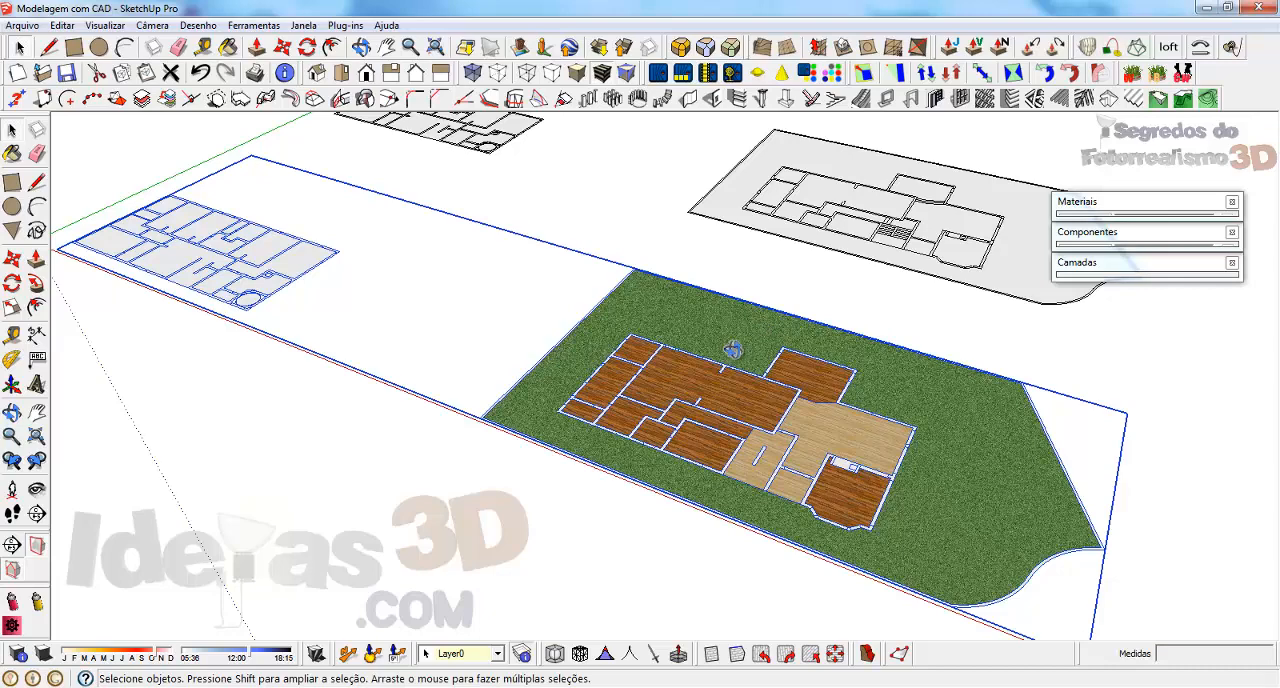
middle_click_drag(764, 322, 910, 343)
scroll(910, 343, "down", 3)
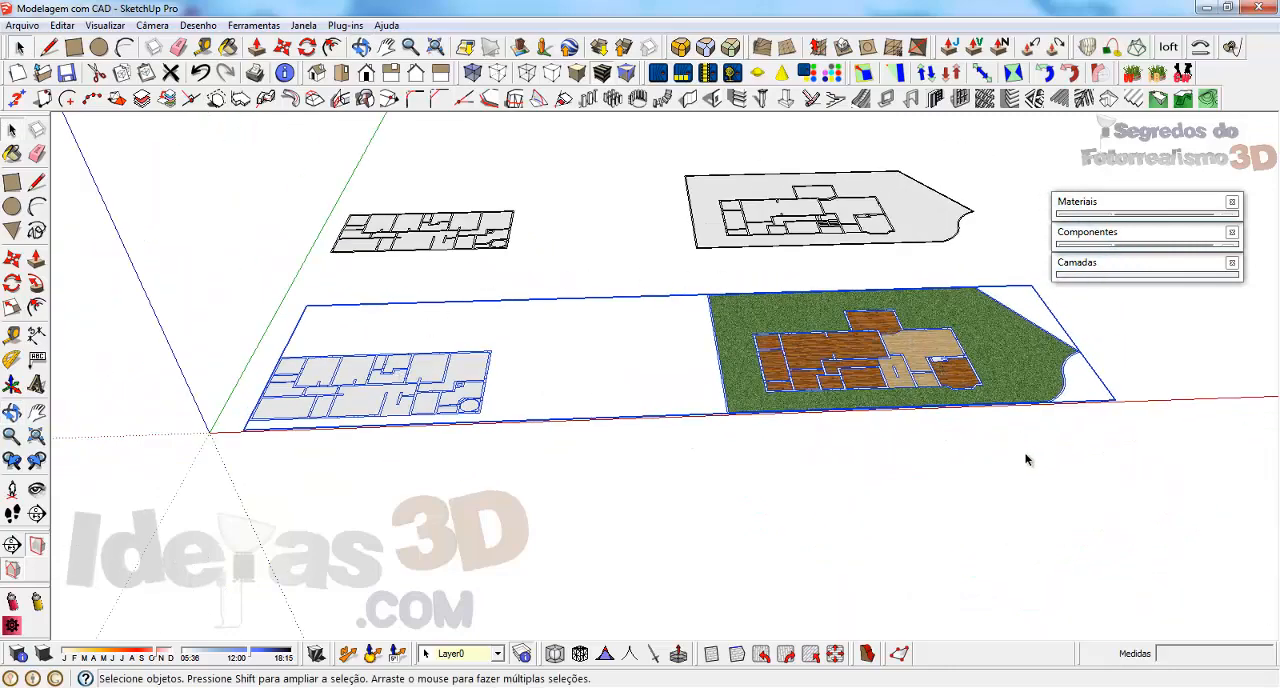
left_click(979, 488)
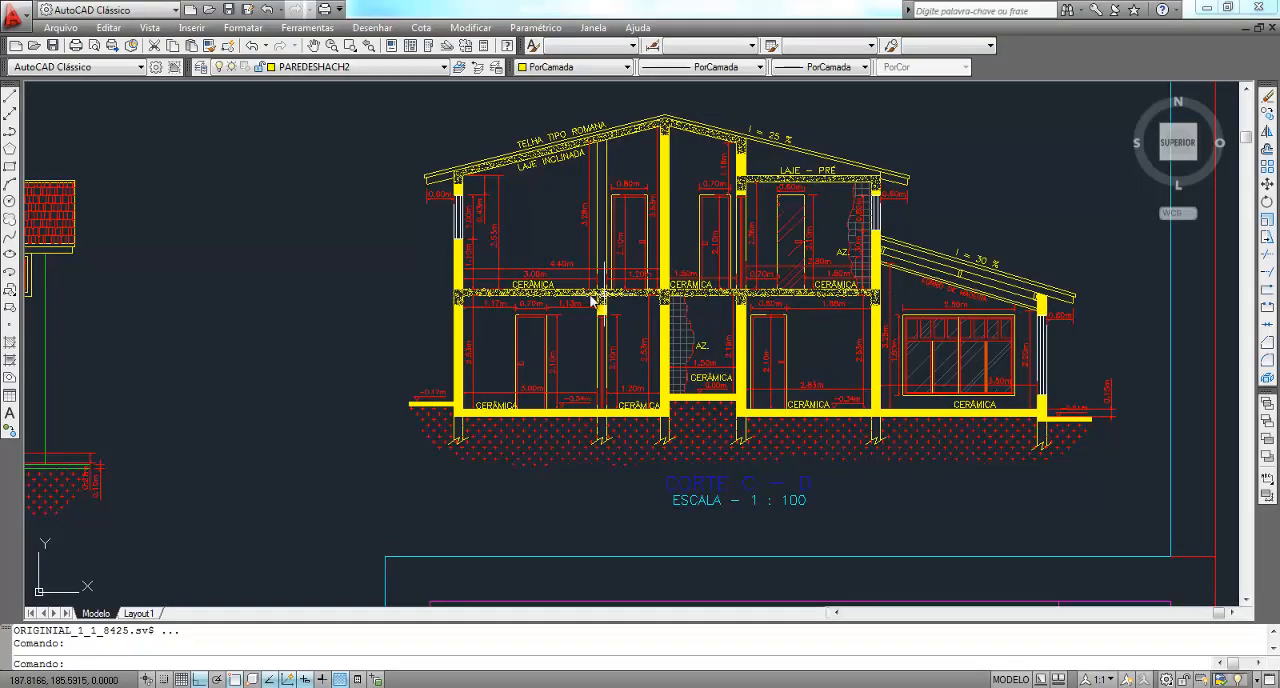
Examine section Corte C - D in the AutoCAD drawing and select the concrete slab hatch between the two floors
scroll(506, 274, "up", 3)
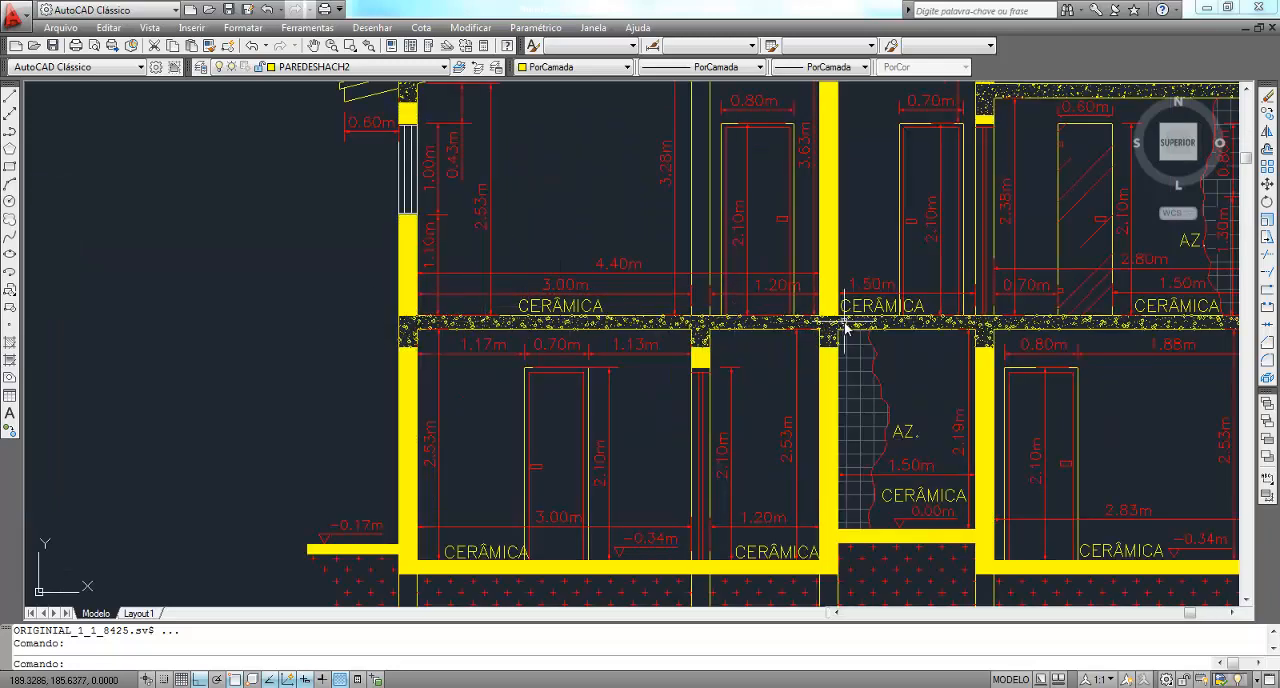
scroll(502, 322, "up", 3)
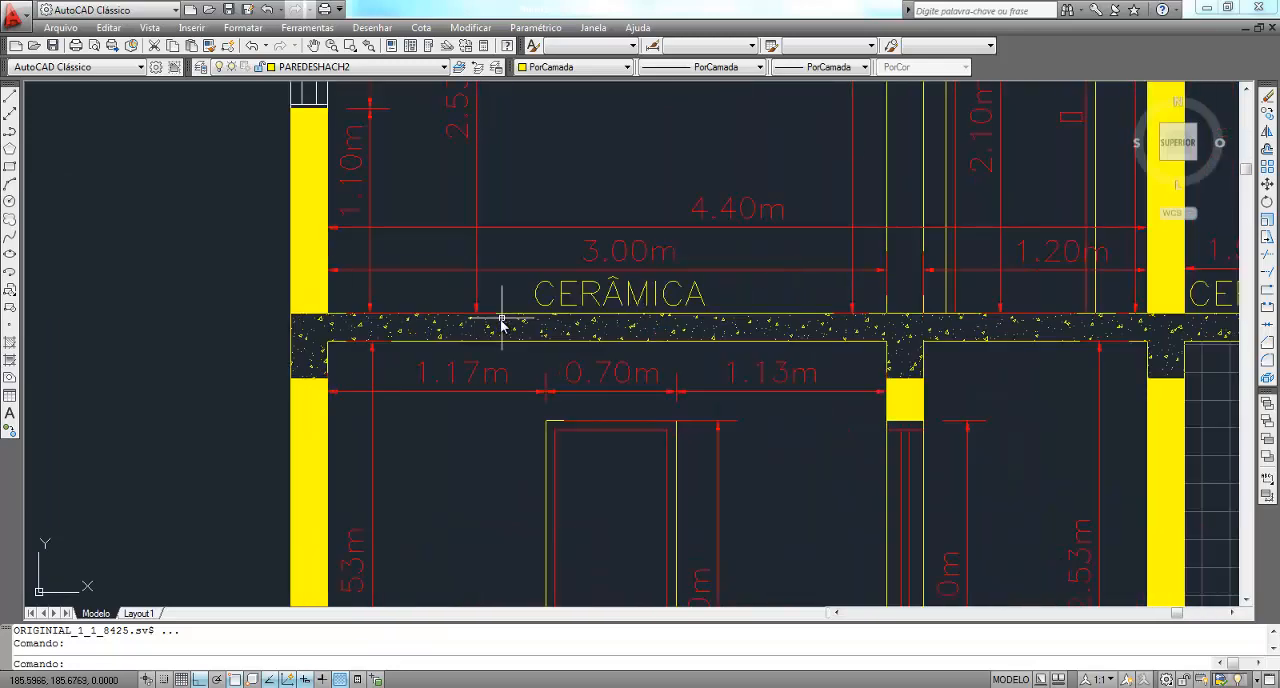
left_click(370, 331)
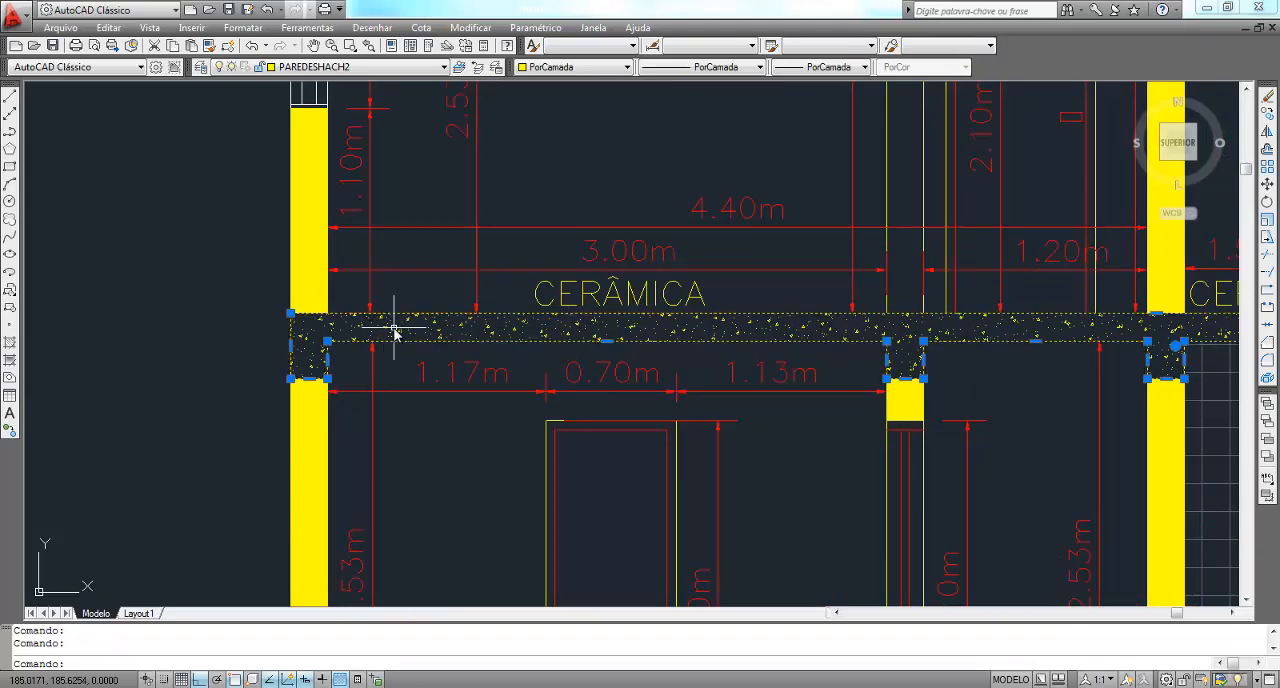
scroll(343, 280, "down", 6)
scroll(614, 280, "up", 2)
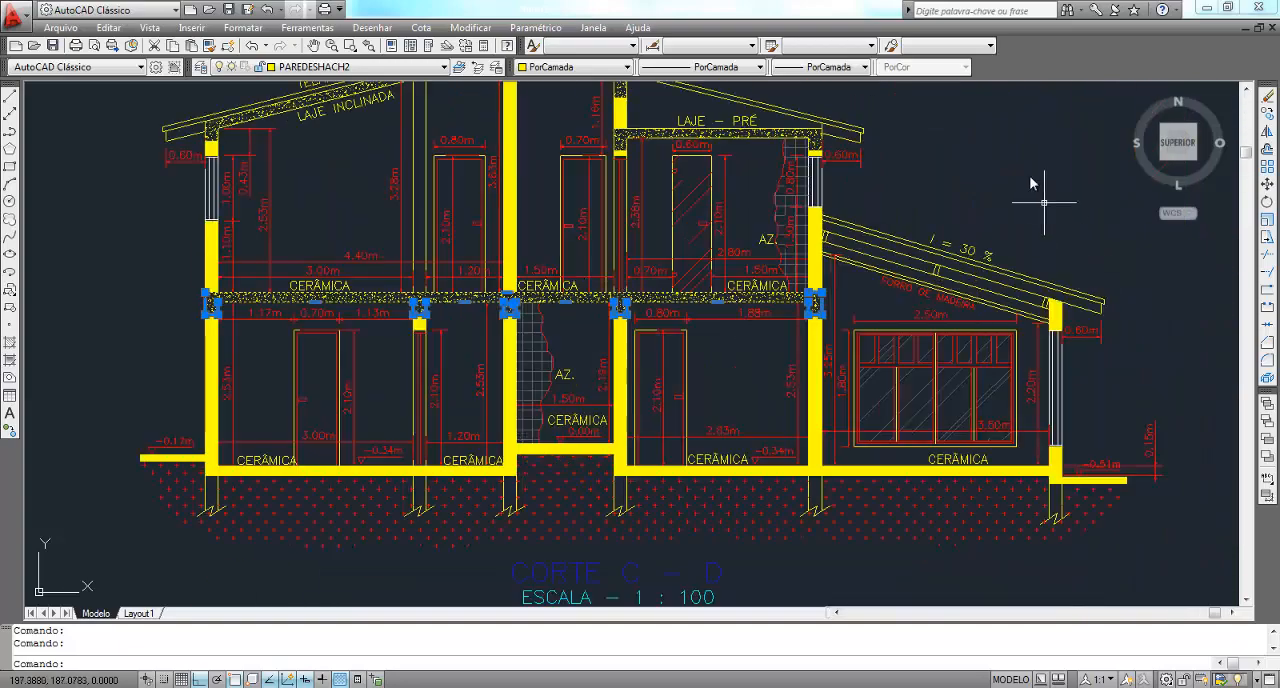
scroll(1013, 254, "down", 2)
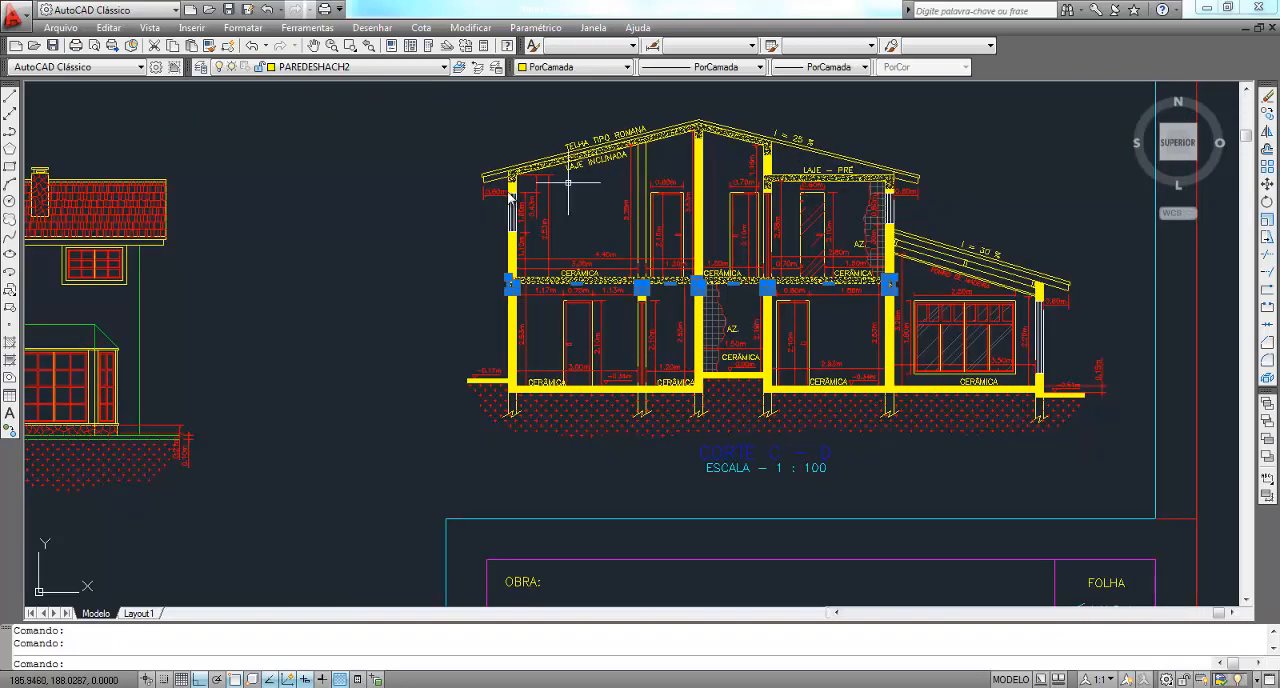
Examine section Corte A - B in the AutoCAD drawing, including its slabs, floor levels and wall heights
mouse_move(430, 196)
middle_mouse_down()
mouse_move(549, 217)
mouse_move(1009, 220)
middle_mouse_up()
scroll(950, 247, "down", 3)
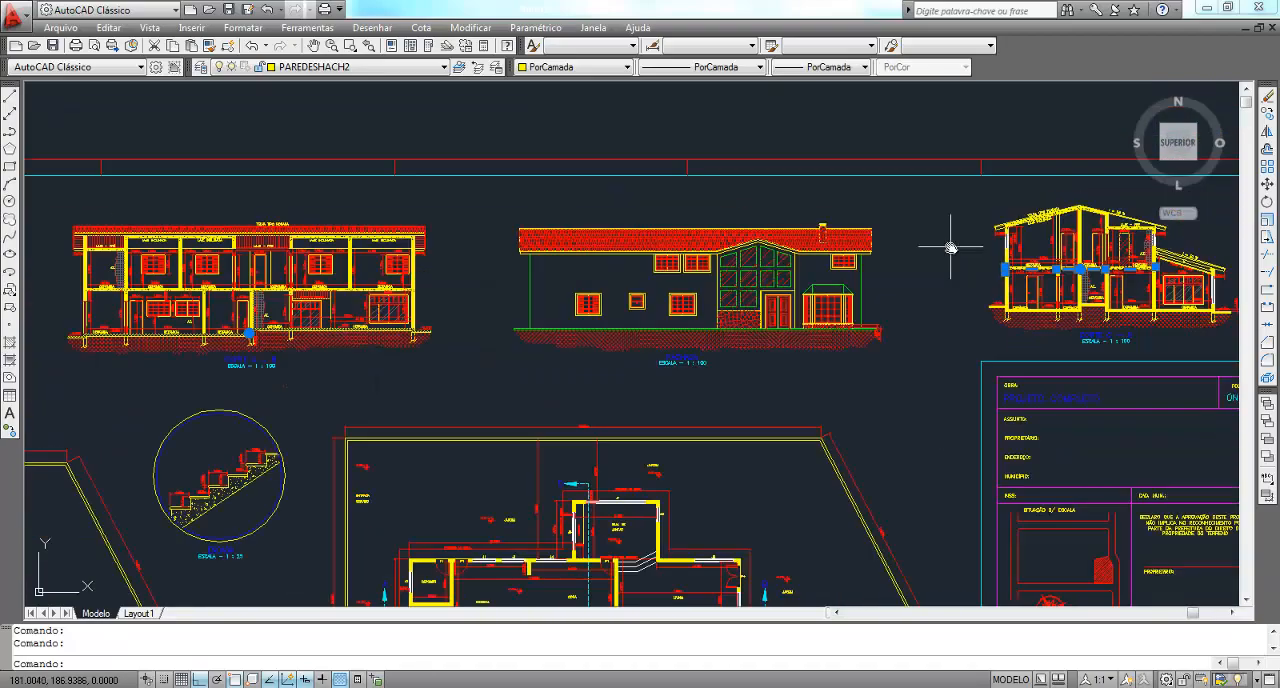
scroll(240, 243, "up", 3)
middle_click_drag(196, 247, 778, 243)
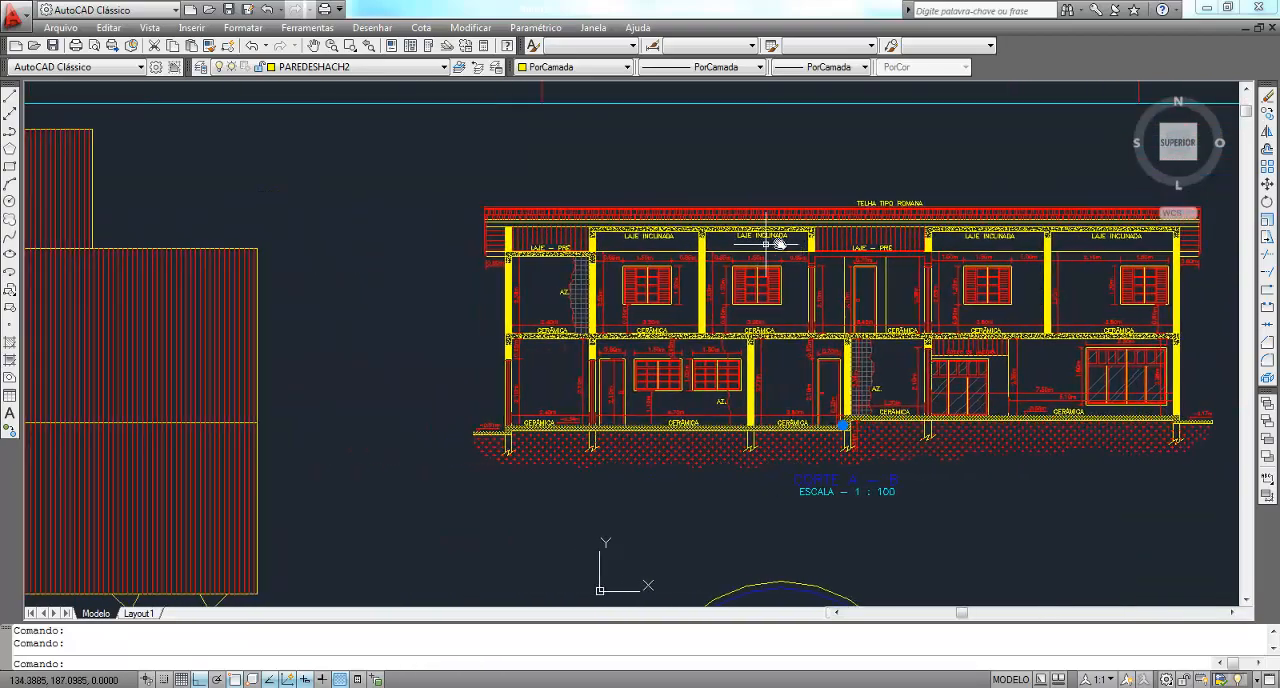
scroll(565, 269, "up", 3)
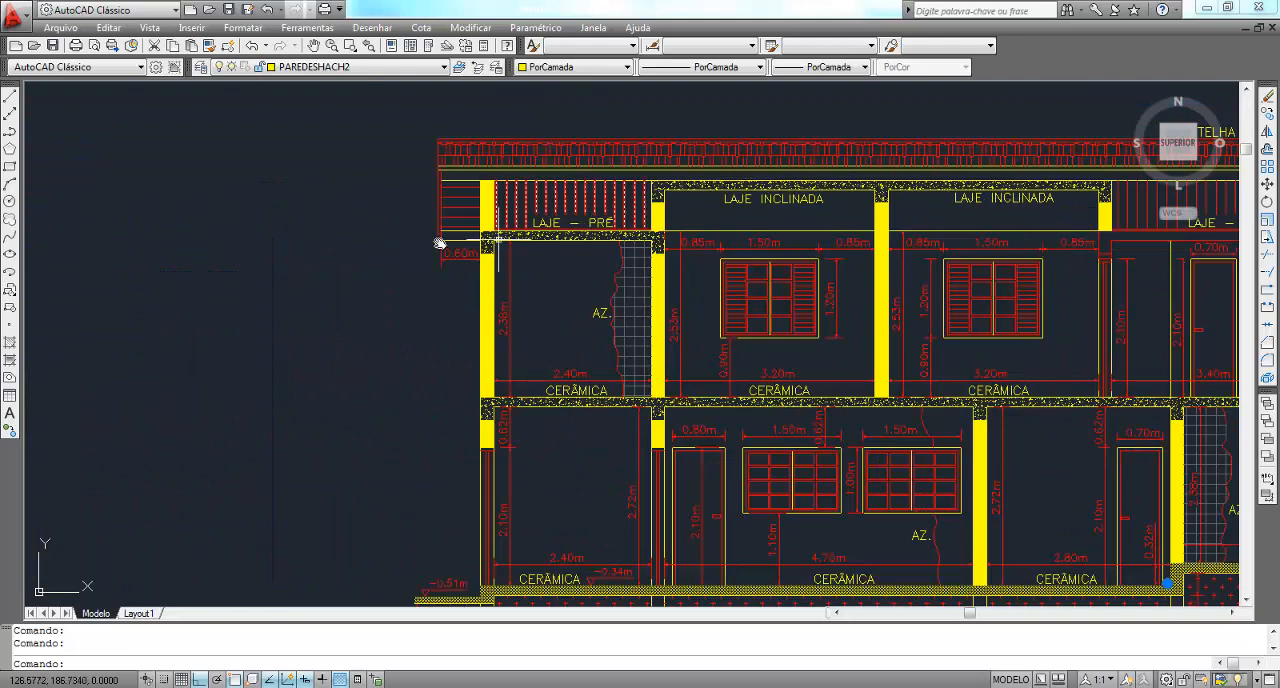
scroll(362, 242, "down", 2)
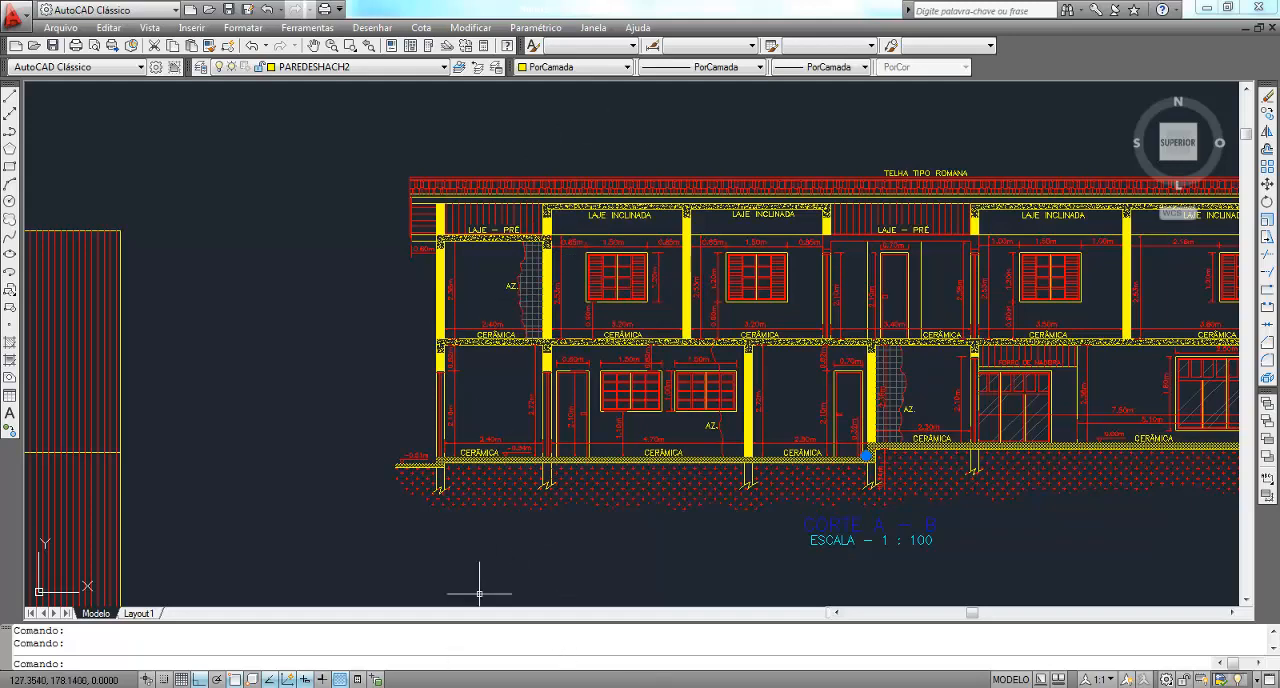
Switch to the Modelagem com CAD model in SketchUp and inspect the textured ground-floor plan up close
left_click(617, 686)
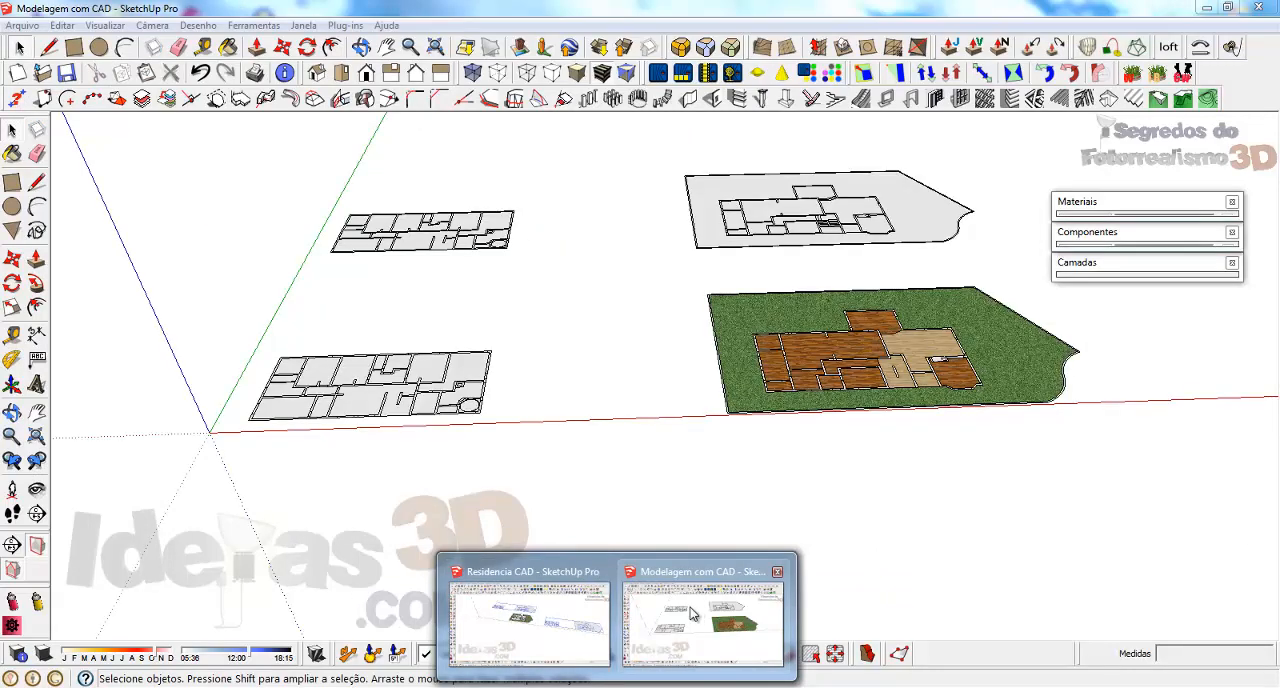
left_click(693, 613)
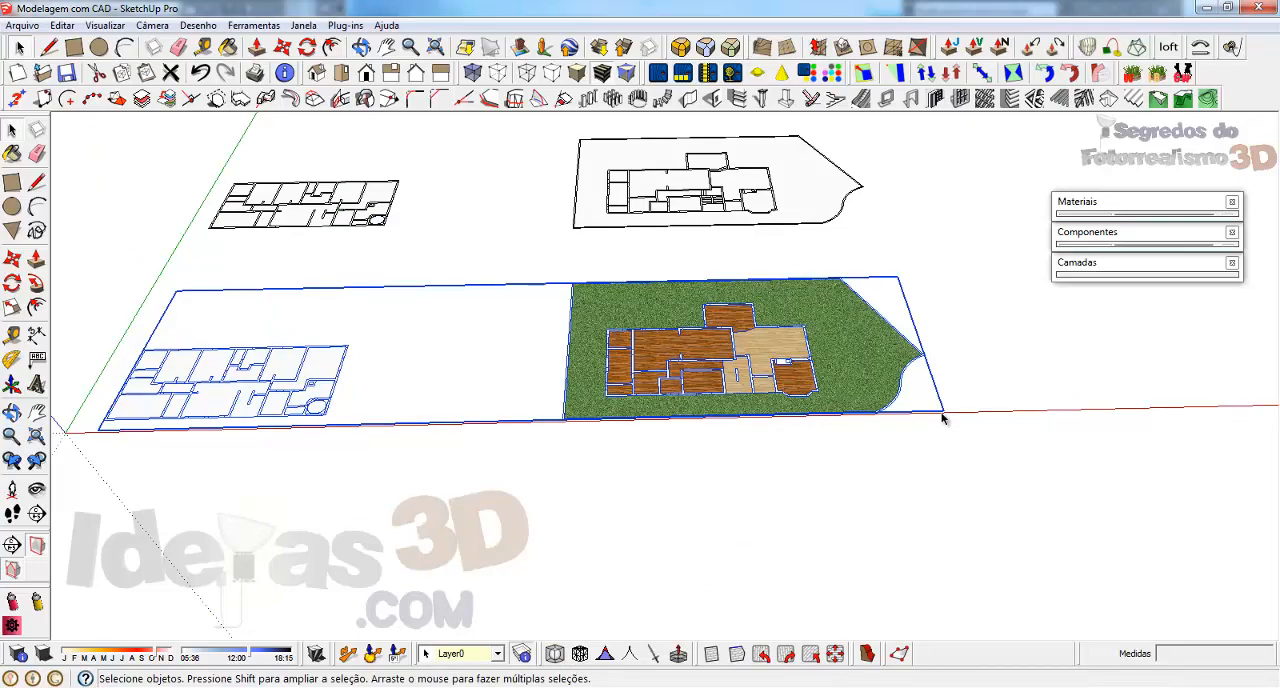
scroll(861, 356, "up", 6)
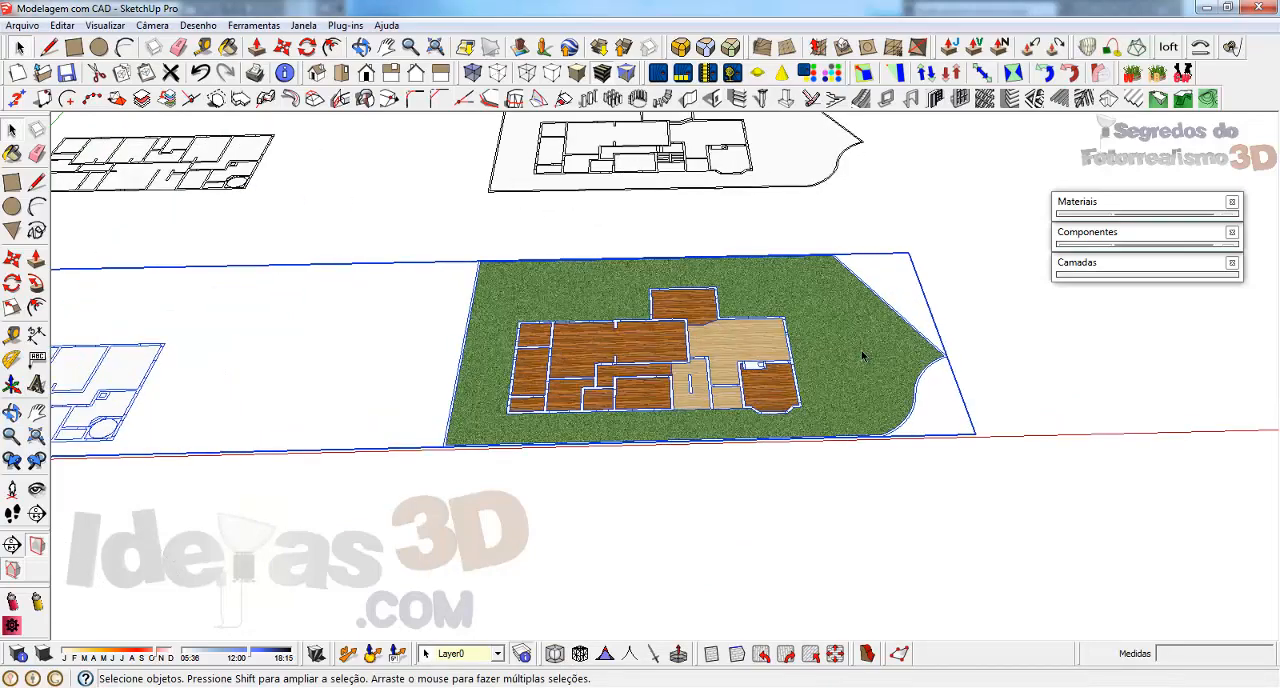
scroll(709, 352, "up", 1)
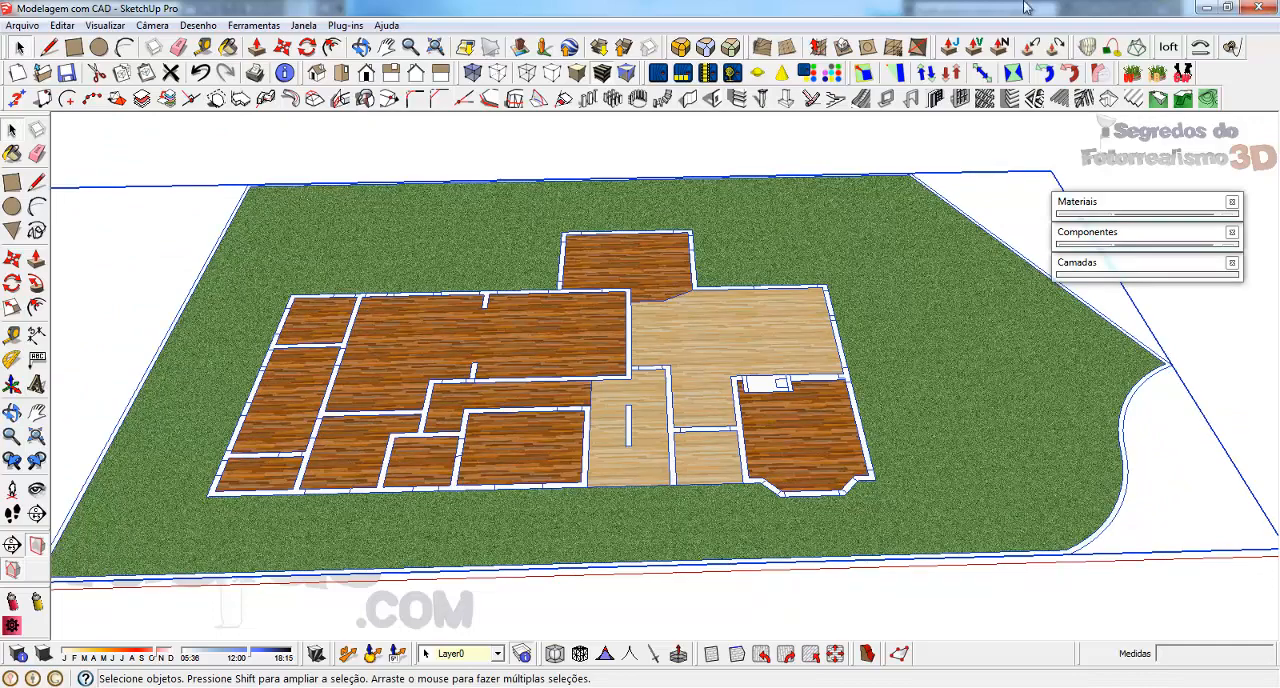
scroll(548, 405, "up", 2)
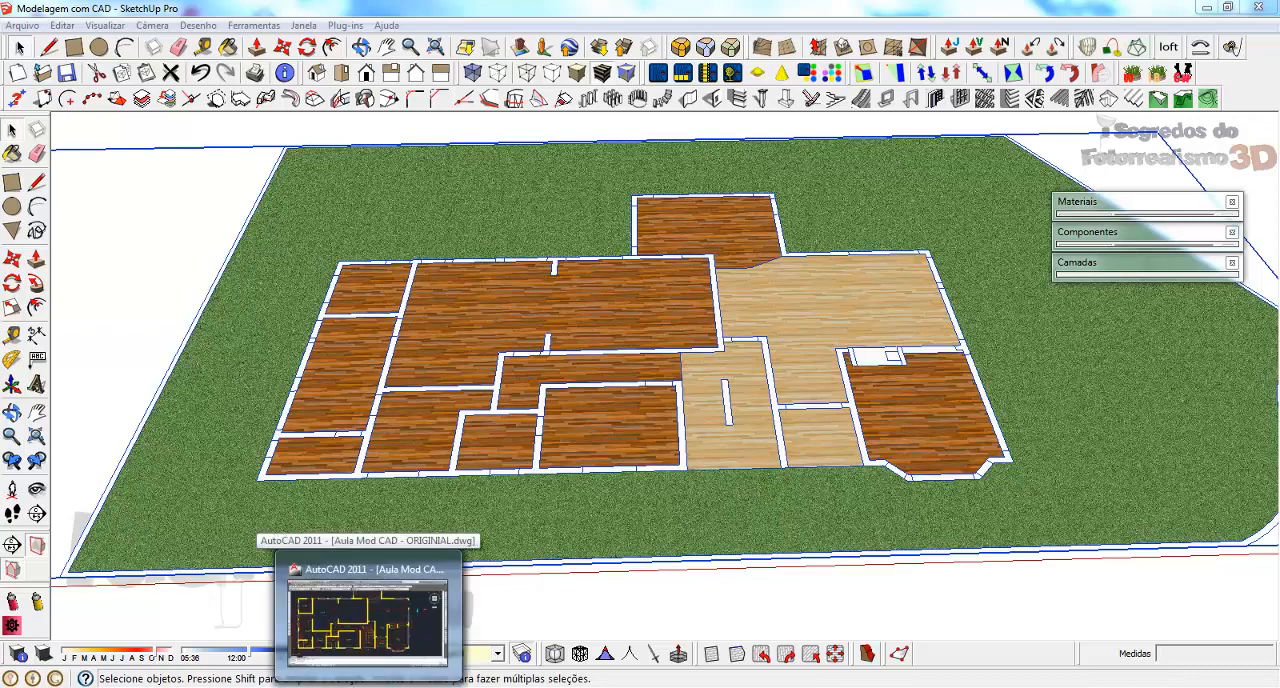
Switch to the AutoCAD drawing and examine the room layout and level marks of the Pavimento Inferior plan
left_click(366, 612)
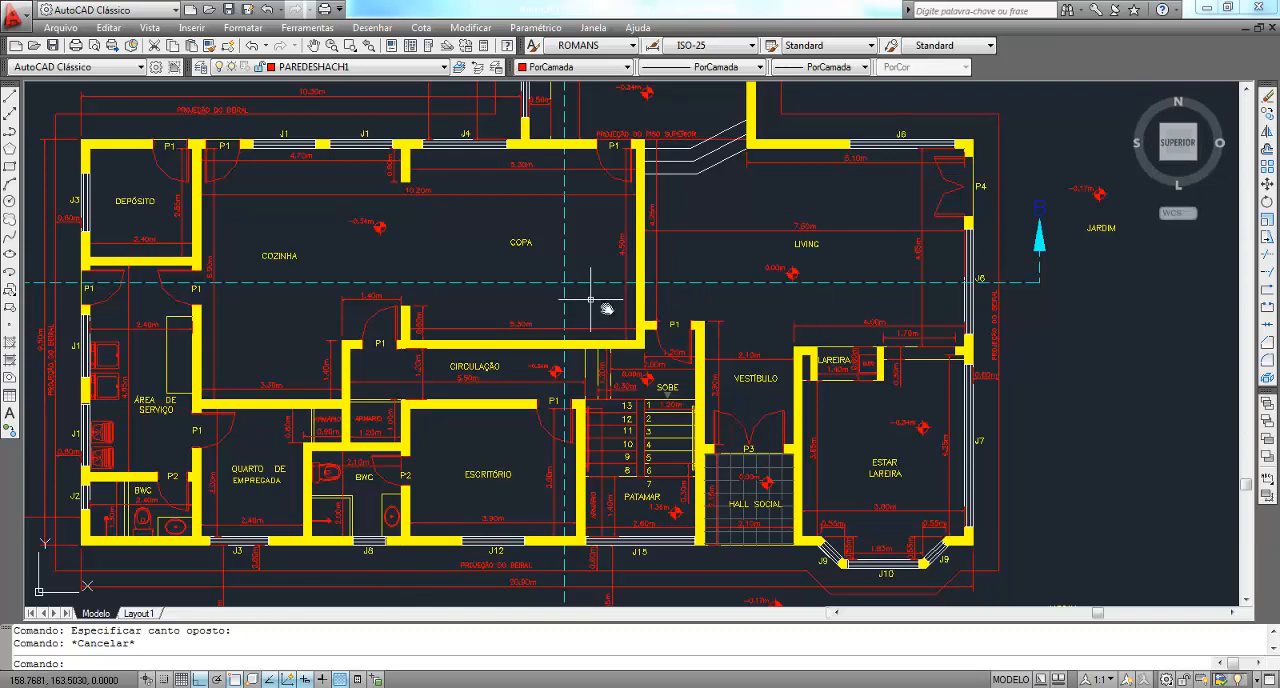
middle_click_drag(591, 303, 701, 319)
scroll(786, 239, "down", 2)
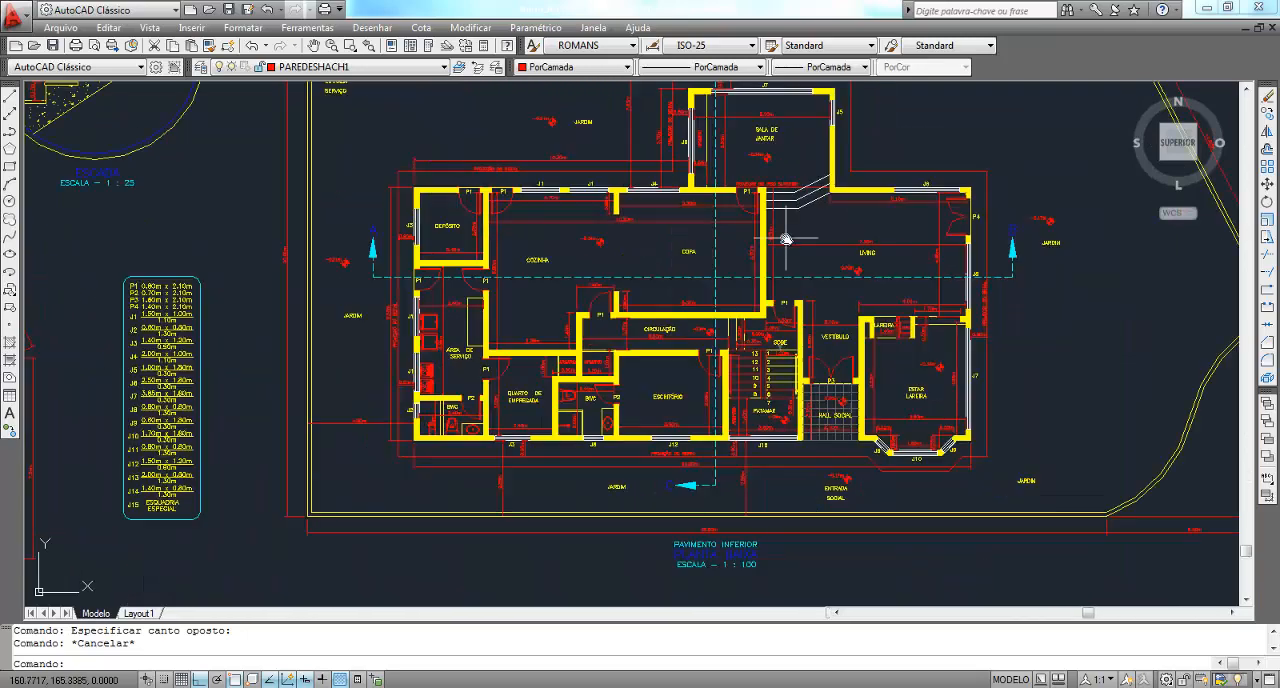
scroll(786, 239, "up", 2)
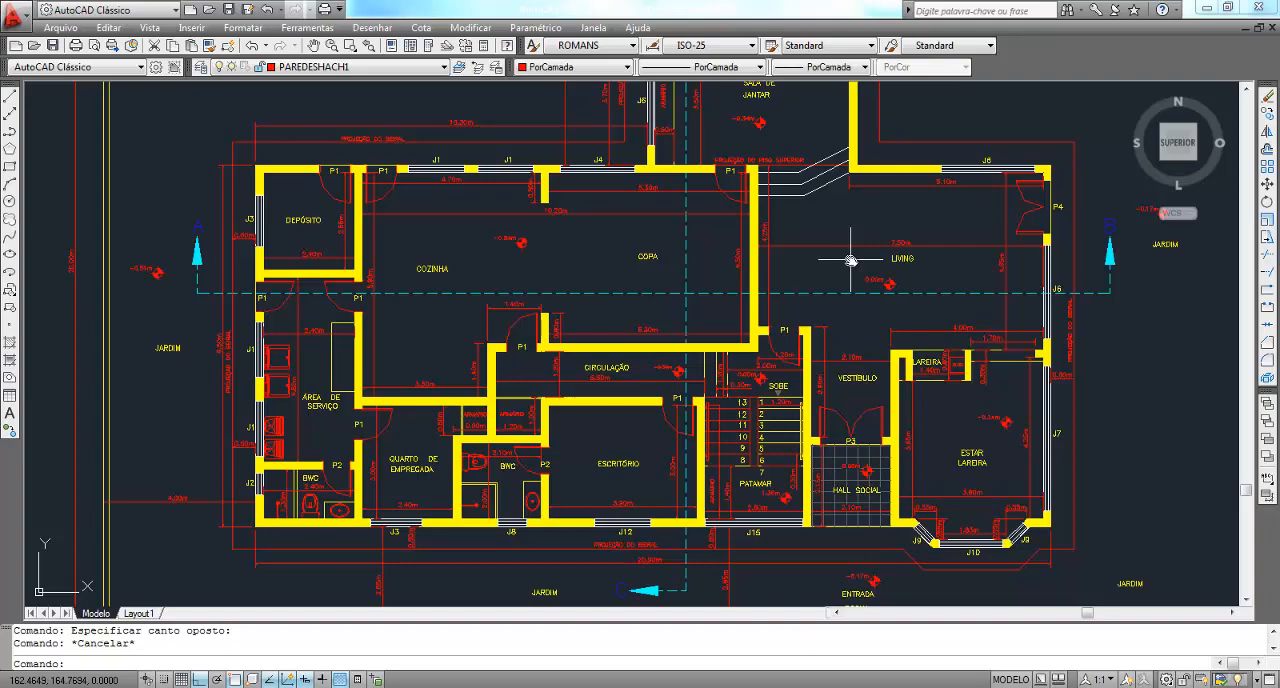
middle_click_drag(968, 290, 899, 369)
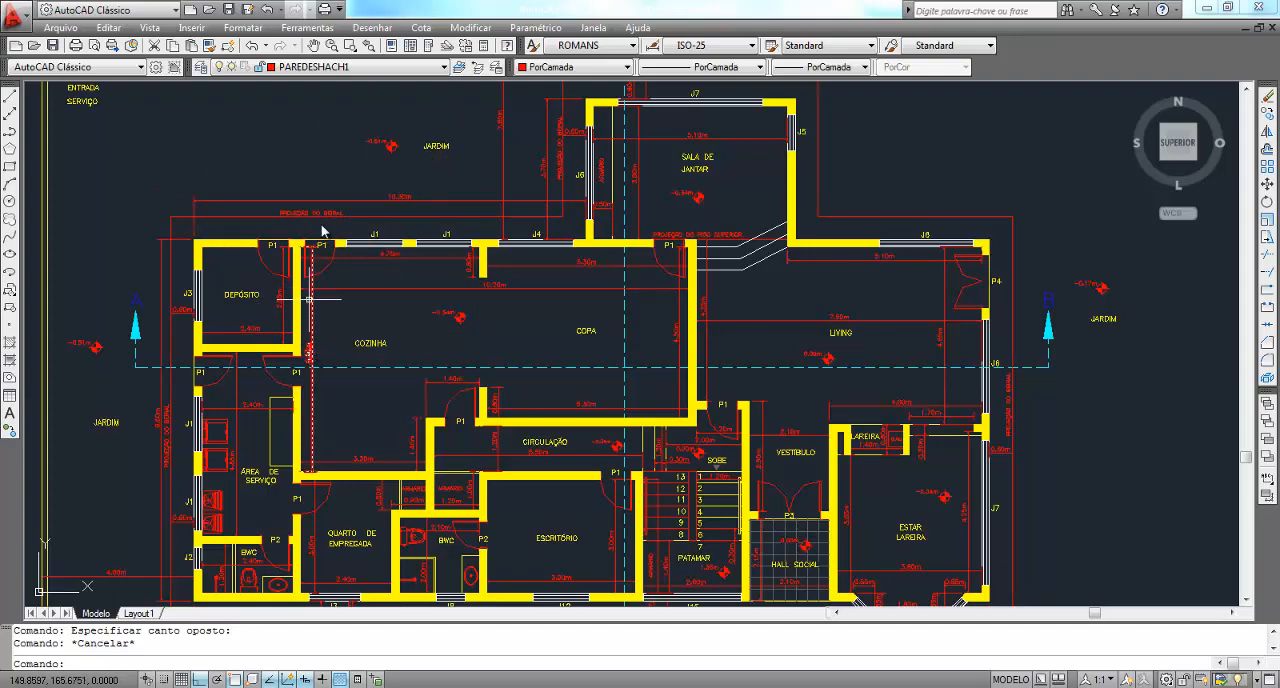
middle_click_drag(760, 372, 650, 216)
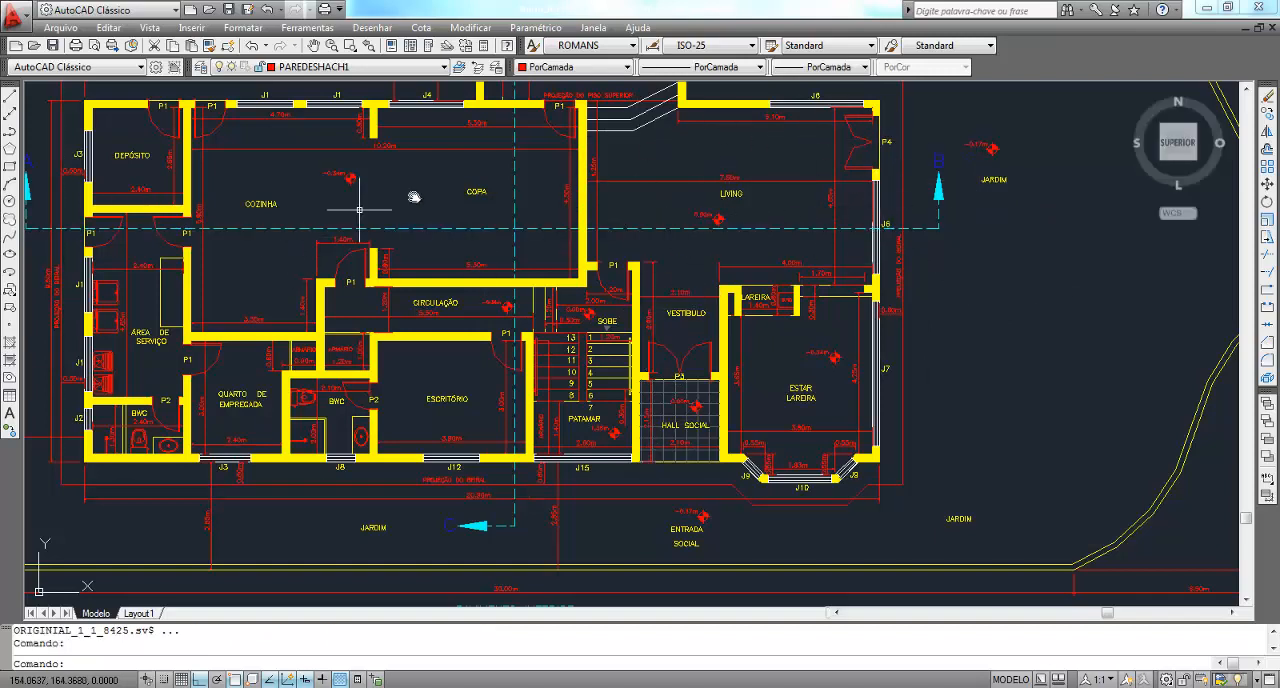
Examine the level marks around the Hall Social, Vestíbulo, Living, stairs and Estar Lareira in the floor plan
left_click(636, 280)
scroll(680, 466, "up", 3)
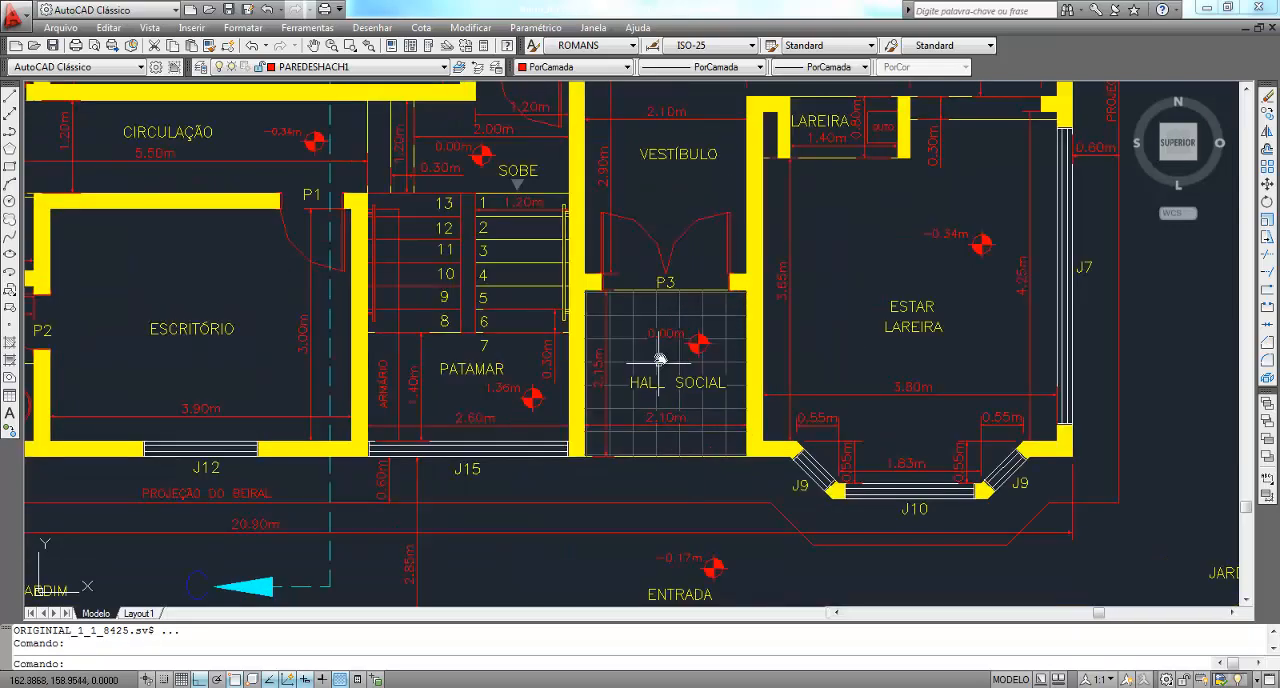
scroll(671, 420, "down", 5)
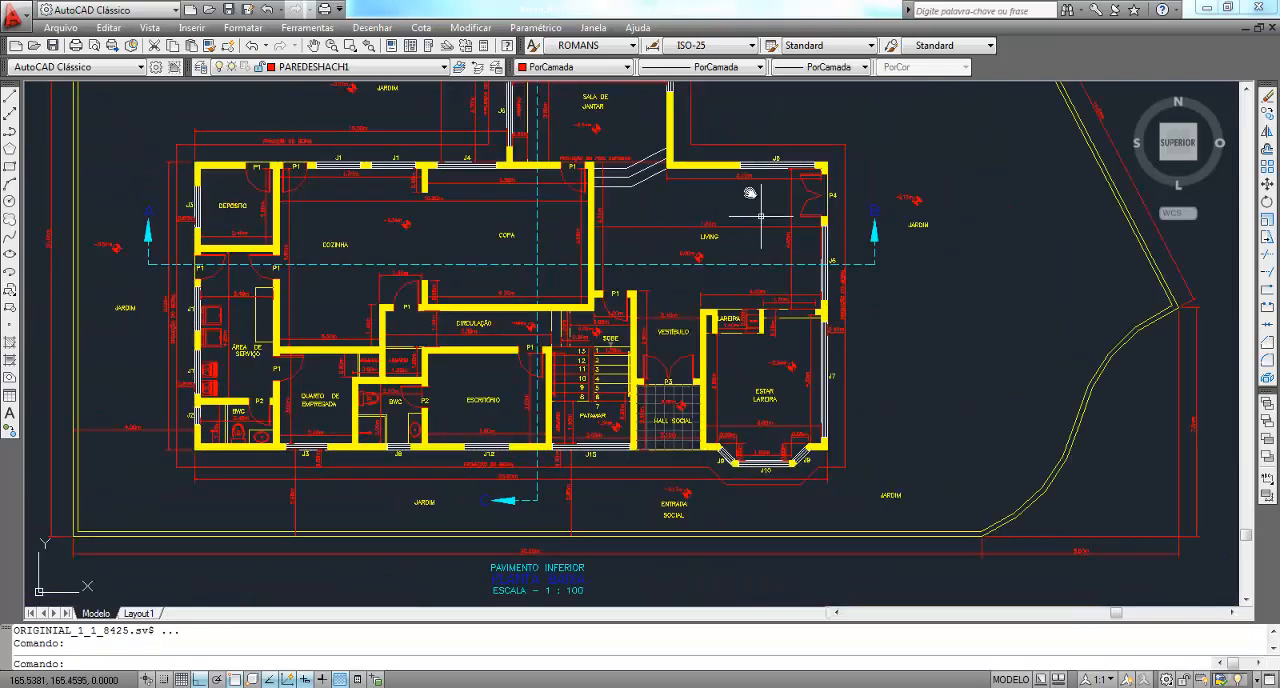
scroll(660, 256, "up", 2)
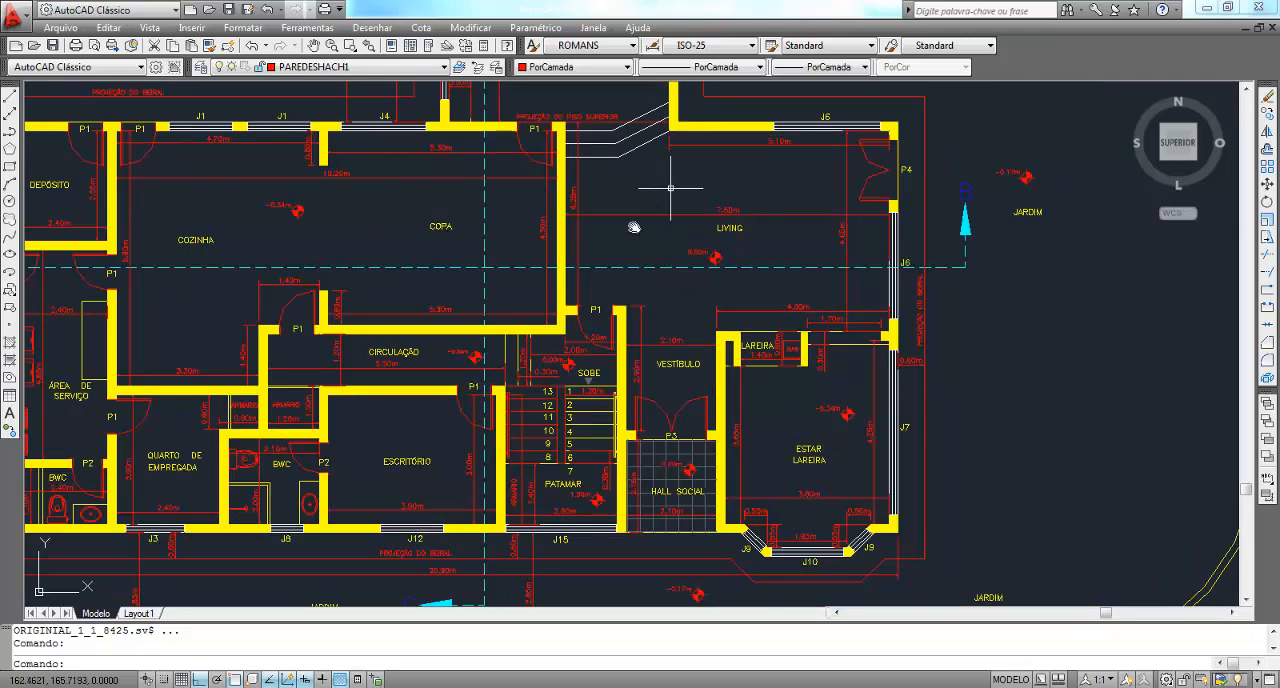
scroll(550, 445, "up", 2)
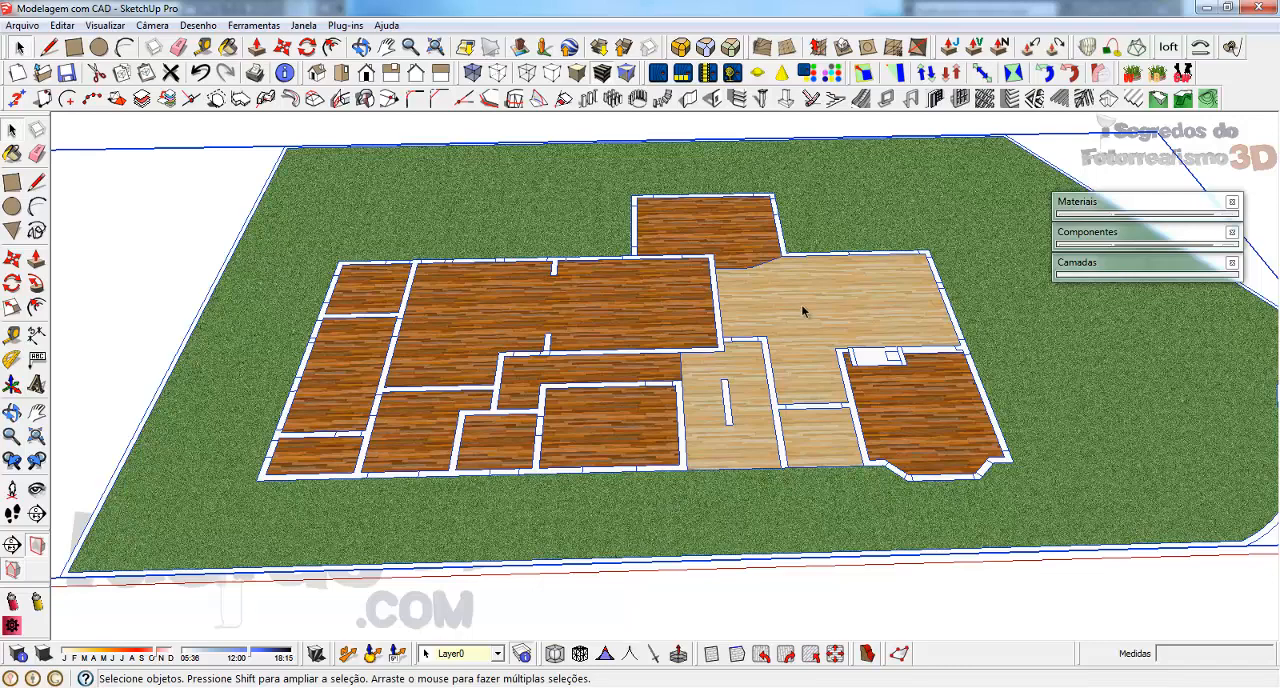
middle_click_drag(803, 311, 803, 363)
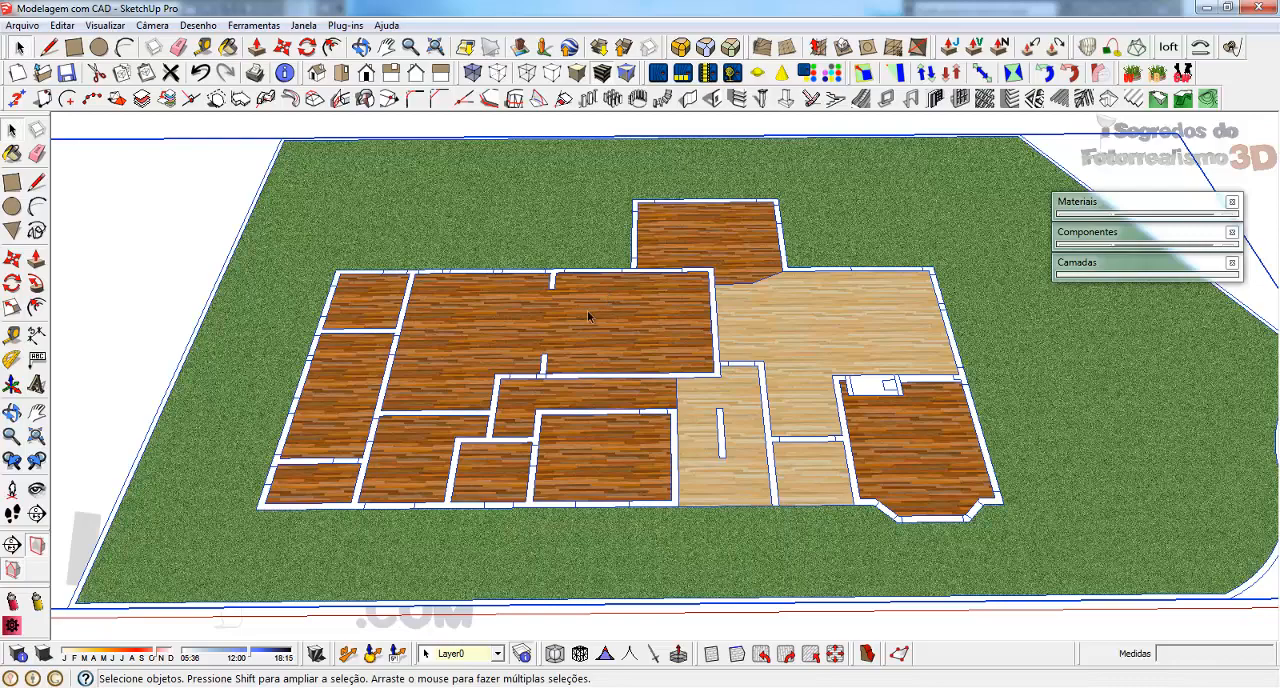
Switch from SketchUp back to the AutoCAD drawing and examine the Cozinha, Copa and Circulação area
key("alt+Tab")
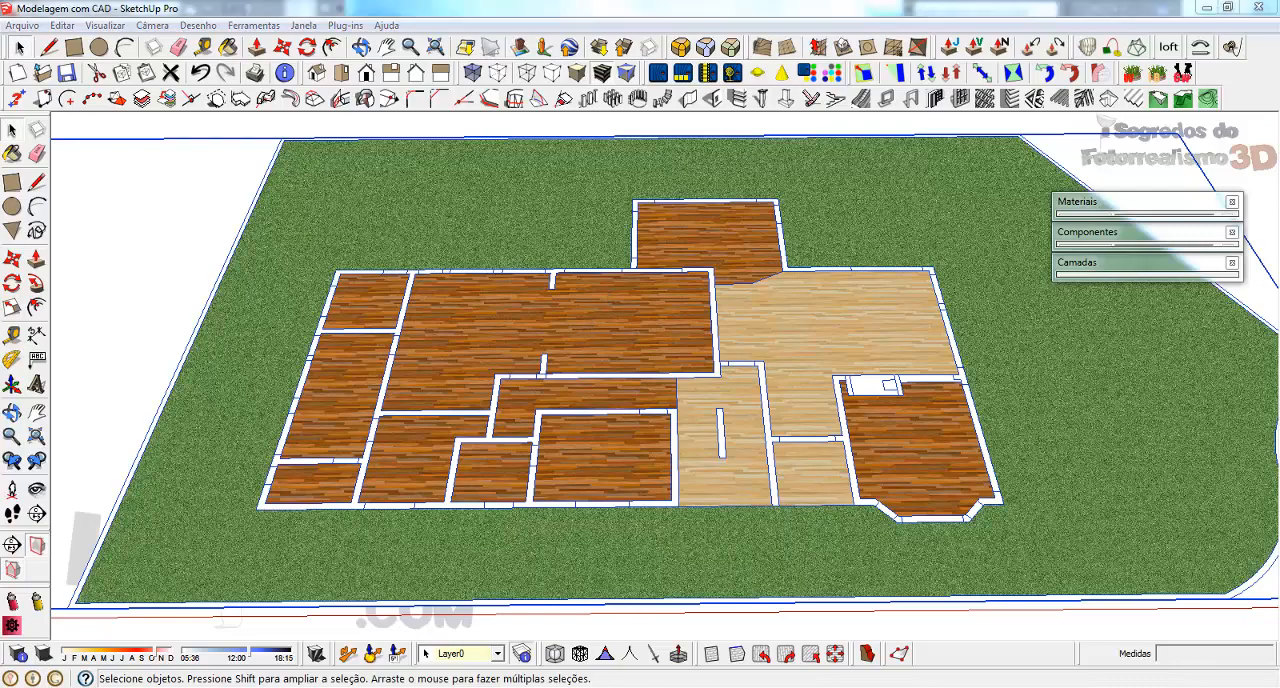
scroll(874, 326, "down", 2)
scroll(564, 290, "down", 2)
scroll(447, 227, "up", 3)
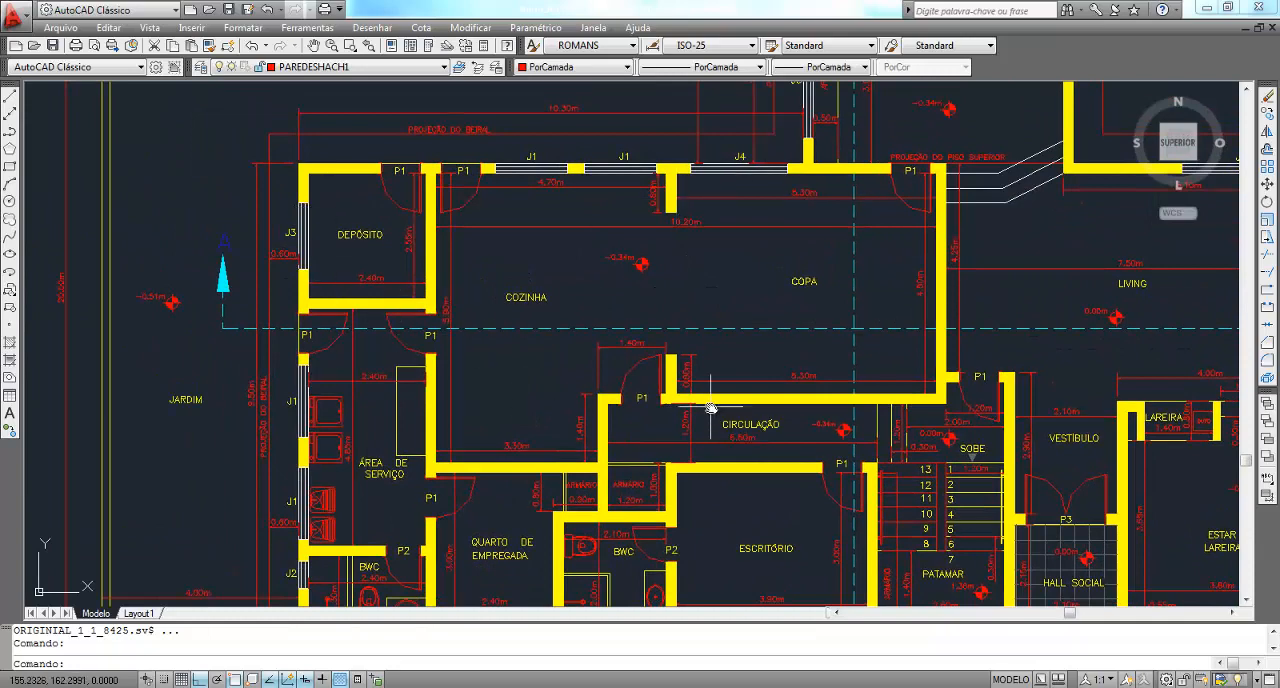
Examine the floor level marks of the Cozinha, Copa, Living and Circulação areas in the Pavimento Inferior plan
scroll(440, 235, "down", 2)
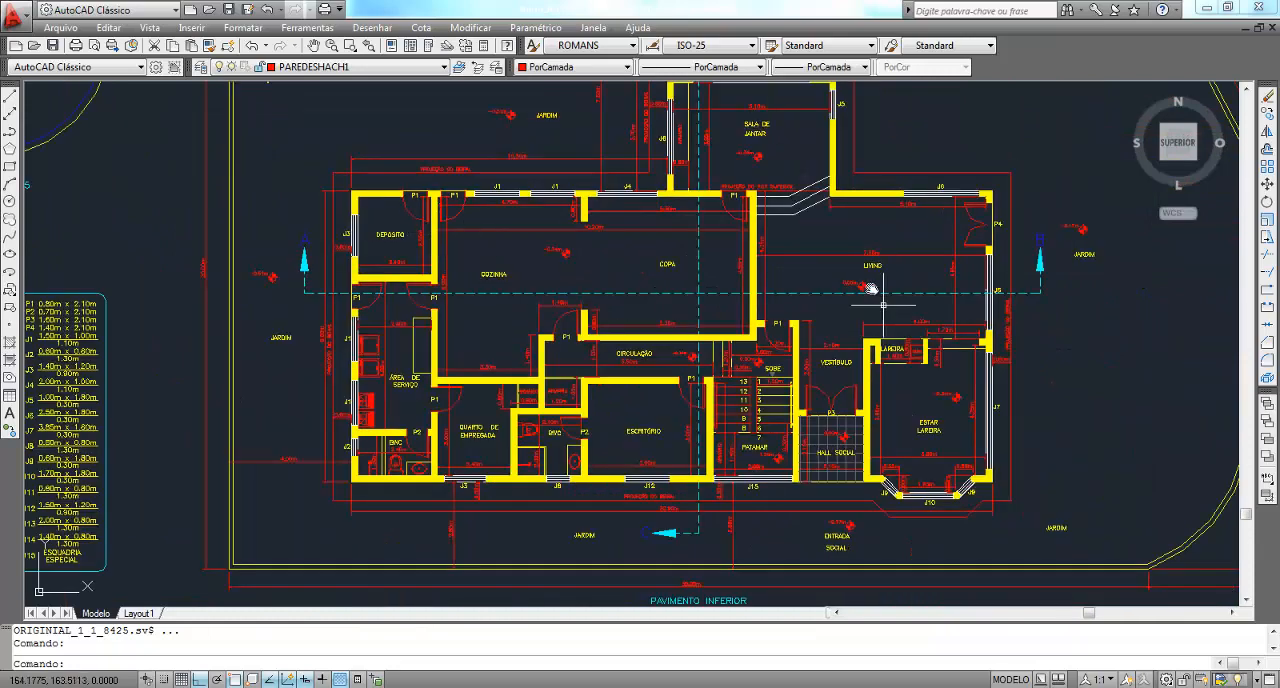
scroll(838, 286, "up", 2)
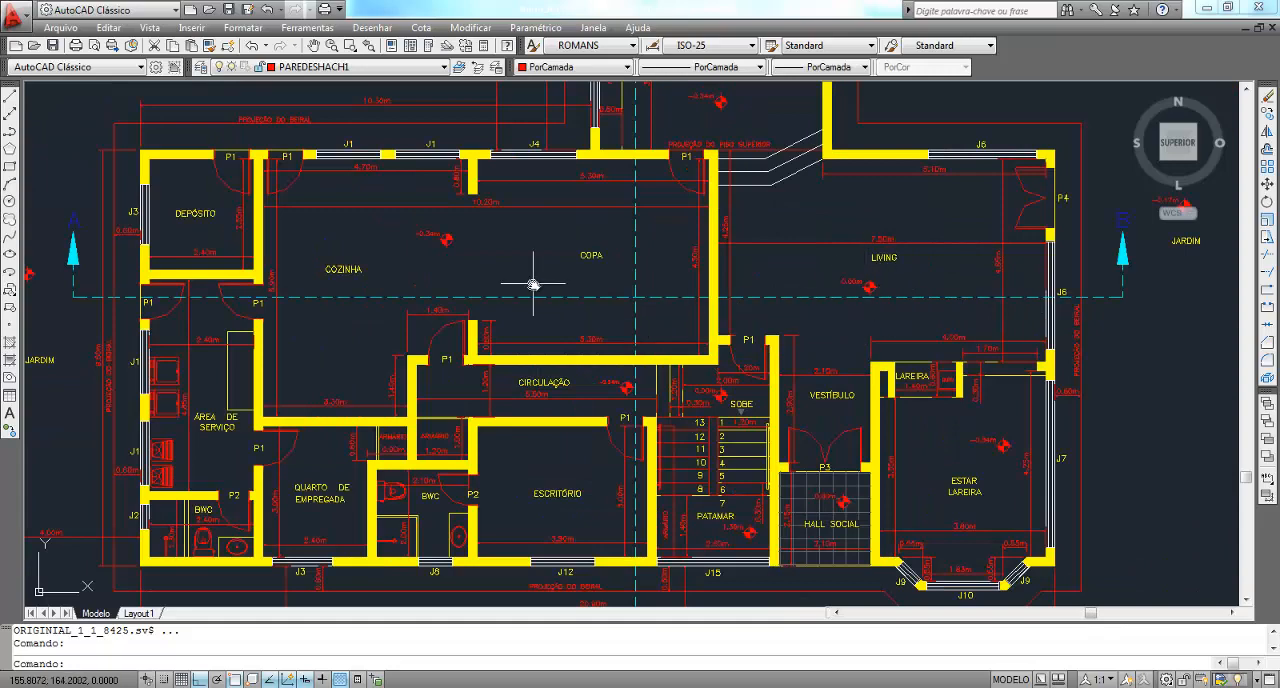
scroll(387, 224, "up", 3)
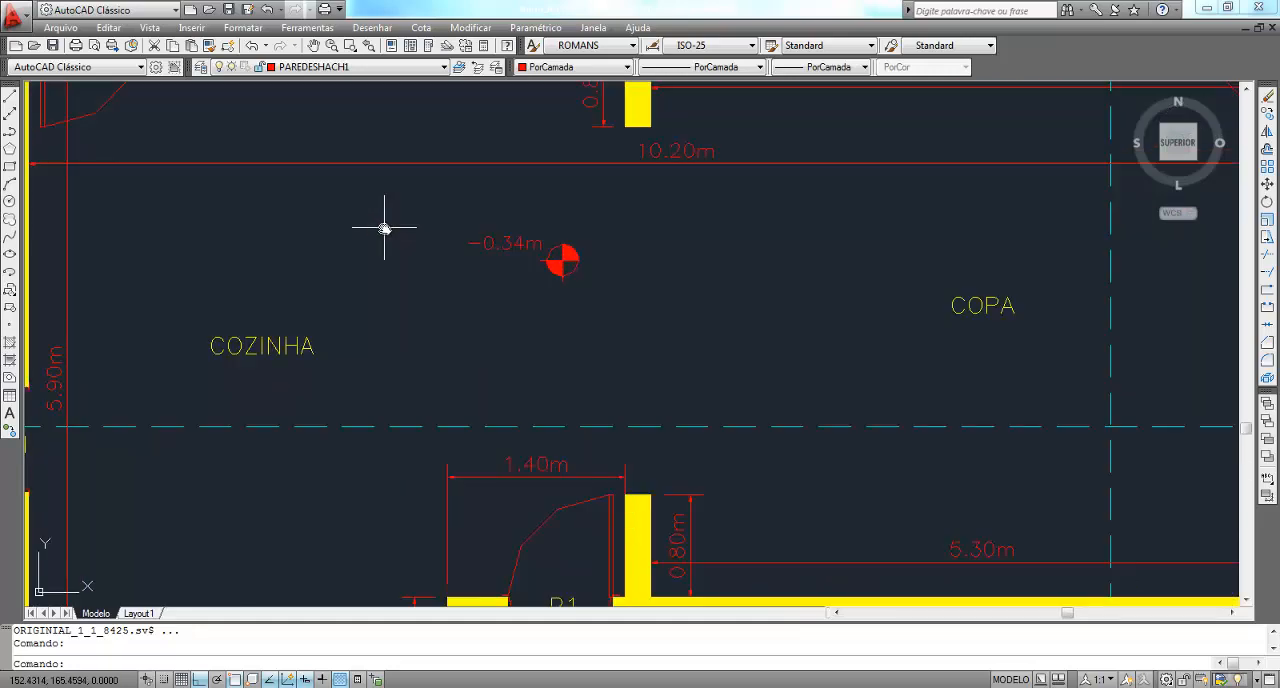
left_click(413, 197)
key("Escape")
key("Escape")
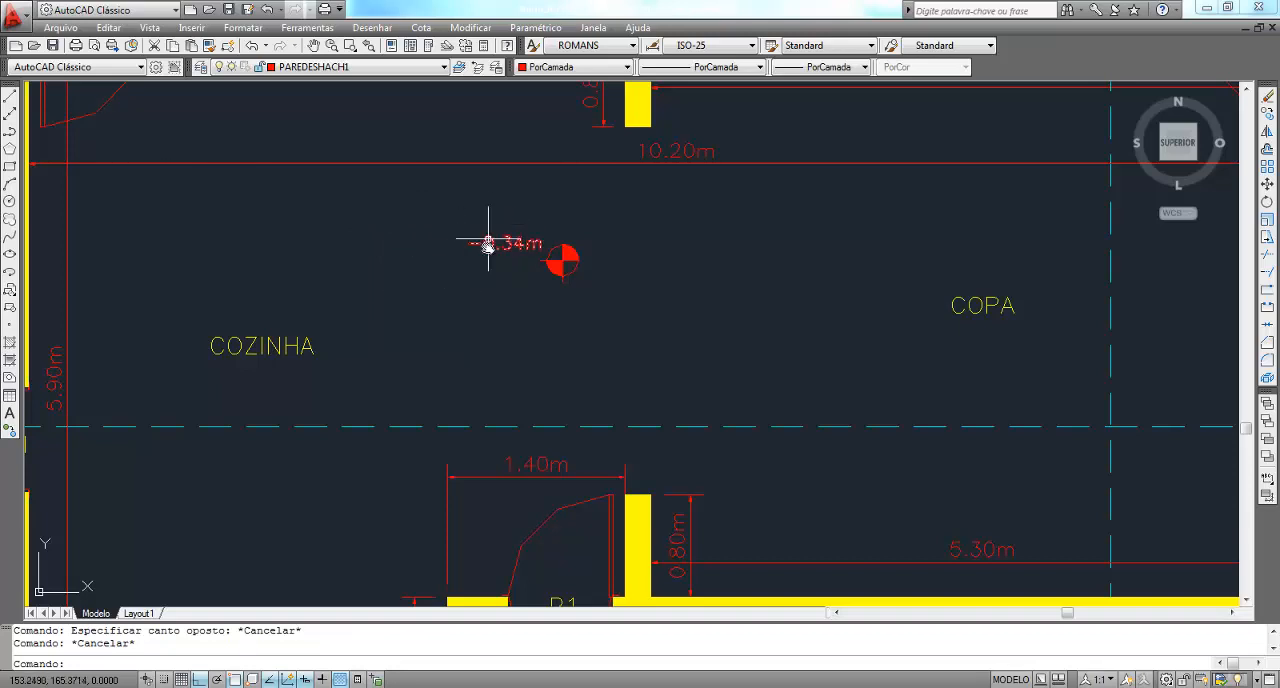
scroll(380, 292, "down", 5)
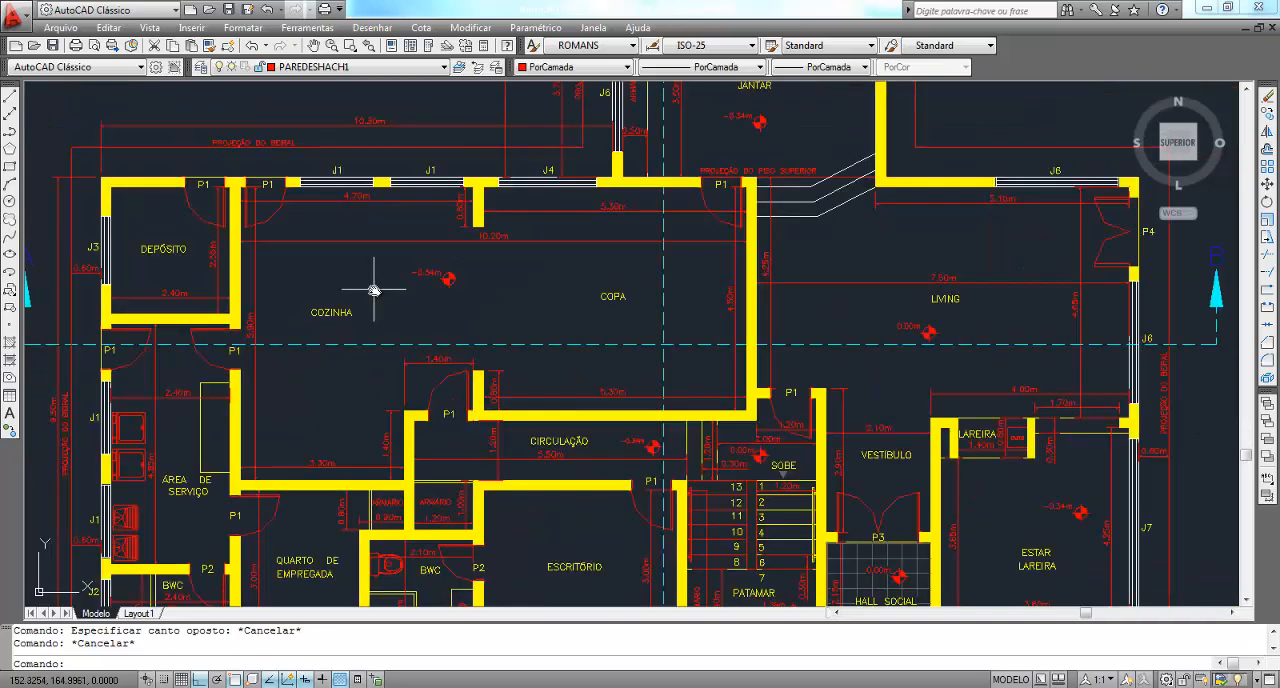
middle_click_drag(874, 380, 833, 296)
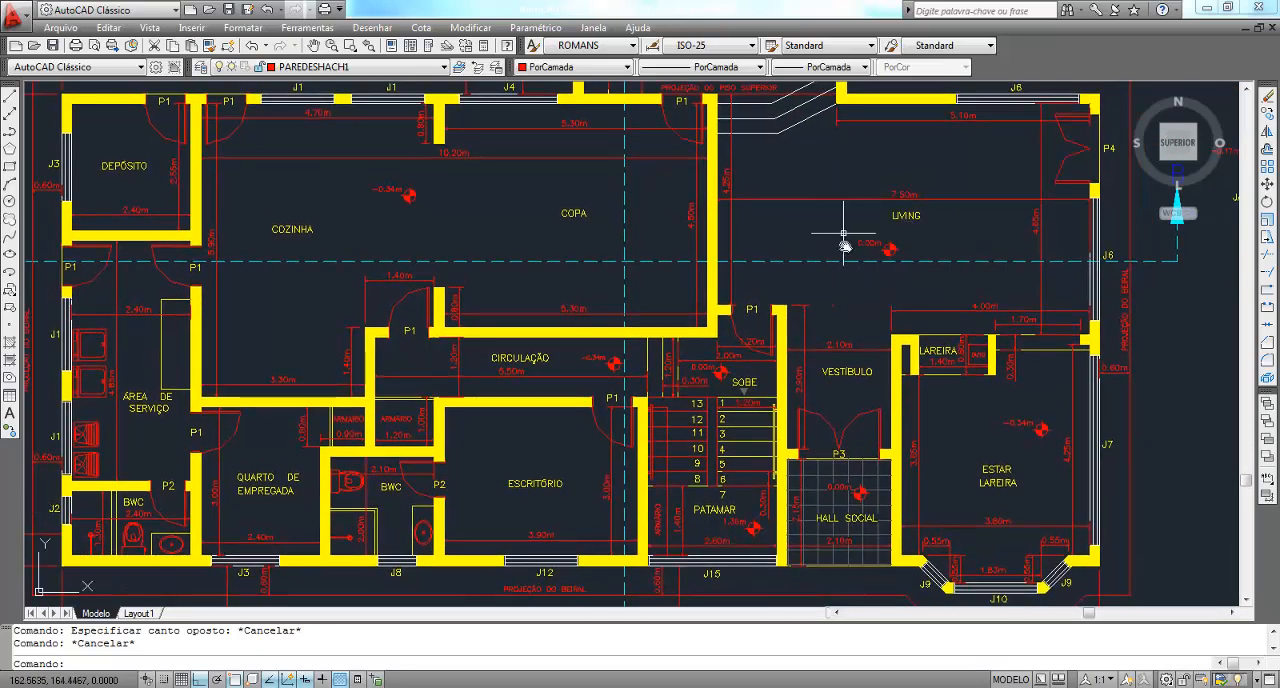
scroll(228, 162, "up", 2)
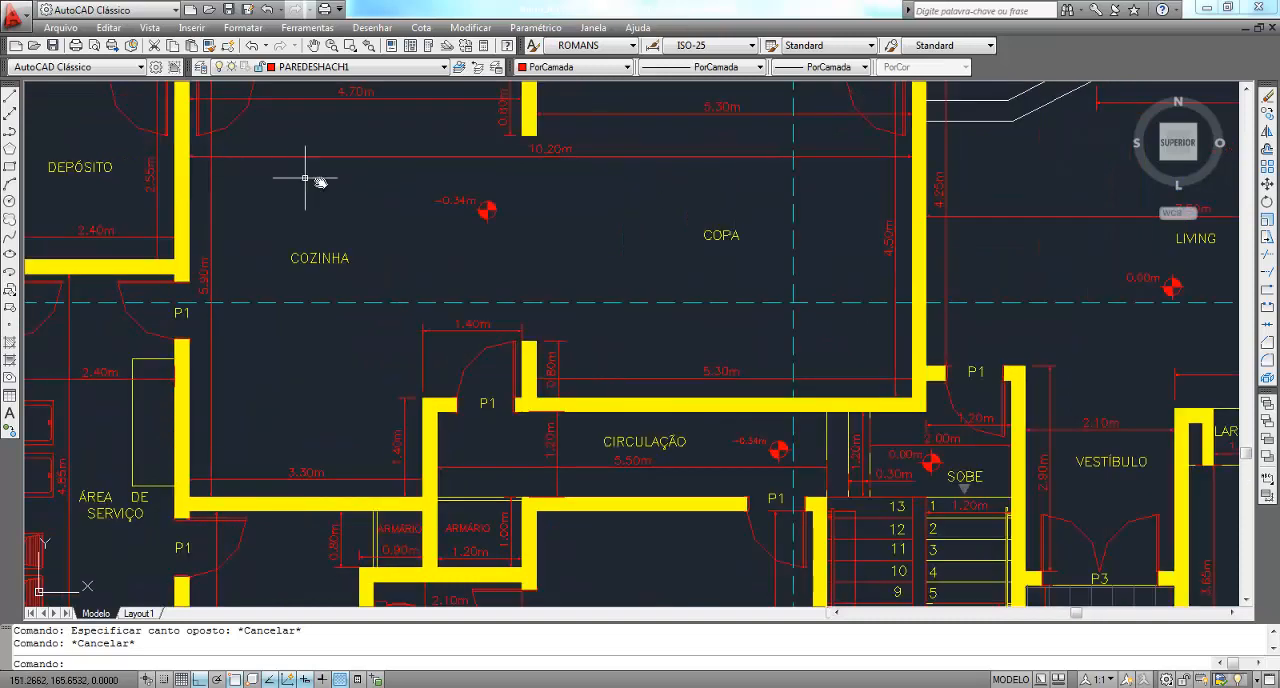
scroll(305, 178, "up", 3)
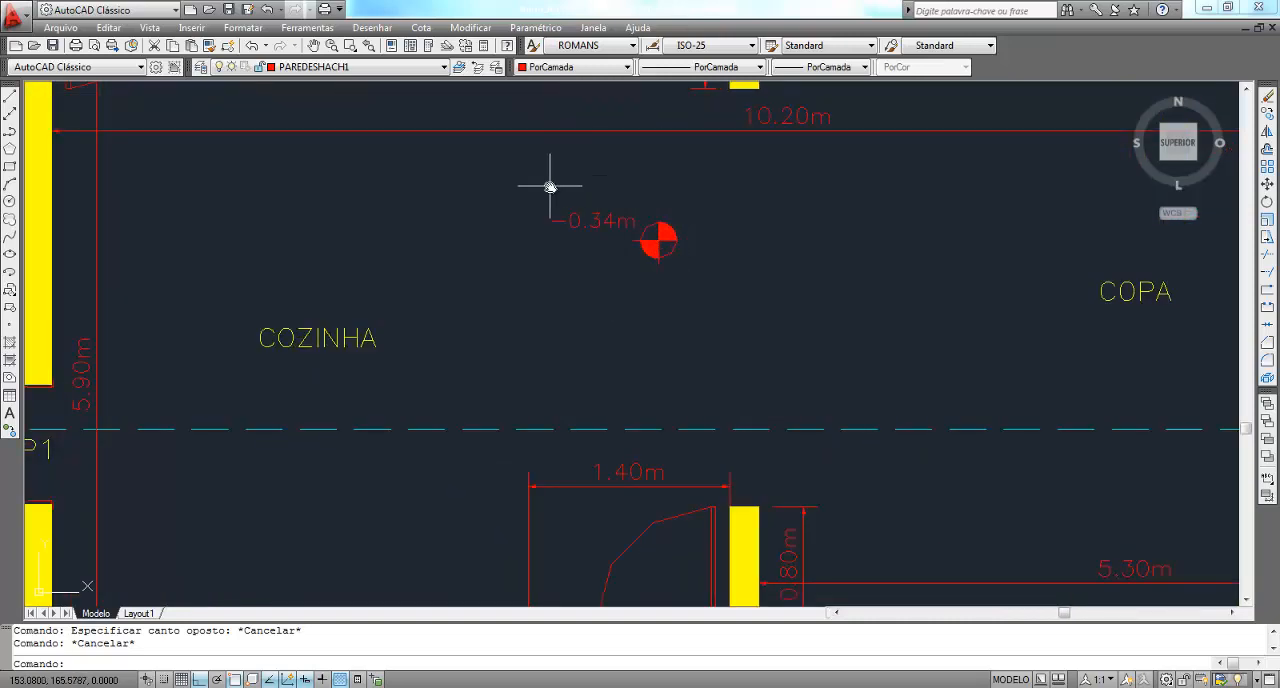
scroll(408, 263, "down", 4)
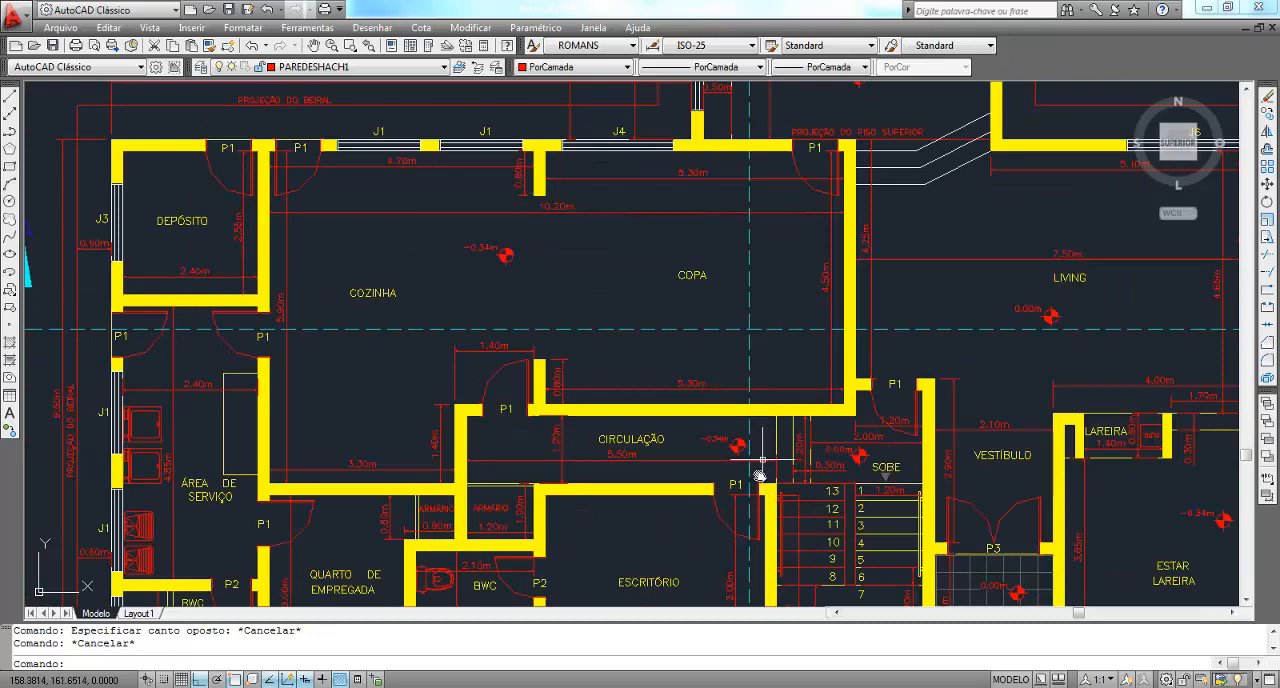
Examine the level mark on the Patamar stair landing and its relation to the adjoining stairs and Hall Social
scroll(760, 475, "up", 8)
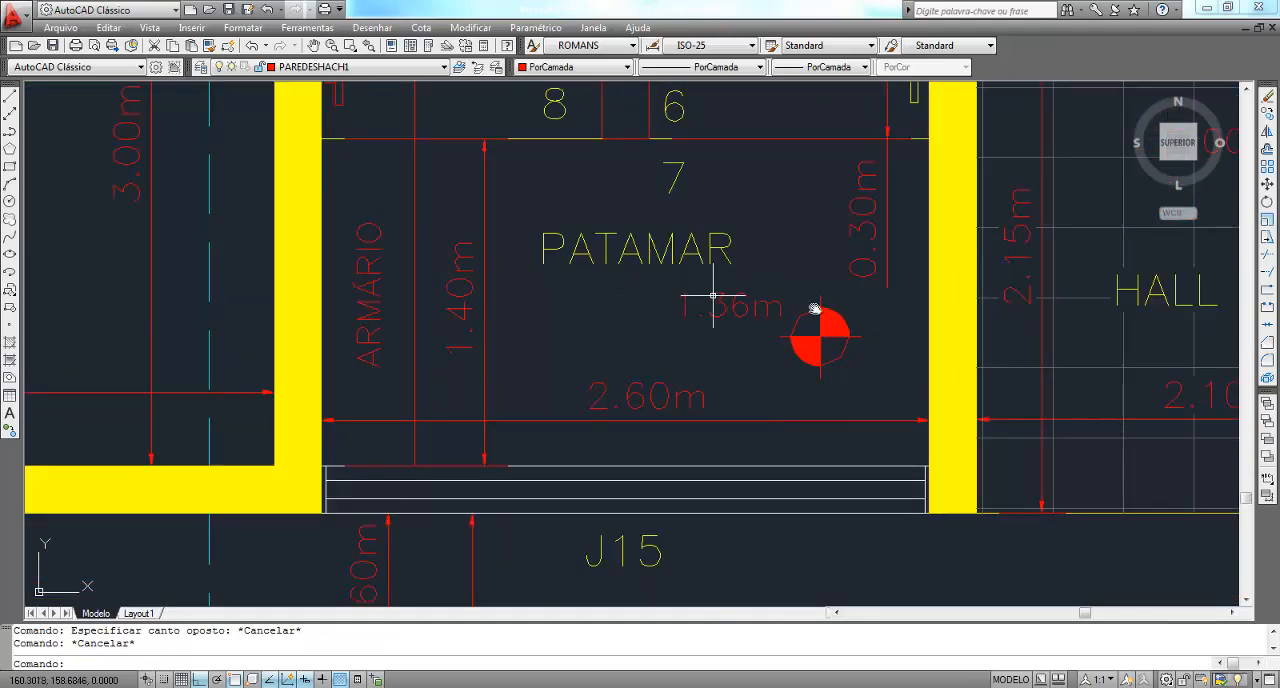
left_click(658, 286)
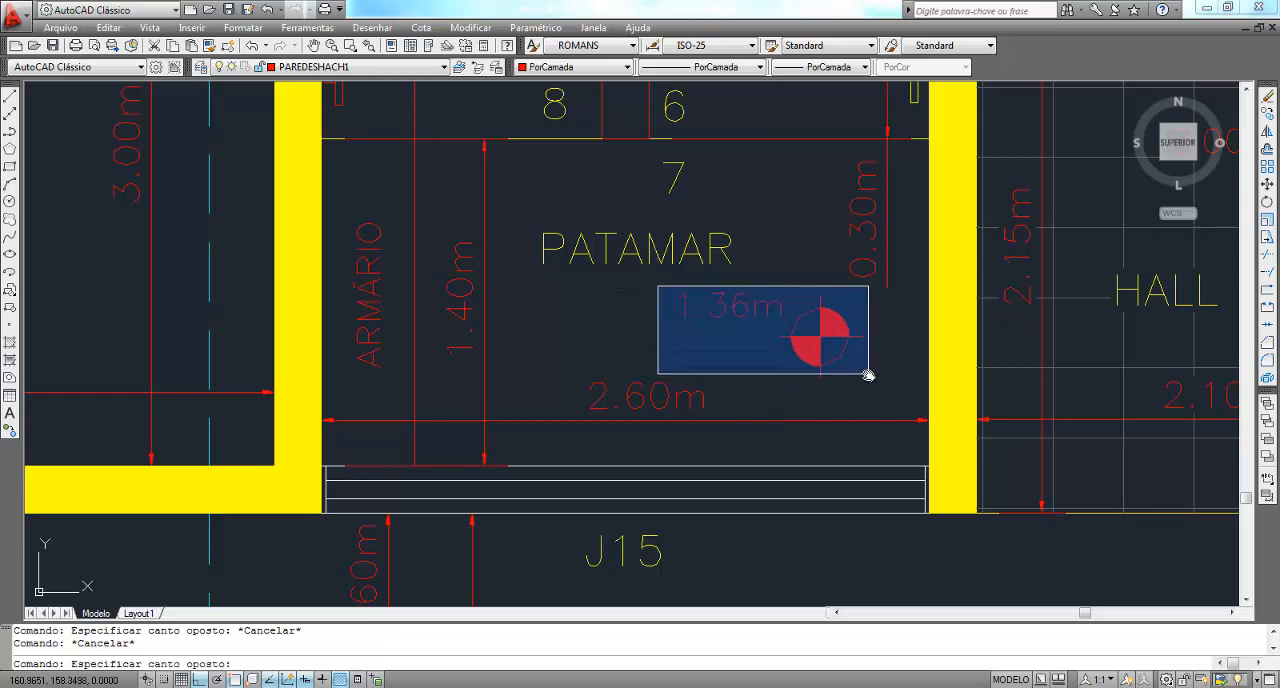
left_click(565, 331)
scroll(586, 349, "down", 4)
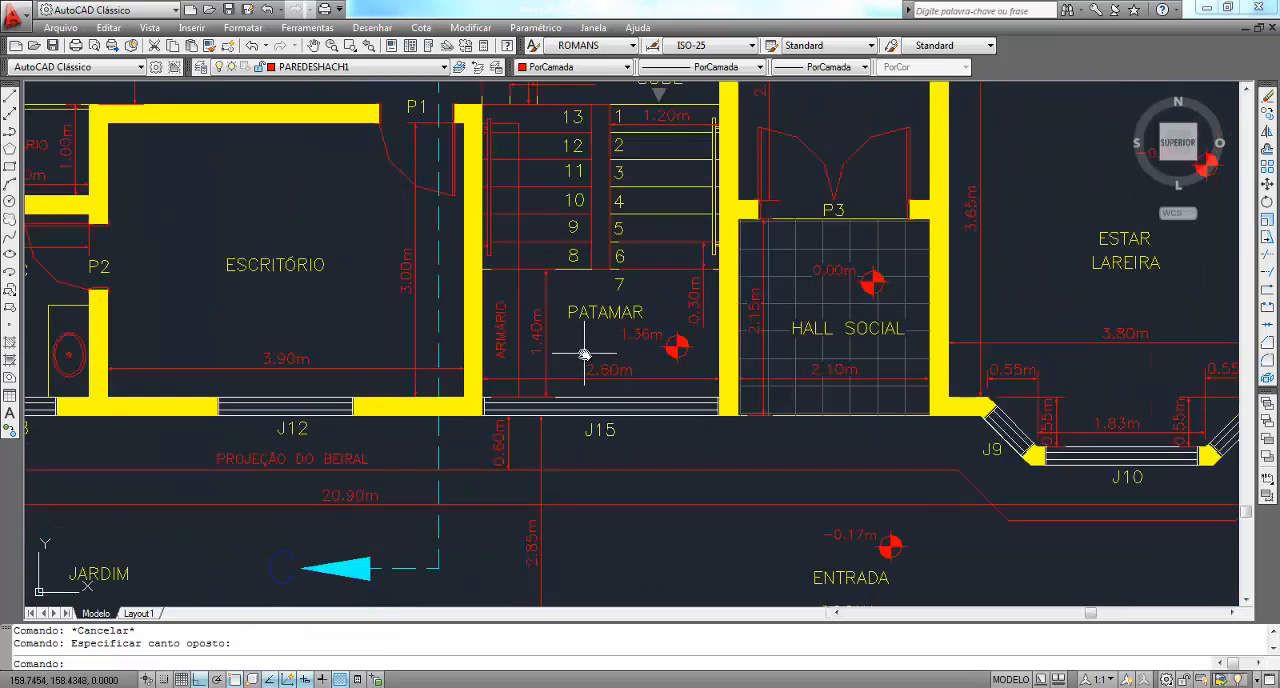
scroll(584, 354, "down", 4)
scroll(376, 137, "up", 5)
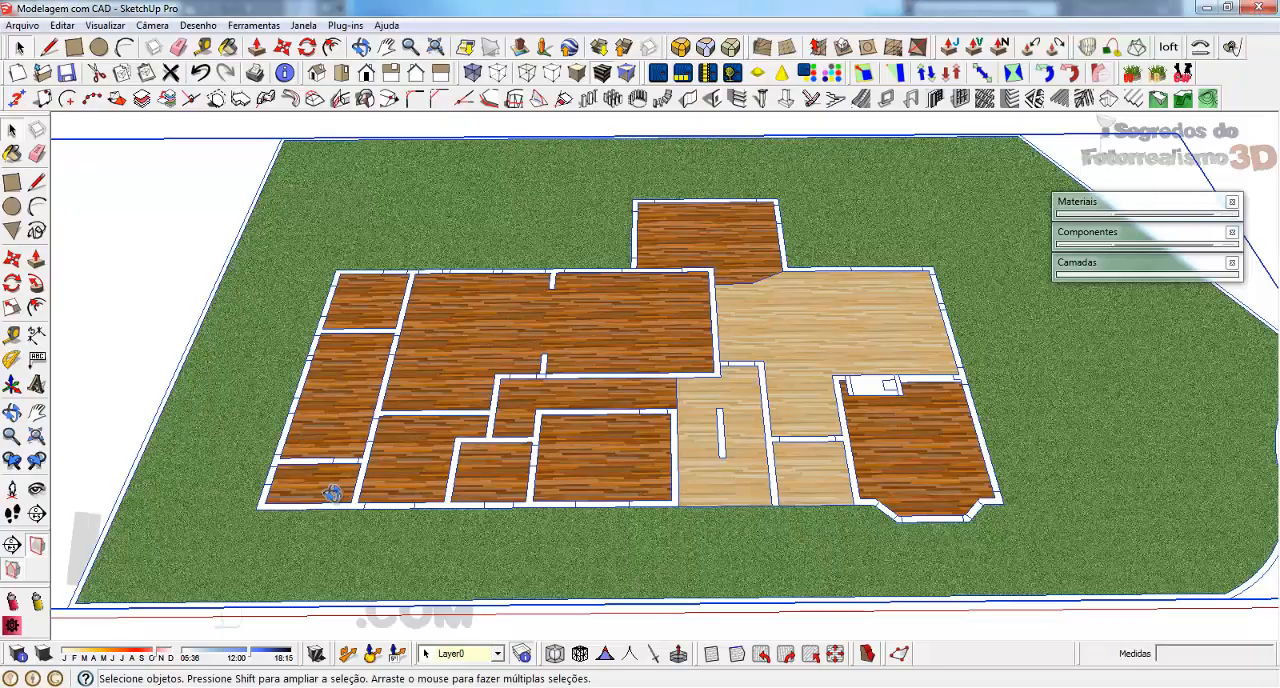
Orbit the SketchUp model, return to the AutoCAD plan and examine the Circulação, Entrada Serviço and rear Jardim level marks
middle_click_drag(332, 493, 1090, 338)
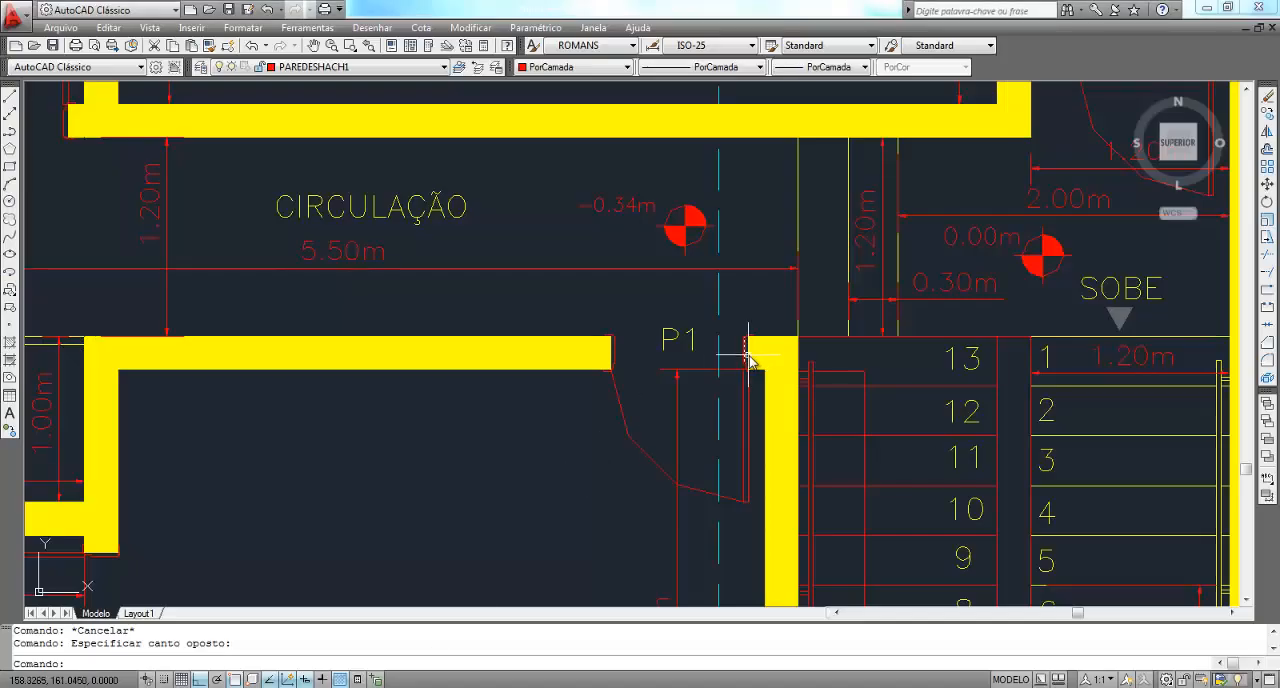
scroll(485, 165, "up", 7)
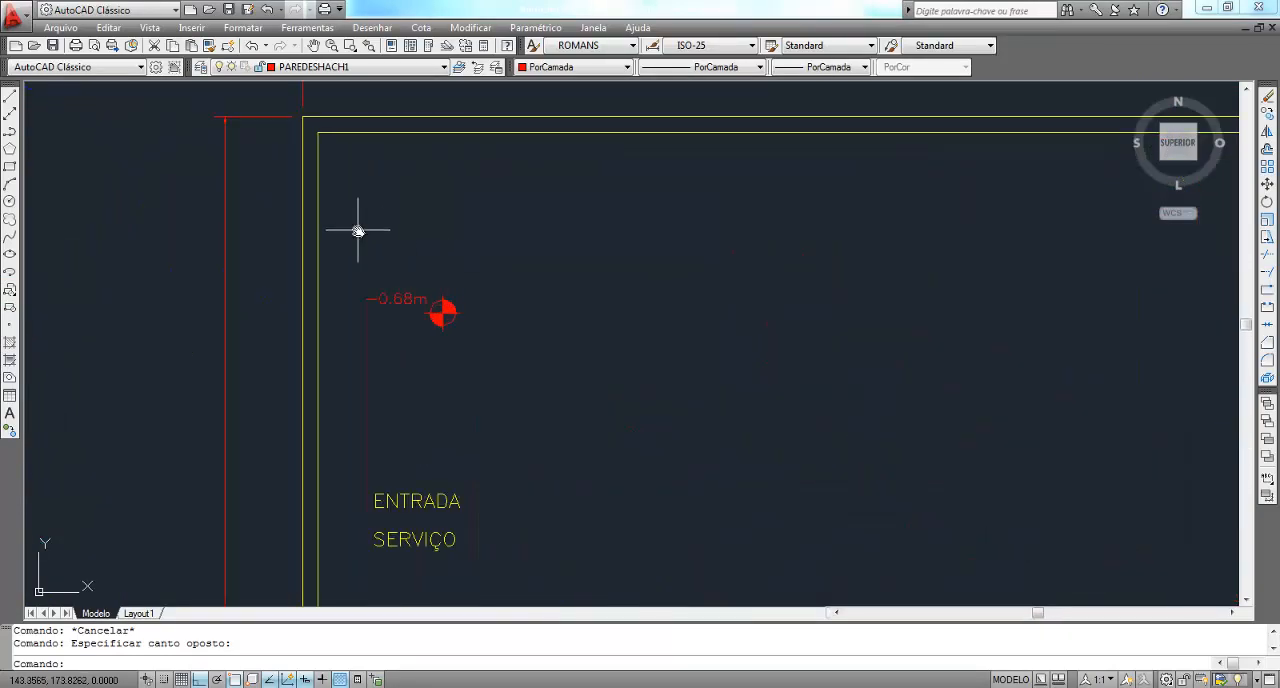
scroll(357, 230, "down", 5)
scroll(935, 253, "up", 5)
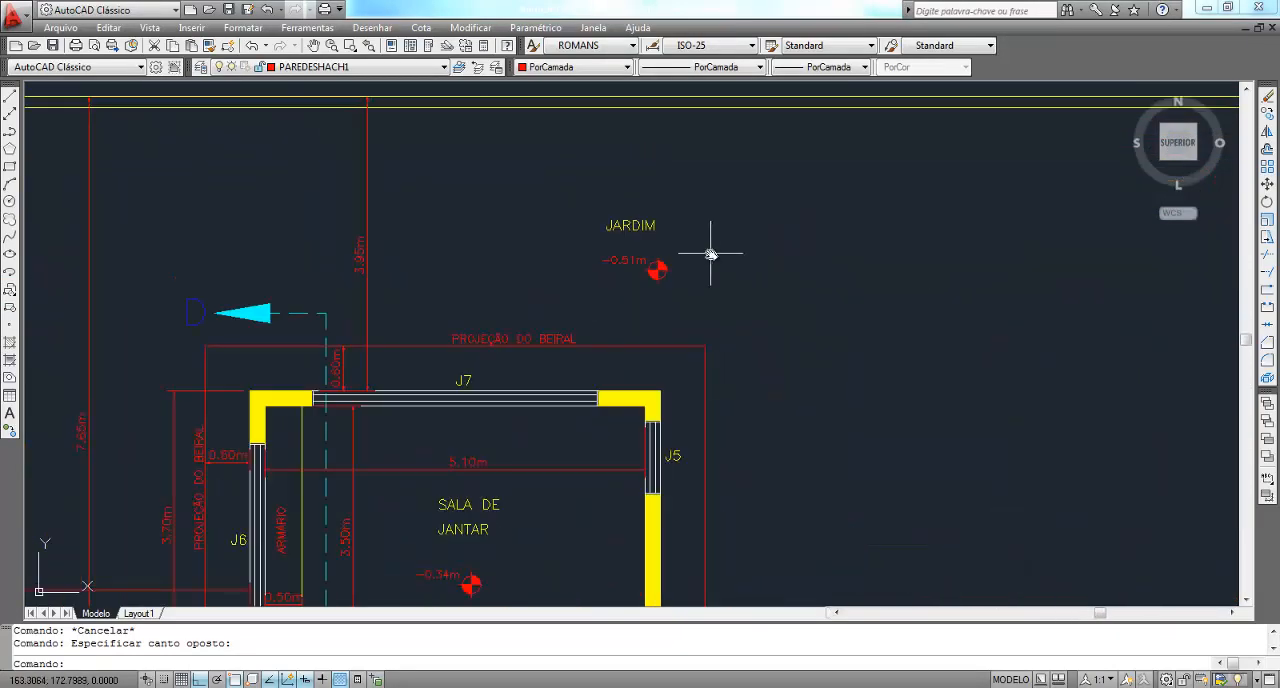
scroll(710, 254, "down", 2)
scroll(710, 254, "down", 4)
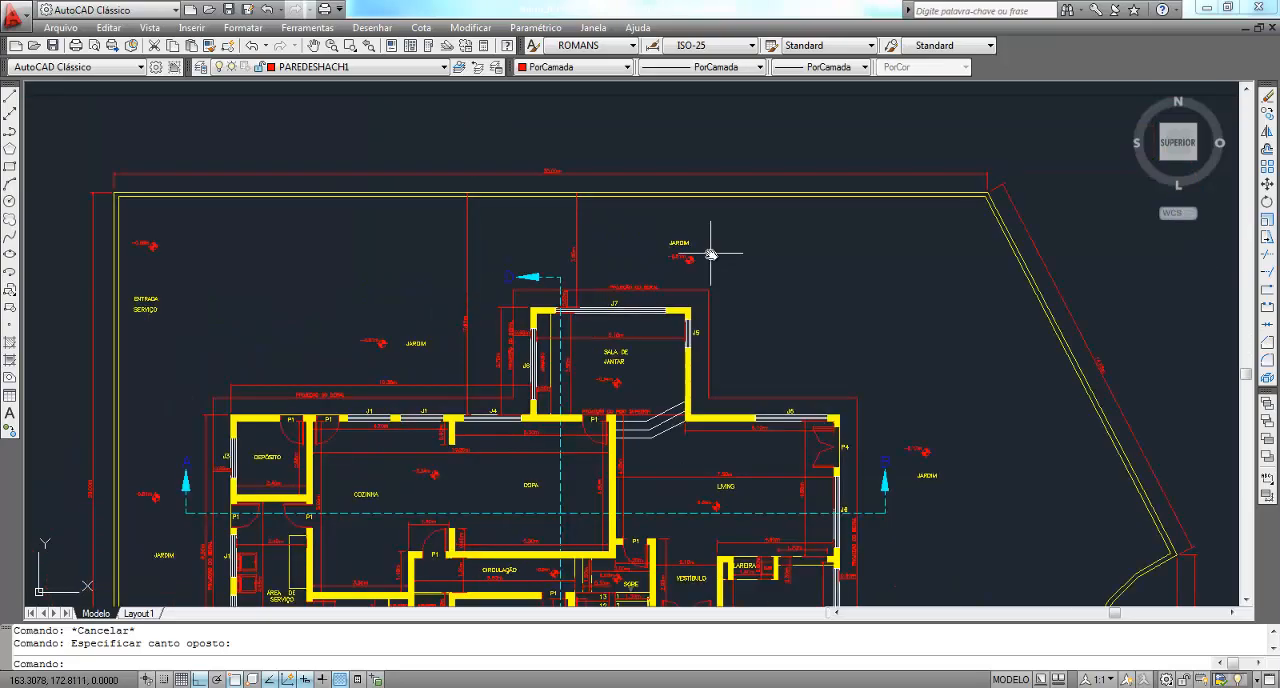
scroll(414, 505, "up", 5)
Examine the level marks along the front of the plan, from Jardim to Entrada Social, Hall Social and Estar Lareira
middle_click_drag(412, 479, 187, 294)
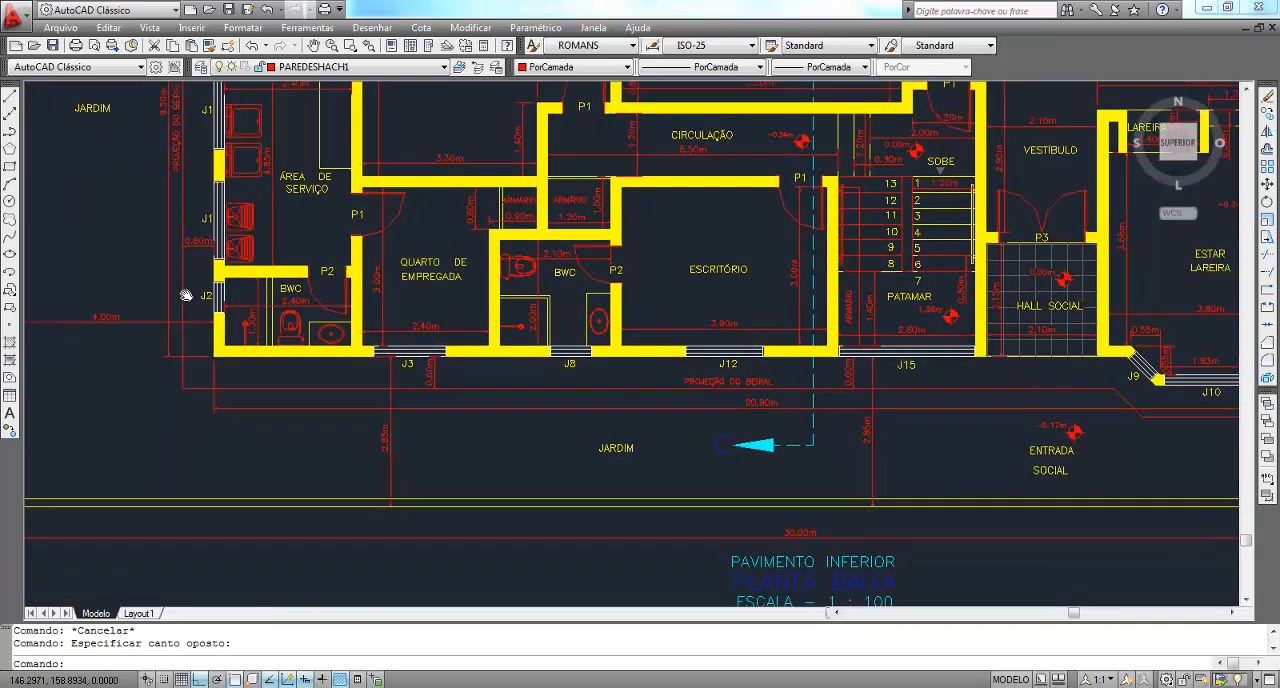
middle_click_drag(1155, 308, 654, 464)
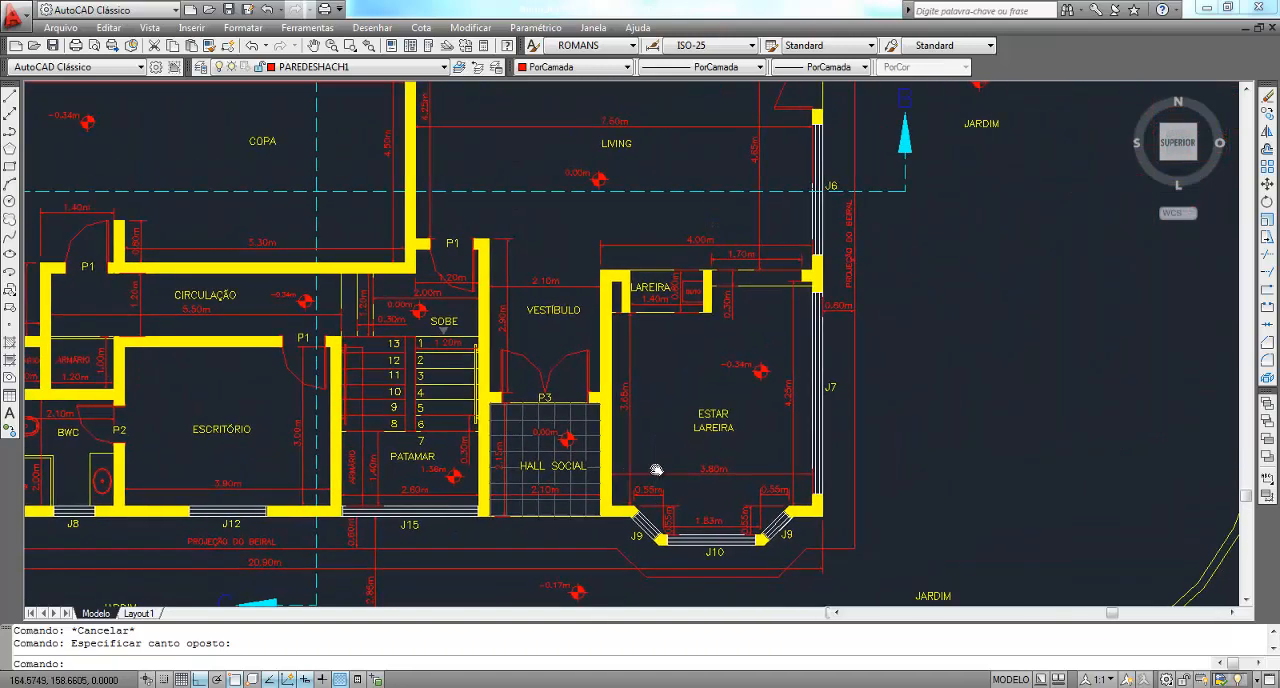
scroll(905, 441, "down", 2)
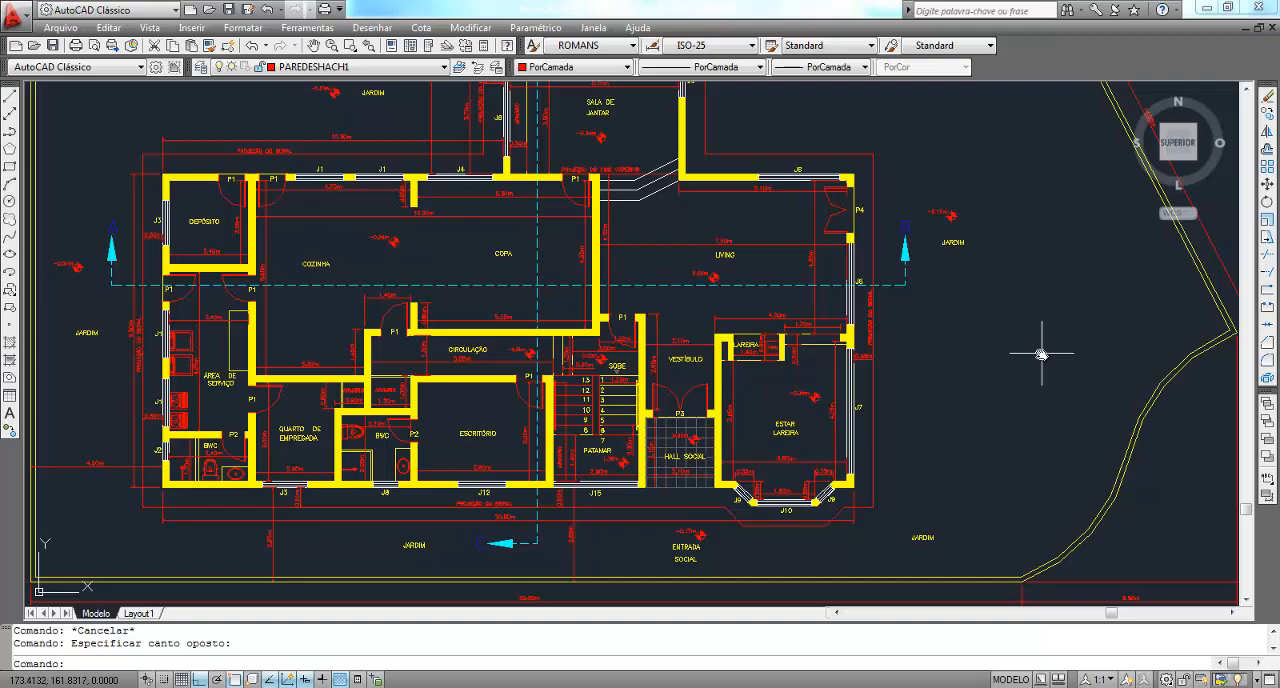
scroll(1045, 357, "down", 2)
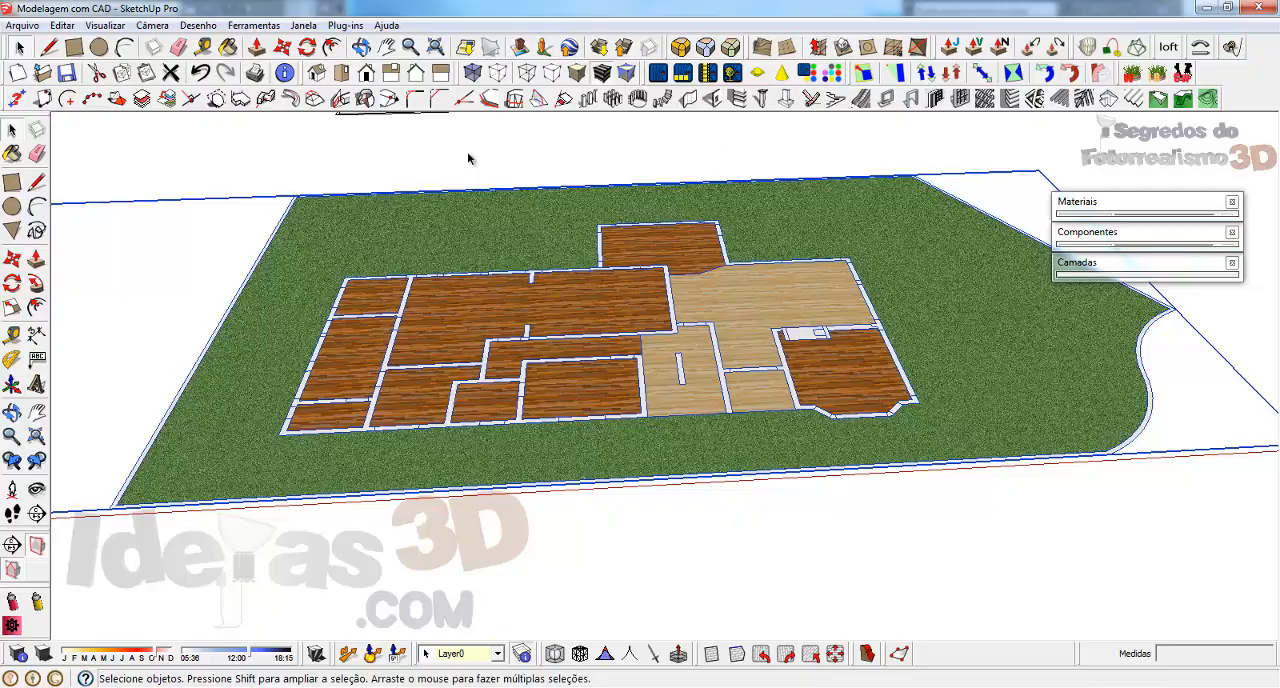
Switch to the SketchUp model and inspect the light and dark wood floor areas from several angles
middle_click_drag(796, 361, 677, 423)
scroll(476, 443, "up", 3)
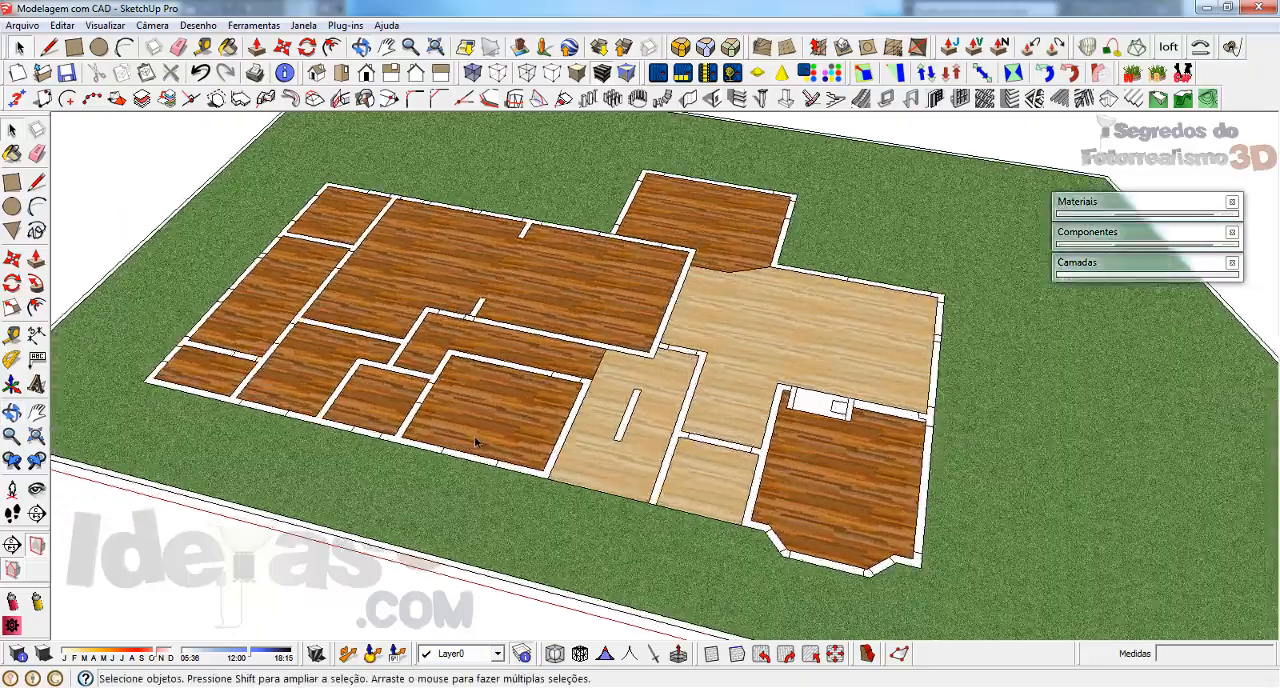
scroll(575, 441, "up", 2)
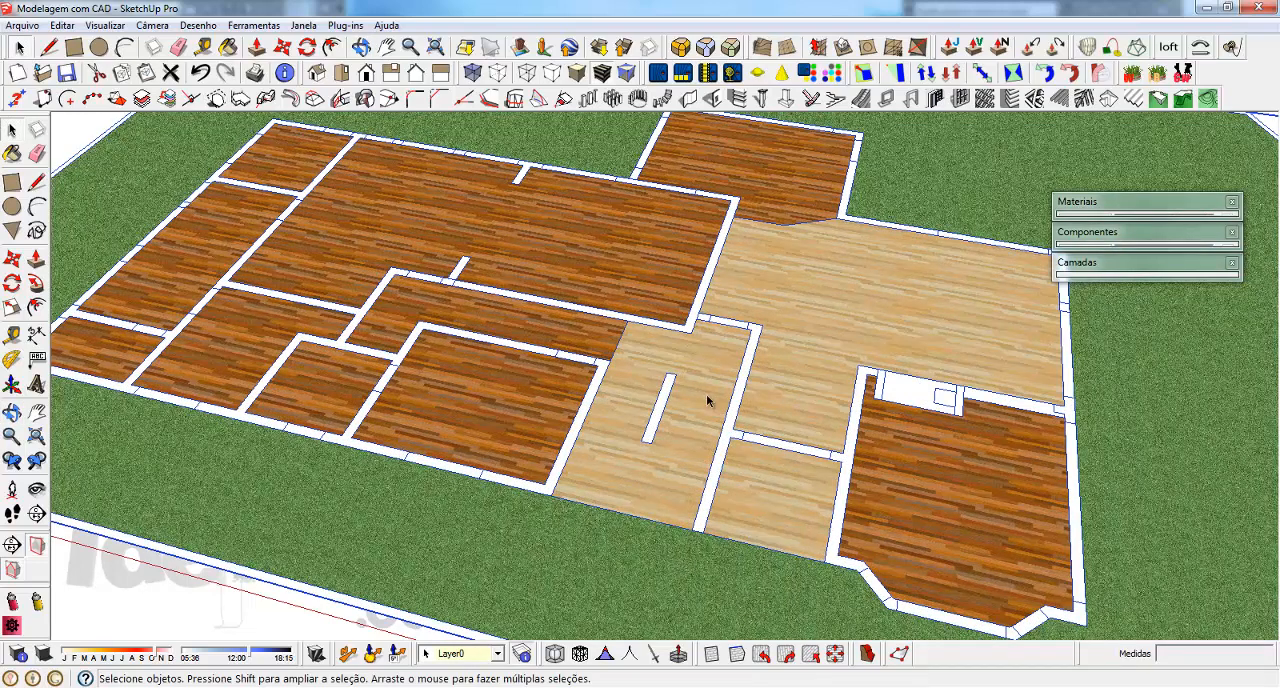
middle_click_drag(789, 344, 871, 349)
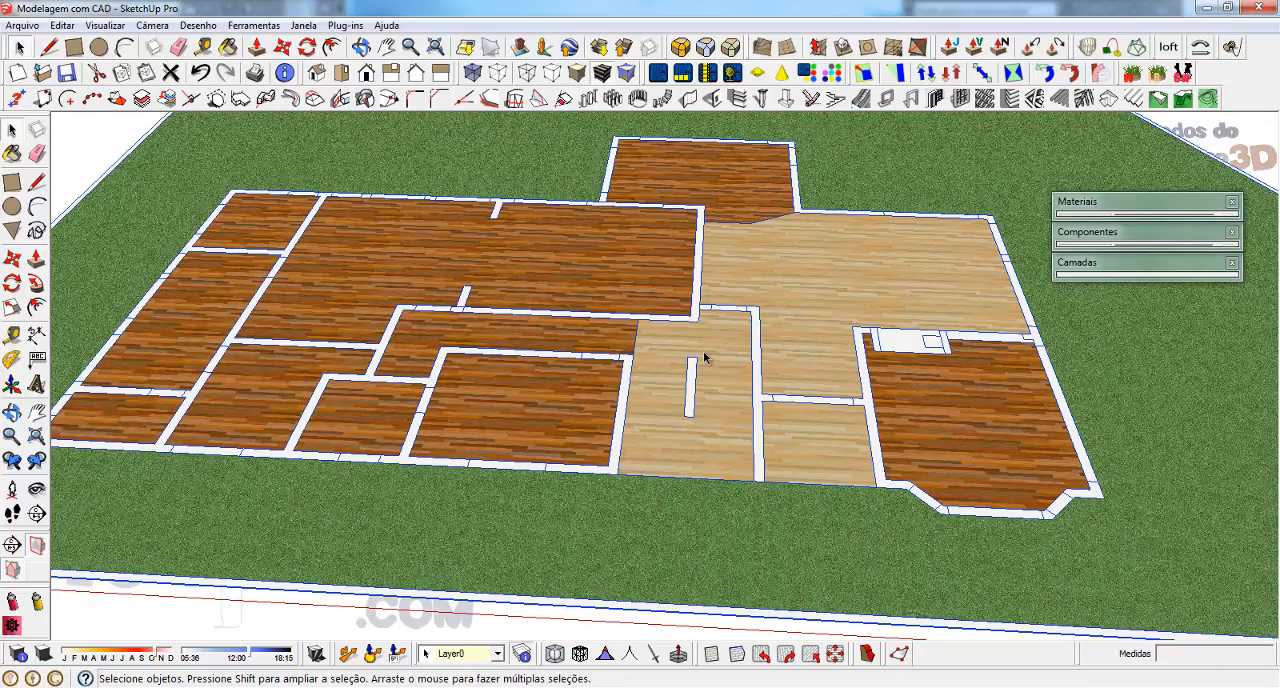
scroll(704, 357, "down", 2)
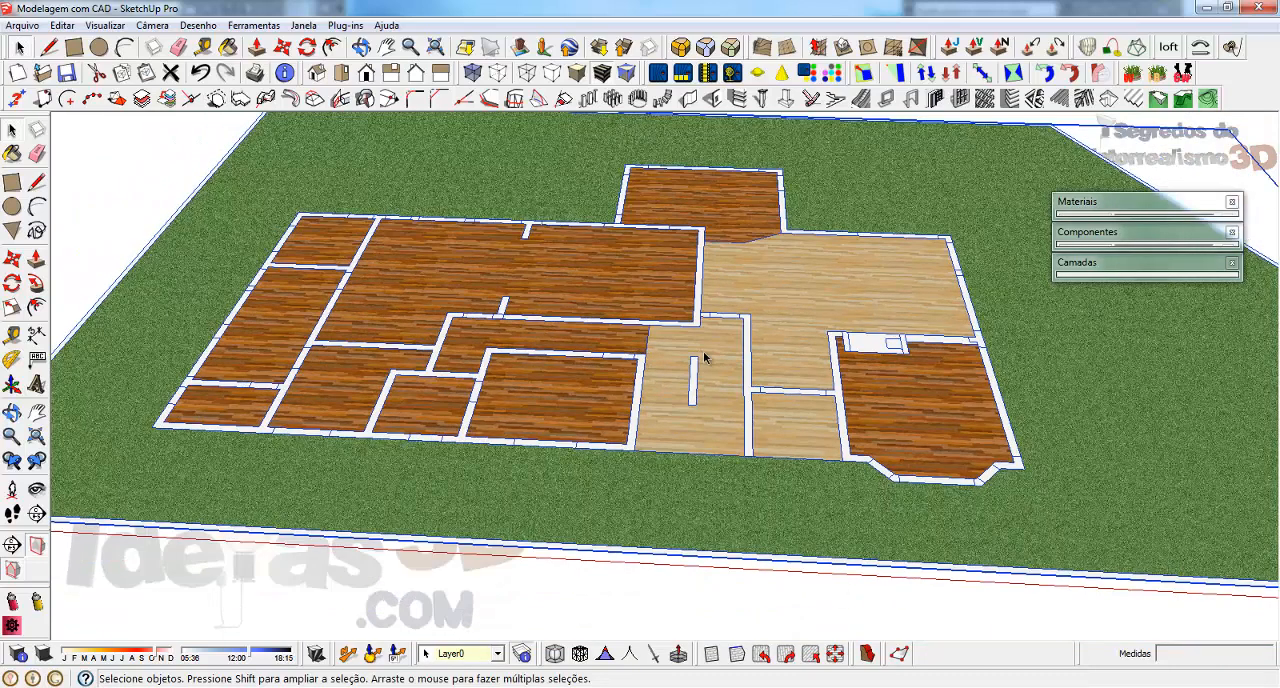
middle_click_drag(760, 365, 679, 443)
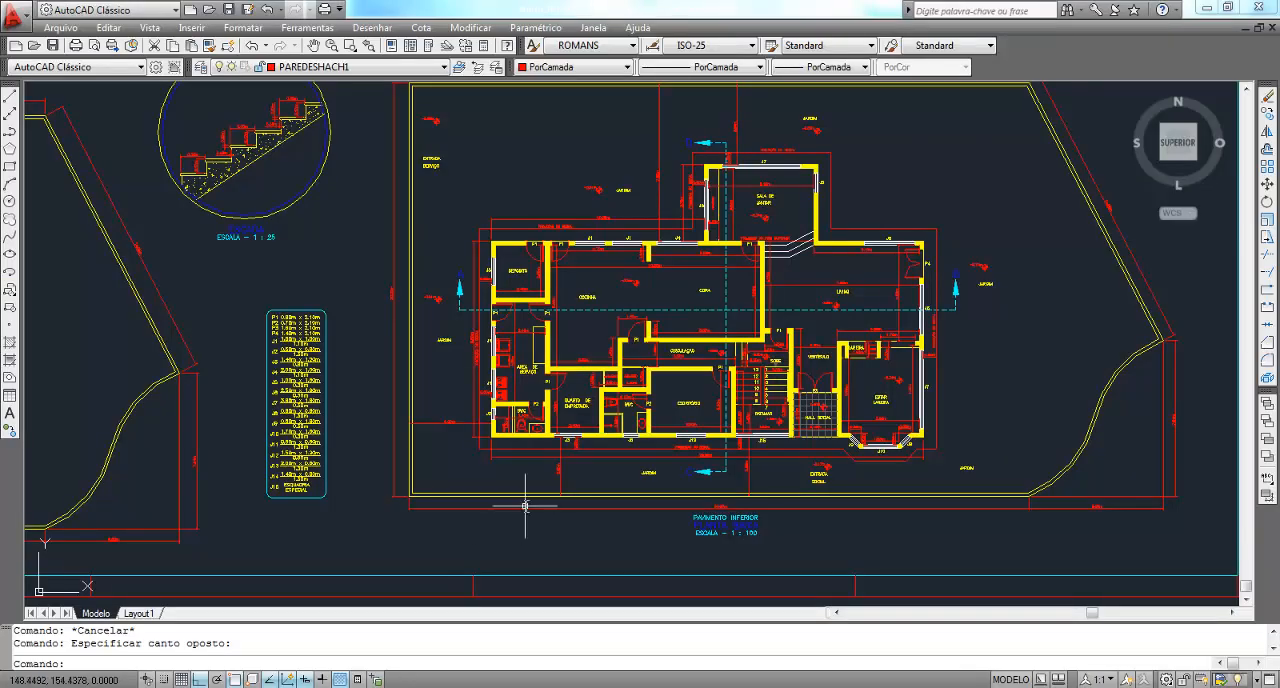
Switch to AutoCAD and select the ground-floor slab outline in section Corte A - B to examine its level change
scroll(525, 475, "down", 5)
scroll(707, 235, "up", 4)
middle_click_drag(83, 299, 545, 290)
scroll(545, 291, "up", 4)
scroll(860, 375, "up", 4)
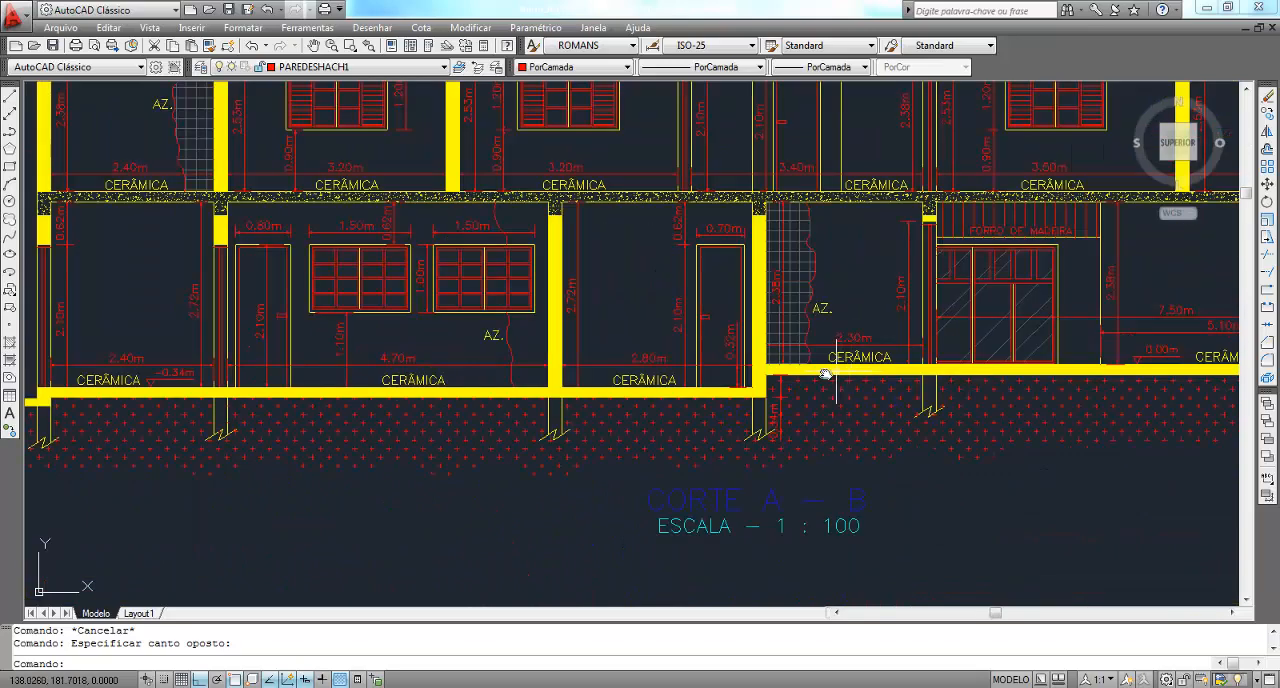
left_click(760, 369)
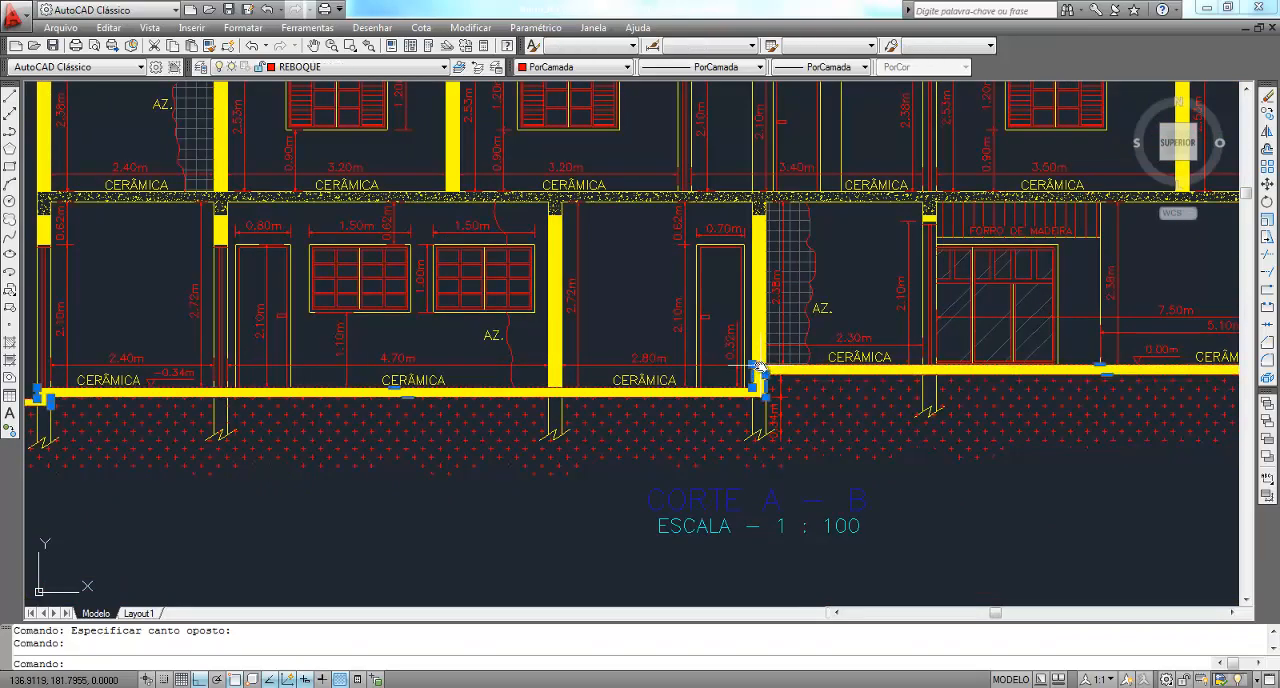
scroll(452, 408, "down", 3)
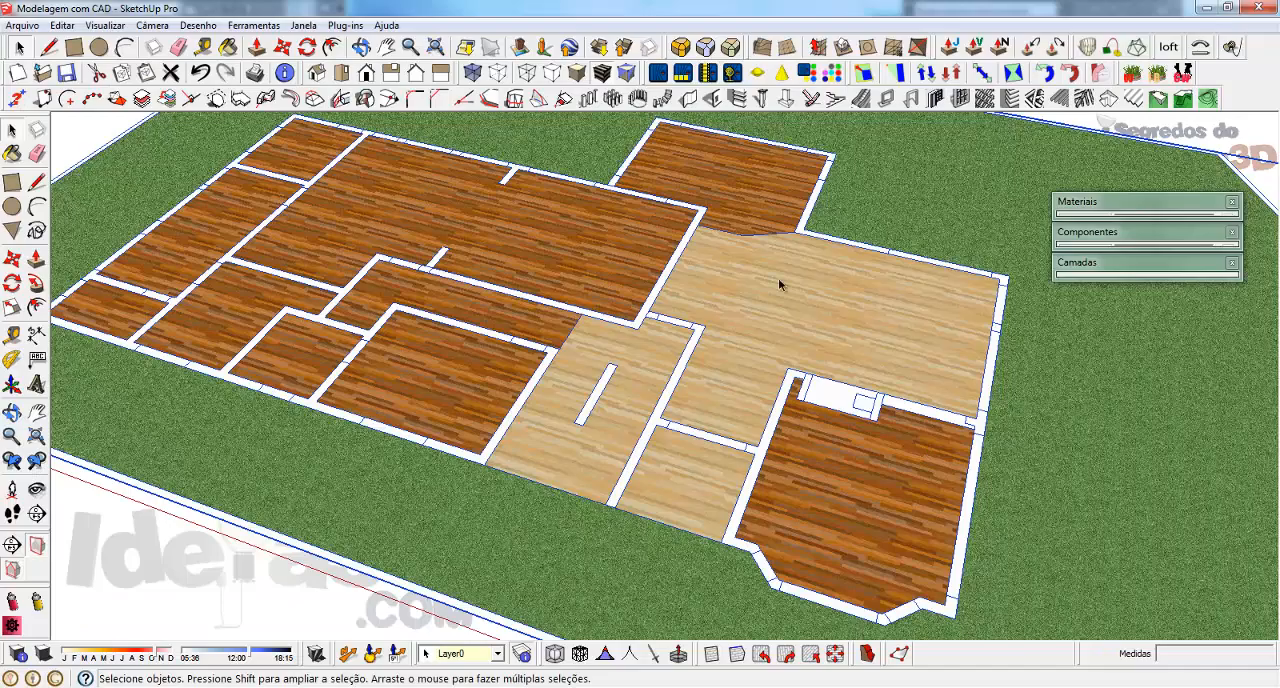
Switch to SketchUp and trace the light wood floor's border along the interior walls and the angled edge at the rear
scroll(670, 378, "up", 4)
mouse_move(671, 378)
middle_mouse_down()
mouse_move(617, 451)
mouse_move(523, 529)
mouse_move(552, 520)
middle_mouse_up()
key("l")
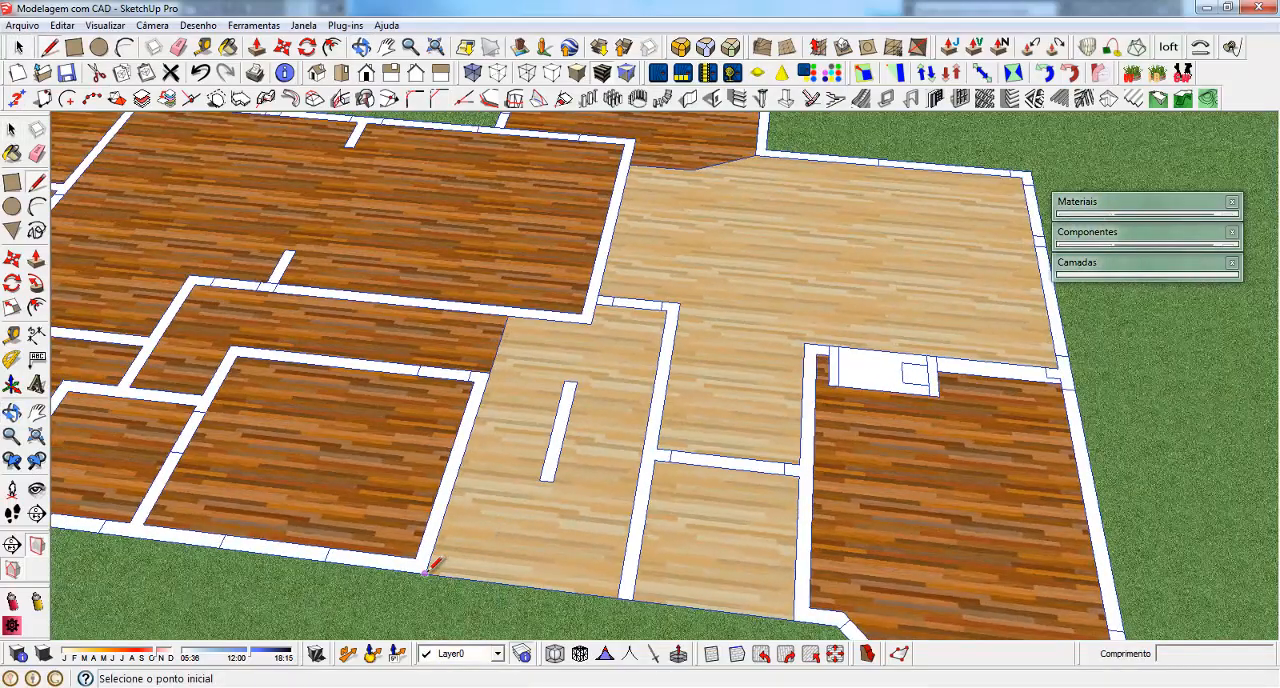
left_click(425, 573)
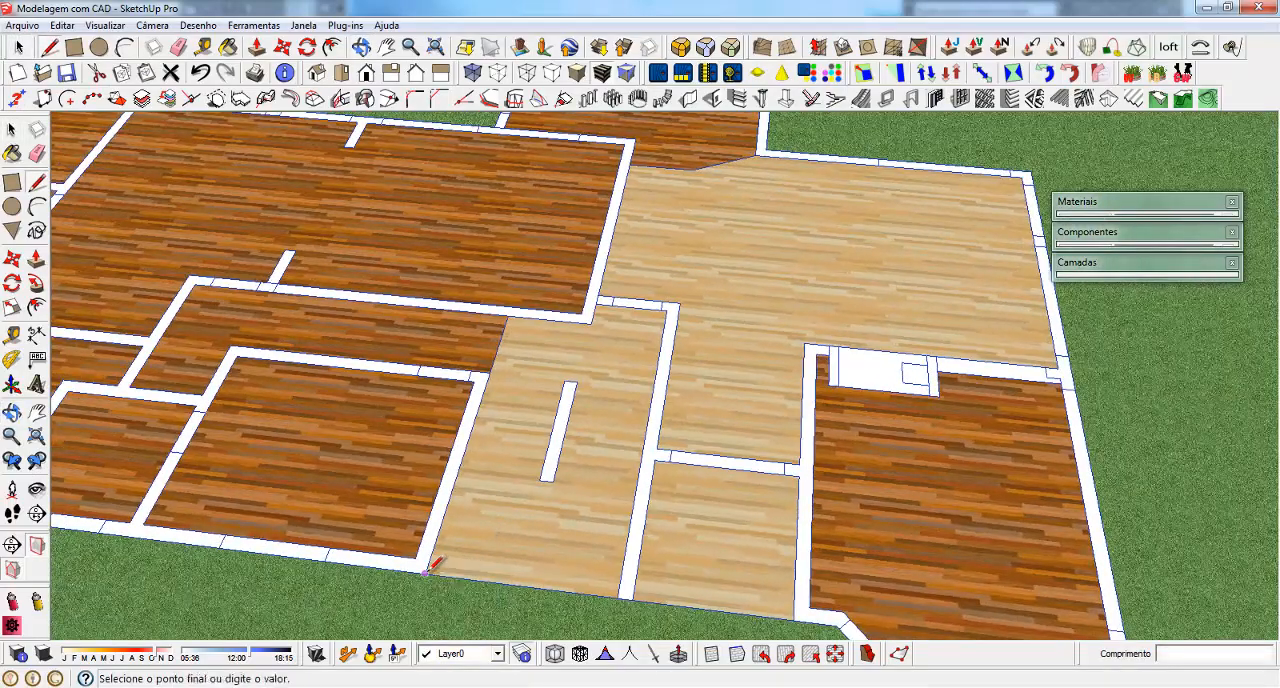
left_click(507, 314)
left_click(591, 322)
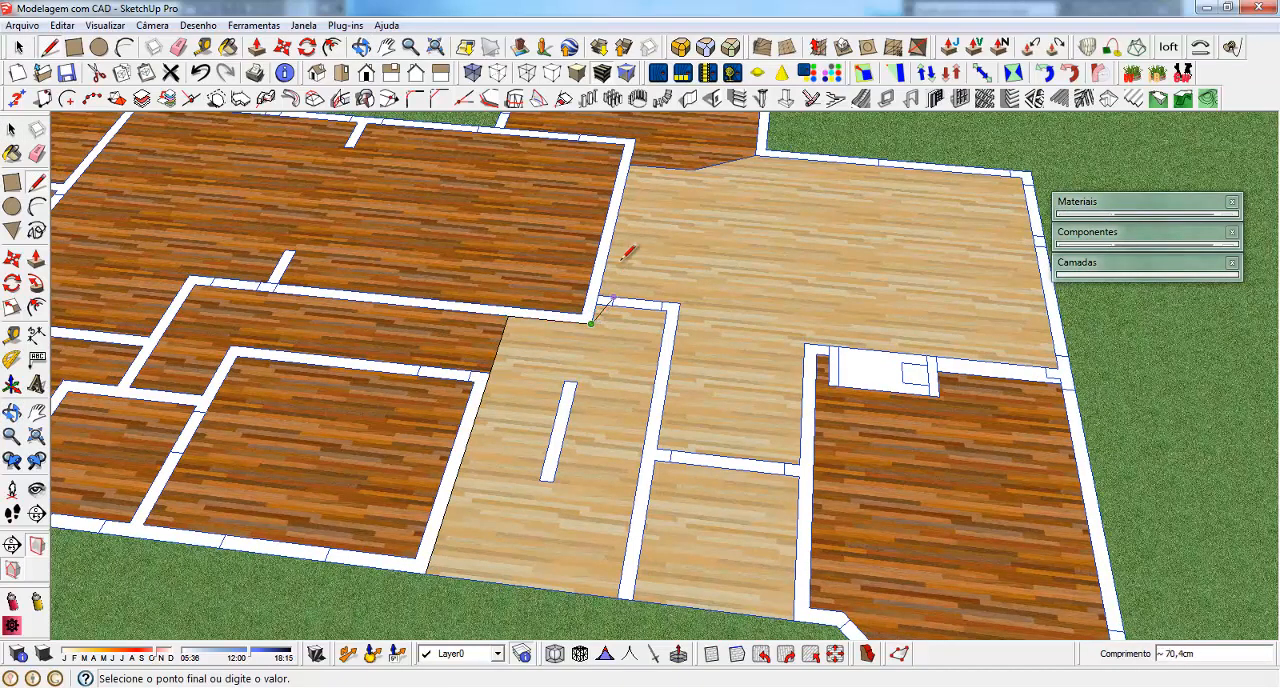
left_click(629, 163)
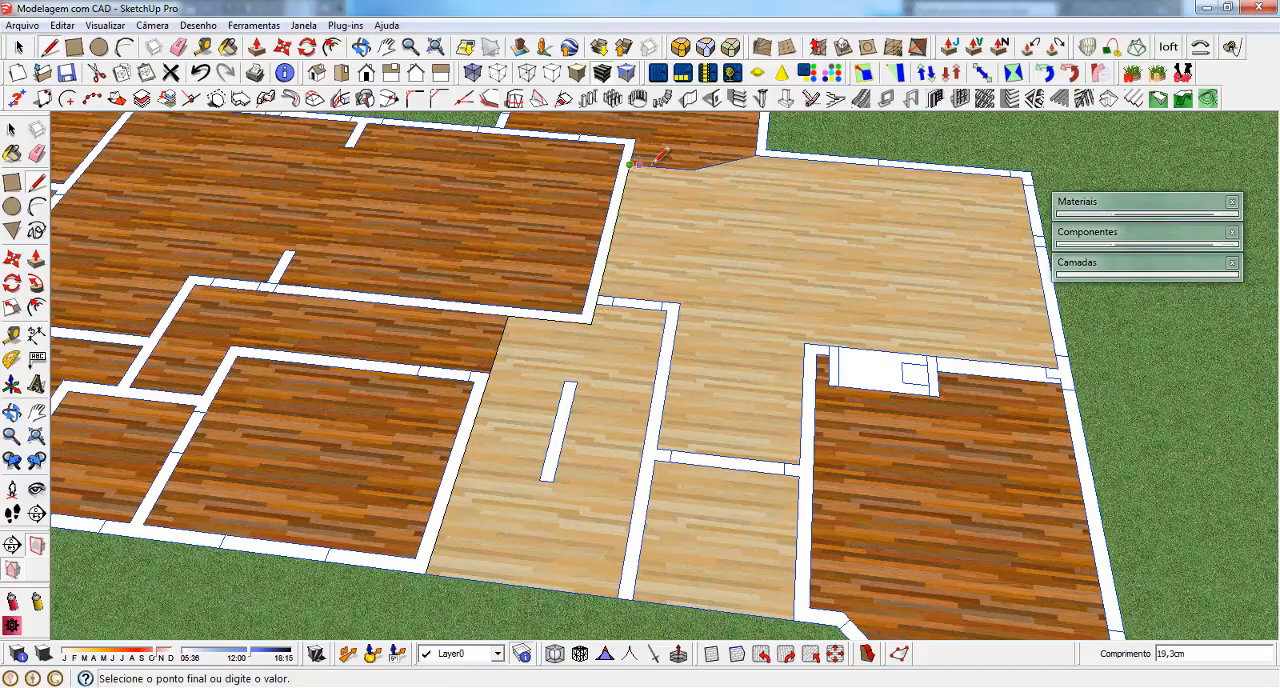
left_click(695, 170)
left_click(755, 155)
Extend the outline by a 20 cm segment along the inner wall edge at the rear corner
scroll(767, 150, "up", 5)
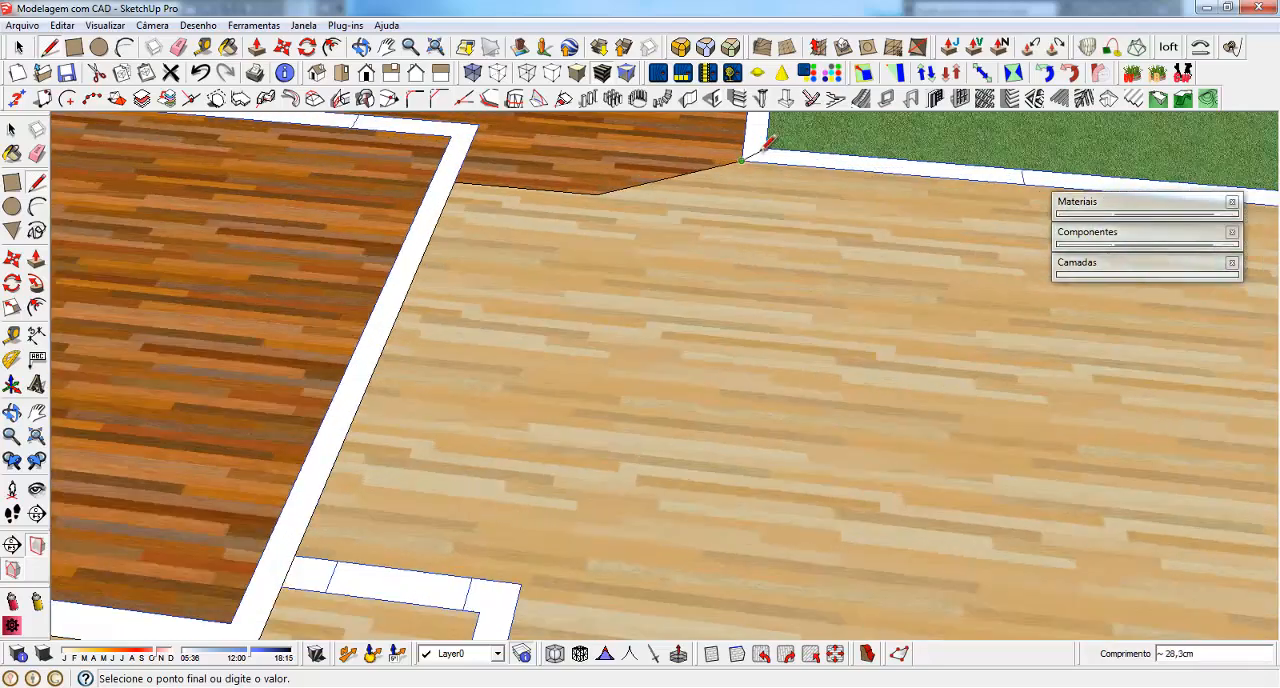
scroll(457, 300, "down", 5)
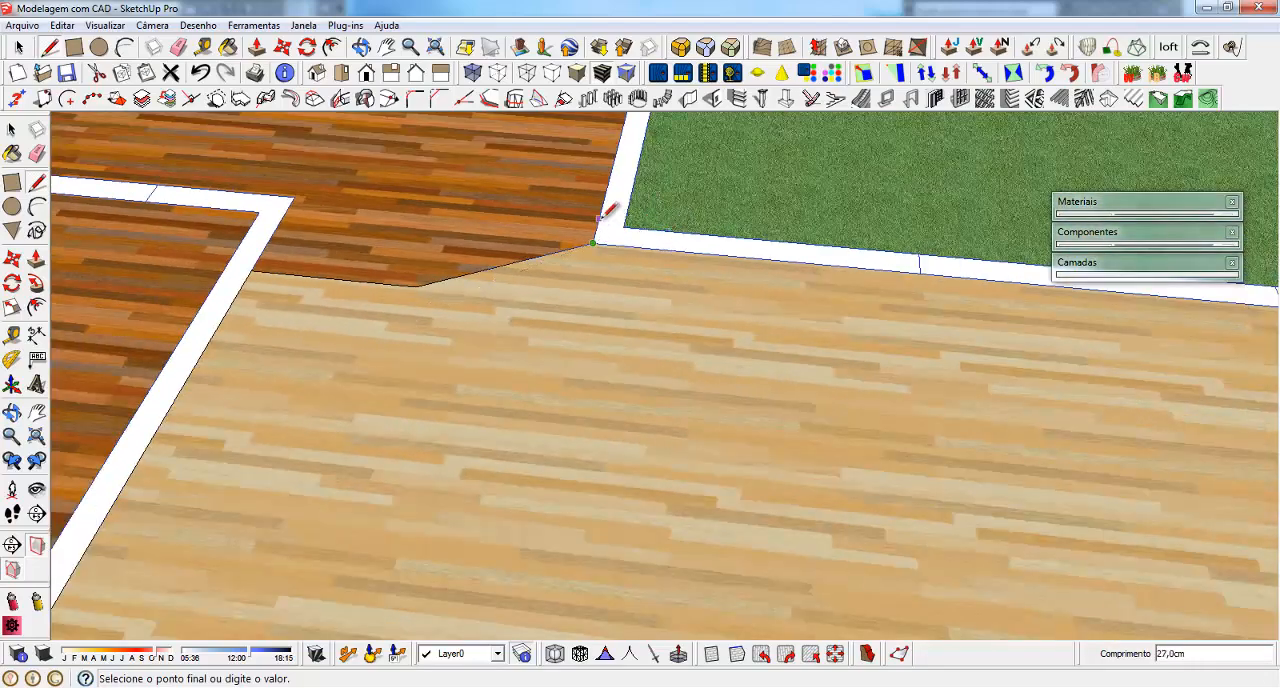
scroll(607, 208, "up", 3)
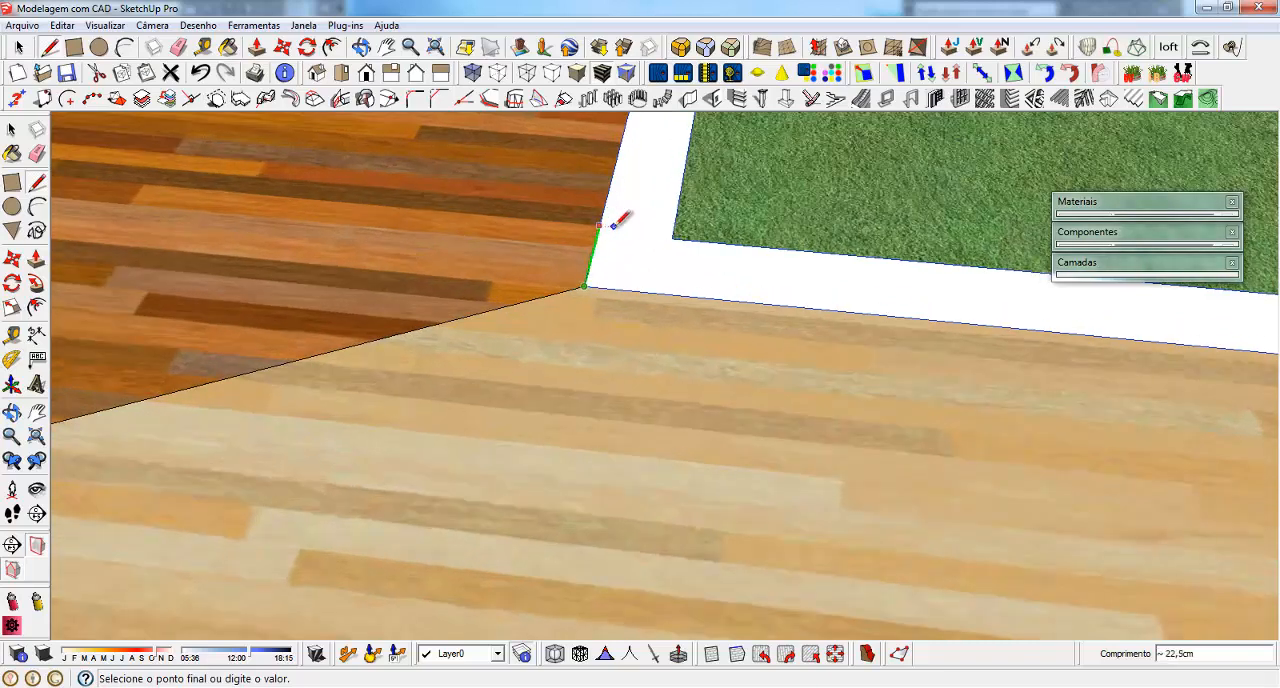
type("20")
key("Return")
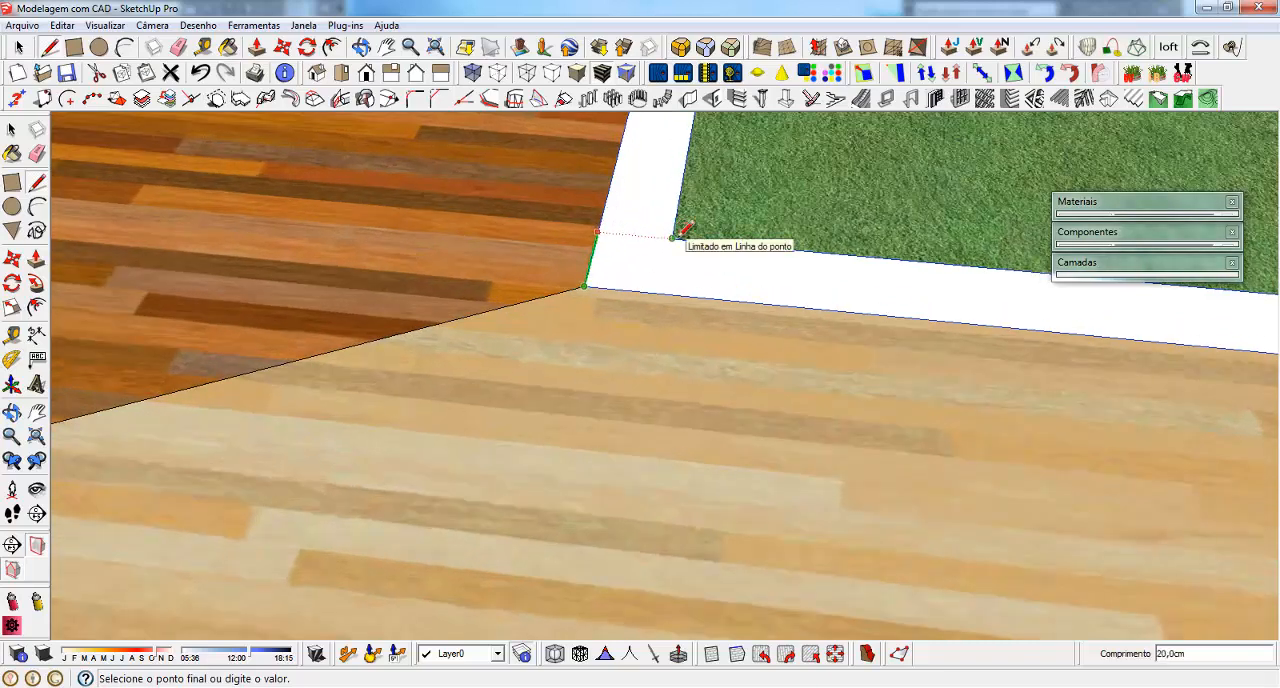
left_click(677, 237, "shift")
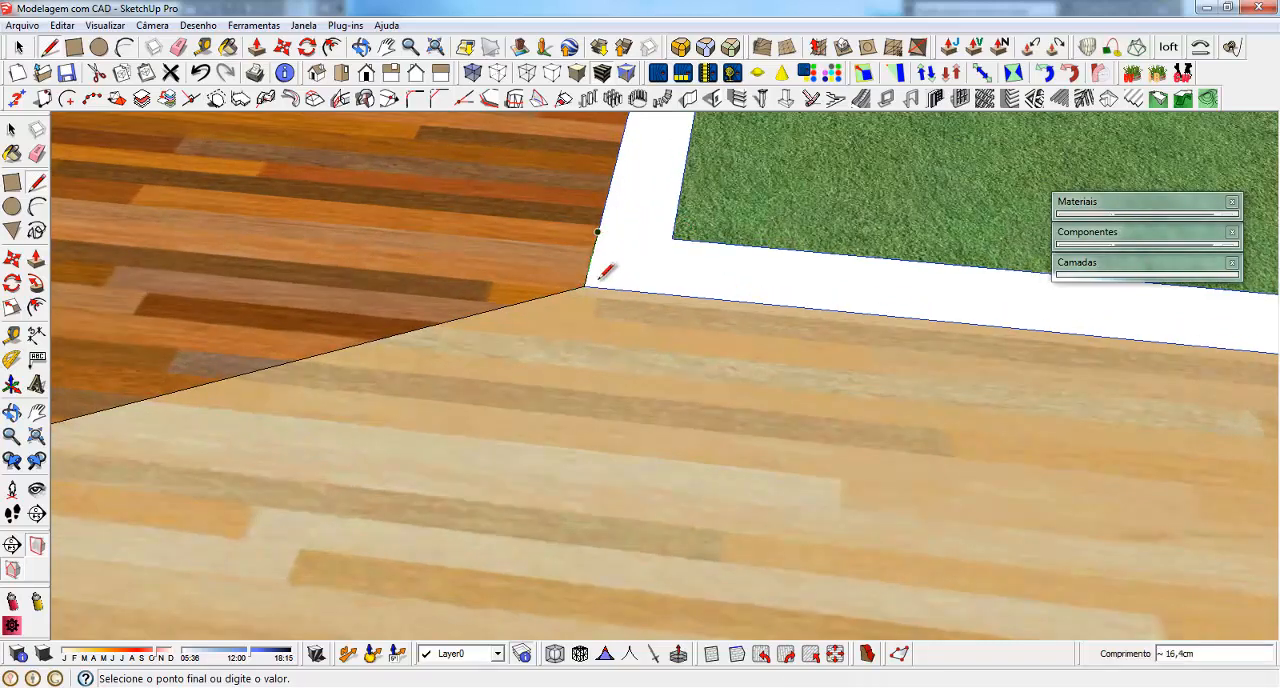
Trace the outer walls and the edges of the bay-windowed room to close the light wood floor outline into a face
scroll(668, 232, "down", 4)
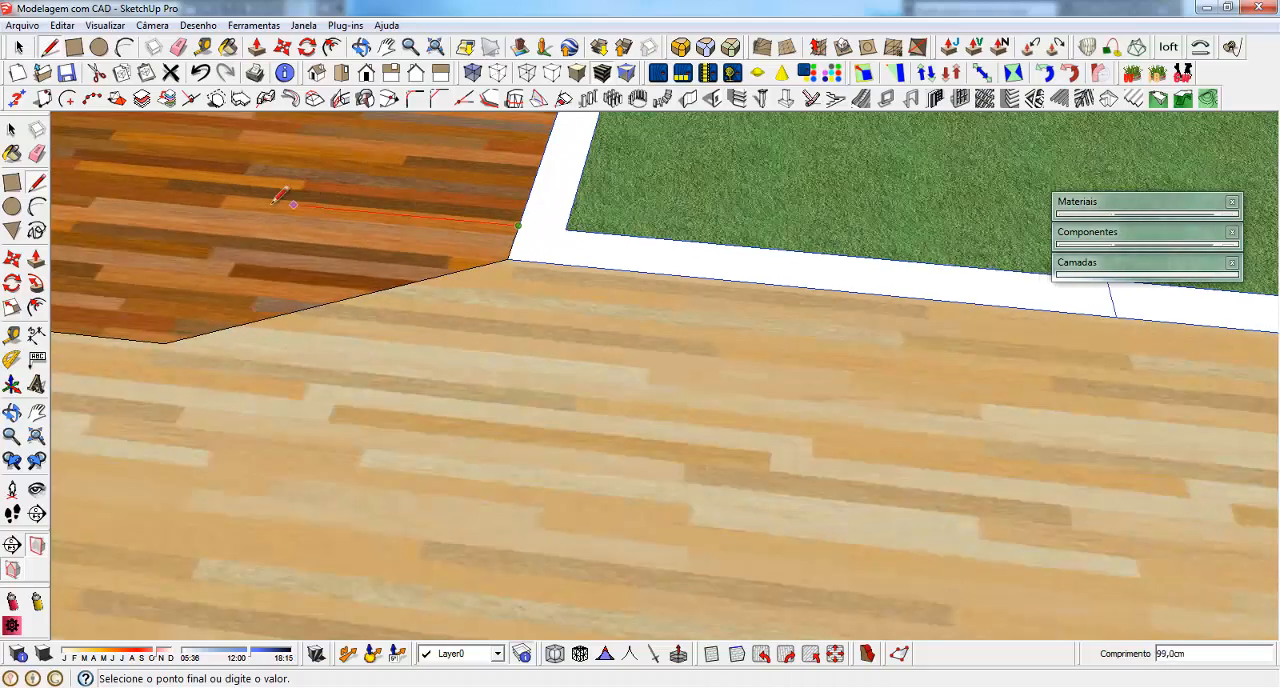
scroll(262, 200, "down", 2)
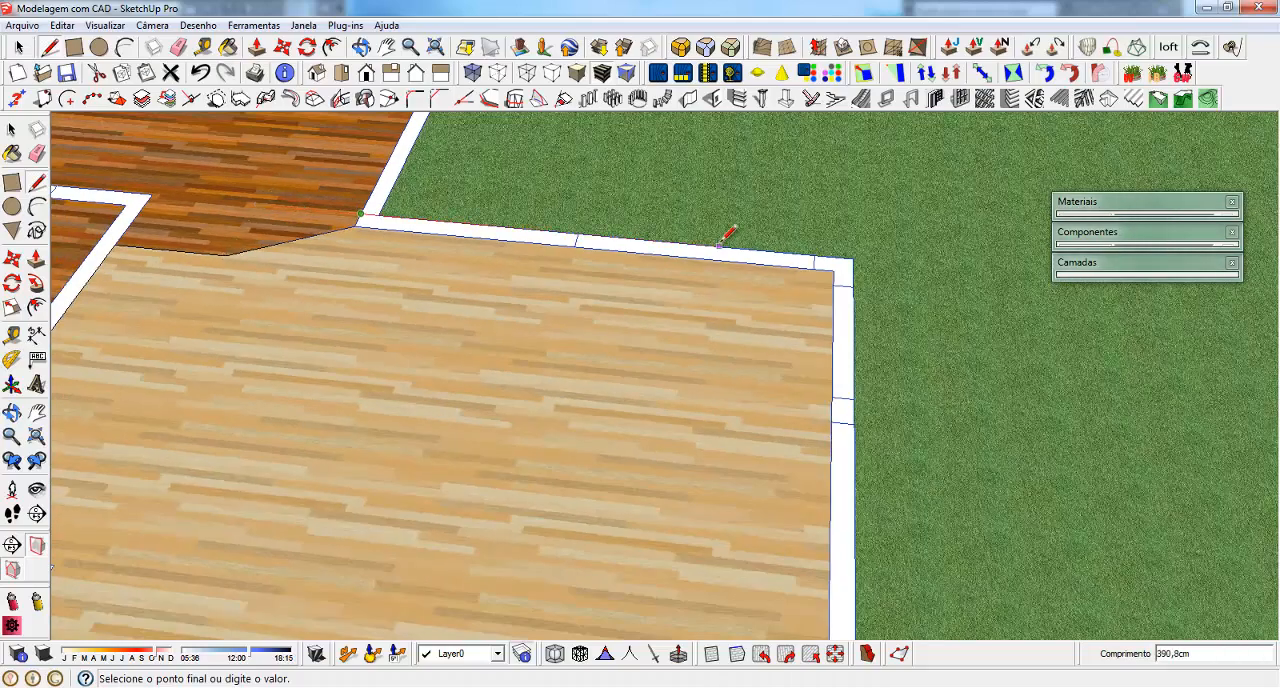
scroll(915, 176, "down", 4)
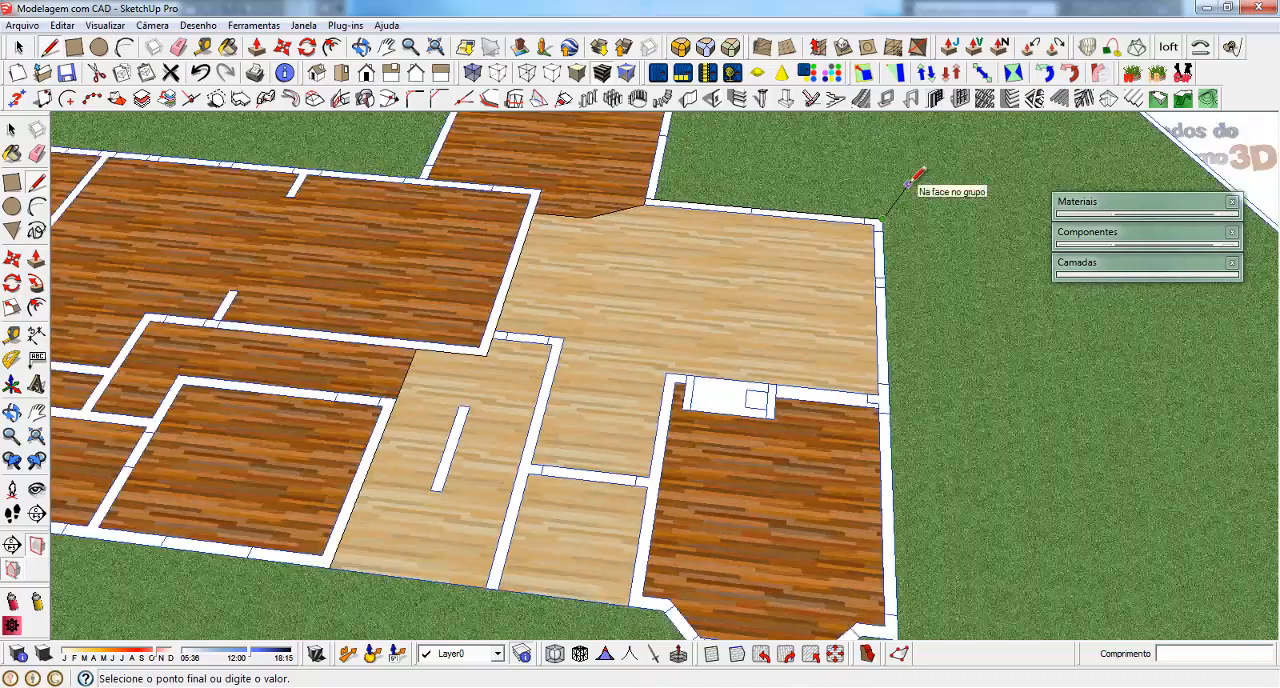
scroll(894, 300, "up", 5)
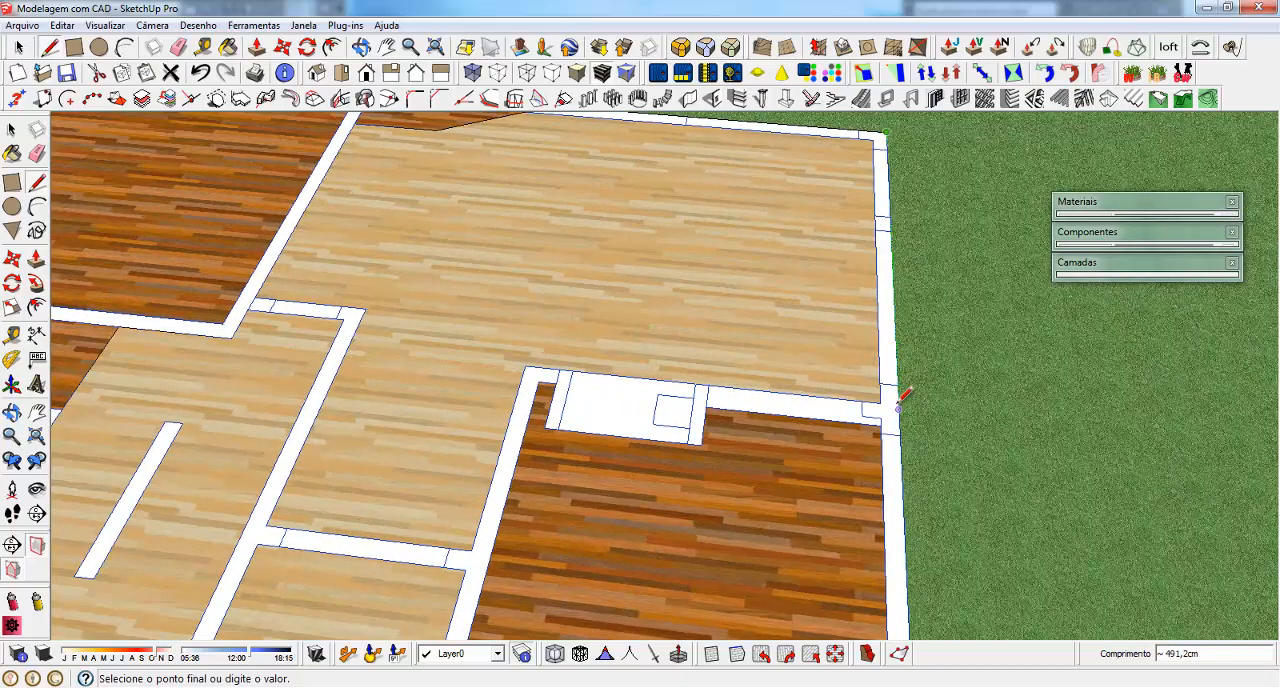
left_click(880, 400)
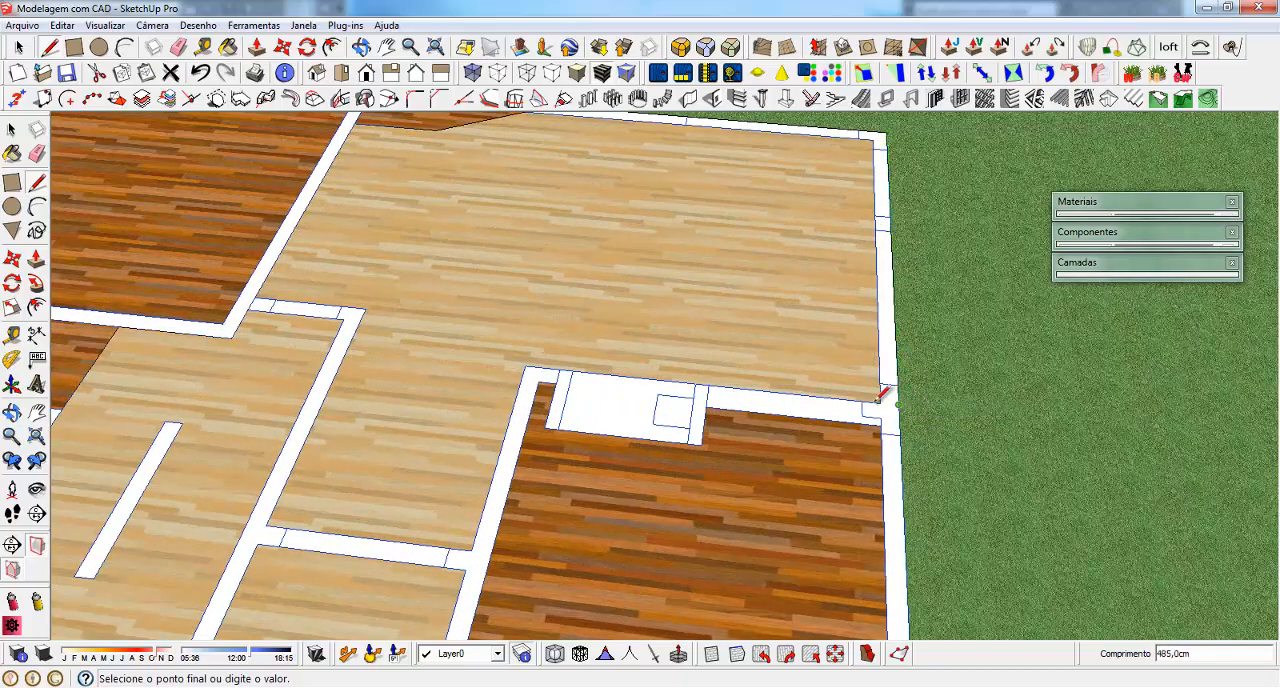
left_click(527, 366)
scroll(650, 230, "down", 4)
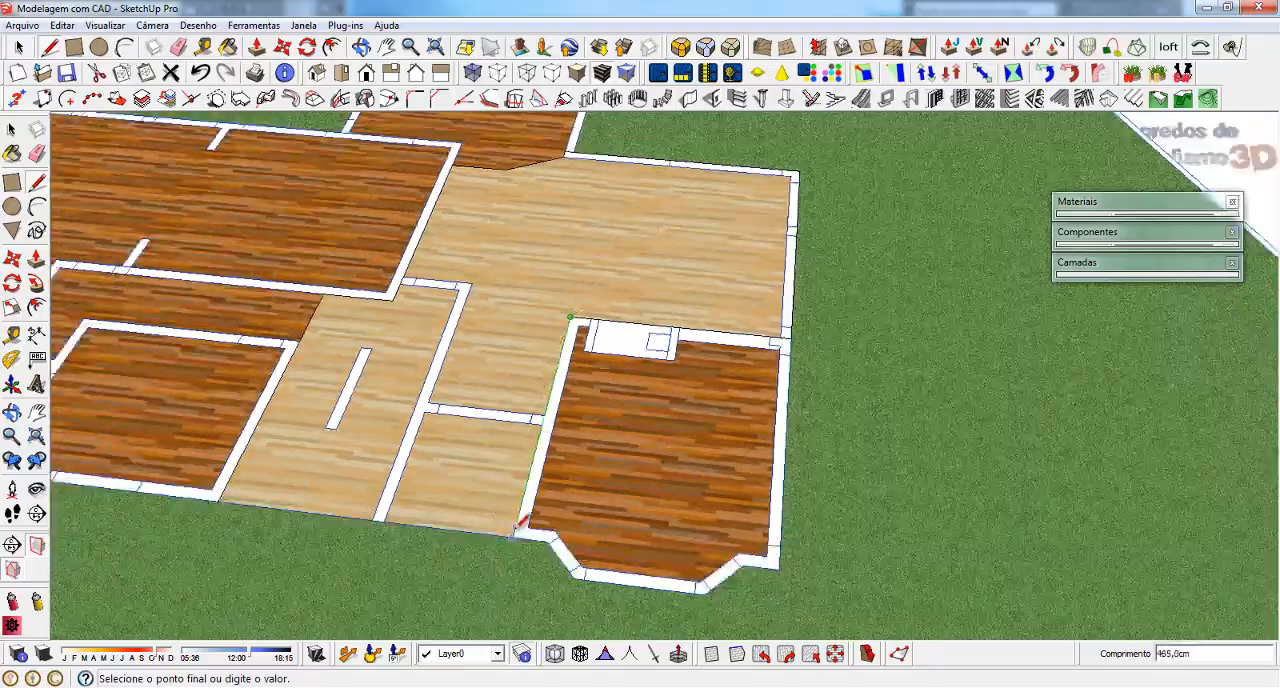
left_click(226, 490)
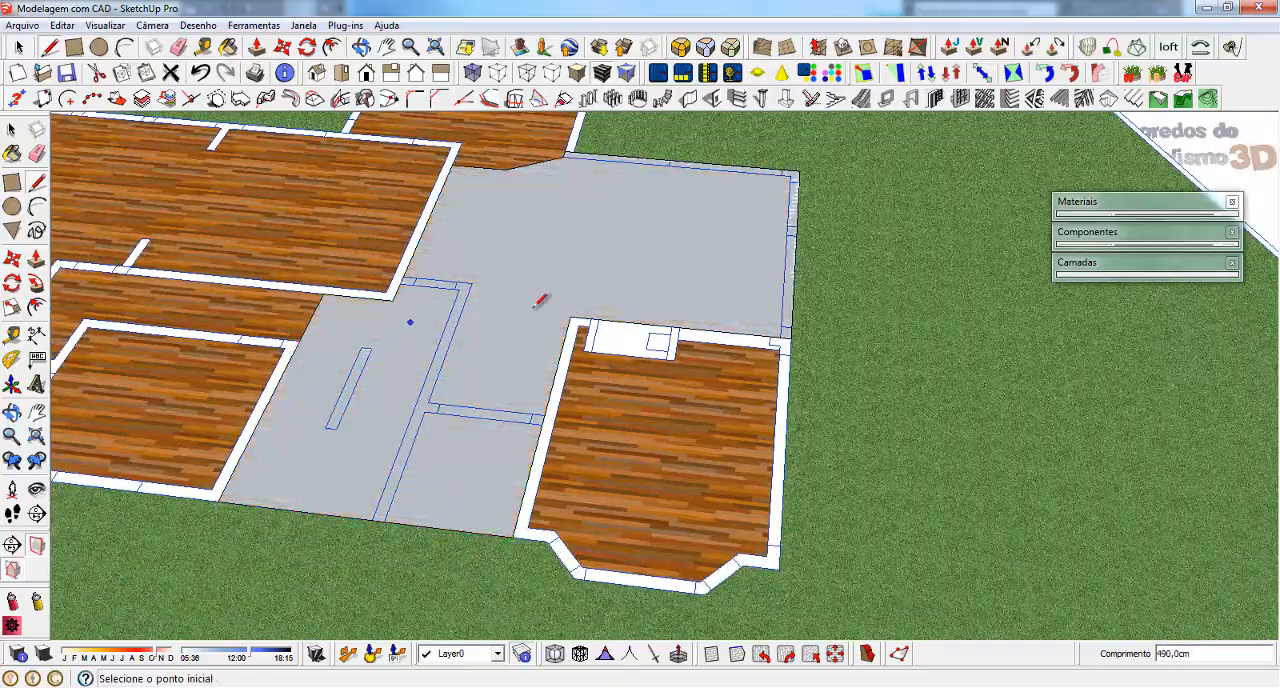
Group the new light wood floor face together with its edges
middle_click_drag(535, 306, 726, 206)
scroll(387, 326, "up", 3)
key("space")
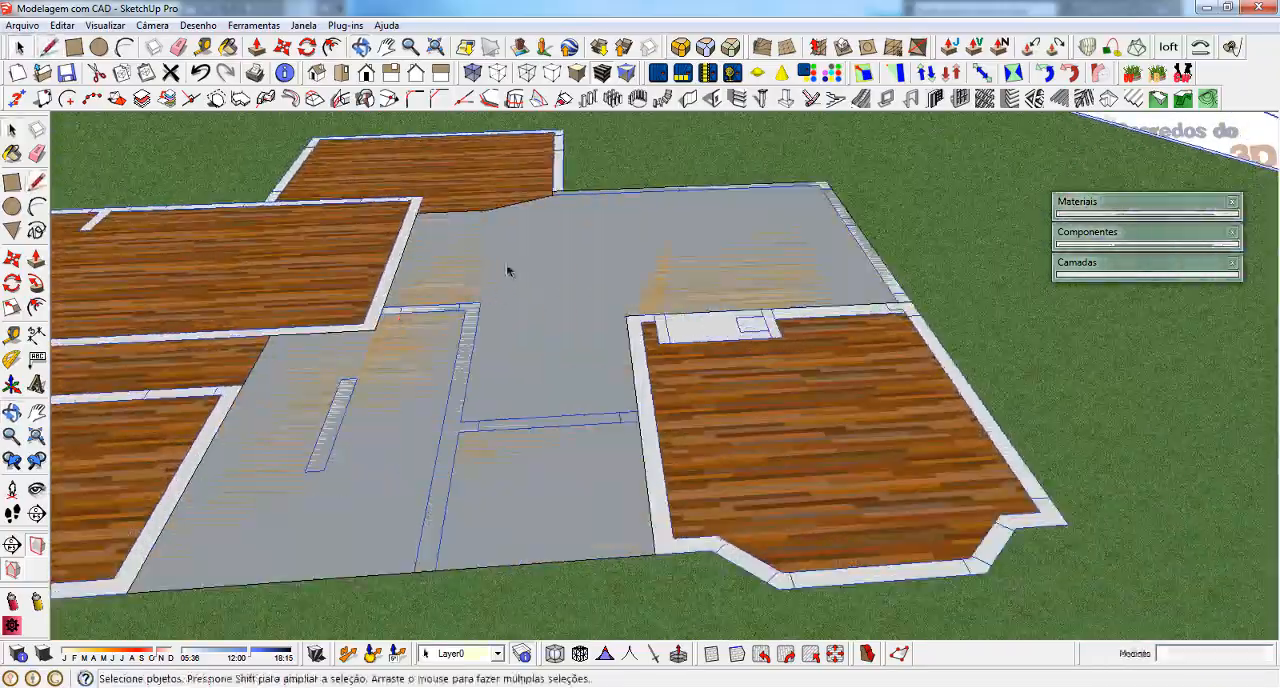
left_click(506, 263)
scroll(670, 235, "down", 2)
right_click(612, 259)
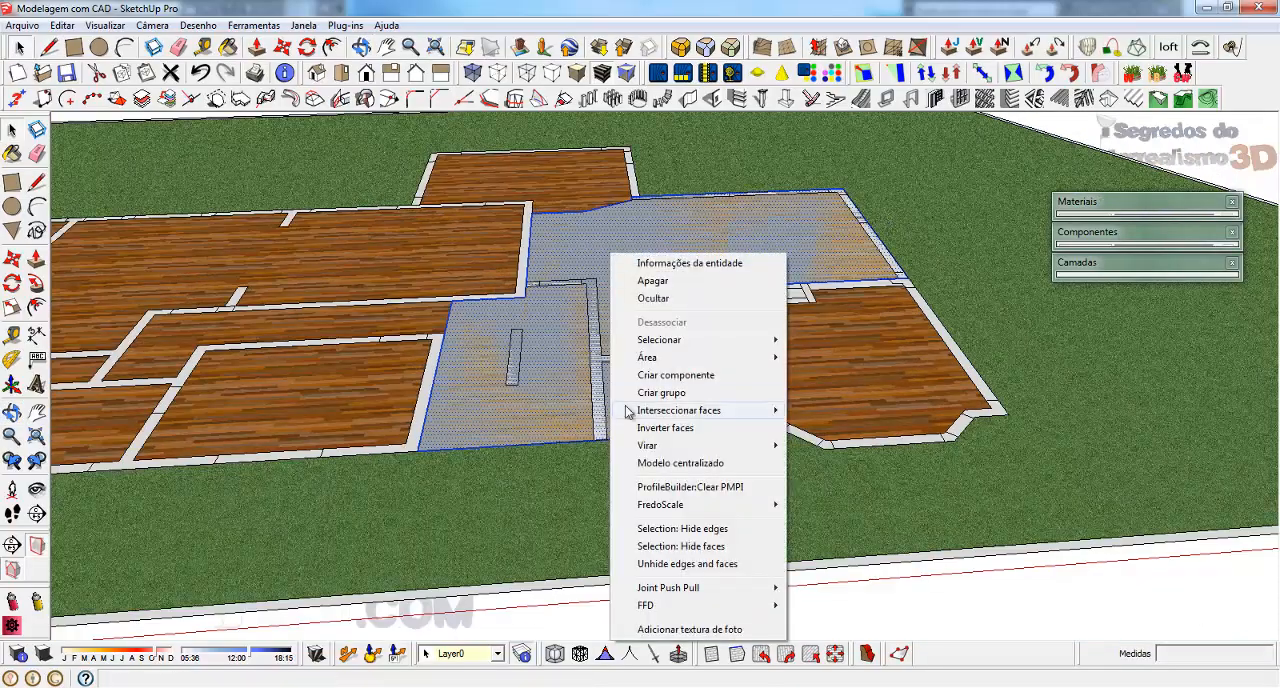
left_click(684, 394)
middle_click_drag(684, 394, 581, 326)
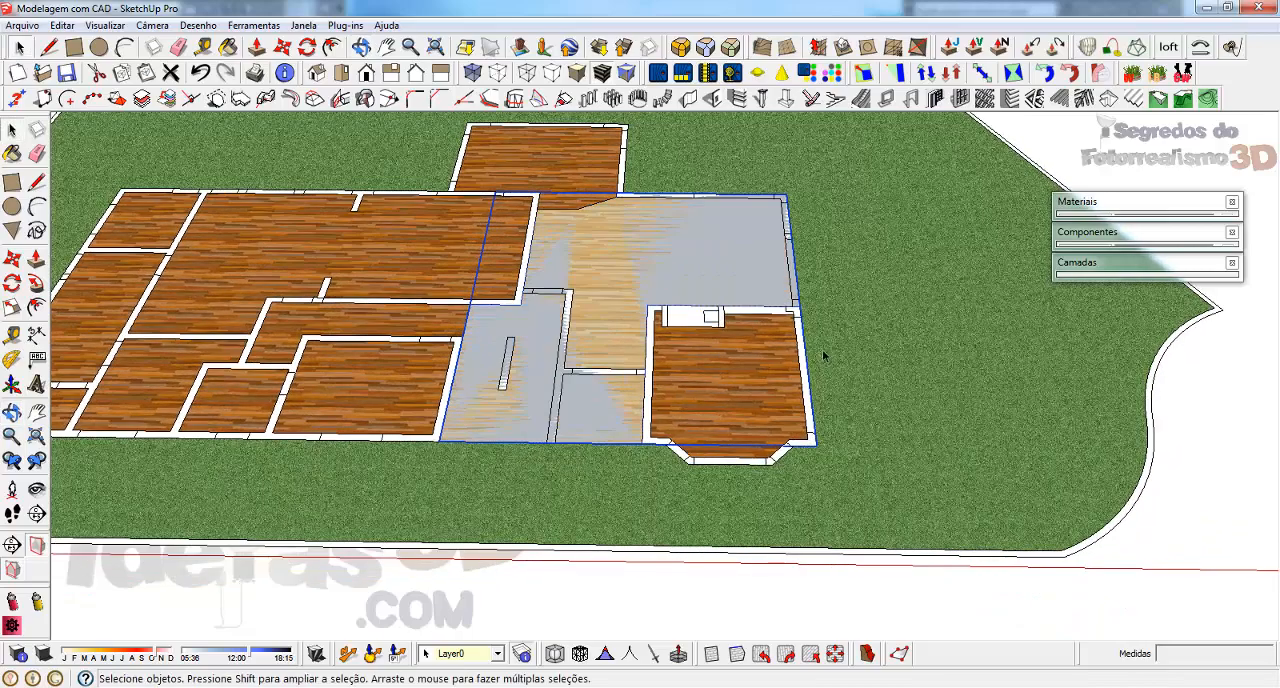
Trace the inner, rear and outer side edges of the bay-windowed room and clear the selected floor group's highlight
scroll(822, 350, "up", 5)
key("l")
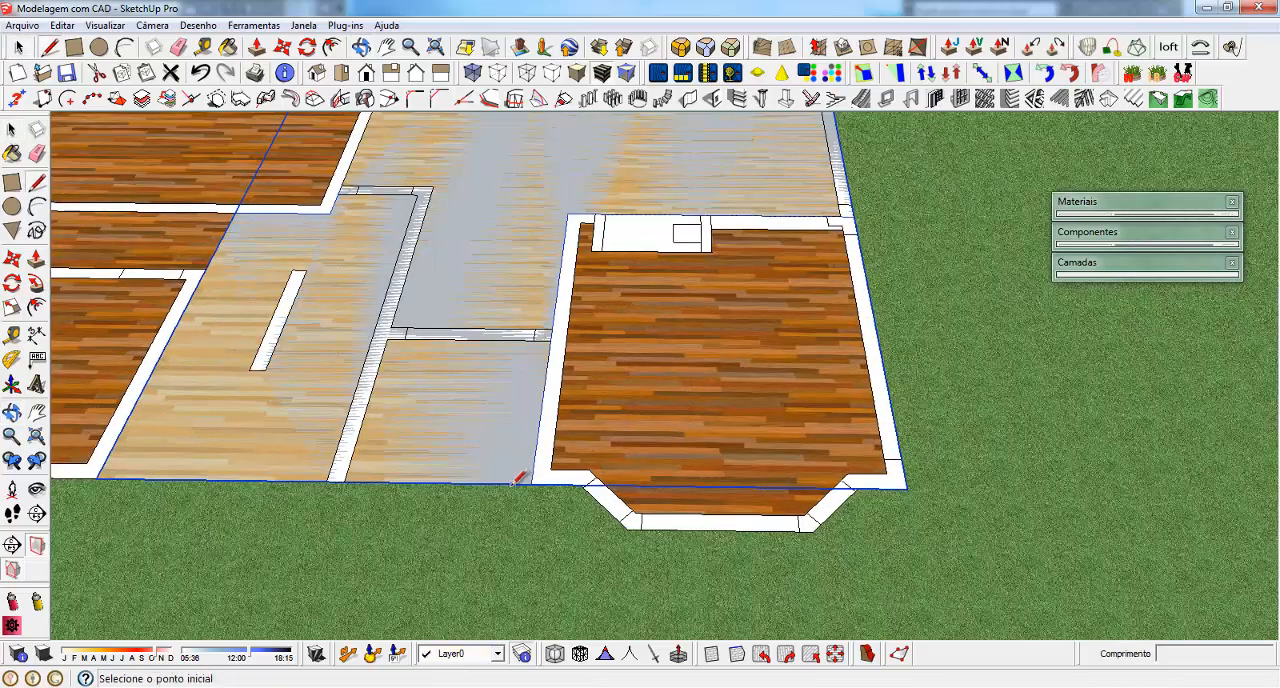
left_click(549, 481)
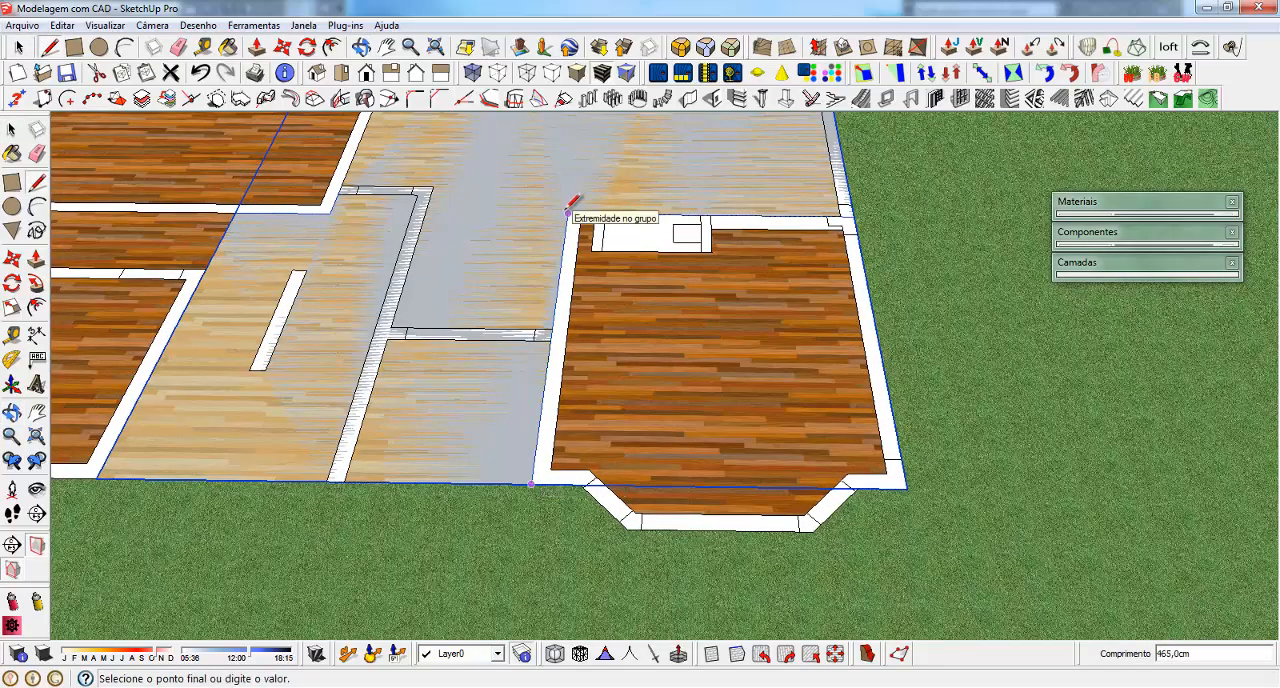
left_click(567, 214)
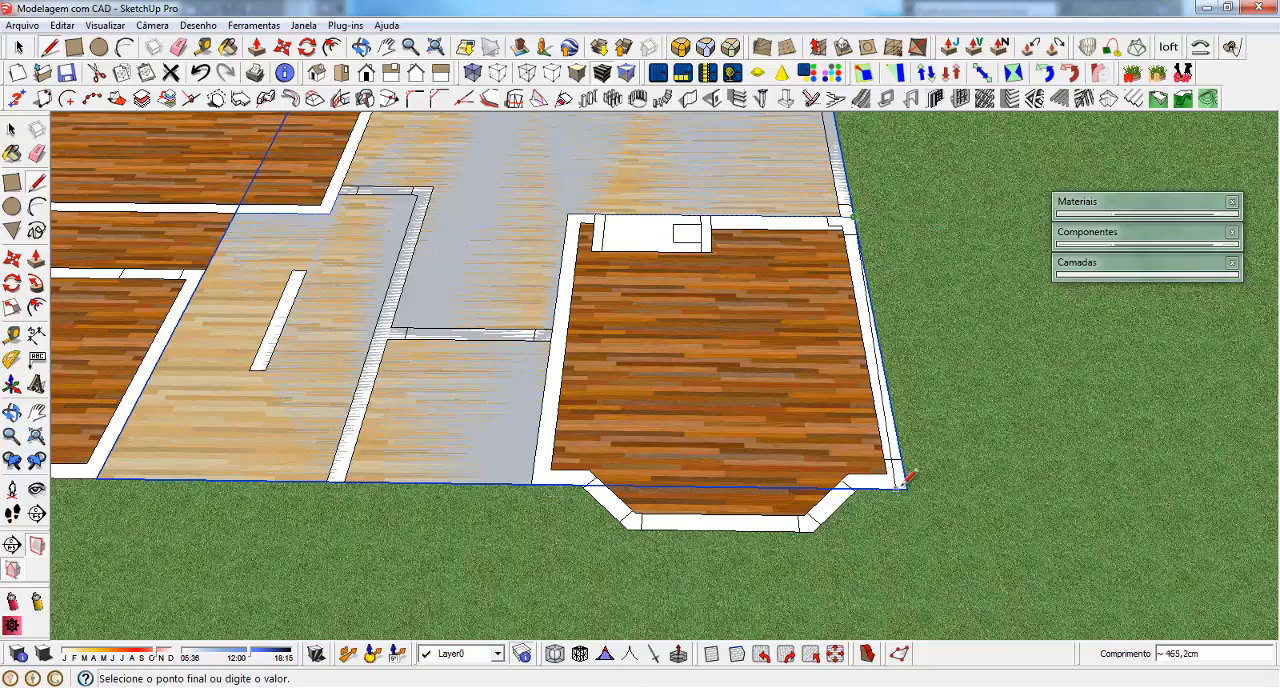
scroll(862, 487, "up", 3)
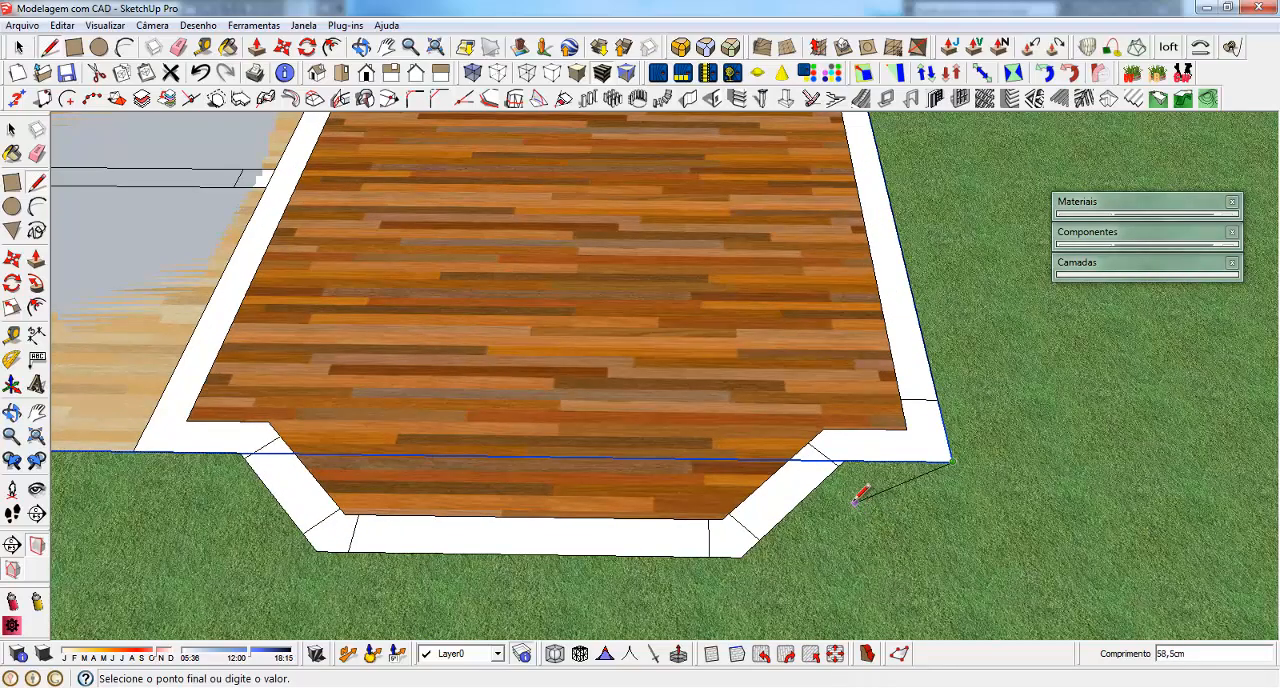
key("space")
key("Delete")
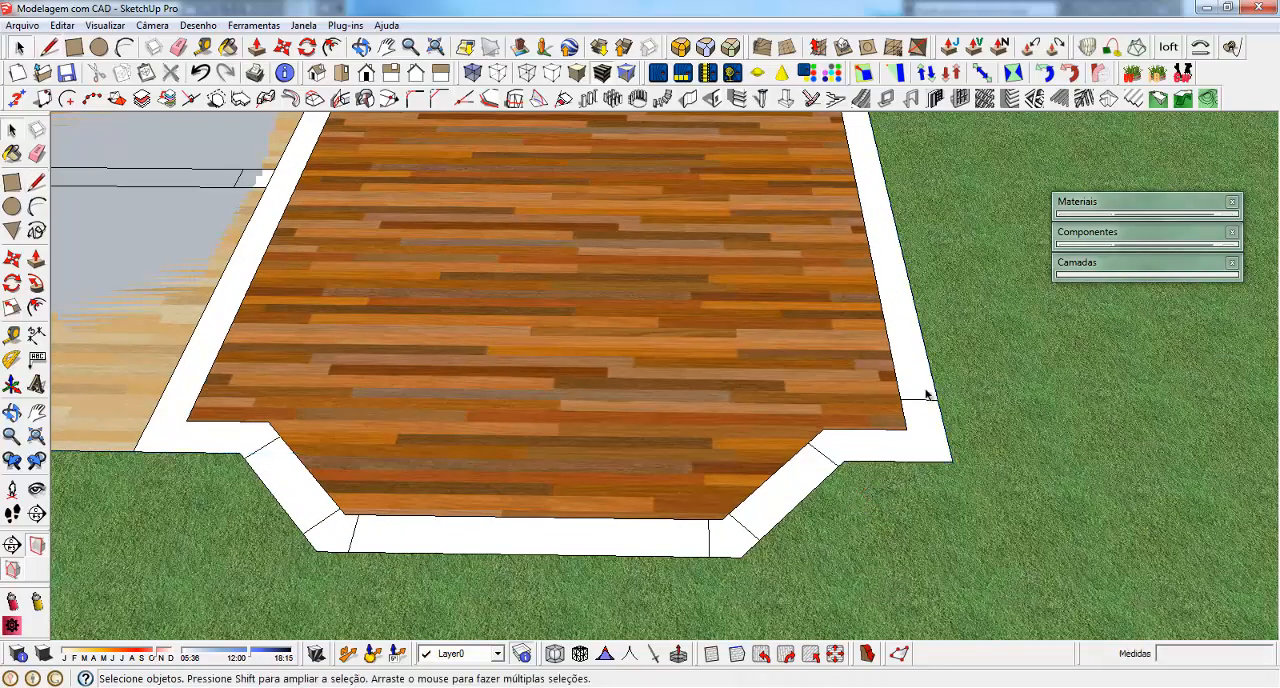
Trace the bay window's outer edge and the front wall to close the room's outline into a face
key("l")
left_click(951, 459)
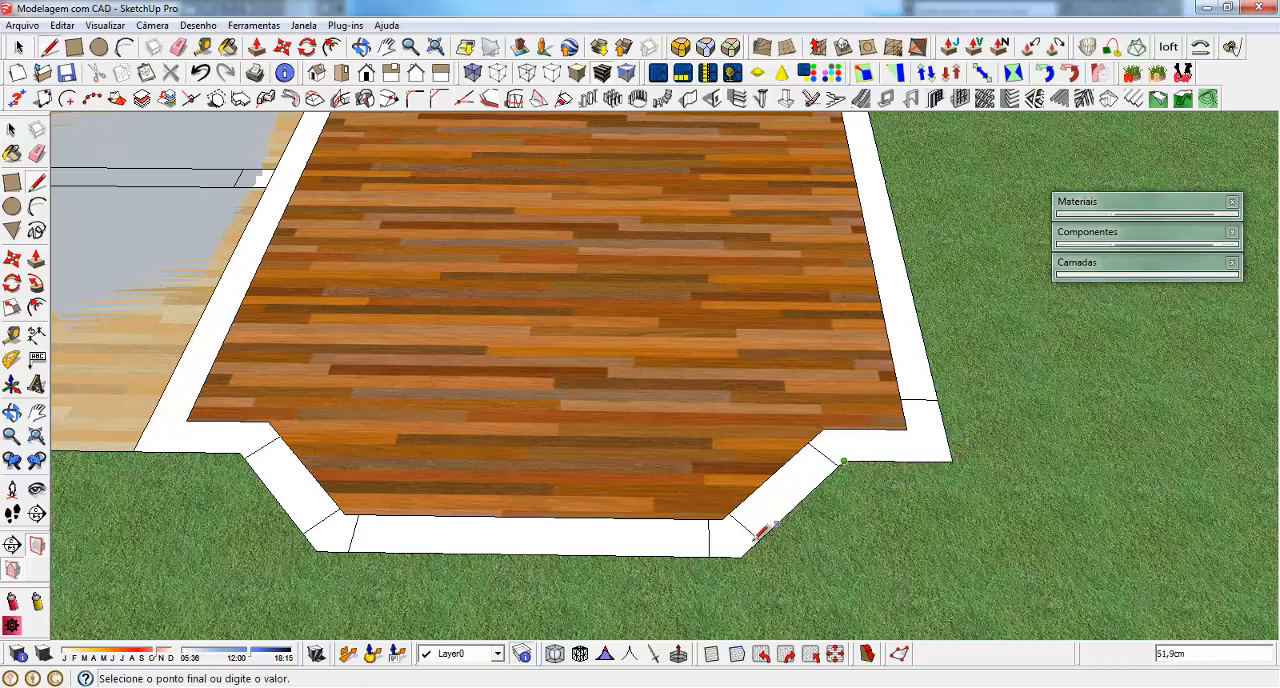
left_click(316, 547)
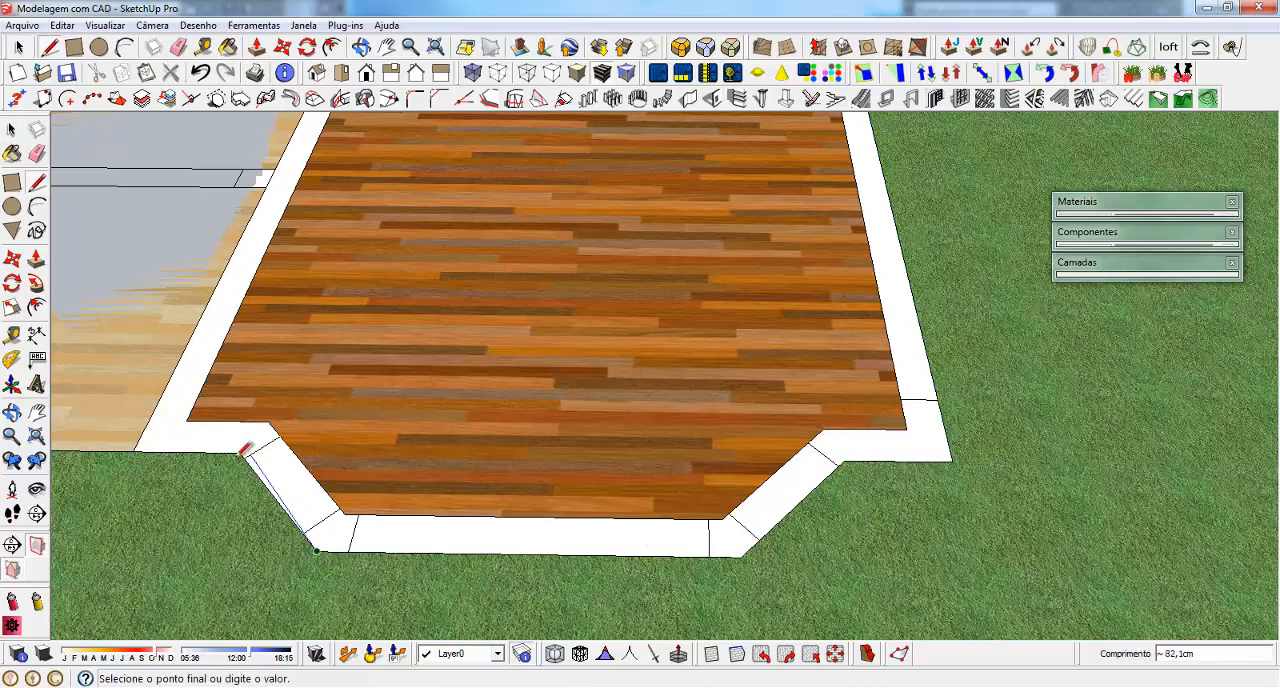
left_click(240, 455)
left_click(150, 443)
scroll(835, 360, "down", 10)
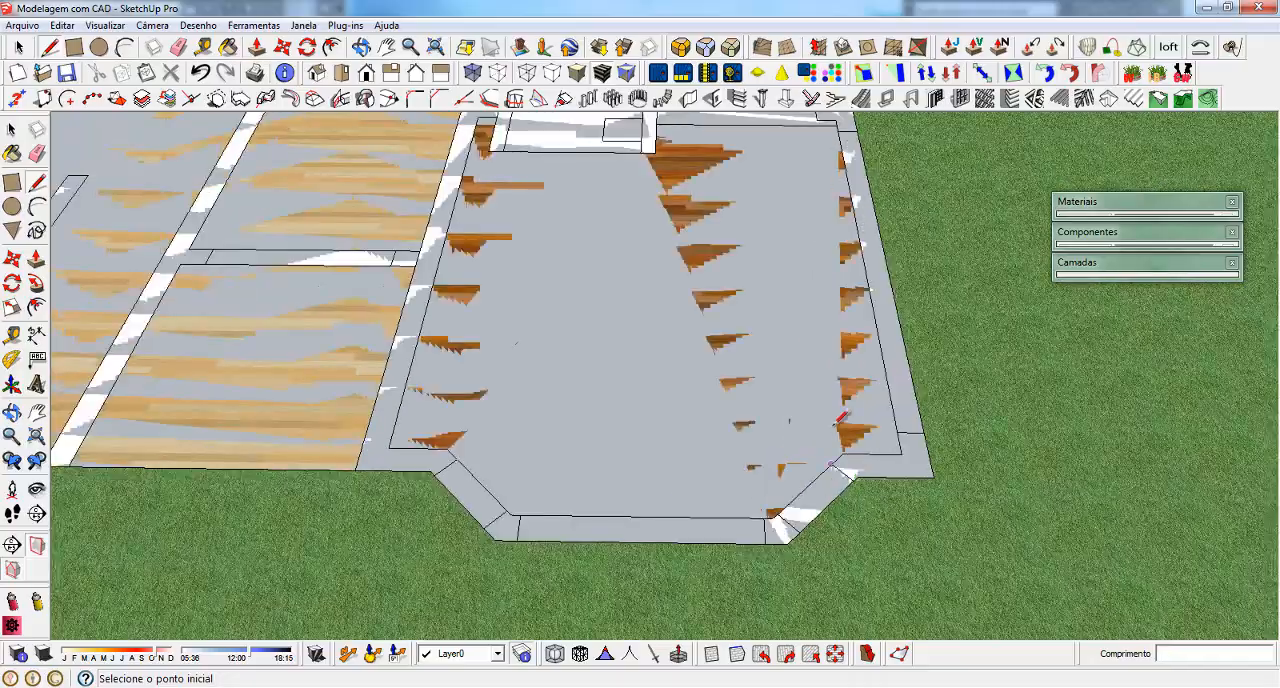
Trace the large dark wood area's outer edge along the front, side and rear walls up to the projecting rear room
scroll(171, 423, "up", 3)
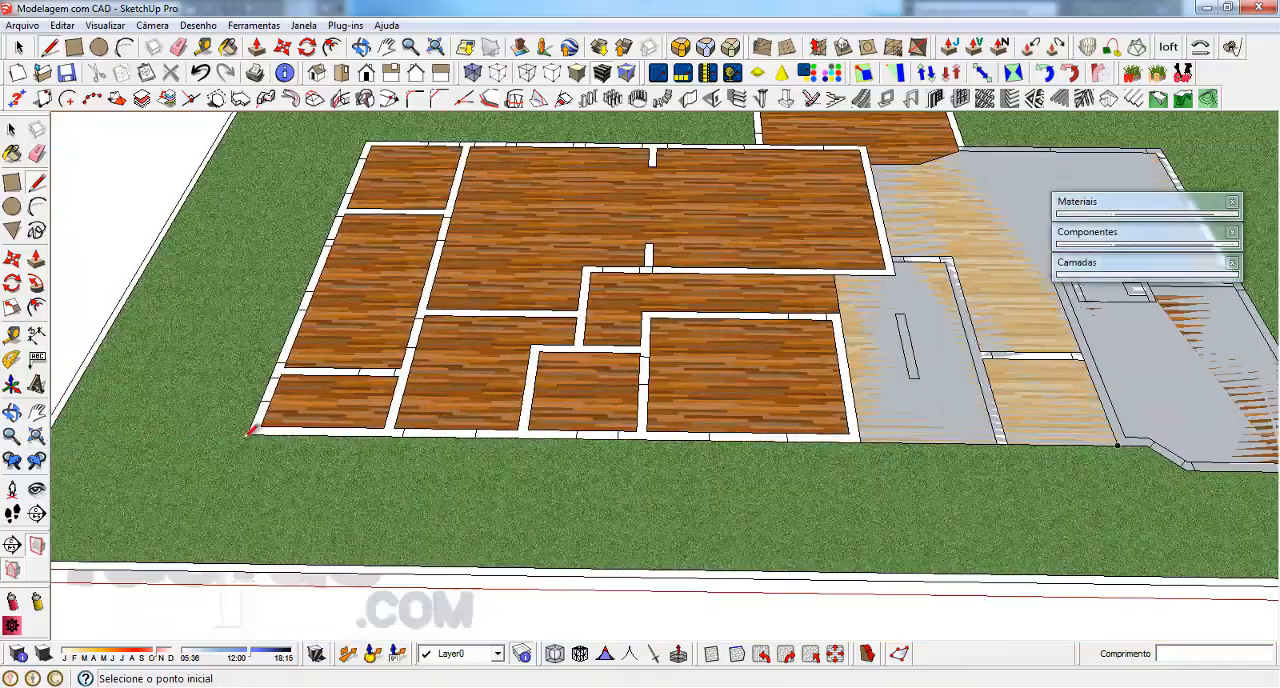
left_click(250, 430)
scroll(340, 186, "up", 3)
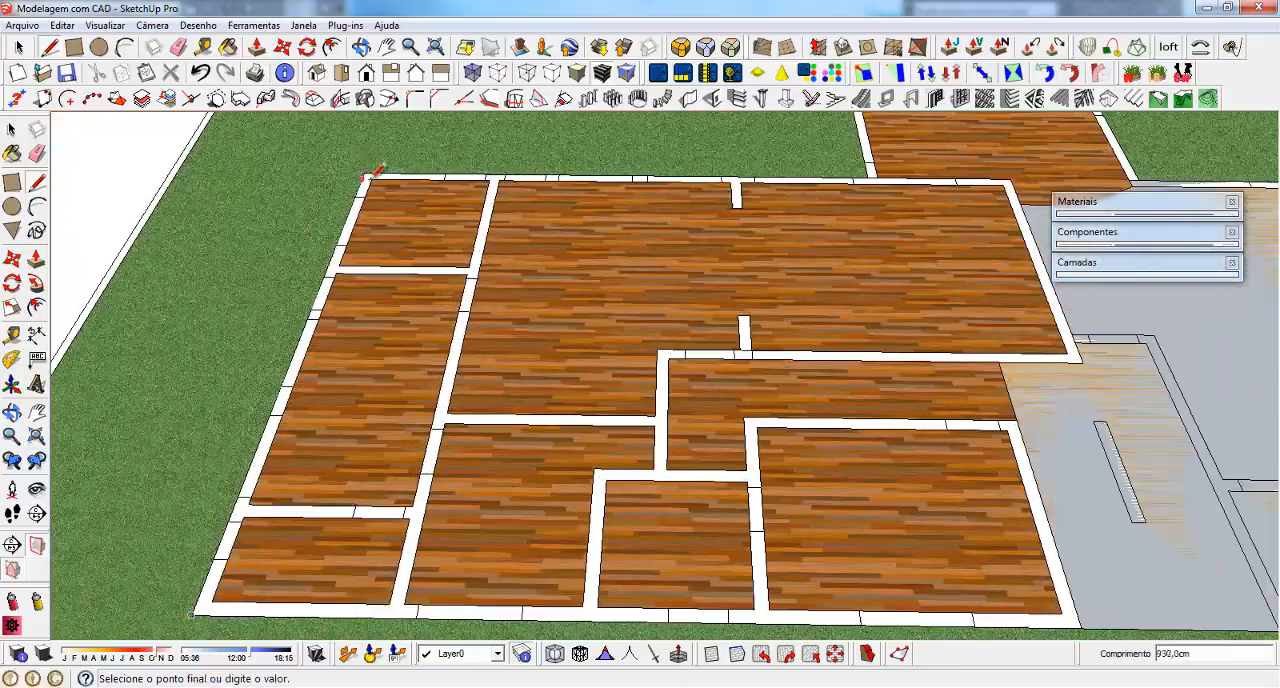
left_click(364, 172)
scroll(160, 495, "down", 2)
scroll(776, 238, "up", 3)
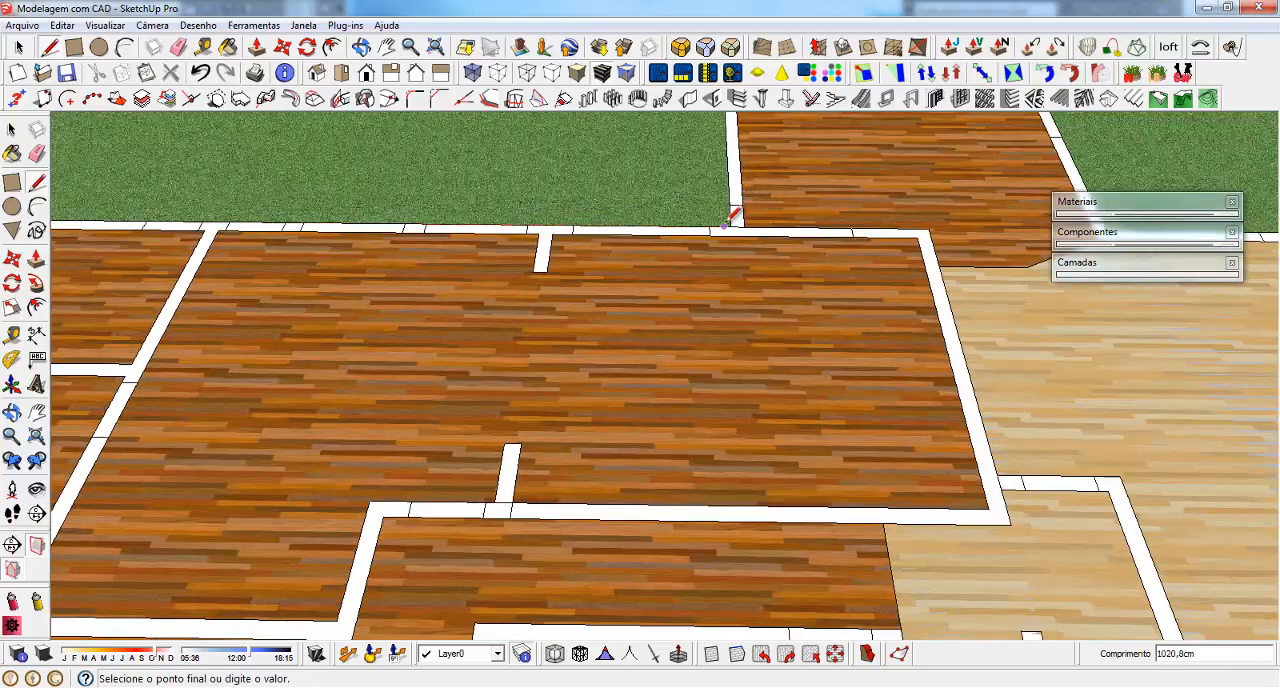
left_click(733, 221)
scroll(733, 221, "down", 2)
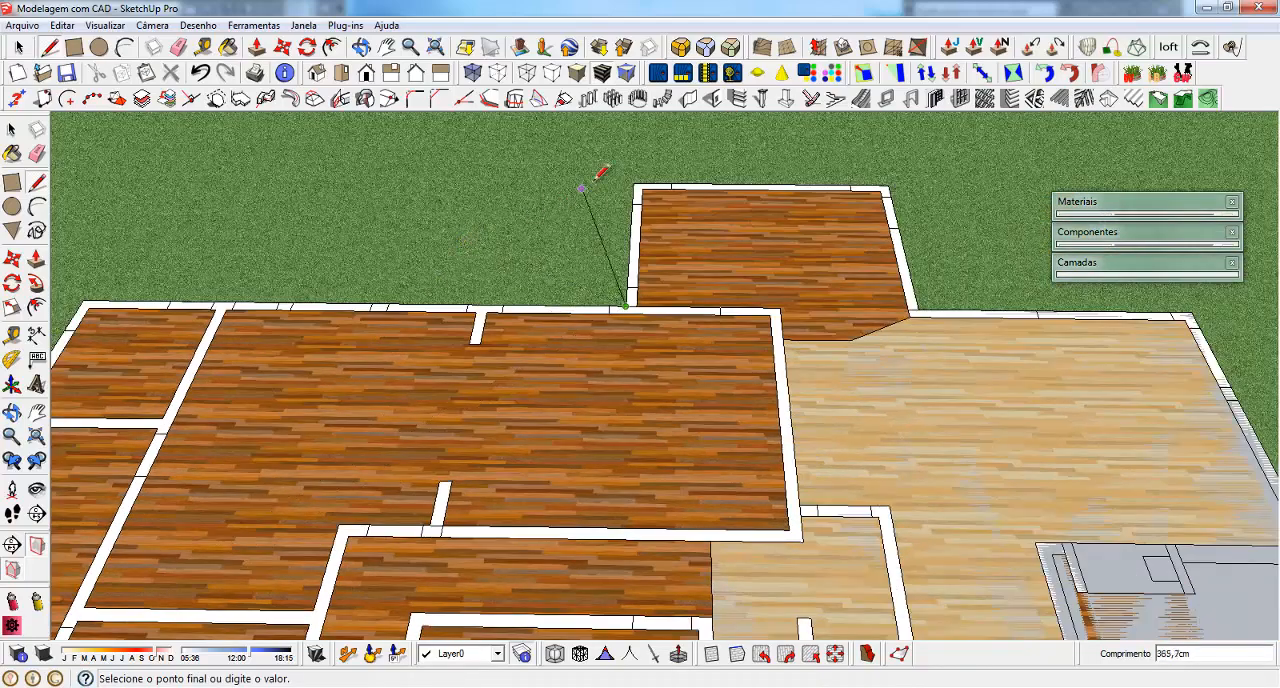
Trace the projecting rear room's outer edges and its angled boundary with the light wood floor
left_click(633, 180)
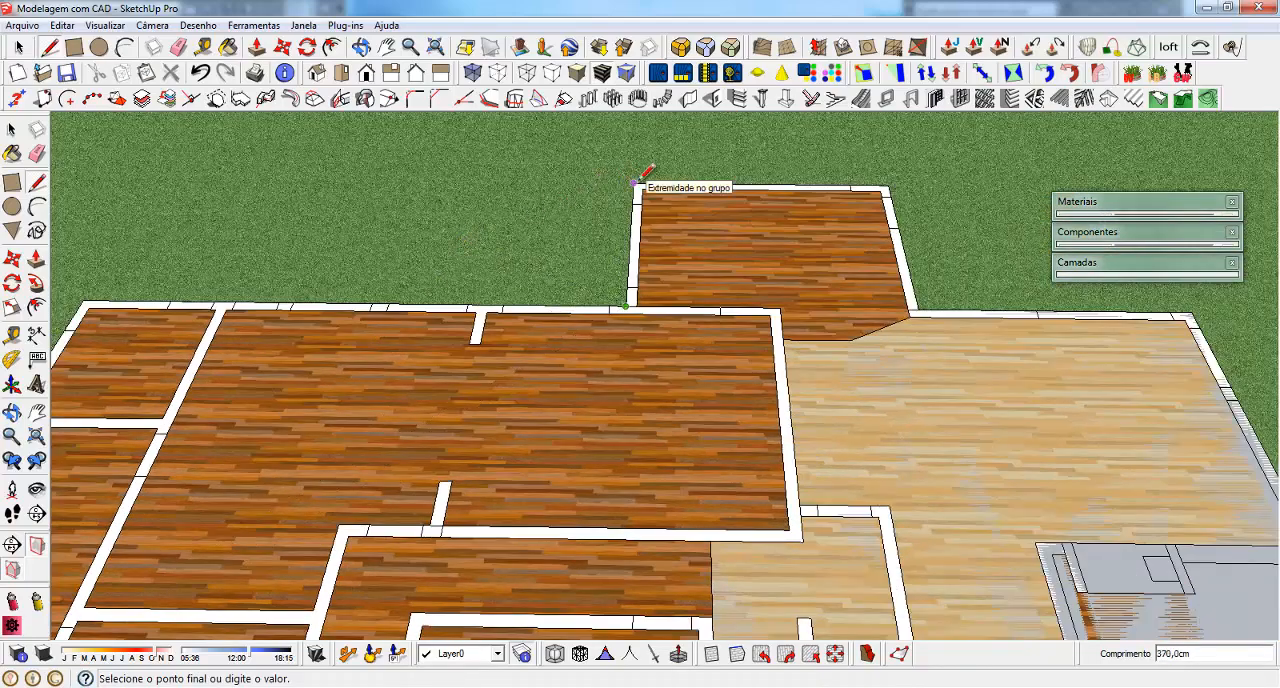
left_click(881, 187)
scroll(885, 184, "up", 3)
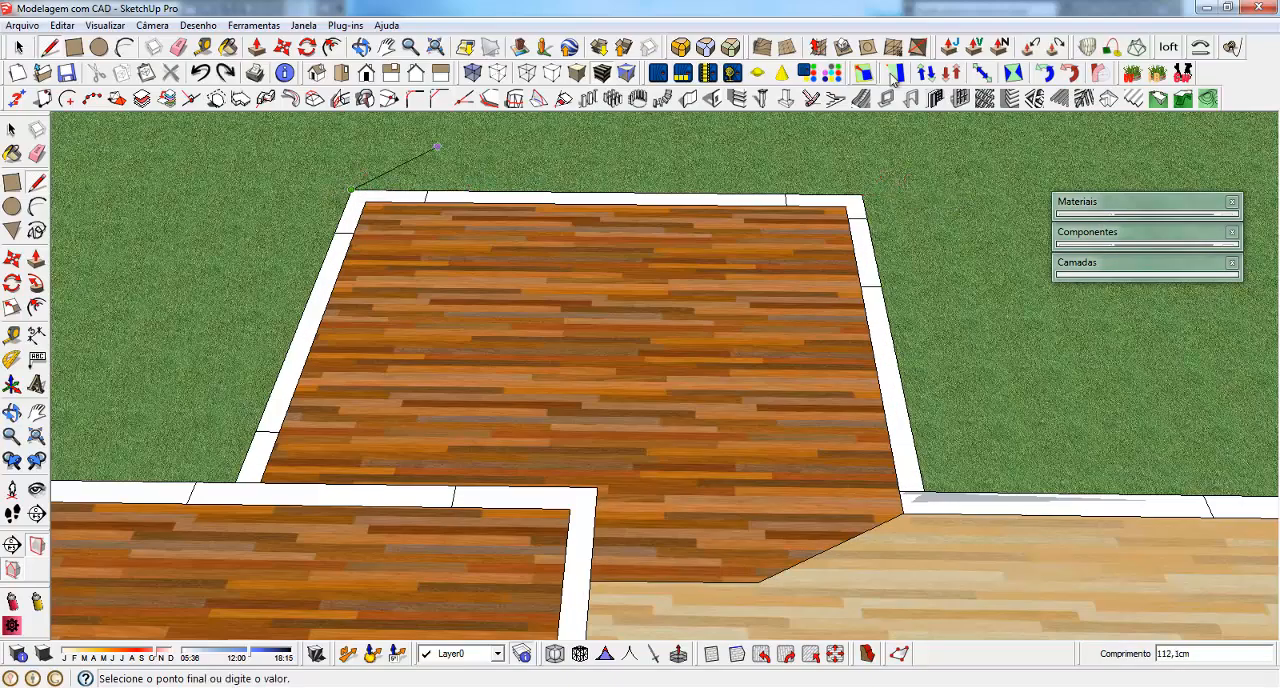
left_click(866, 193)
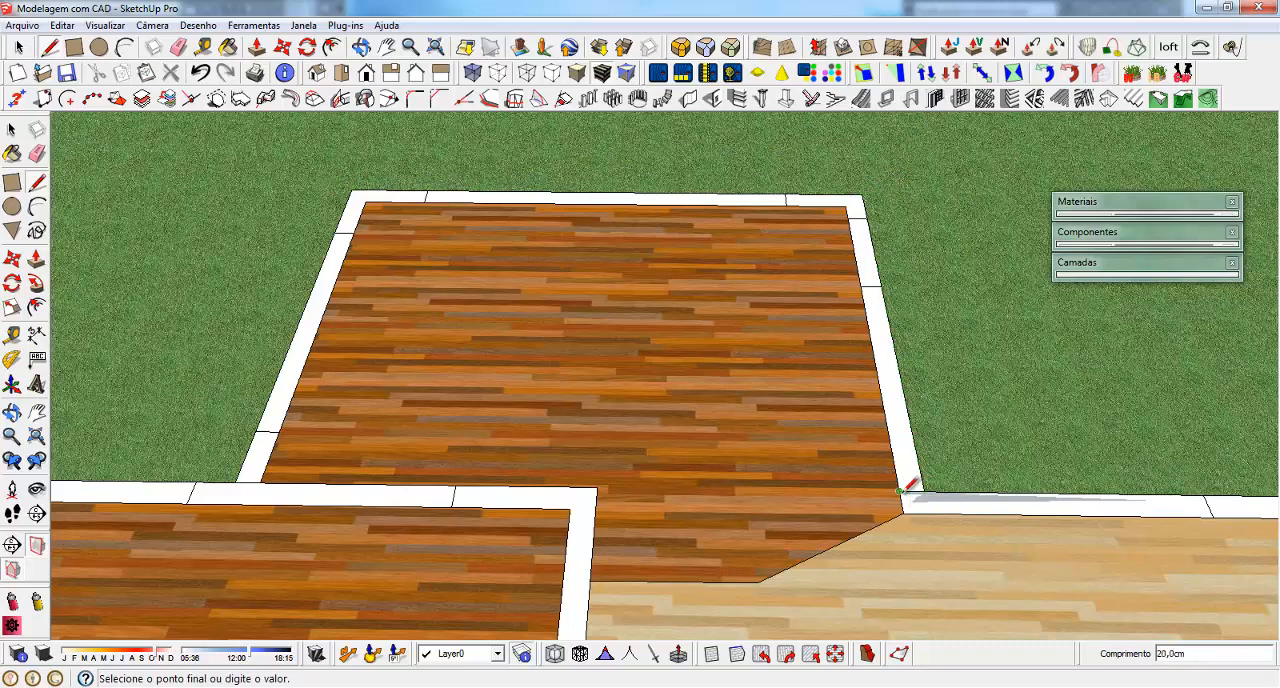
left_click(757, 580)
scroll(643, 177, "down", 6)
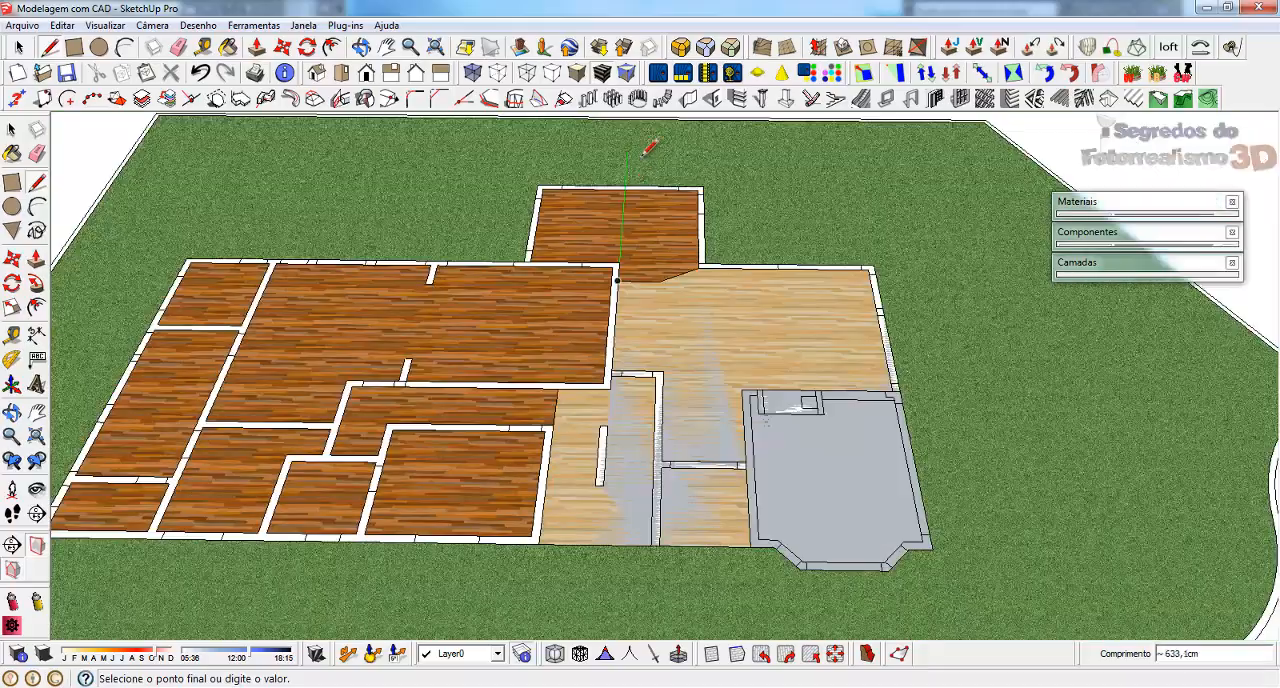
Trace the dark wood area's boundary beside the light wood floor and along the front wall to close its outline into a face
scroll(570, 400, "up", 8)
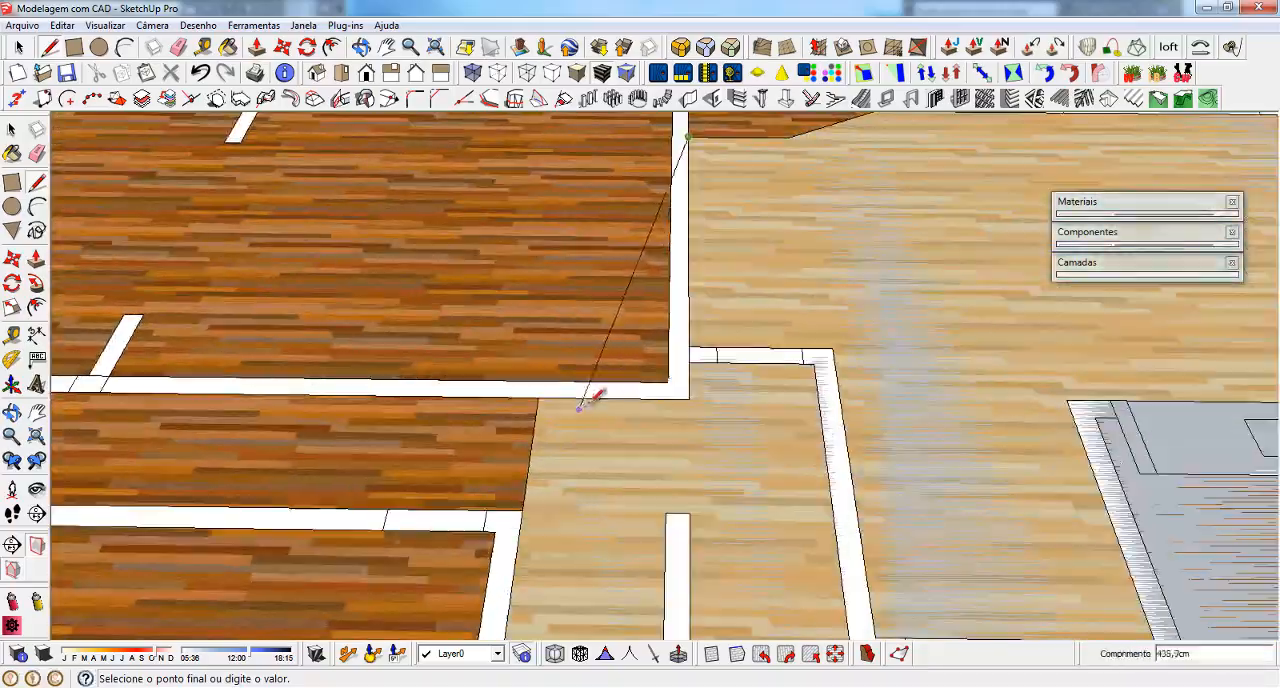
left_click(688, 399)
scroll(539, 396, "down", 6)
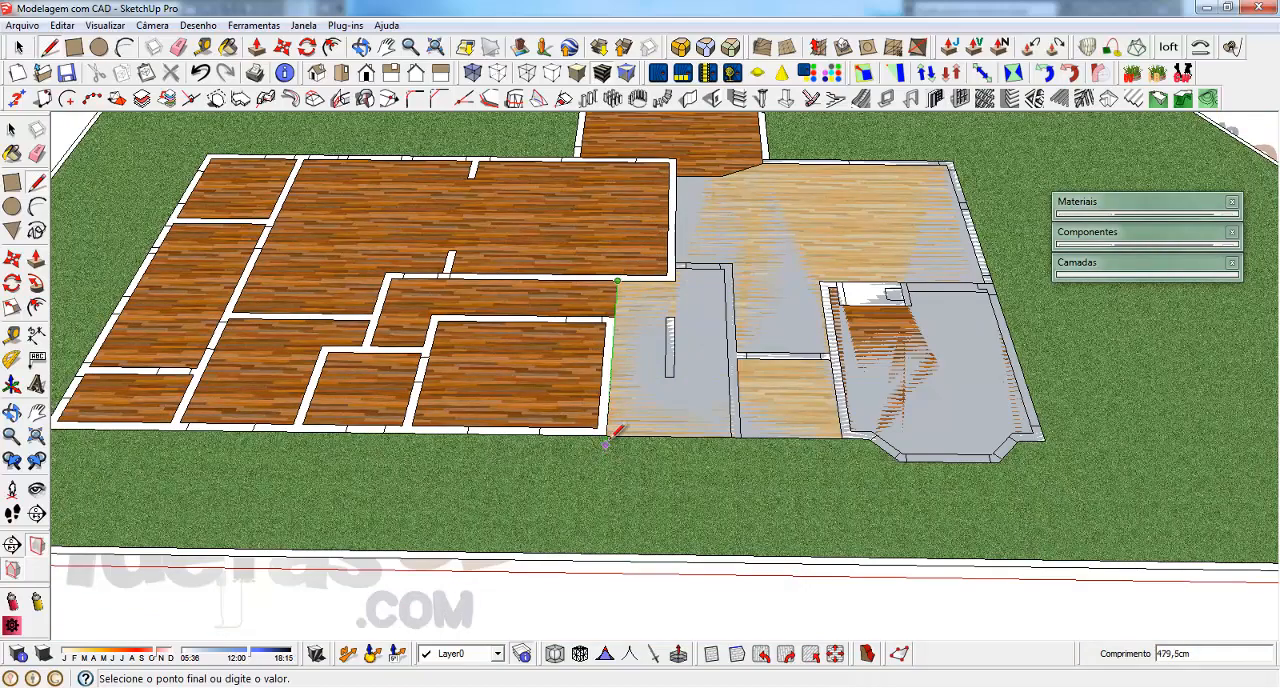
left_click(607, 434)
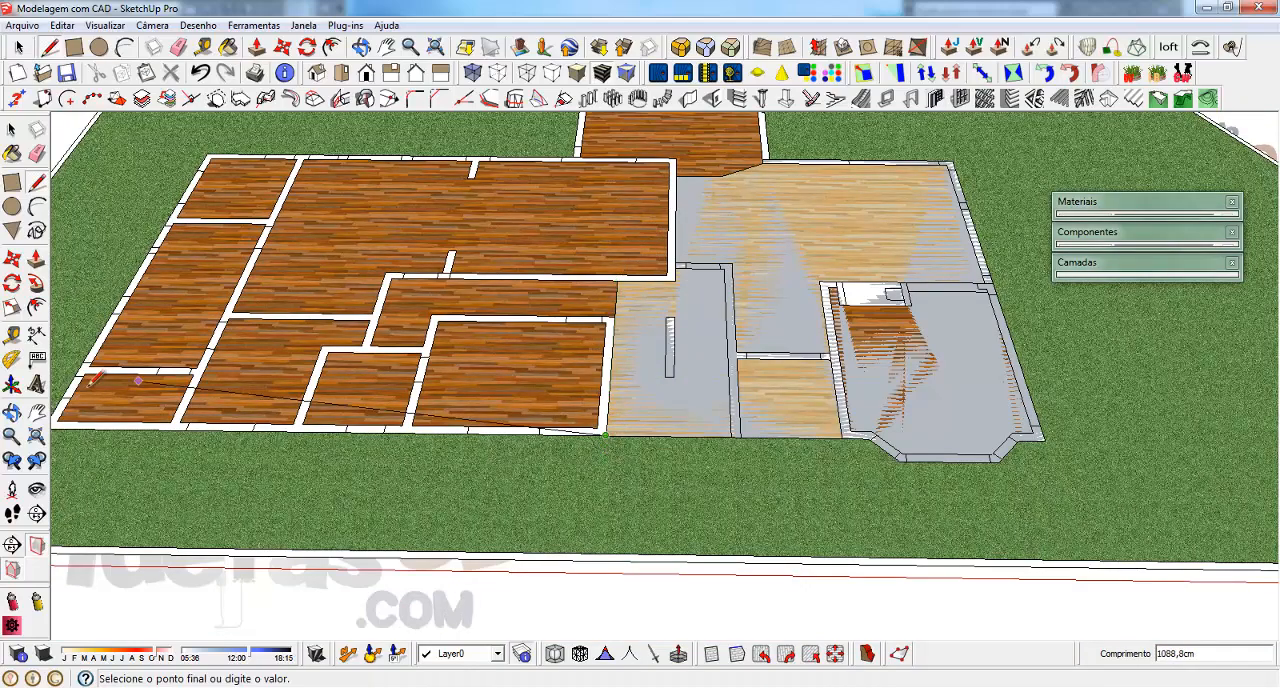
scroll(765, 352, "down", 3)
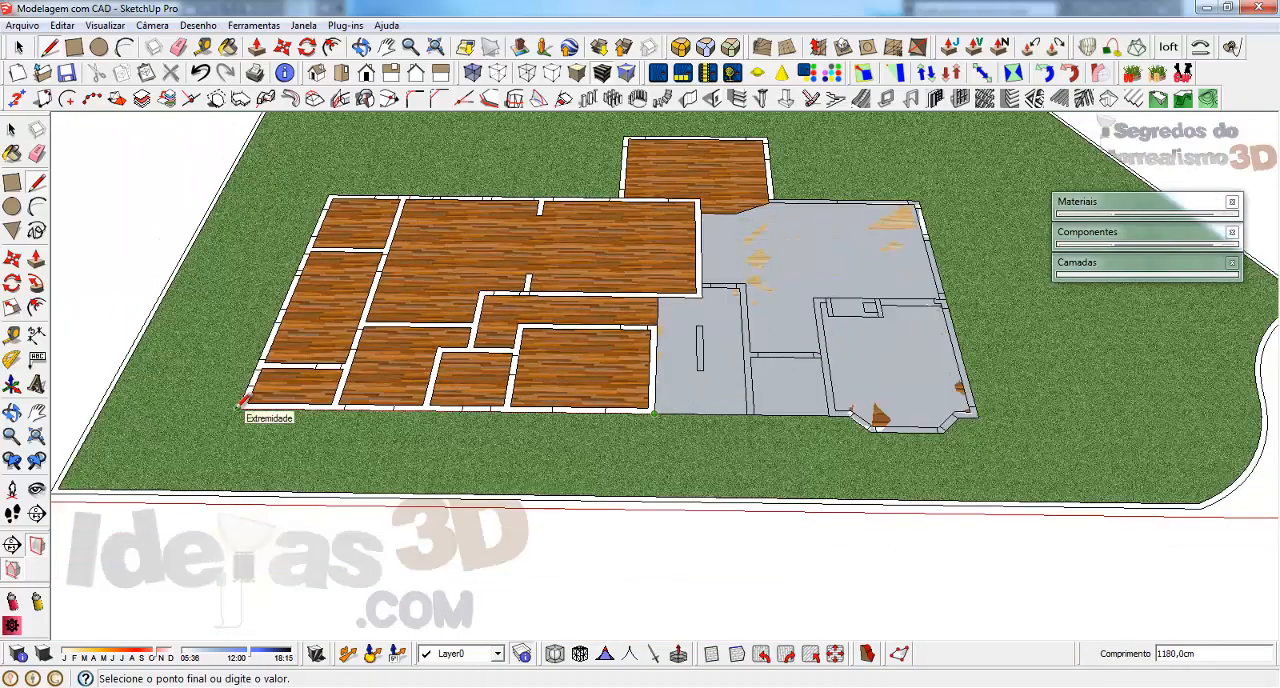
scroll(244, 395, "up", 4)
left_click(244, 396)
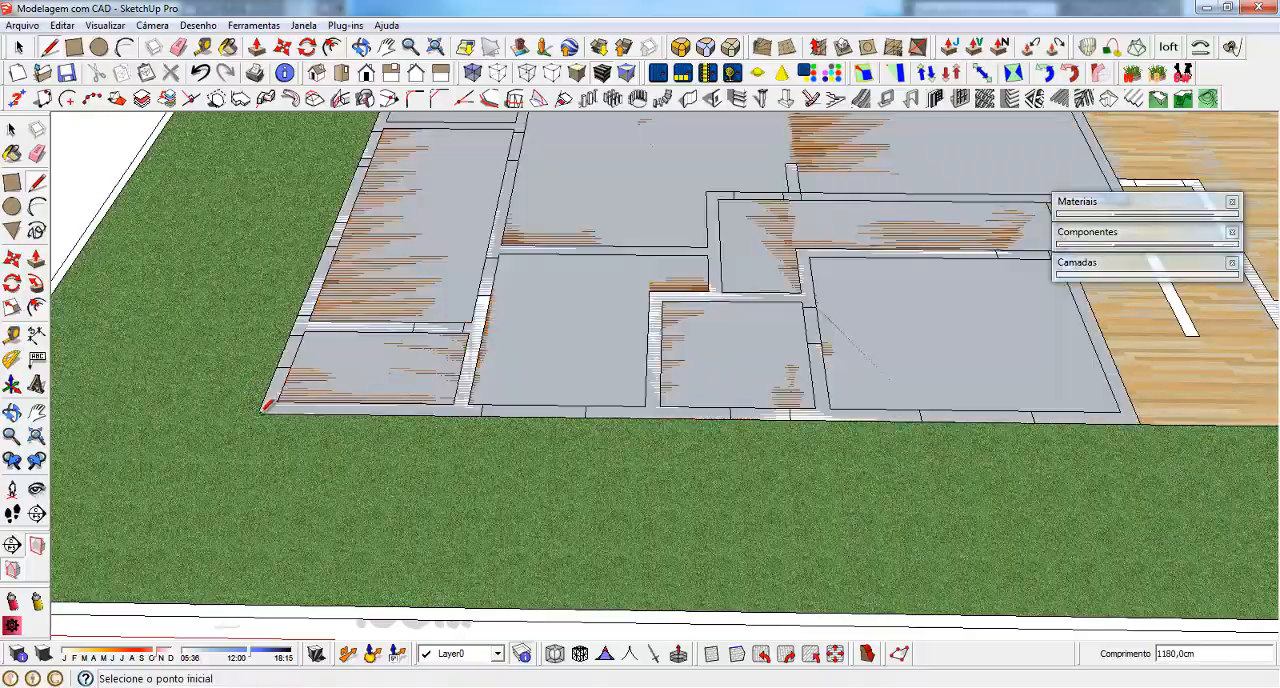
Try to lower the large dark wood floor face and its edges 34 cm along the blue axis
scroll(257, 446, "down", 3)
middle_click_drag(598, 406, 588, 355)
key("space")
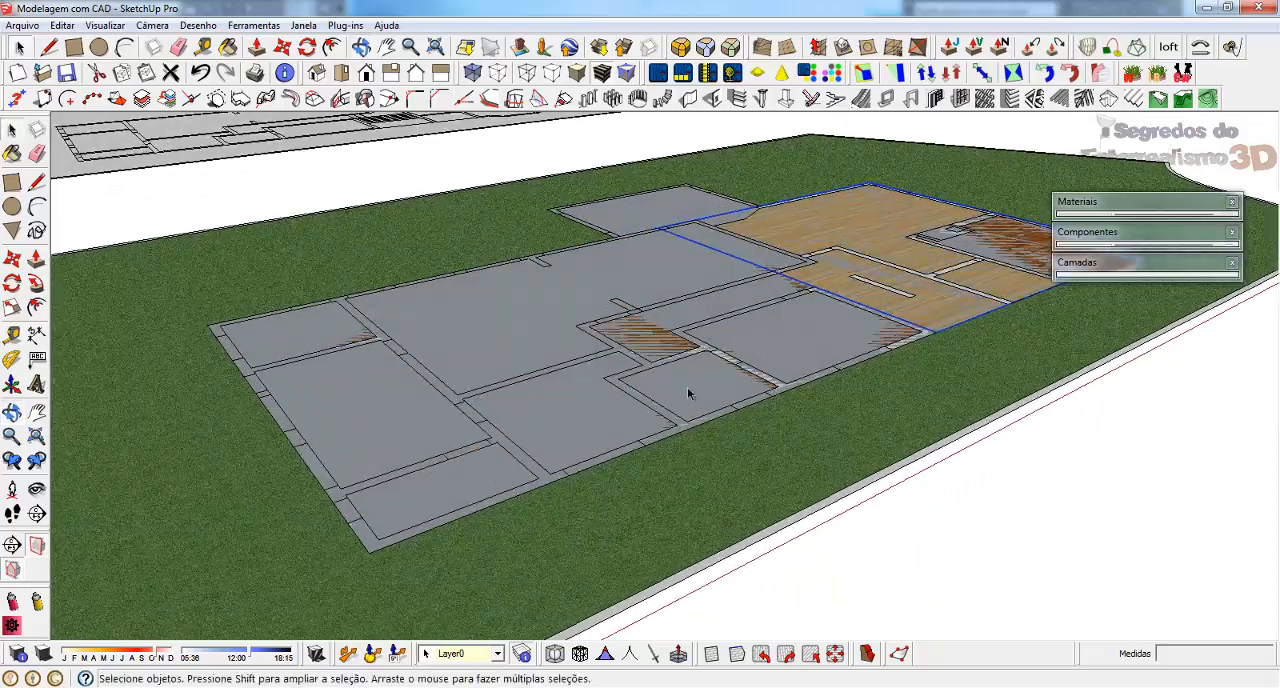
middle_click_drag(551, 304, 548, 363)
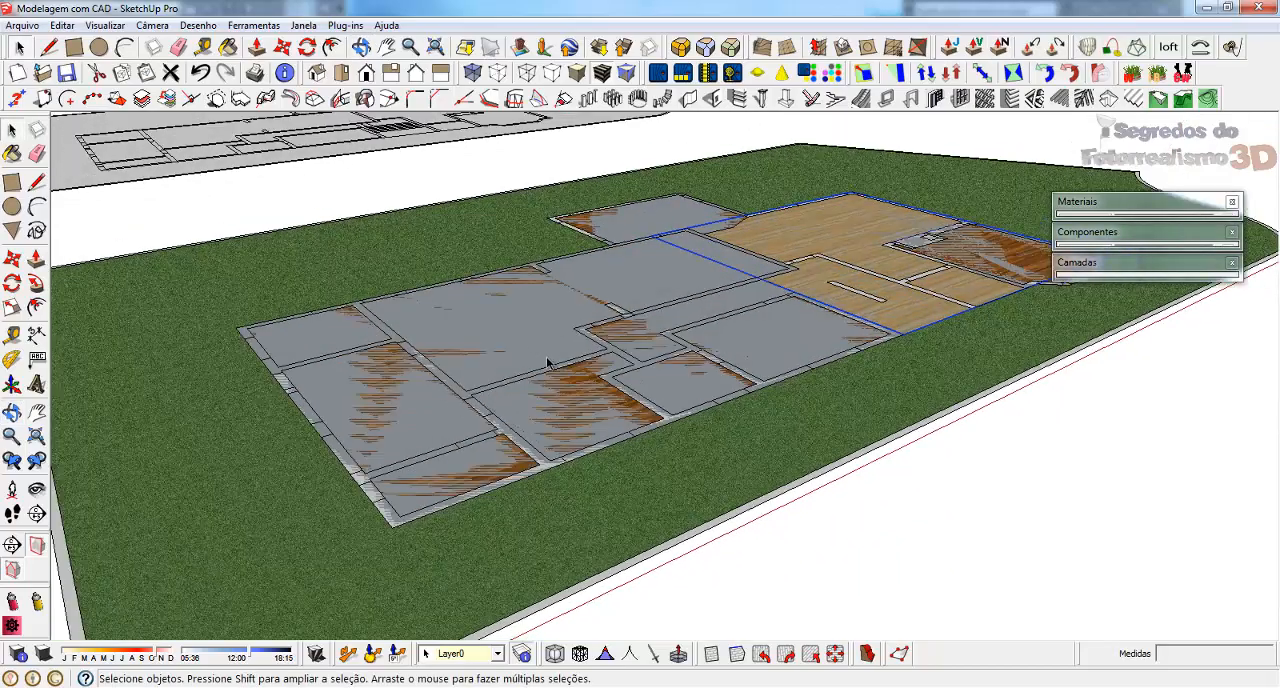
left_click(477, 320)
middle_click_drag(790, 323, 704, 281)
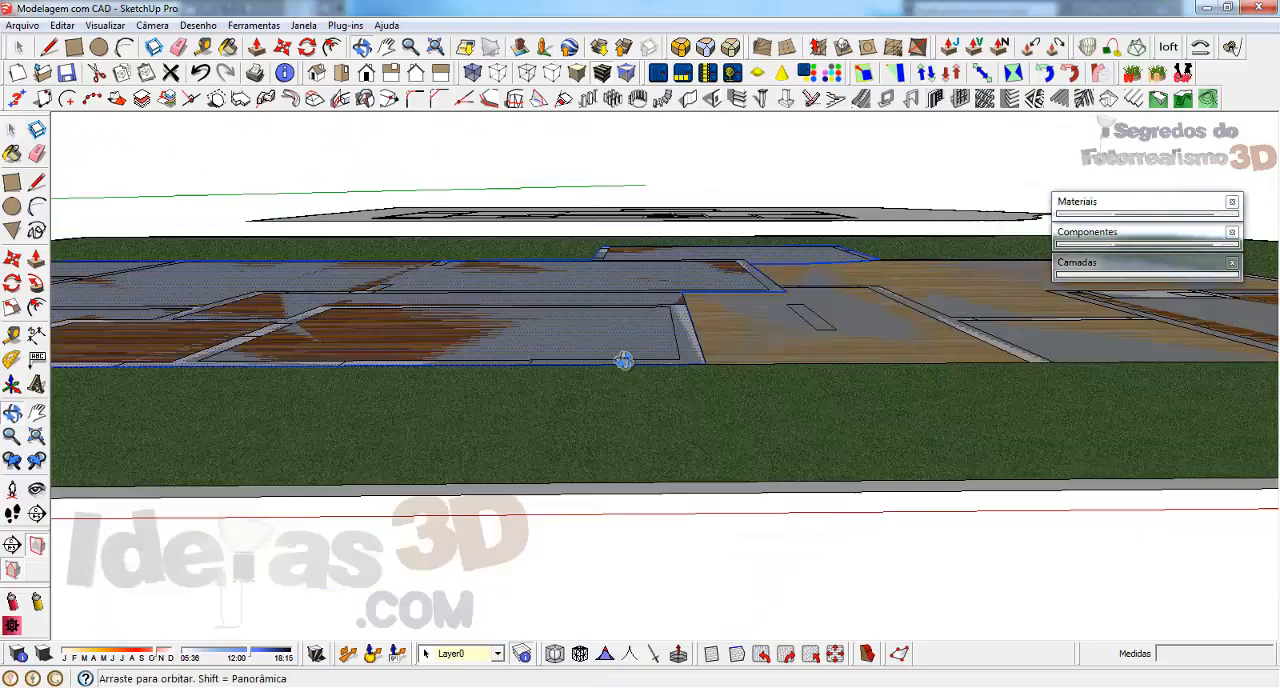
middle_click_drag(624, 361, 646, 300)
key("m")
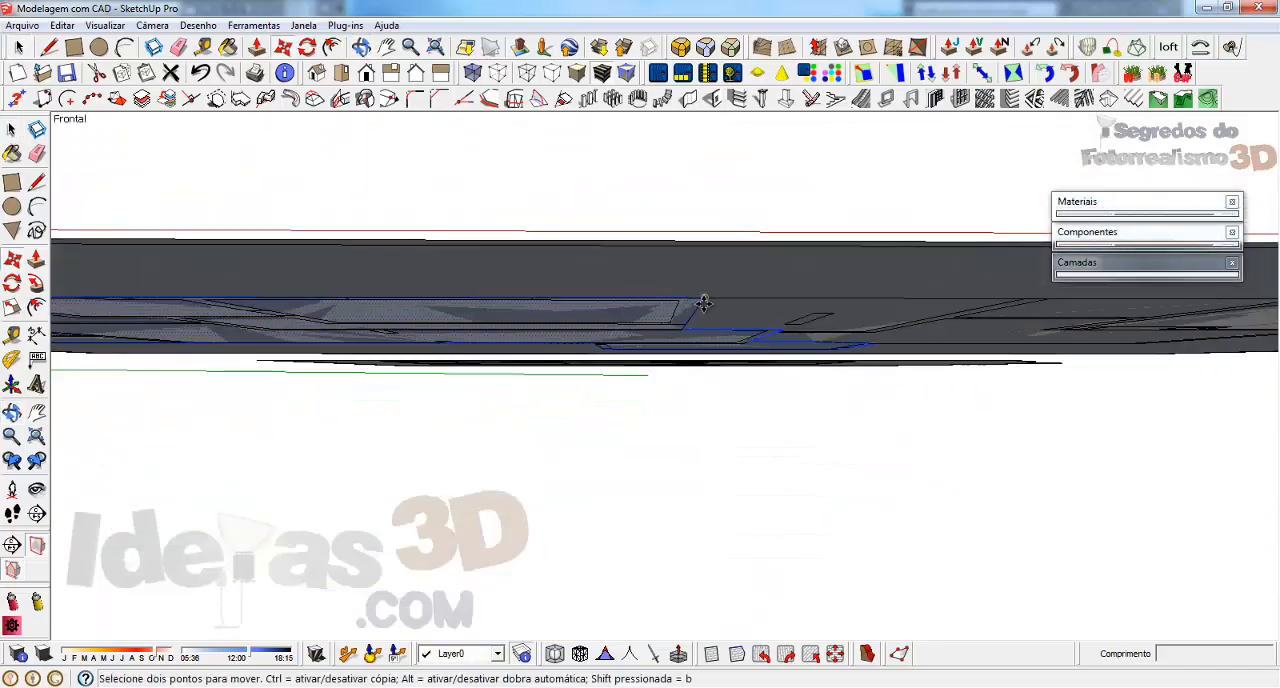
left_click(704, 300)
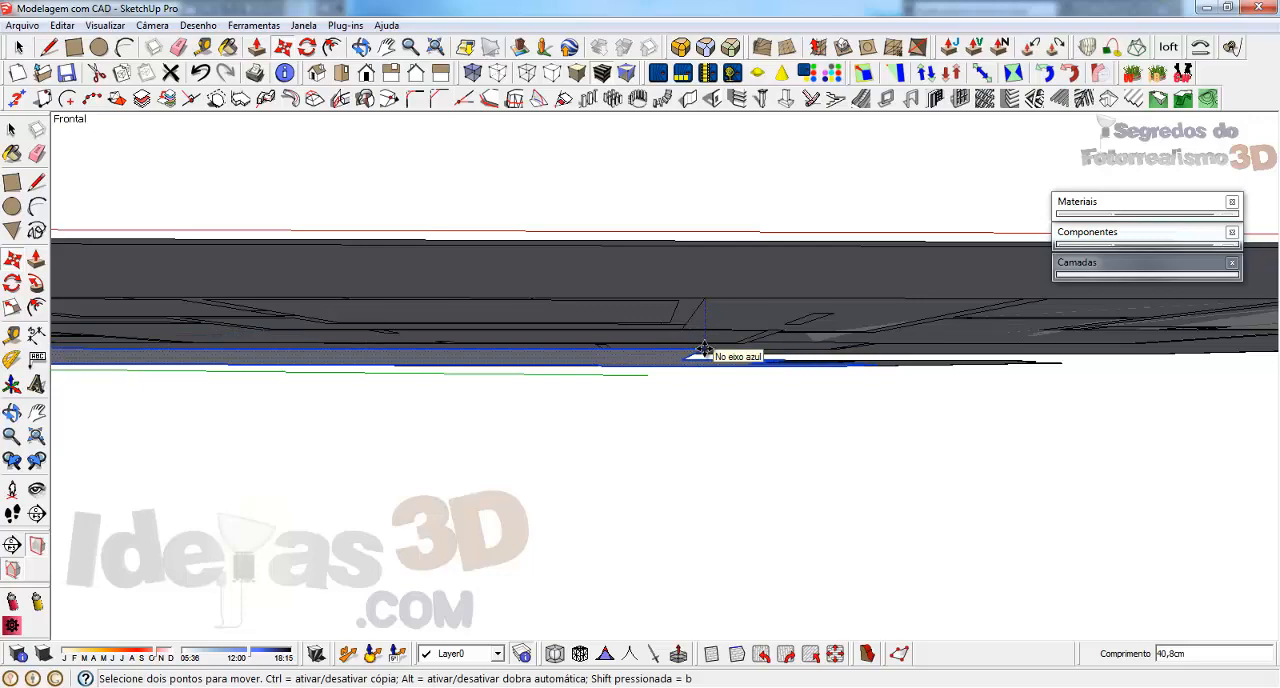
key("Return")
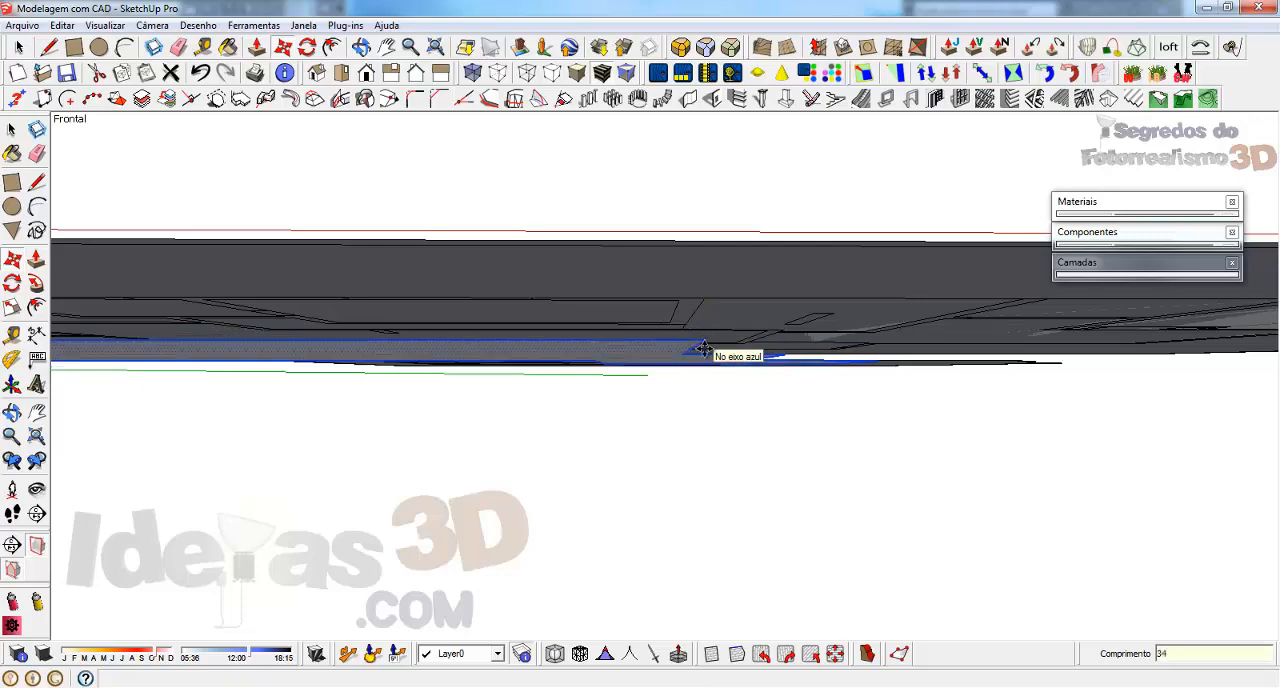
middle_click_drag(749, 277, 723, 389)
middle_click_drag(525, 404, 742, 185)
middle_click_drag(513, 357, 592, 484)
scroll(1010, 338, "down", 2)
middle_click_drag(670, 360, 600, 343)
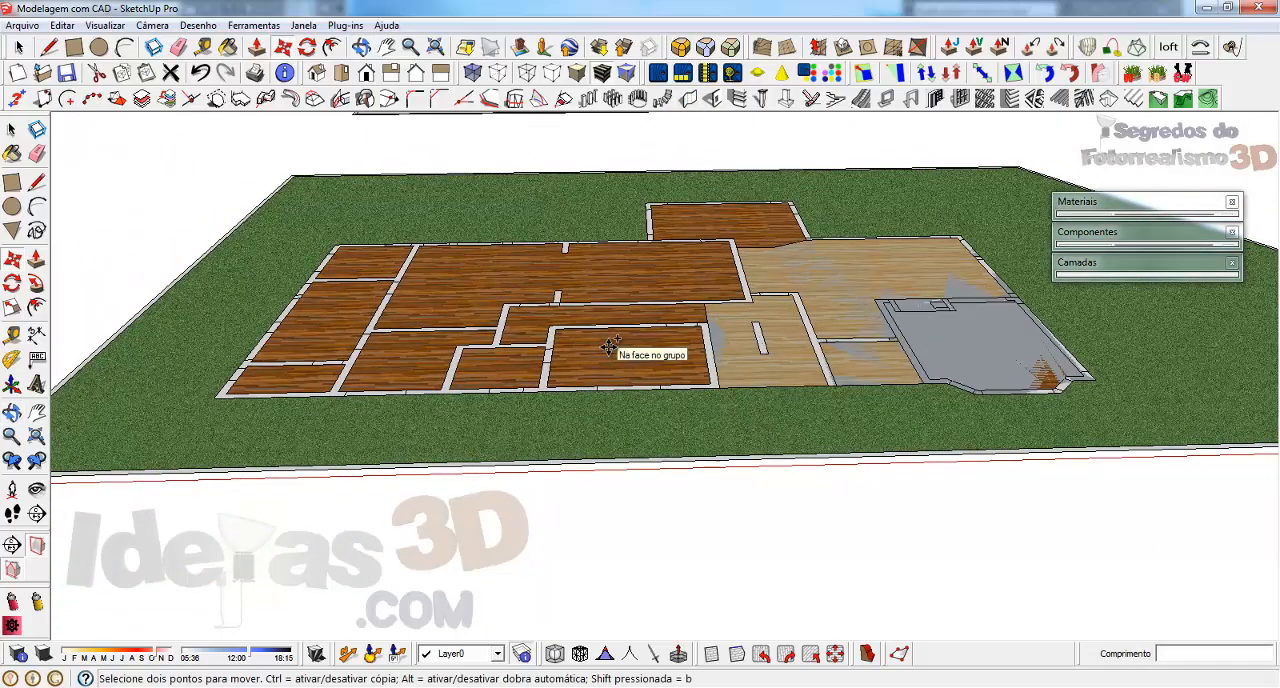
scroll(849, 303, "up", 3)
key("space")
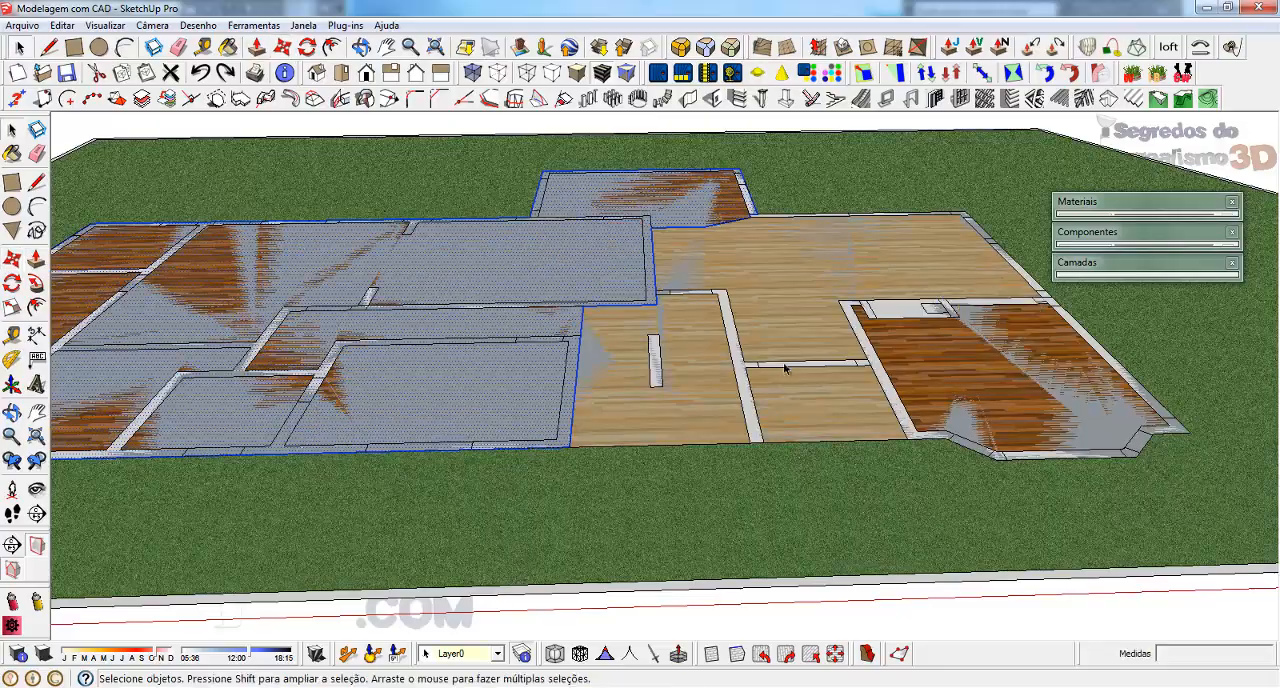
Draw a 34 cm vertical reference line up from the light wood floor's front corner, with that floor's group selected
scroll(837, 240, "up", 3)
middle_click_drag(652, 356, 704, 328)
scroll(708, 338, "down", 4)
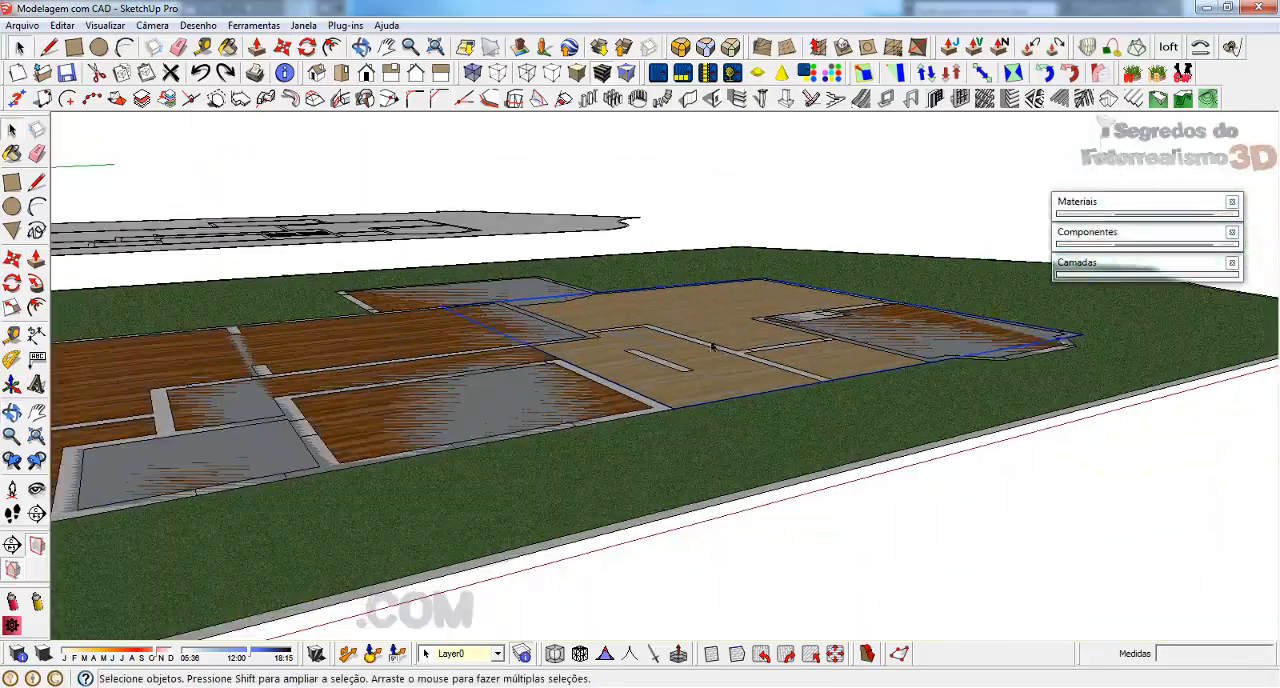
scroll(690, 338, "up", 1)
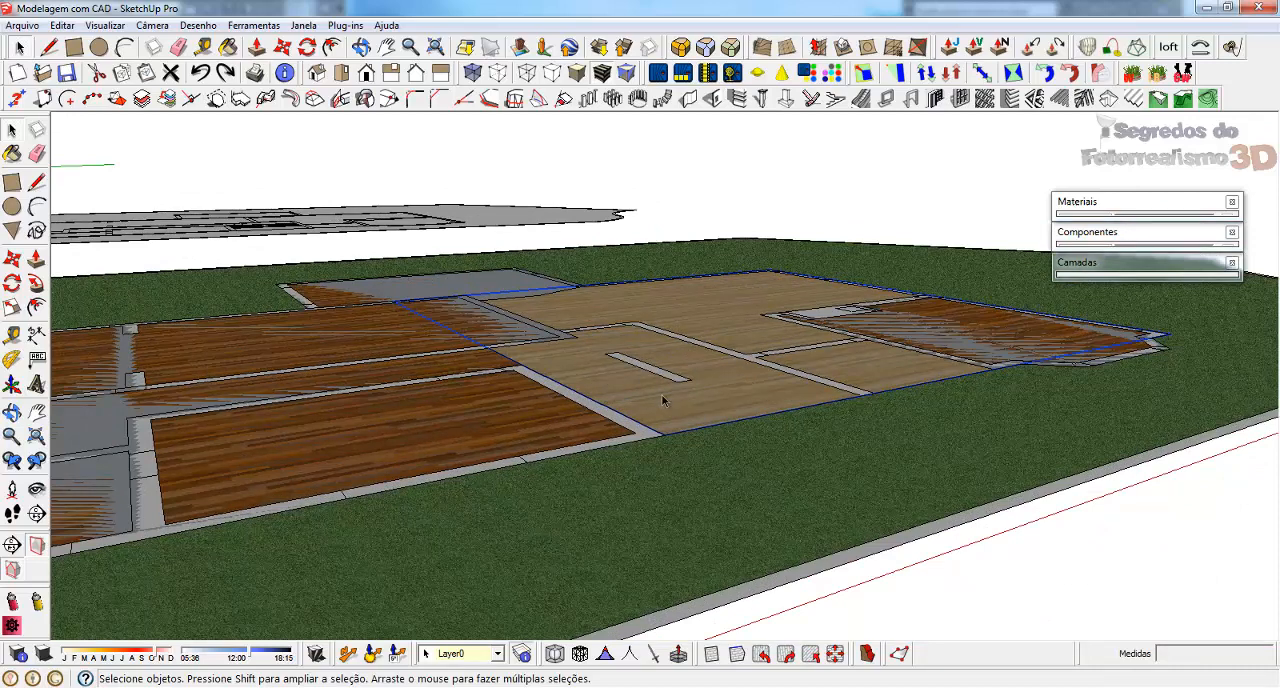
scroll(668, 380, "up", 1)
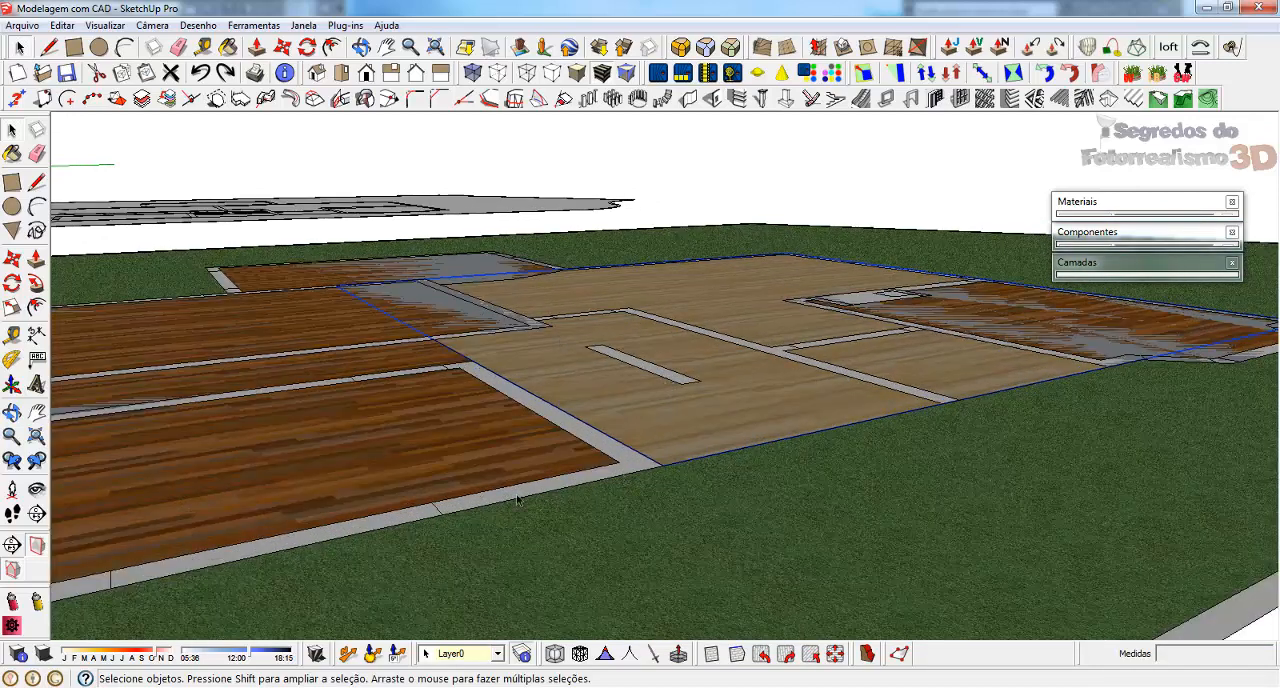
key("l")
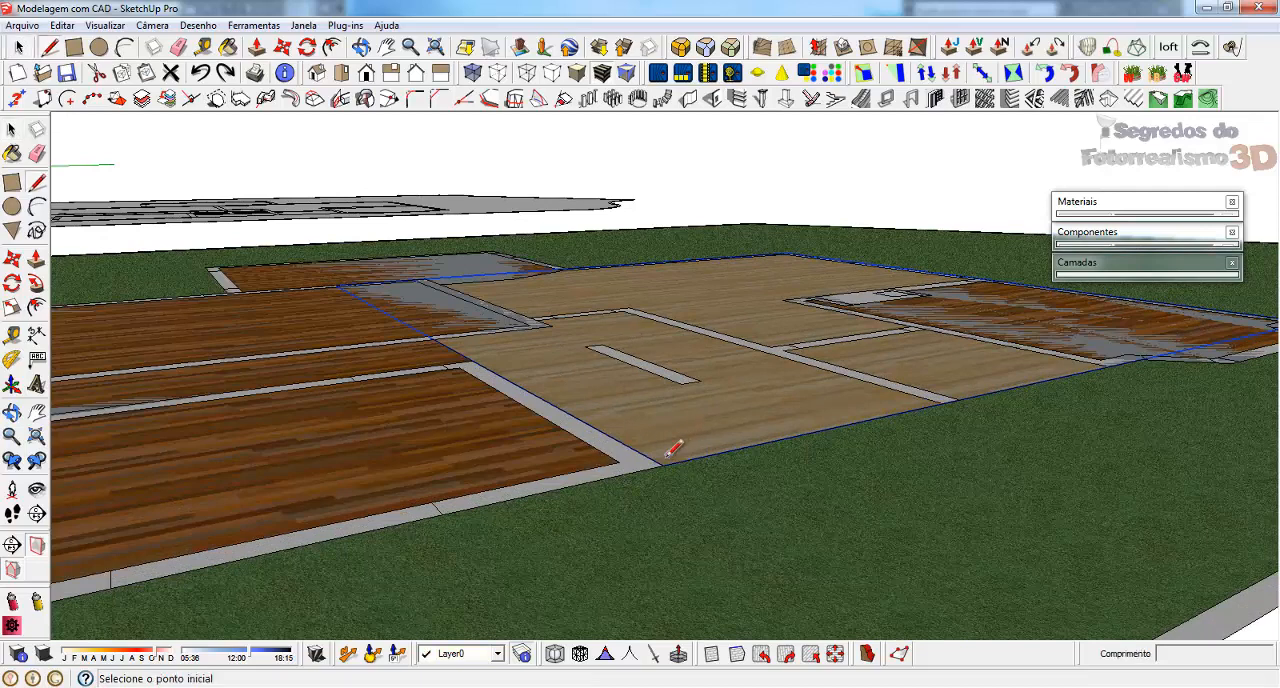
left_click(663, 464)
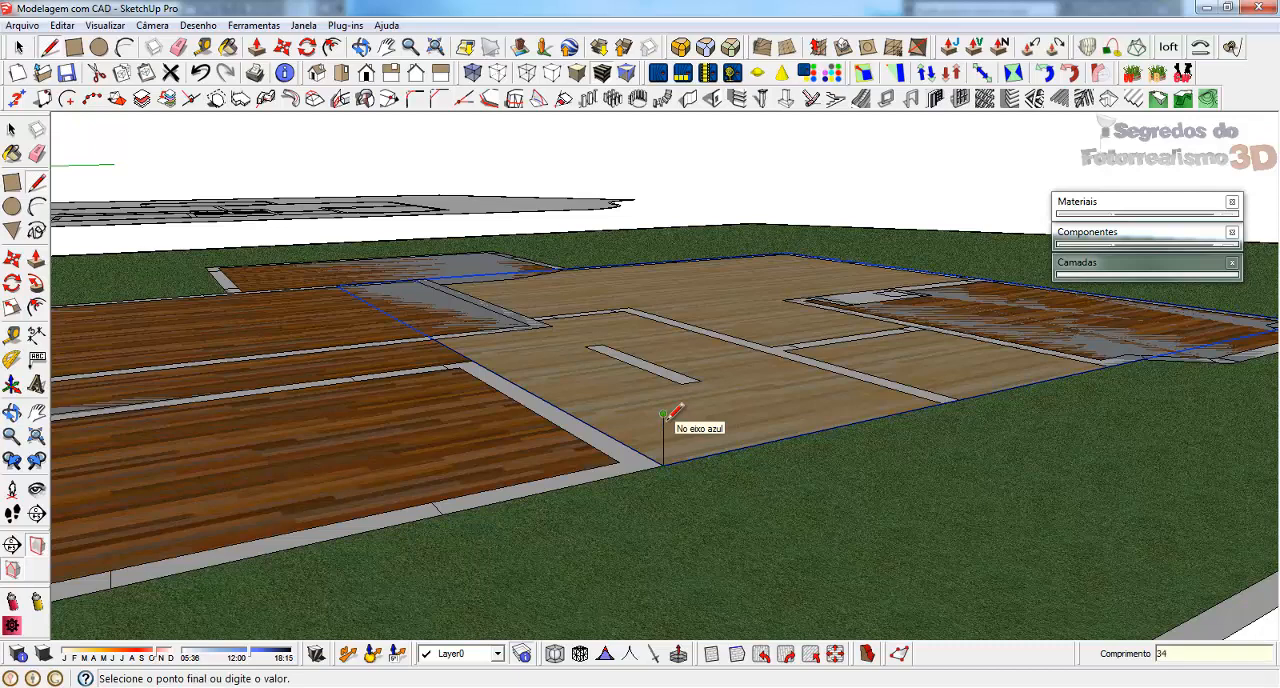
left_click(663, 413)
key("space")
Raise the light wood floor group from the base to the top of the 34 cm reference line
key("m")
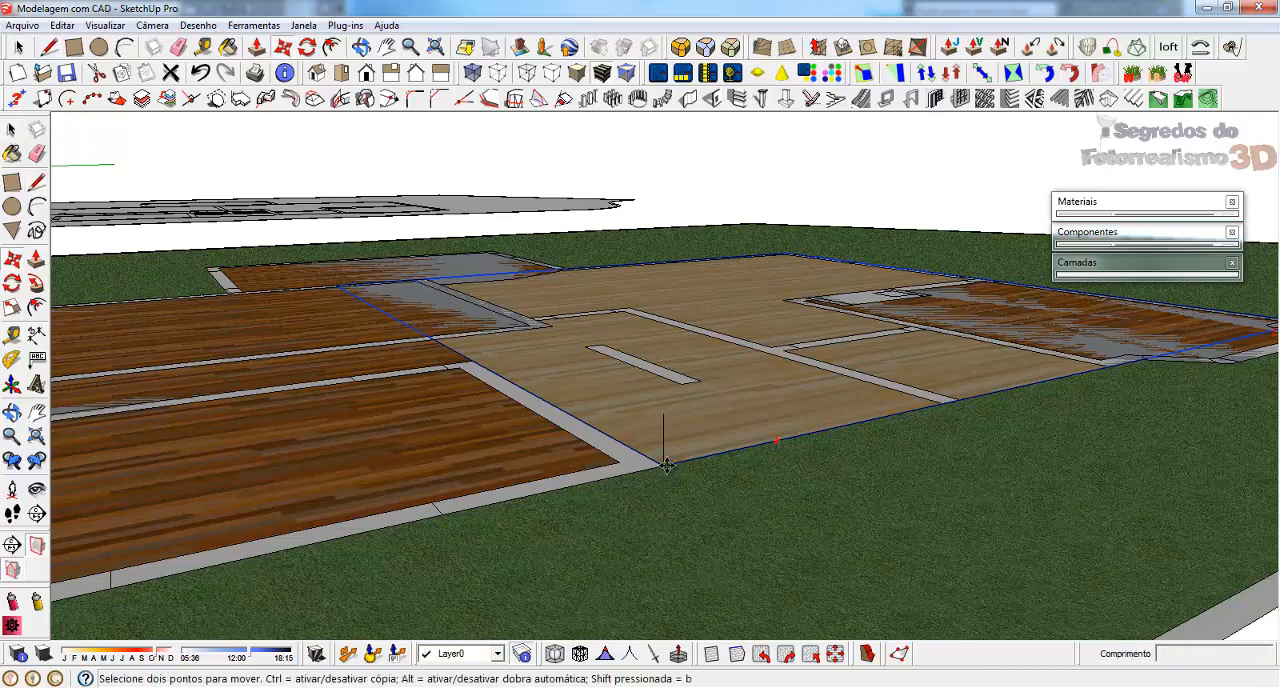
left_click(666, 465)
left_click(663, 413)
key("space")
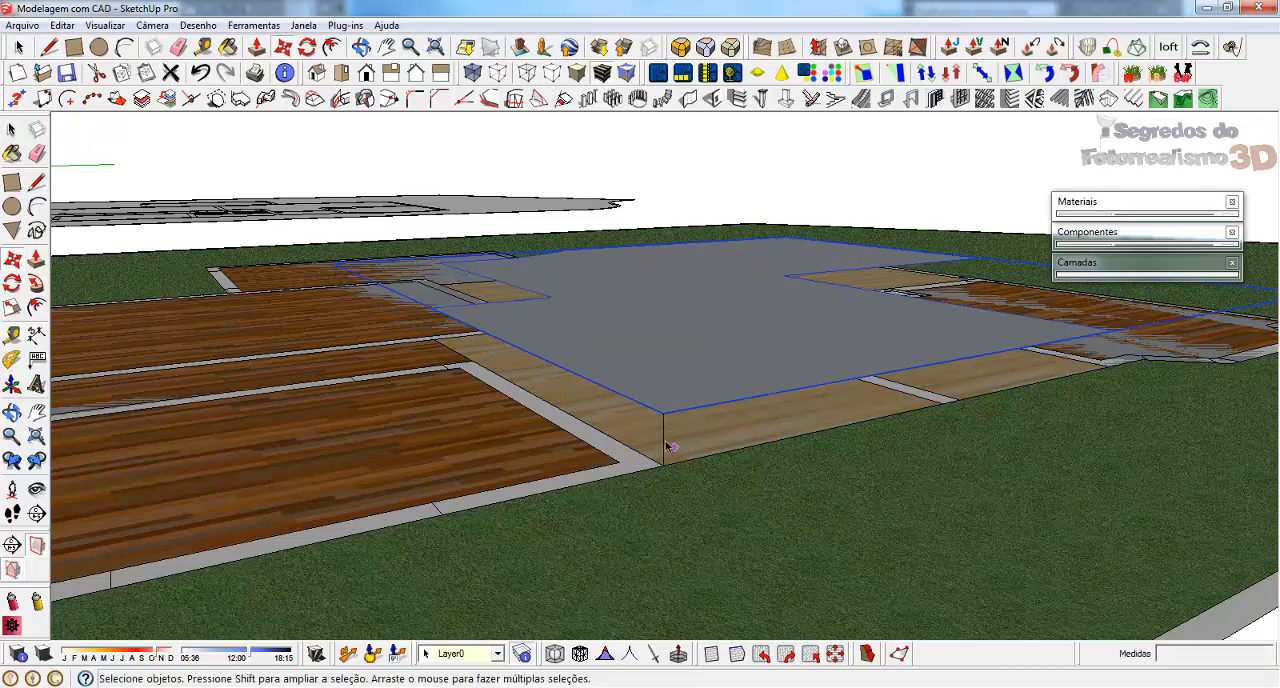
Explode the raised light wood floor group into loose geometry
middle_click_drag(668, 446, 630, 514)
scroll(666, 473, "down", 3)
left_click(424, 447)
scroll(778, 472, "down", 2)
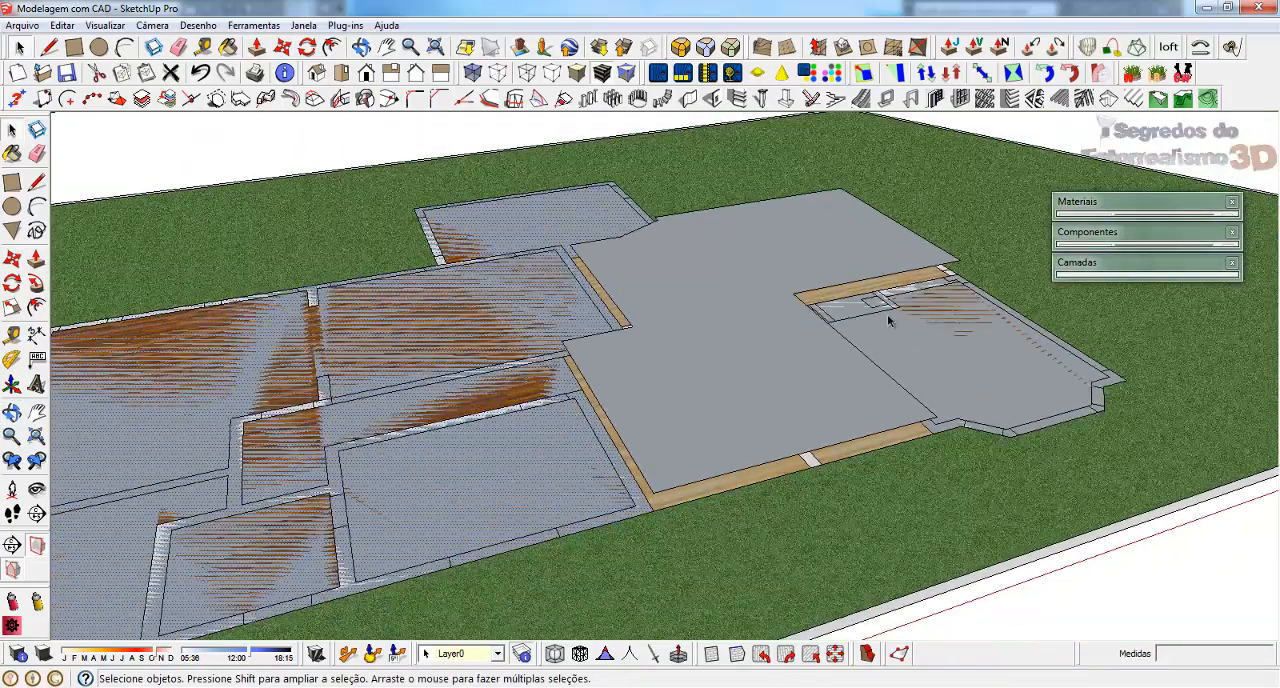
left_click(698, 279)
right_click(698, 279)
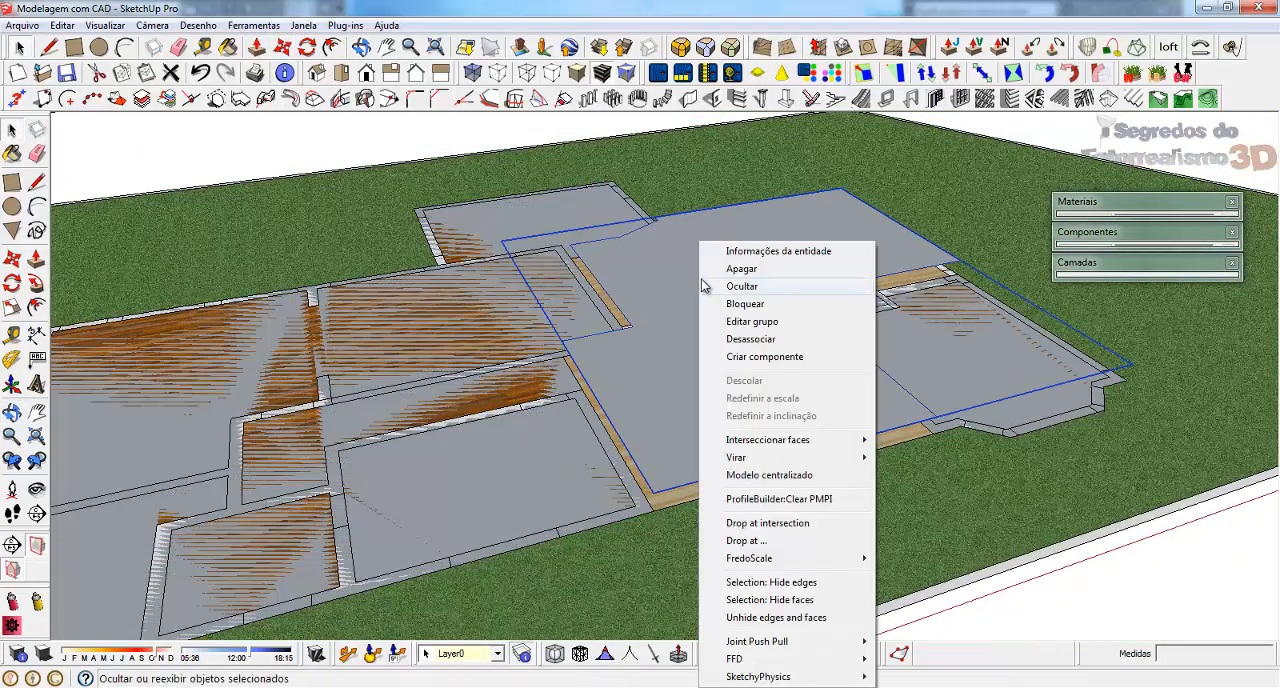
left_click(750, 339)
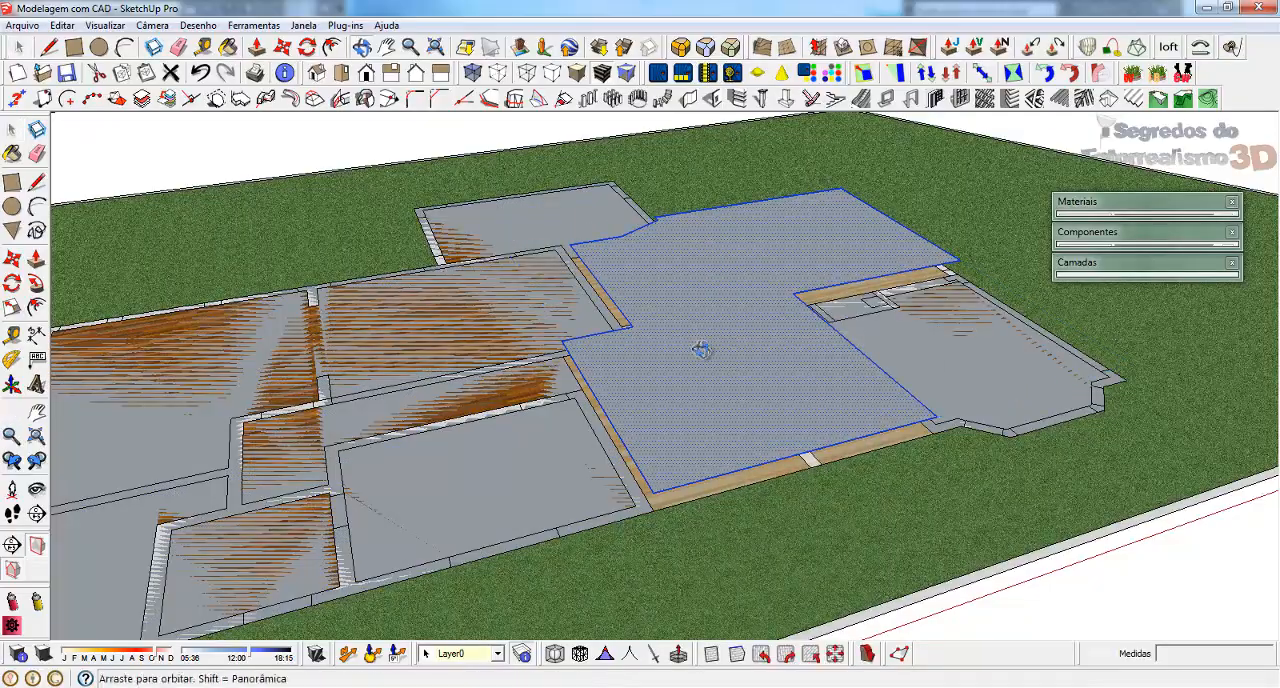
Draw a 34 cm high vertical rectangle below the raised floor's side edge, from its inner corner to the front corner
middle_click_drag(700, 354, 899, 314)
scroll(800, 360, "down", 3)
scroll(726, 407, "up", 5)
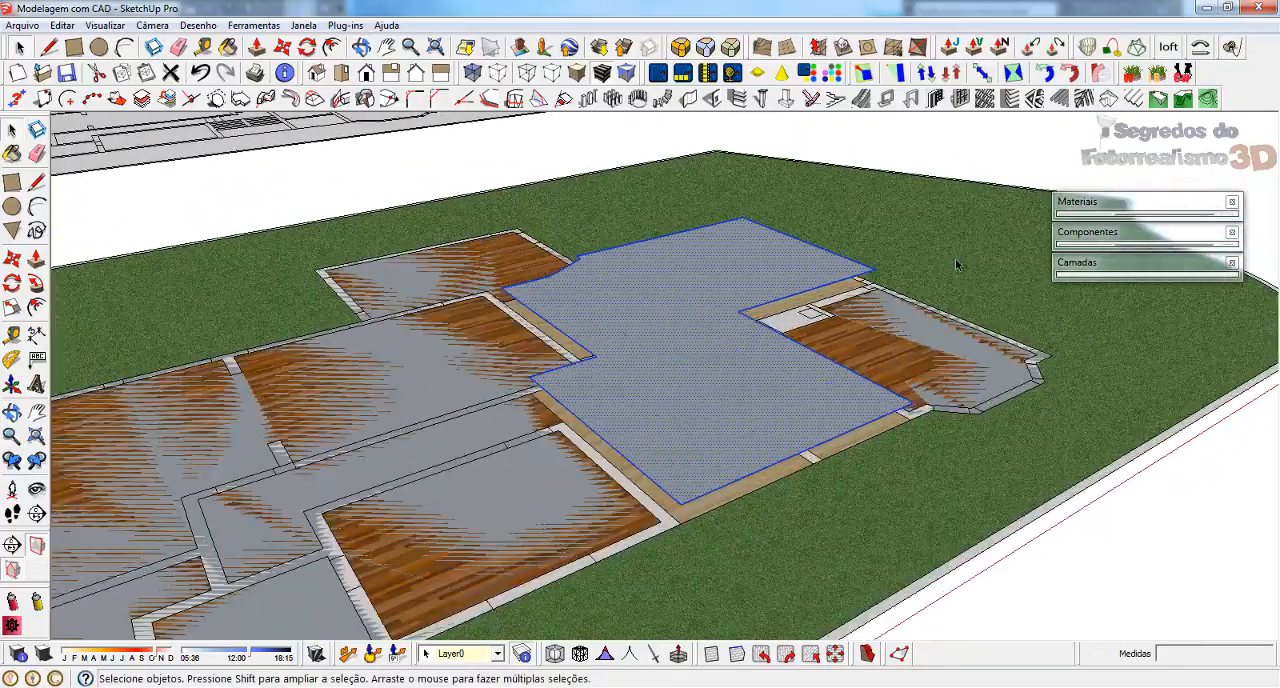
middle_click_drag(726, 407, 537, 309)
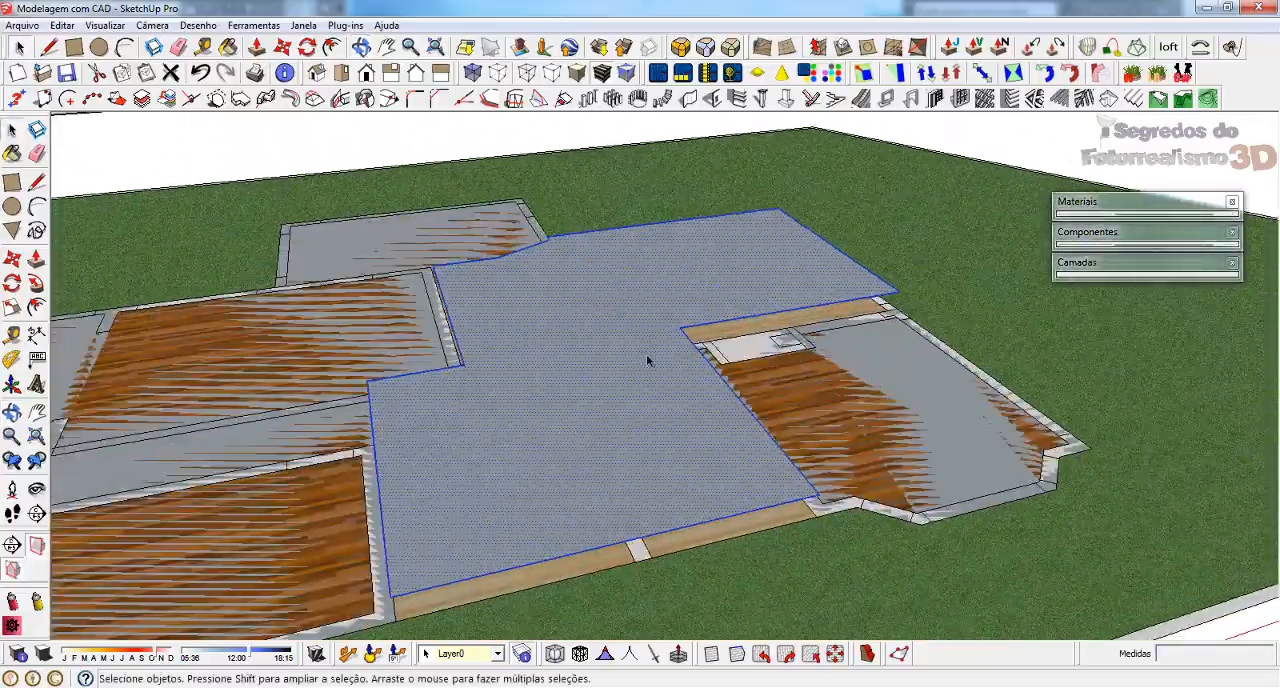
middle_click_drag(530, 434, 868, 362)
scroll(600, 437, "up", 2)
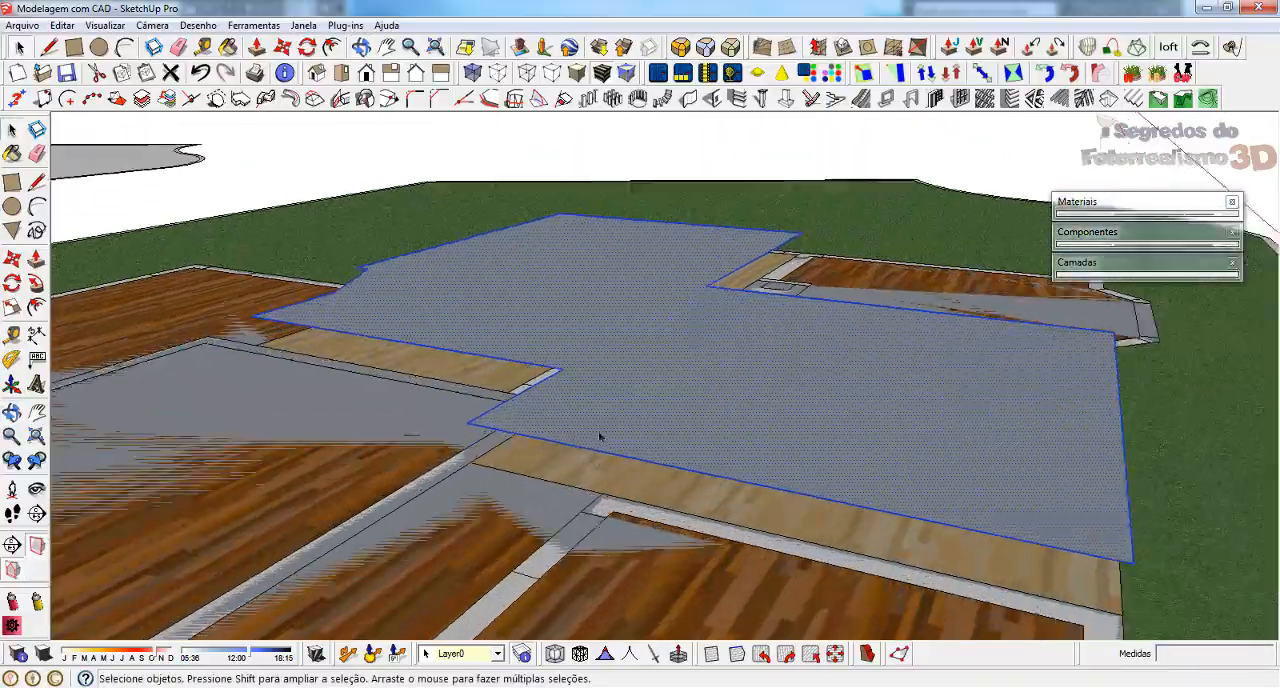
scroll(588, 382, "down", 2)
key("r")
left_click(493, 414)
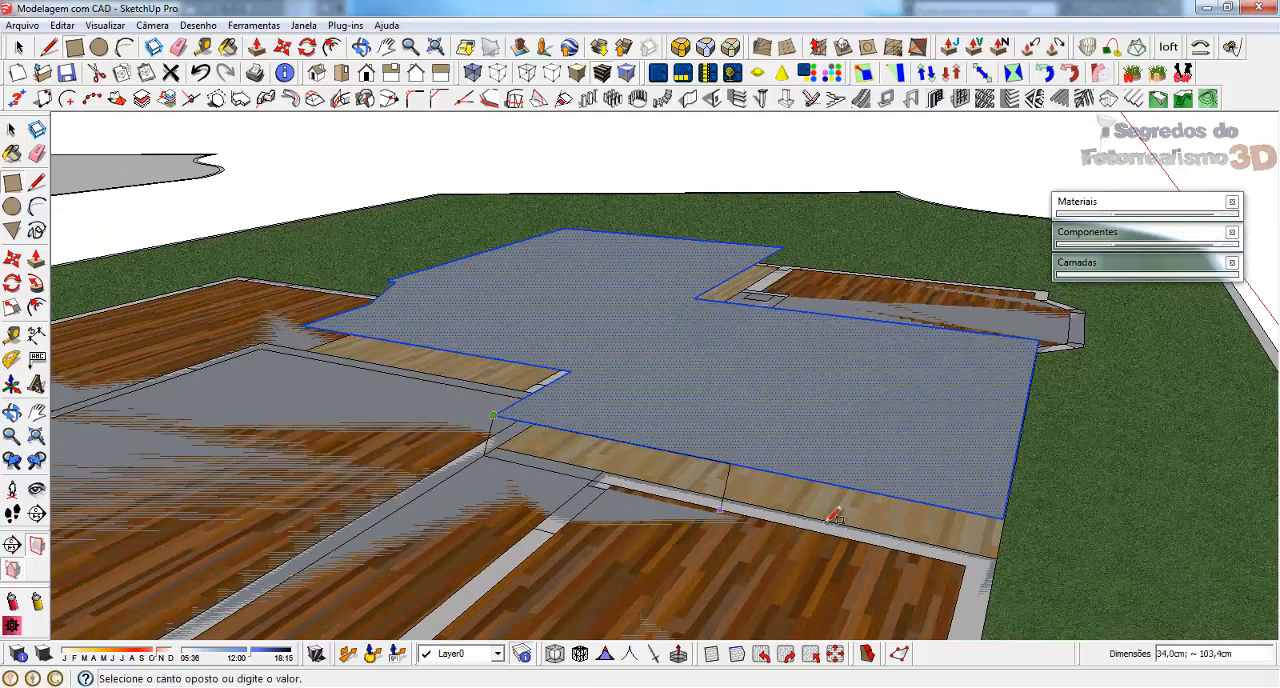
left_click(1003, 548)
Draw two more vertical side faces at the raised floor's notch, 140 by 34 cm and 410 by 34 cm
middle_click_drag(1003, 548, 830, 380)
scroll(829, 370, "up", 3)
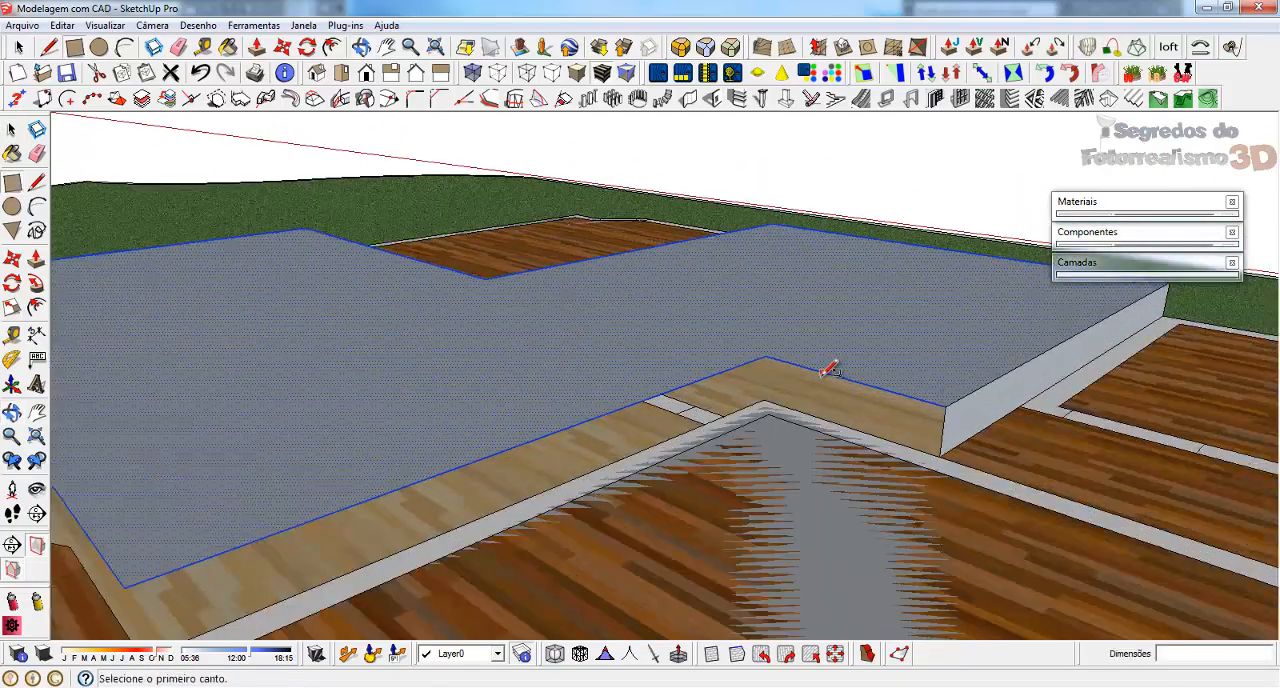
left_click(765, 356)
left_click(941, 456)
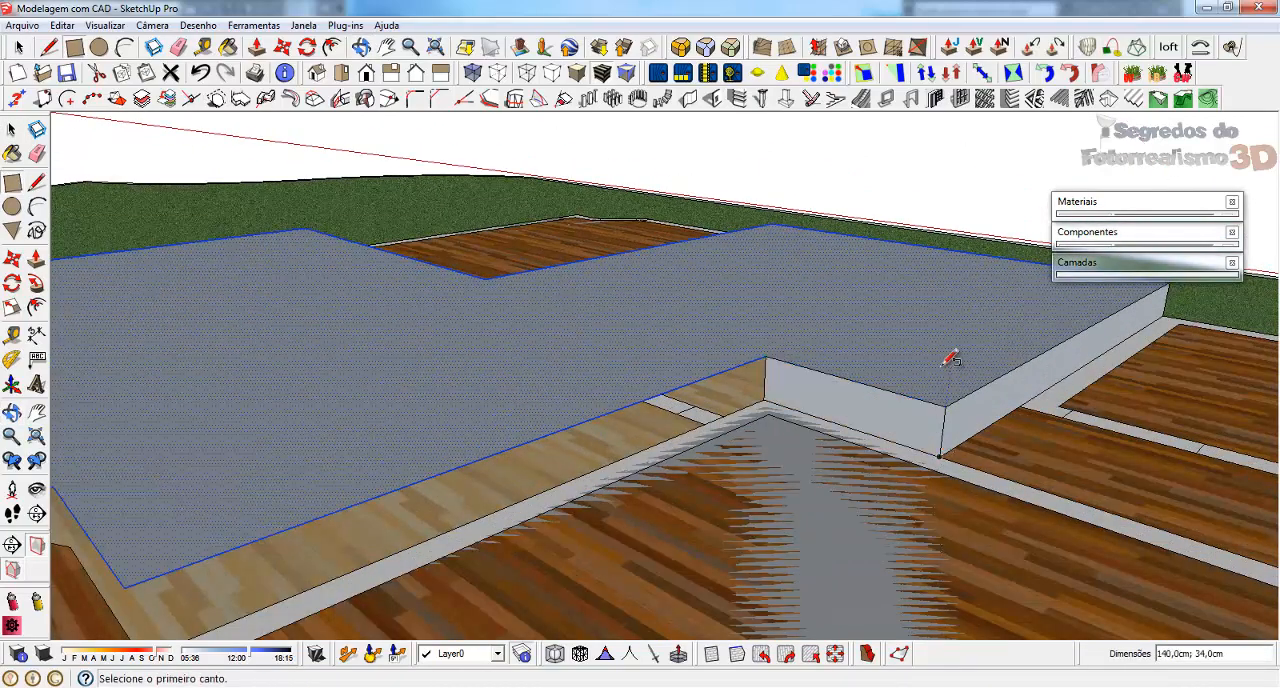
scroll(945, 364, "down", 2)
left_click(479, 487)
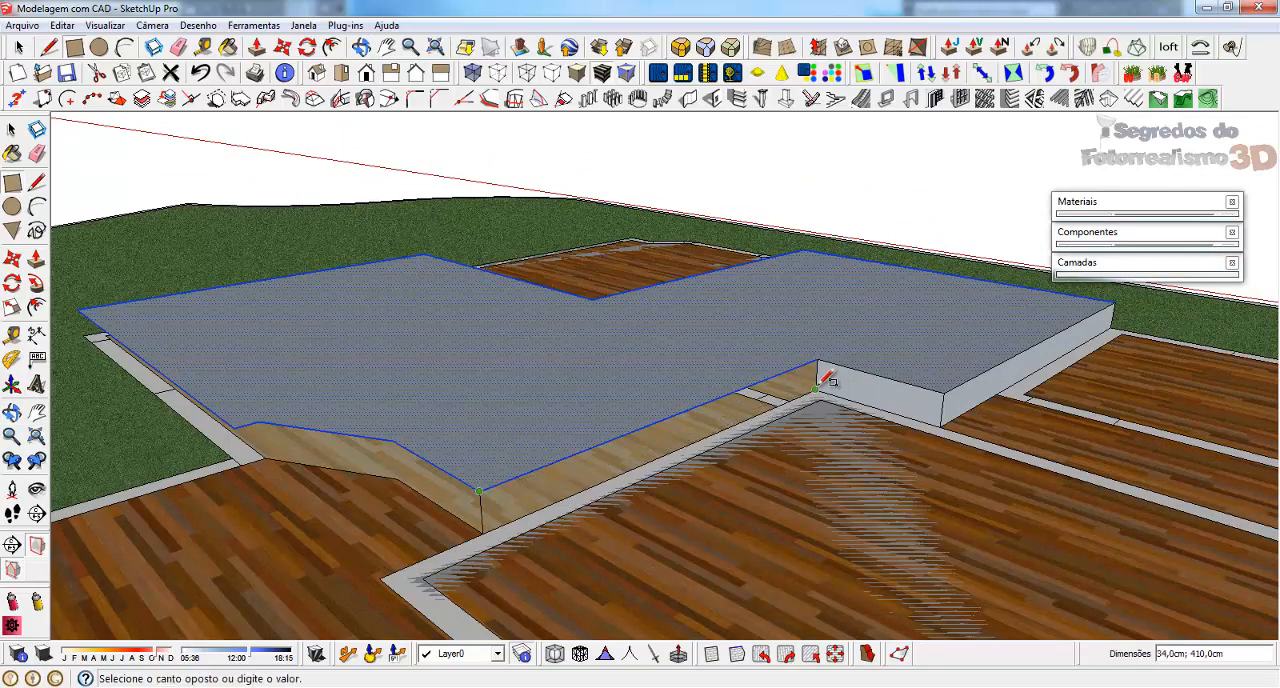
left_click(820, 366)
Draw a 123 by 34 cm vertical face below the raised floor's short edge beside the rear room's angled boundary
middle_click_drag(866, 374, 527, 415)
scroll(566, 430, "up", 2)
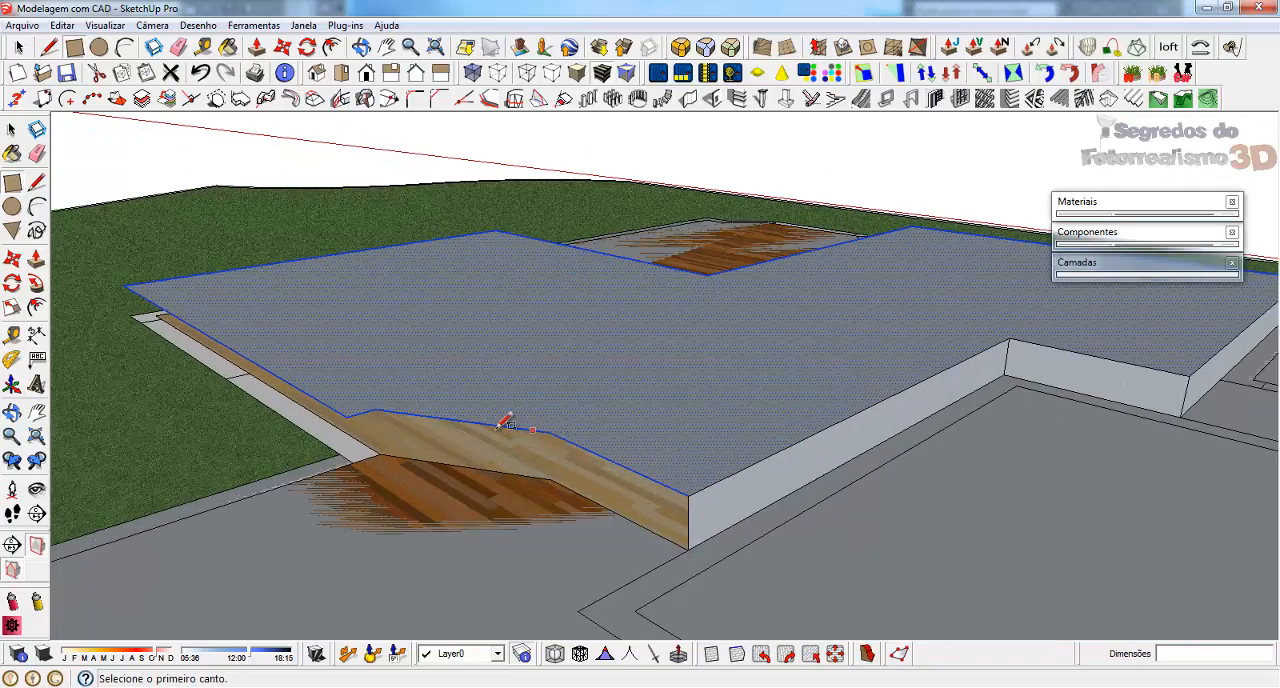
left_click(552, 428)
left_click(687, 543)
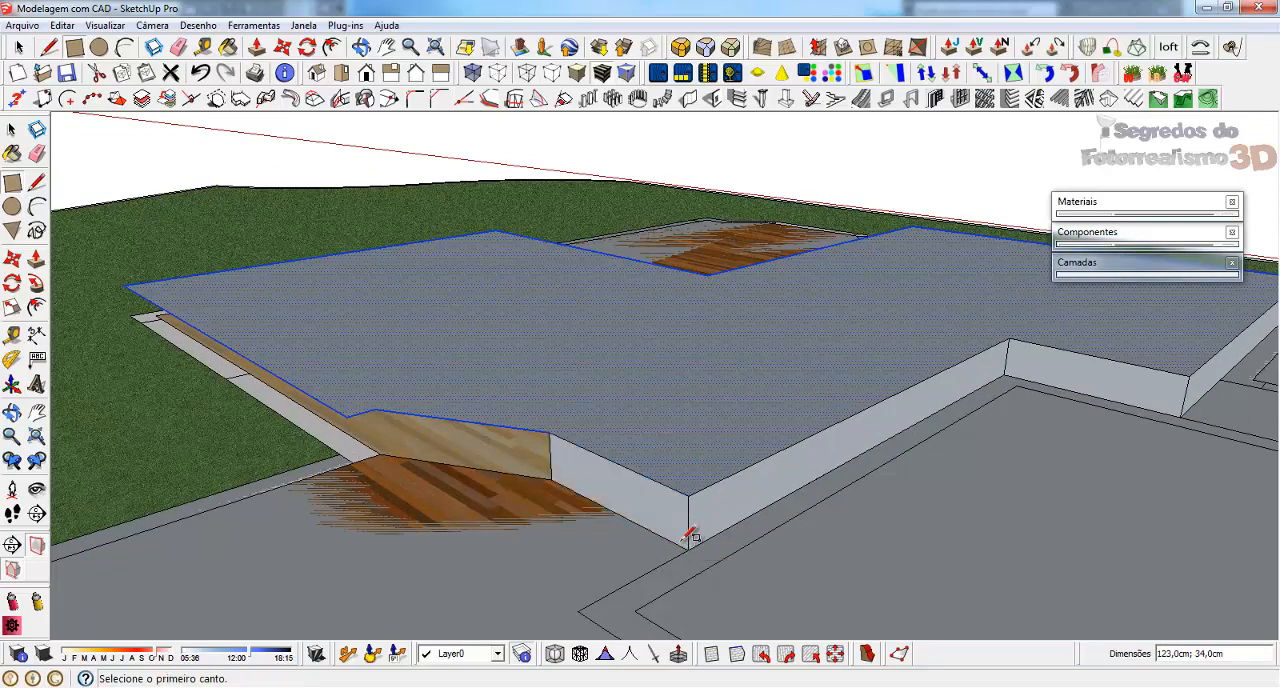
Draw two 34 cm high vertical faces below the raised floor's angled corner, one about 131.5 cm wide and one on the short adjacent edge
left_click(375, 409)
left_click(550, 479)
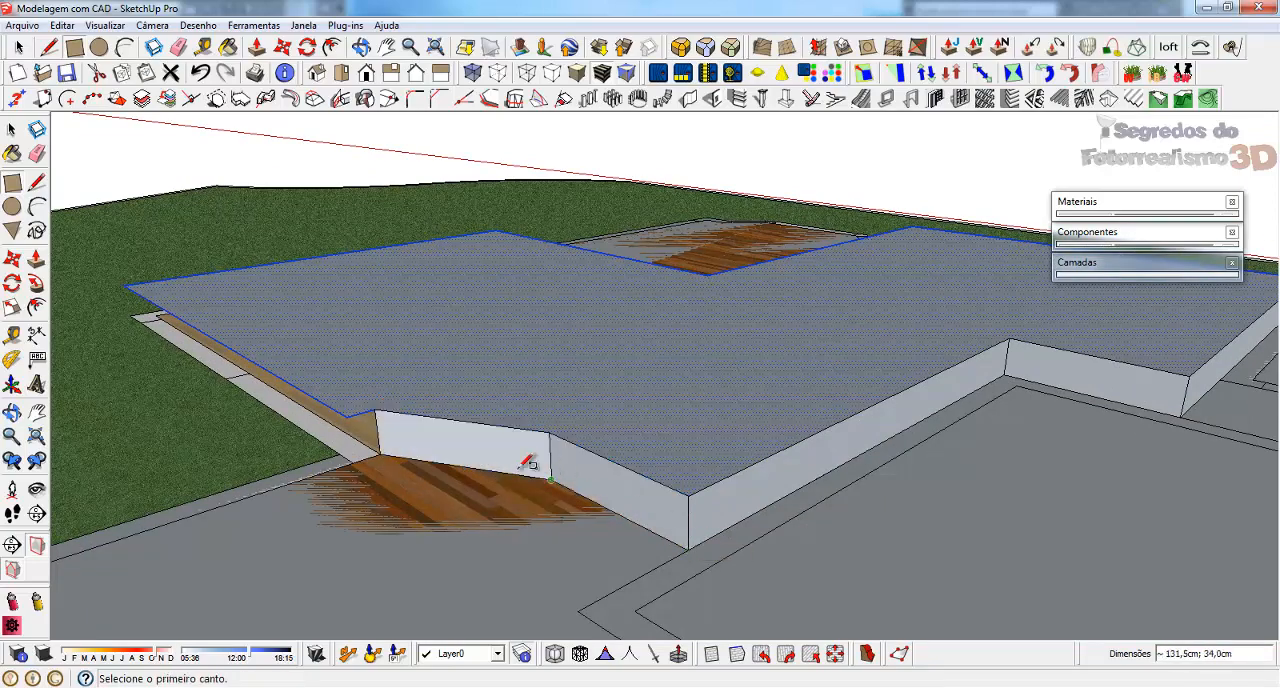
left_click(347, 416)
left_click(380, 454)
scroll(535, 412, "down", 2)
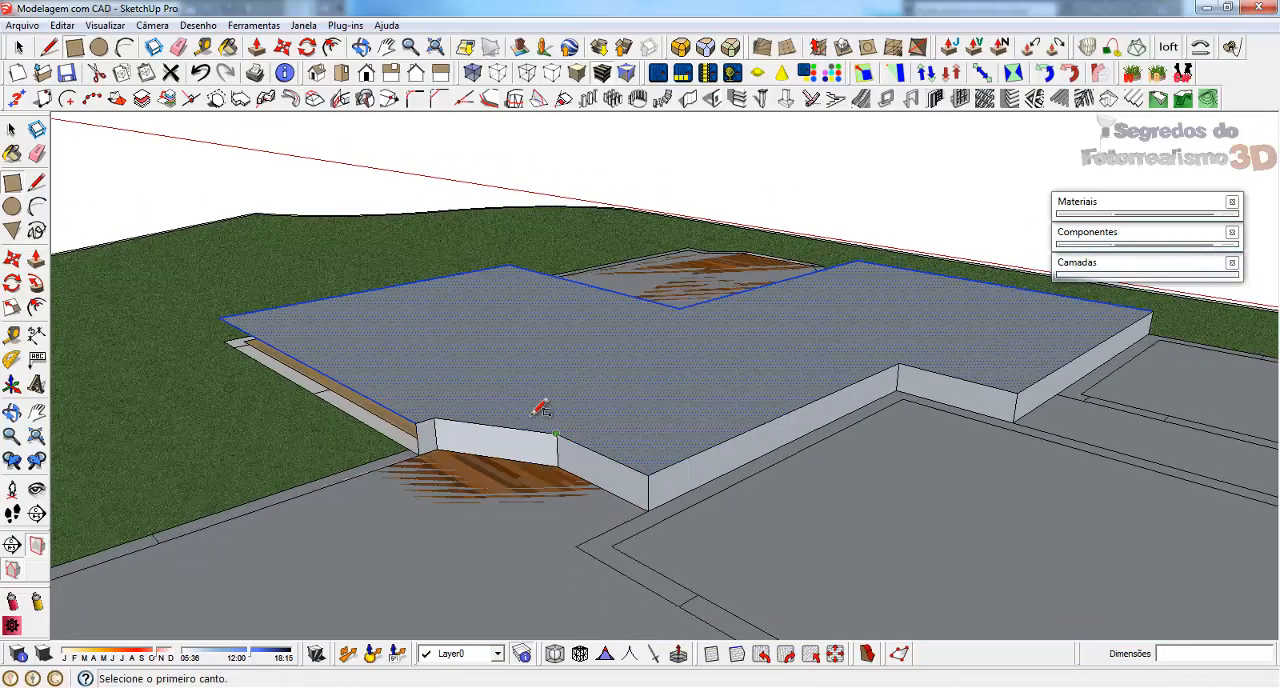
Draw two 34 cm high vertical faces below both edges of the raised floor's inner notch on the opposite side
mouse_move(514, 446)
middle_mouse_down()
mouse_move(649, 441)
mouse_move(851, 380)
mouse_move(980, 428)
mouse_move(729, 497)
mouse_move(293, 523)
mouse_move(90, 480)
middle_mouse_up()
mouse_move(851, 409)
middle_mouse_down()
mouse_move(186, 414)
mouse_move(90, 400)
middle_mouse_up()
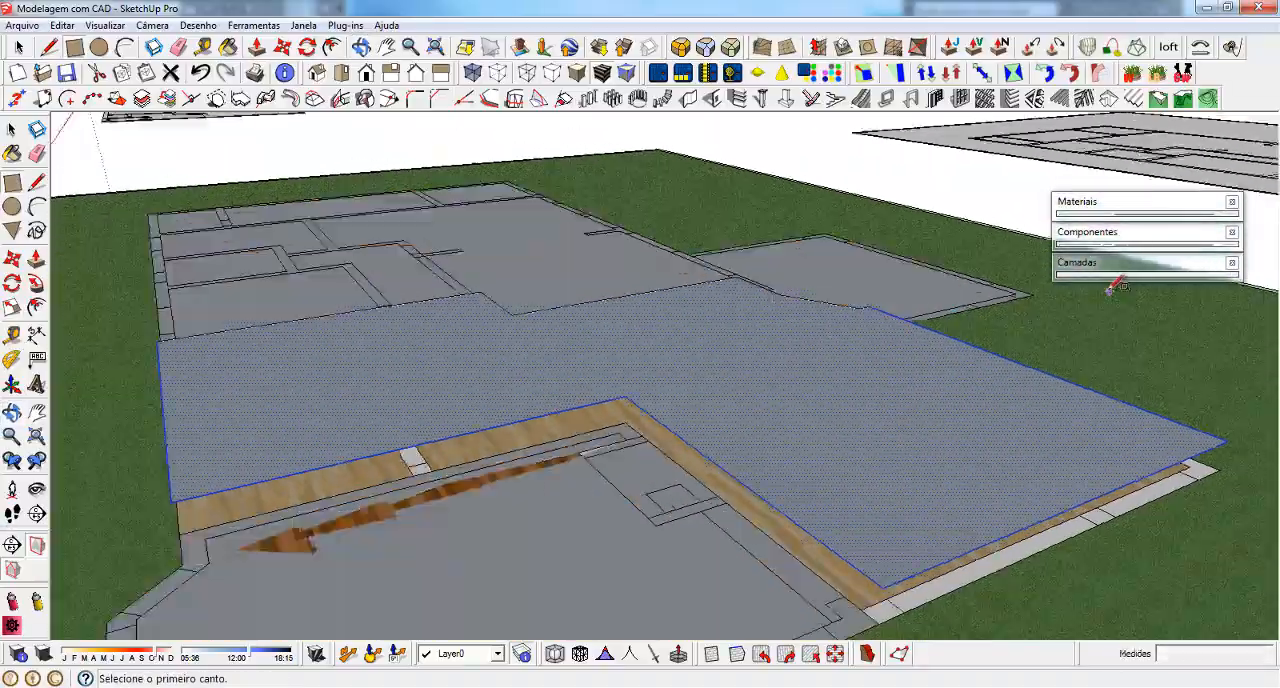
middle_click_drag(790, 360, 908, 368)
left_click(338, 446)
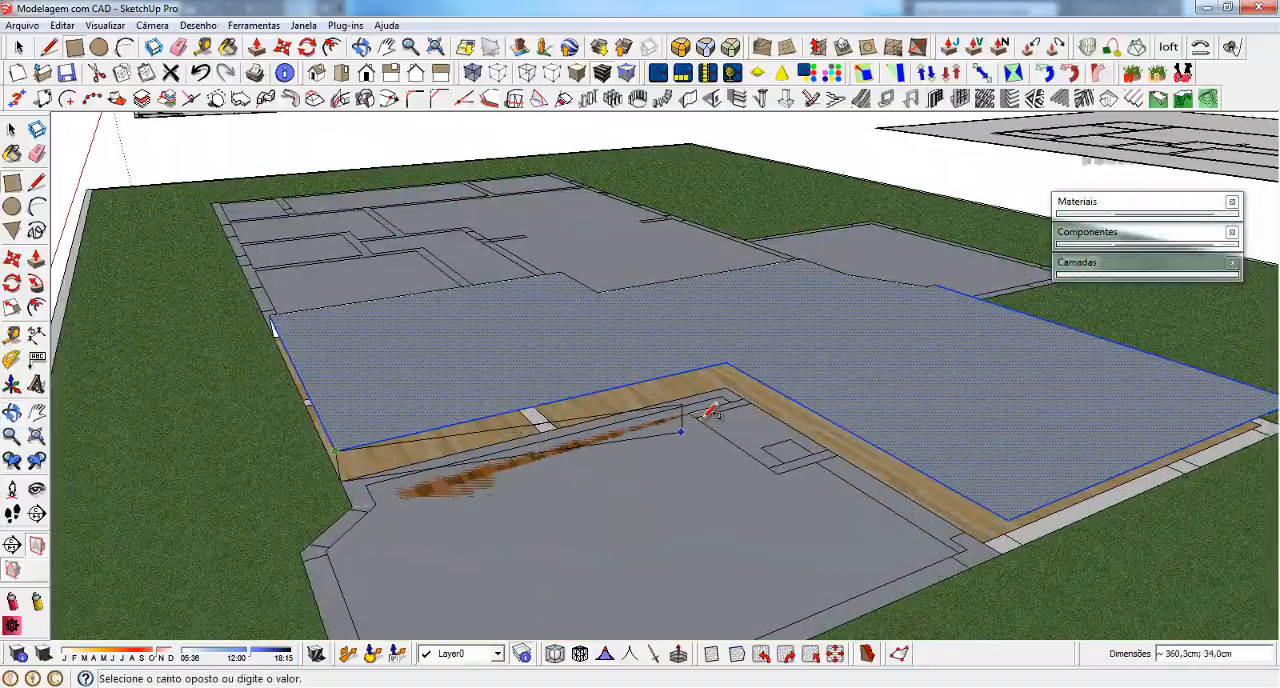
left_click(727, 384)
left_click(728, 364)
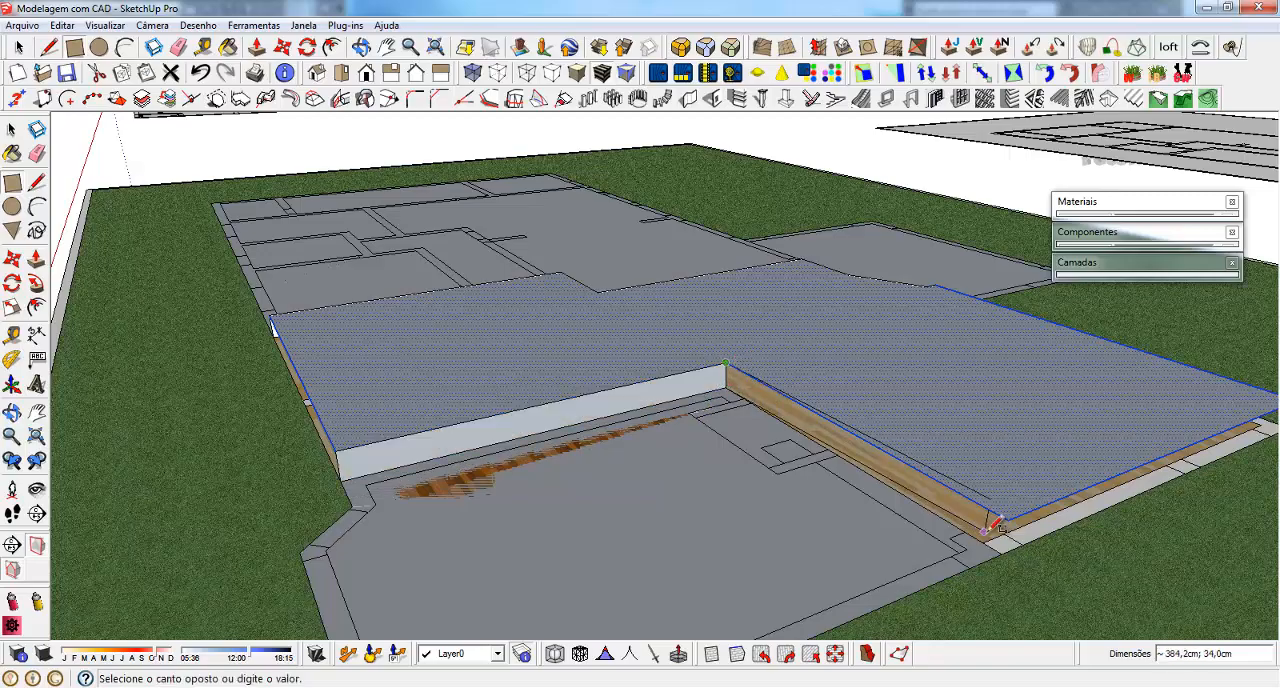
left_click(1005, 545)
Examine the connected floor geometry and the level difference between the raised and lower floors from several angles
middle_click_drag(592, 476, 917, 374)
key("space")
scroll(803, 366, "down", 5)
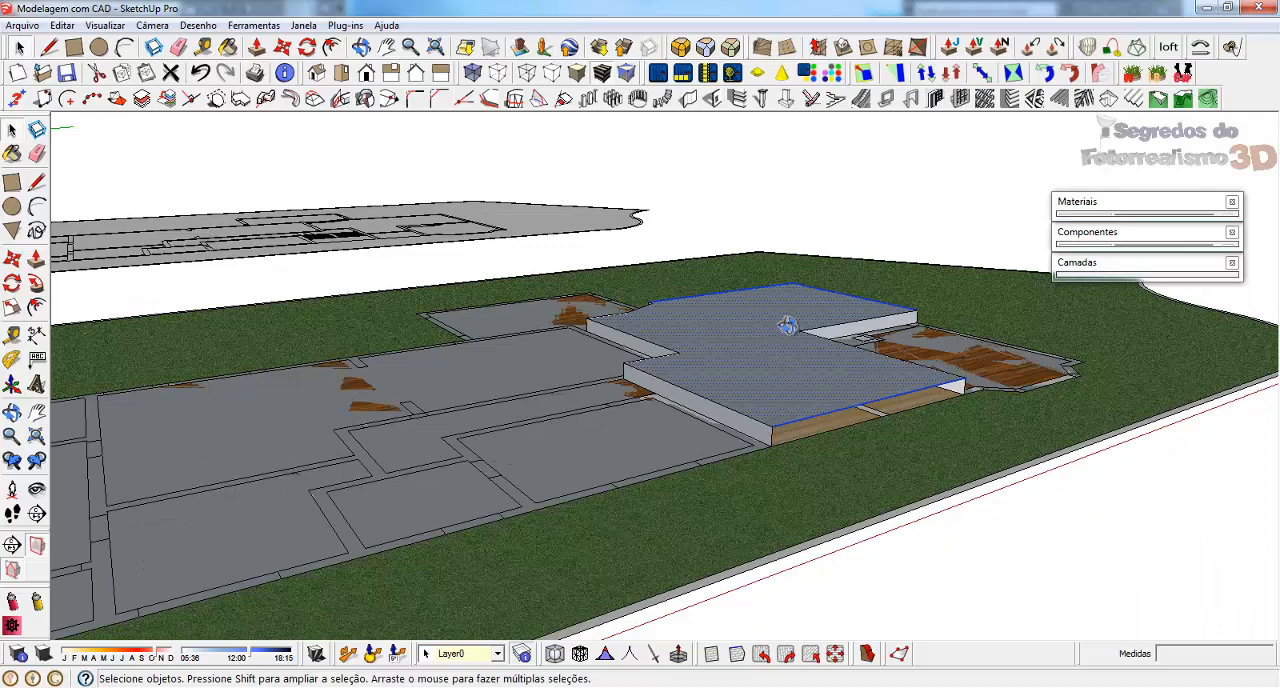
middle_click_drag(788, 325, 766, 343)
scroll(748, 362, "down", 3)
triple_click(731, 374)
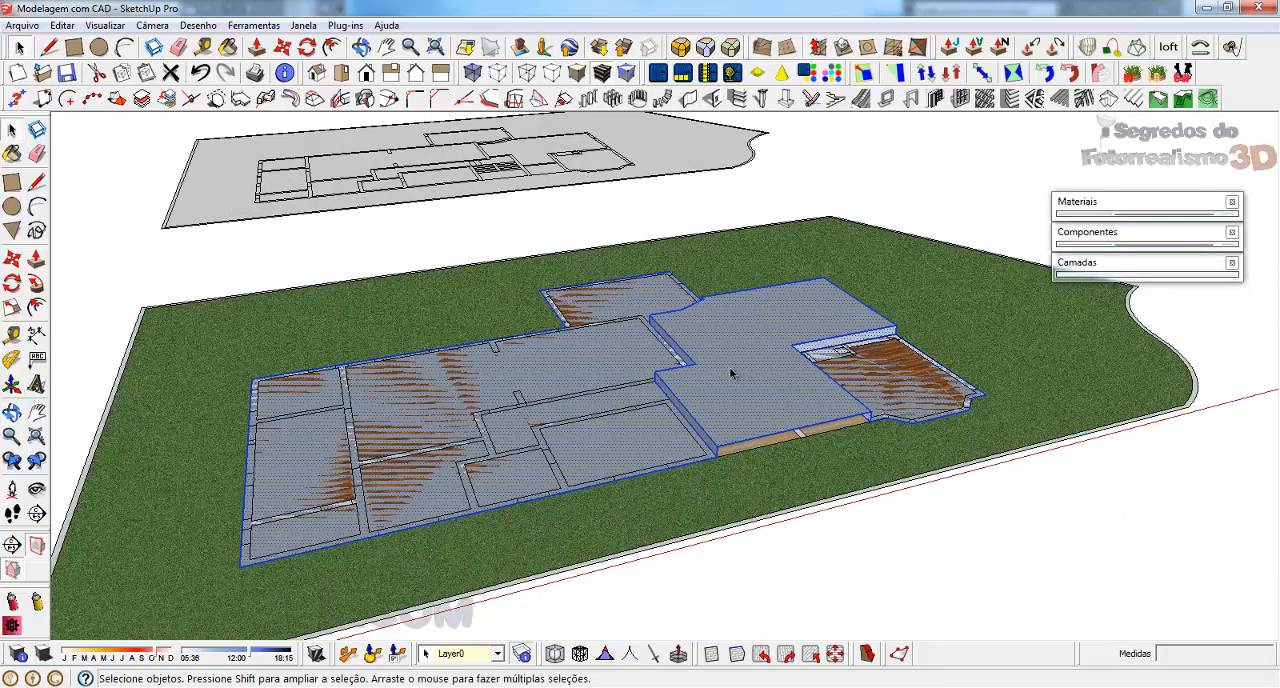
scroll(724, 379, "up", 2)
scroll(694, 380, "down", 4)
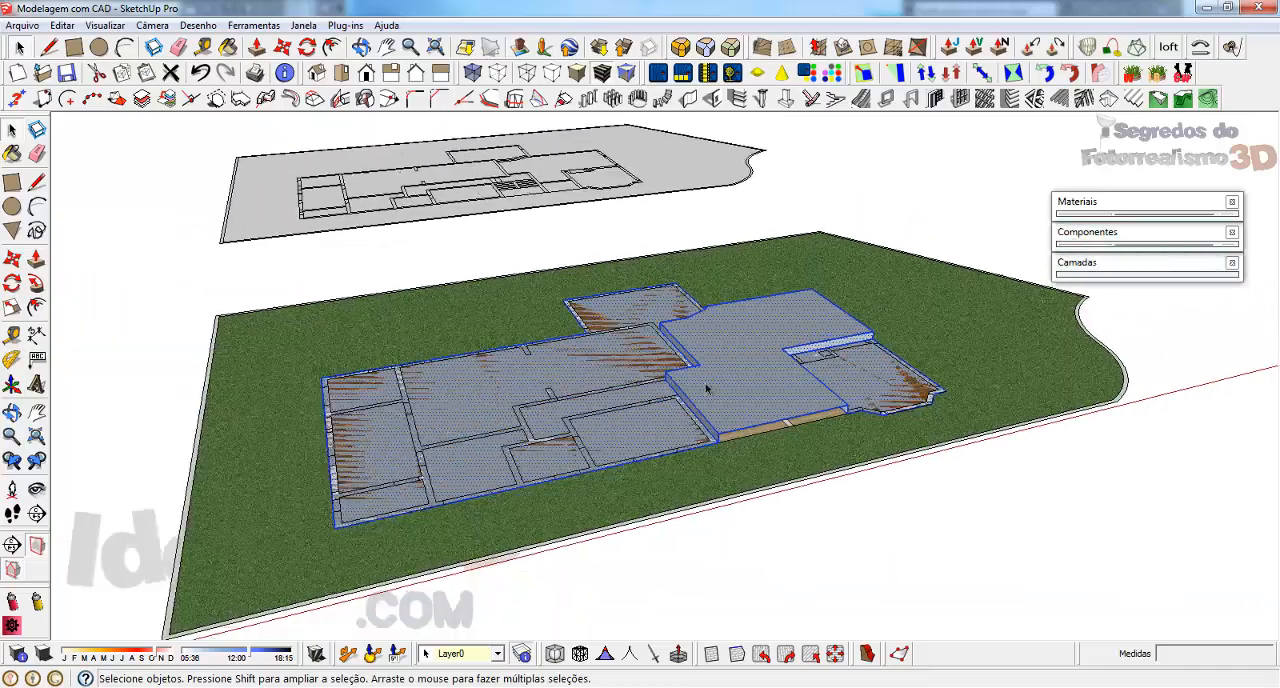
middle_click_drag(694, 380, 596, 418)
scroll(679, 346, "up", 3)
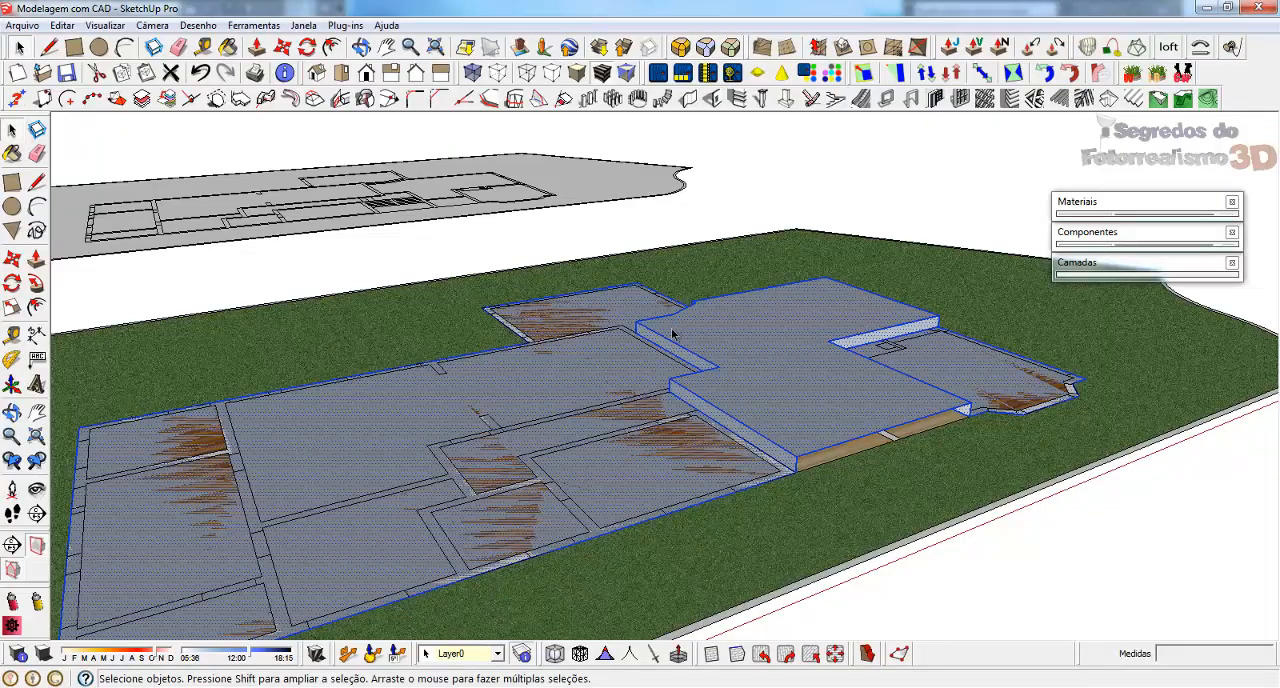
scroll(857, 434, "up", 3)
mouse_move(857, 434)
middle_mouse_down()
mouse_move(718, 275)
mouse_move(786, 423)
middle_mouse_up()
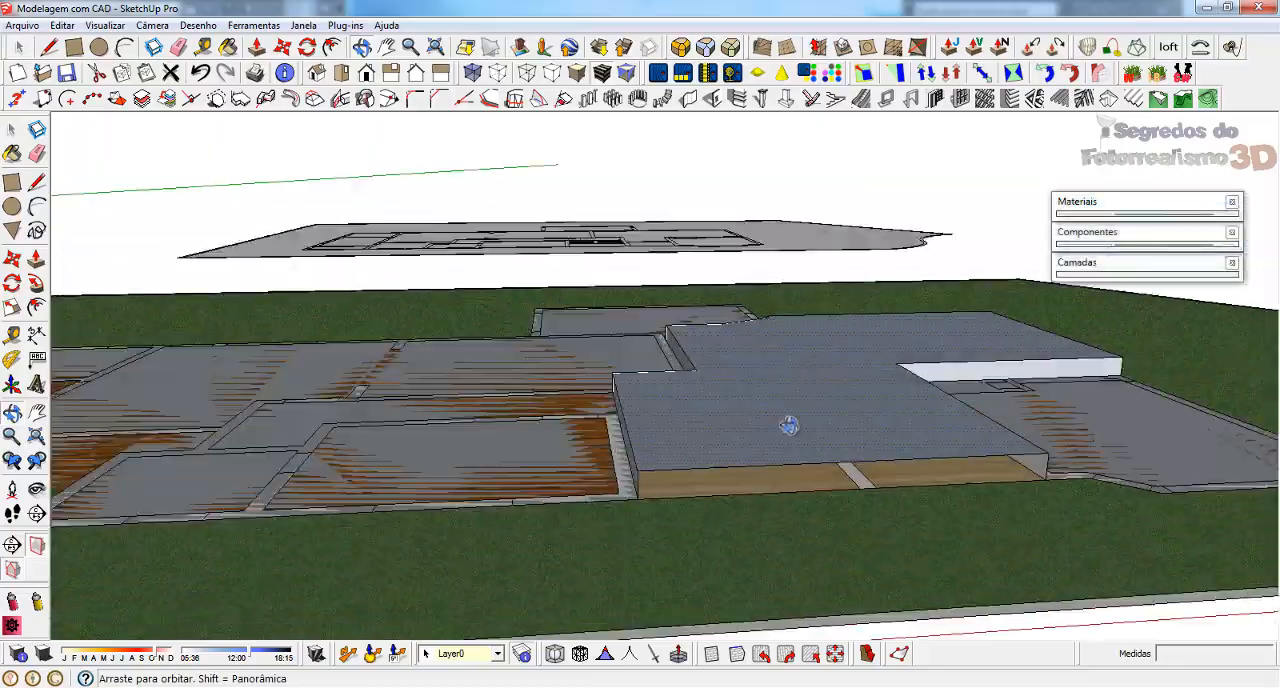
scroll(620, 450, "up", 5)
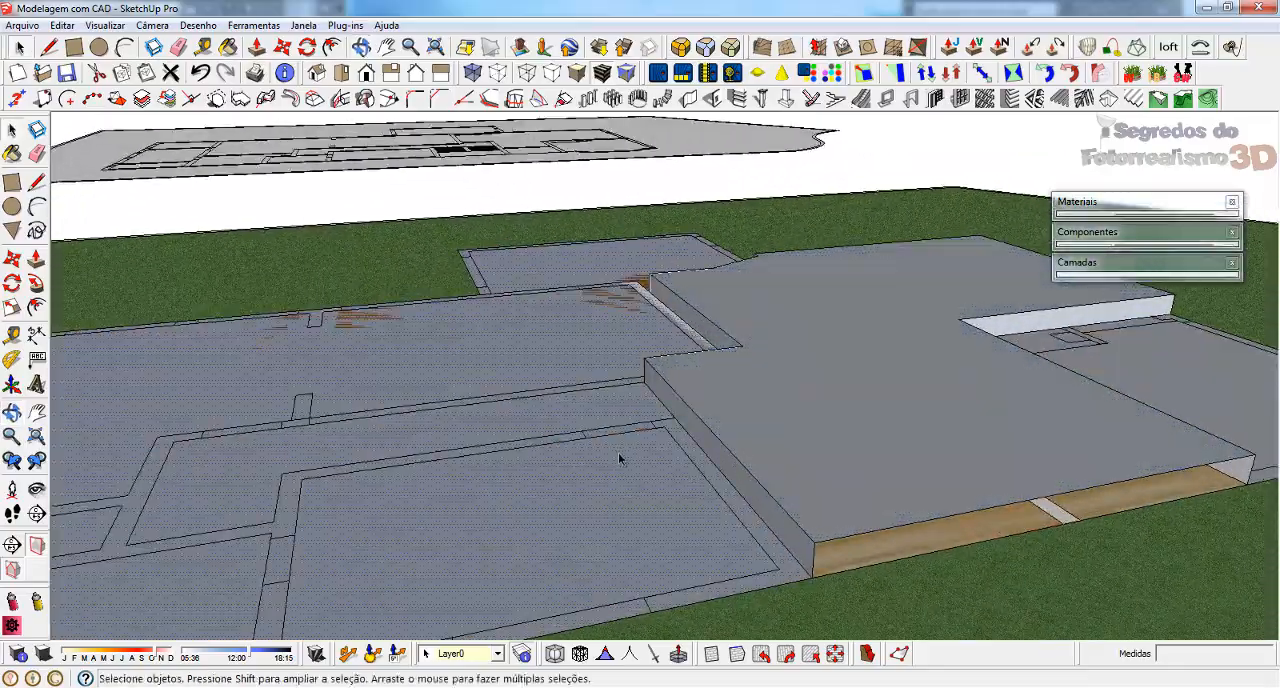
mouse_move(618, 452)
middle_mouse_down()
mouse_move(800, 388)
mouse_move(938, 429)
middle_mouse_up()
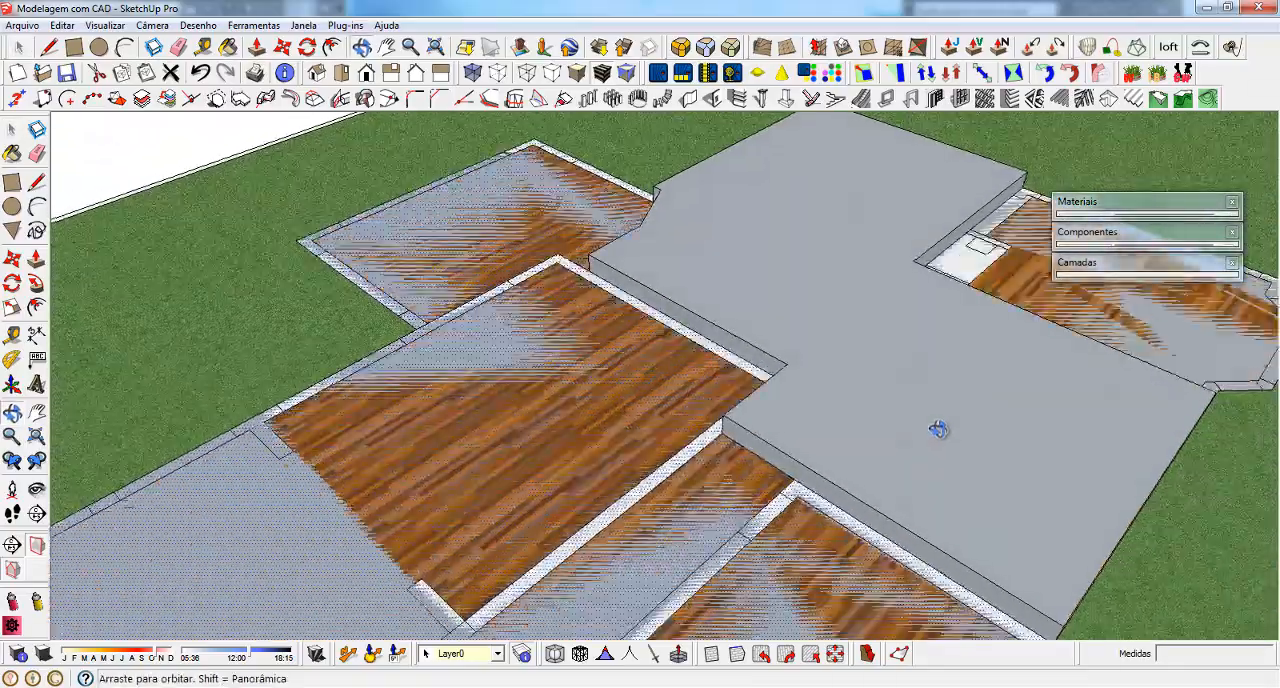
scroll(938, 429, "down", 8)
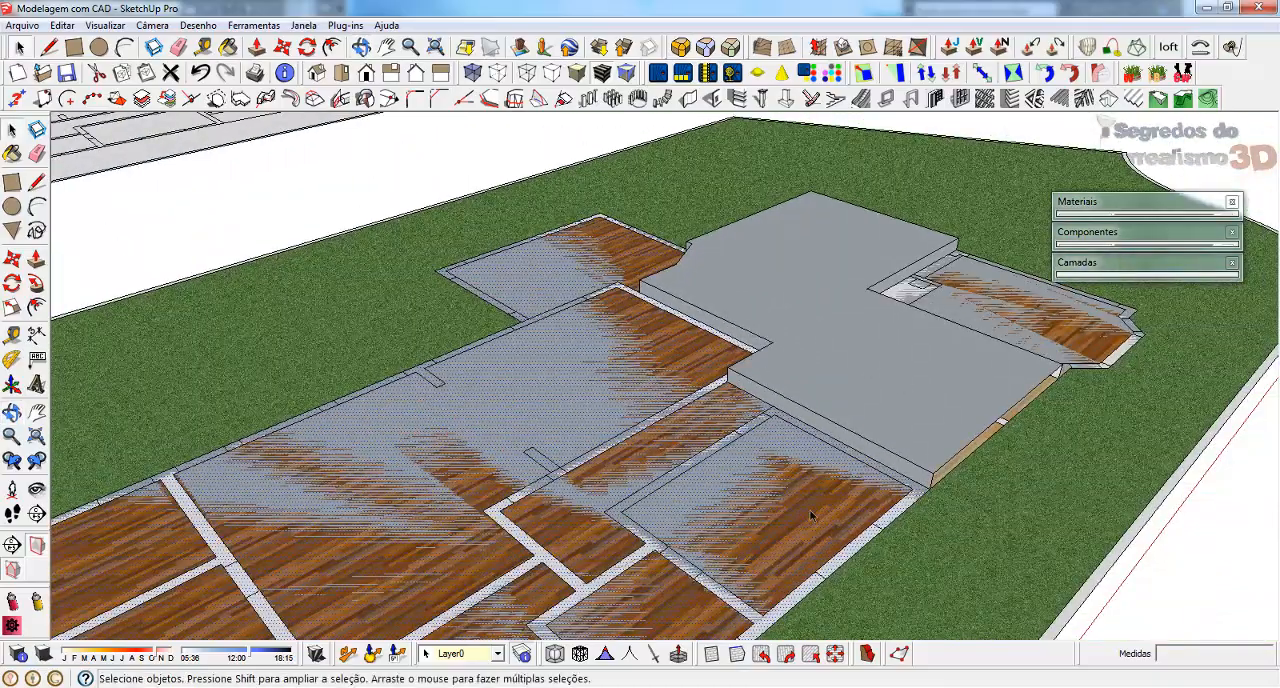
Try to extrude the lower floor face upward by 15 cm with Push/Pull
middle_click_drag(809, 509, 752, 475)
key("p")
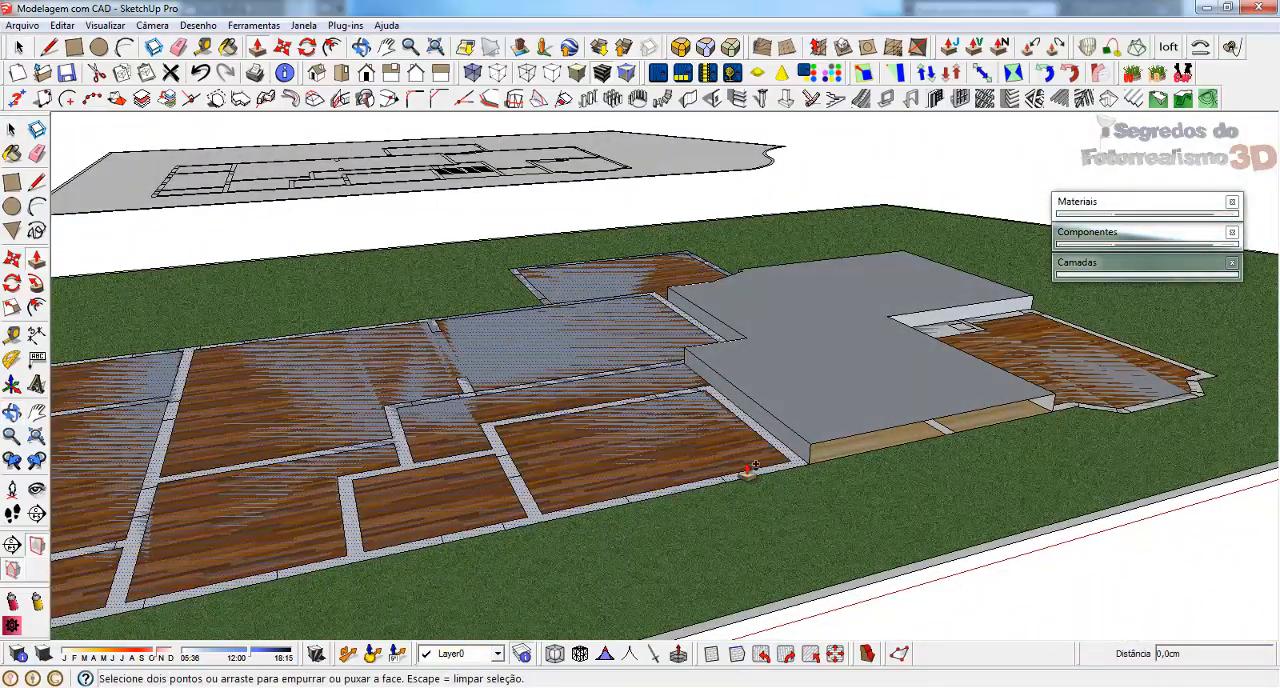
left_click(748, 469)
key("space")
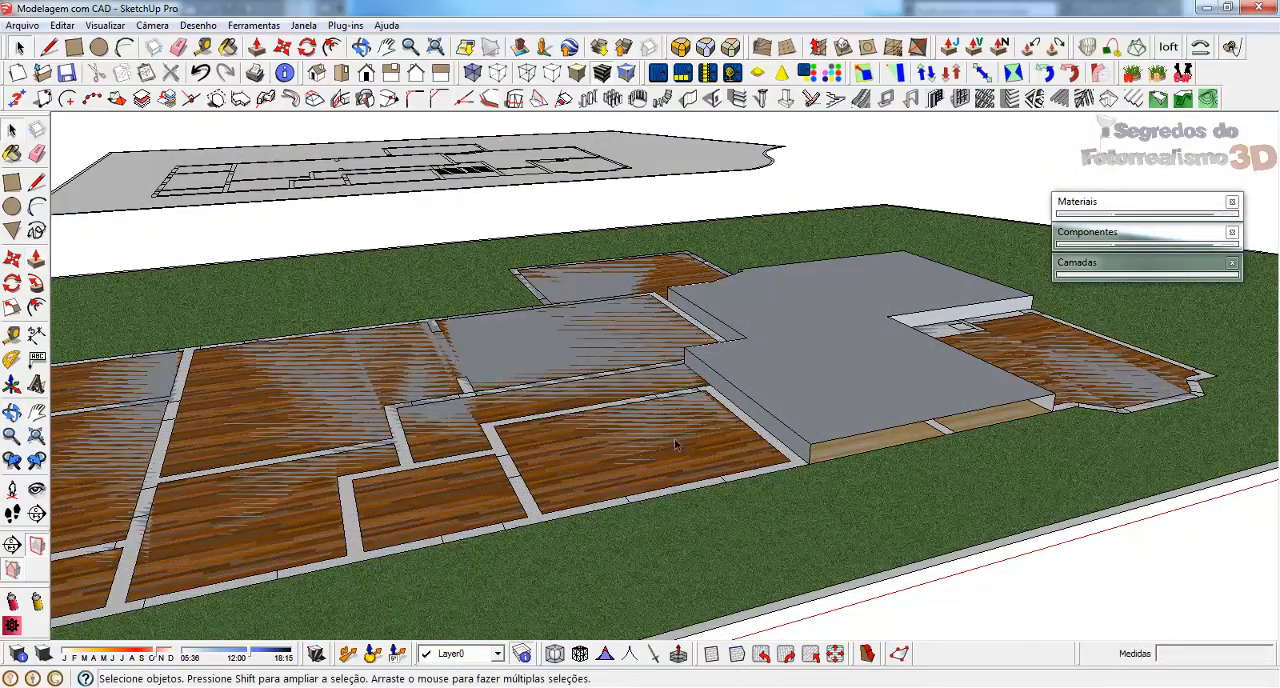
left_click(679, 432)
key("p")
left_click(697, 450)
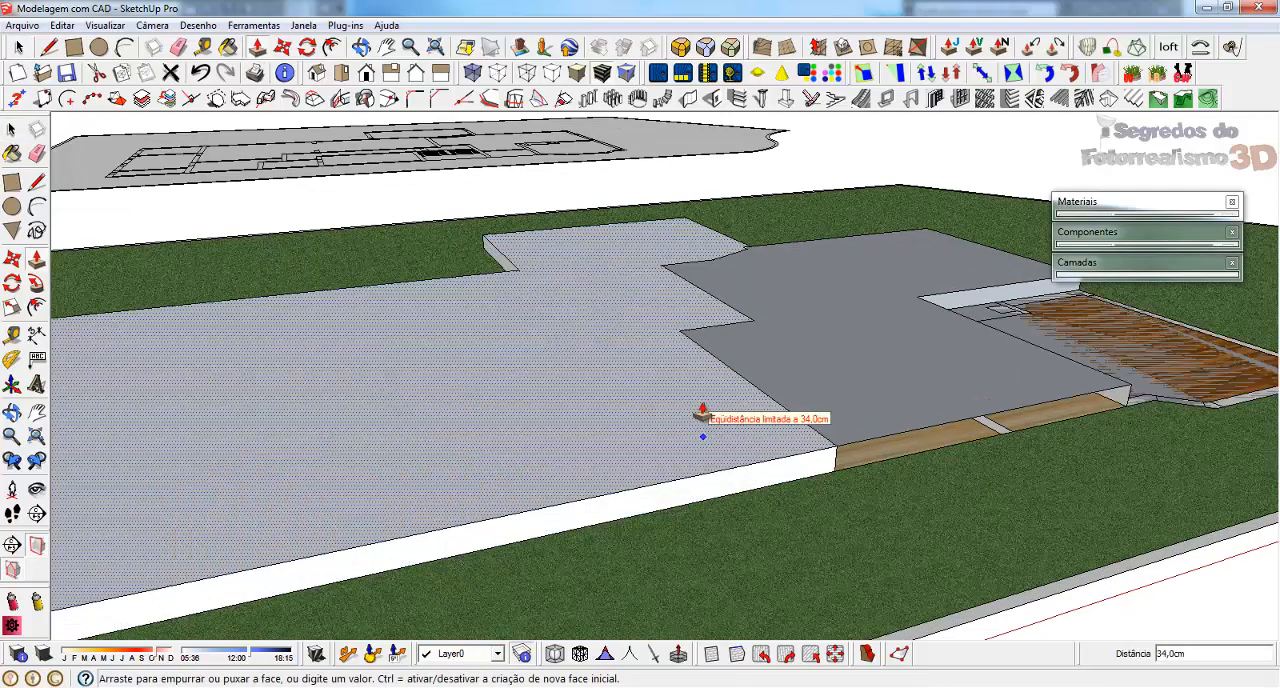
type("15")
key("Return")
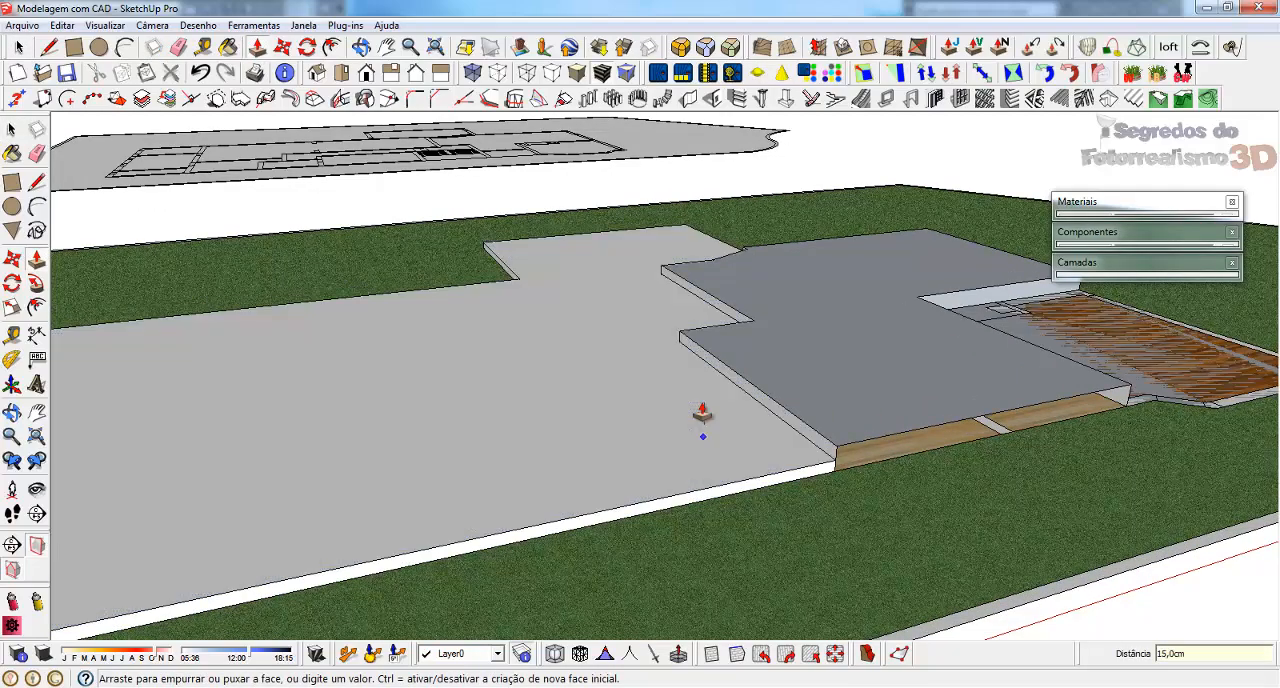
Try another extrusion of the lower floor face and undo both floor extrusions
middle_click_drag(702, 413, 714, 443)
left_click(640, 424)
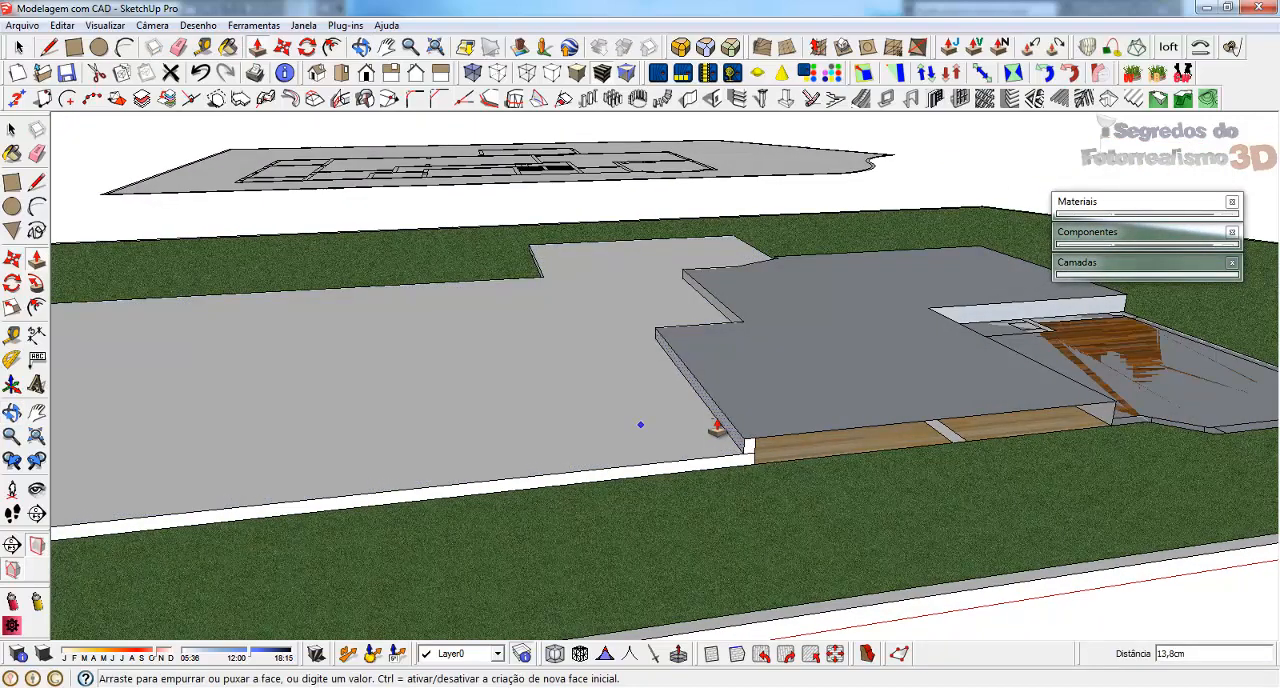
left_click(716, 427)
key("ctrl+z")
key("ctrl+z")
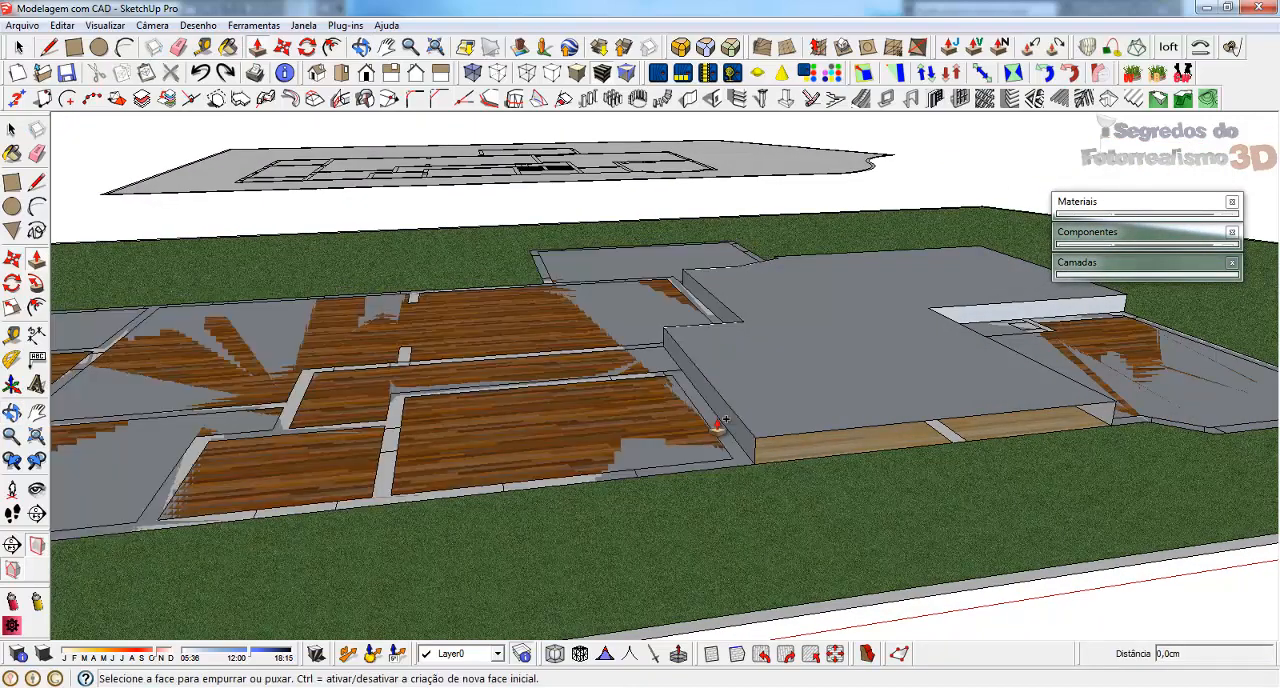
Select all connected floor geometry, including the raised area and its side faces, and make it one group
key("space")
triple_click(757, 334)
middle_click_drag(757, 334, 846, 401)
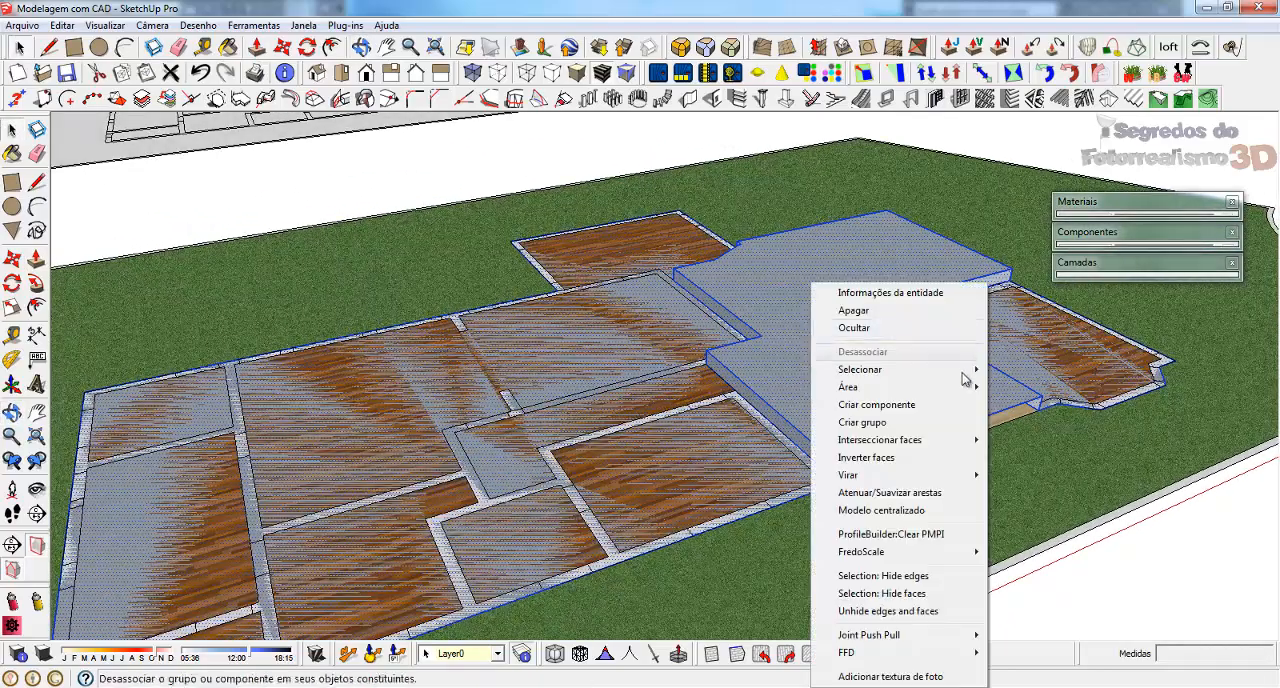
left_click(864, 422)
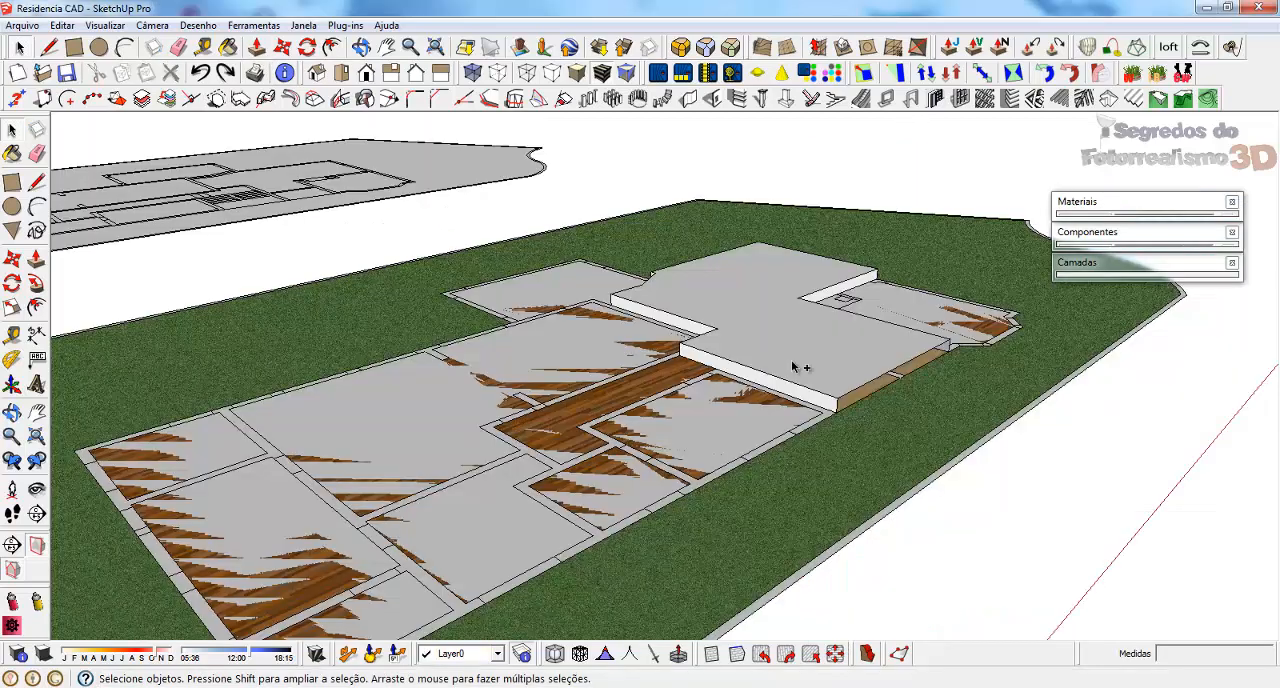
triple_click(760, 333)
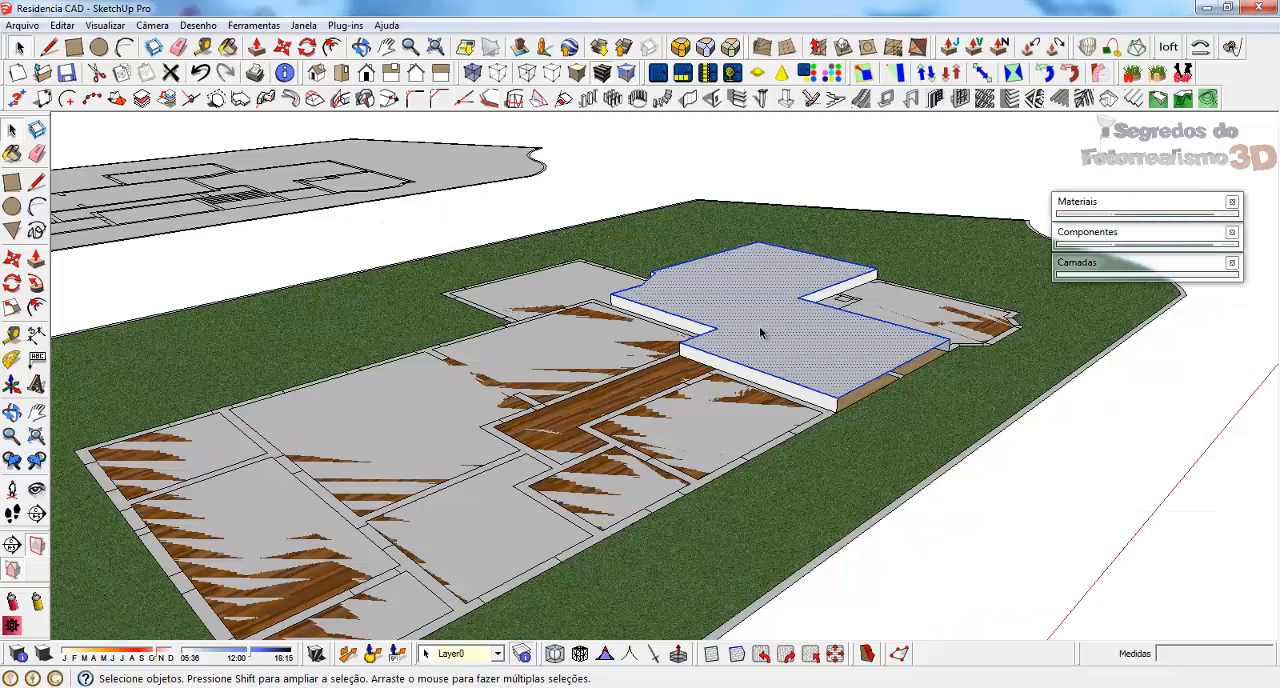
middle_click_drag(760, 333, 651, 390)
right_click(731, 348)
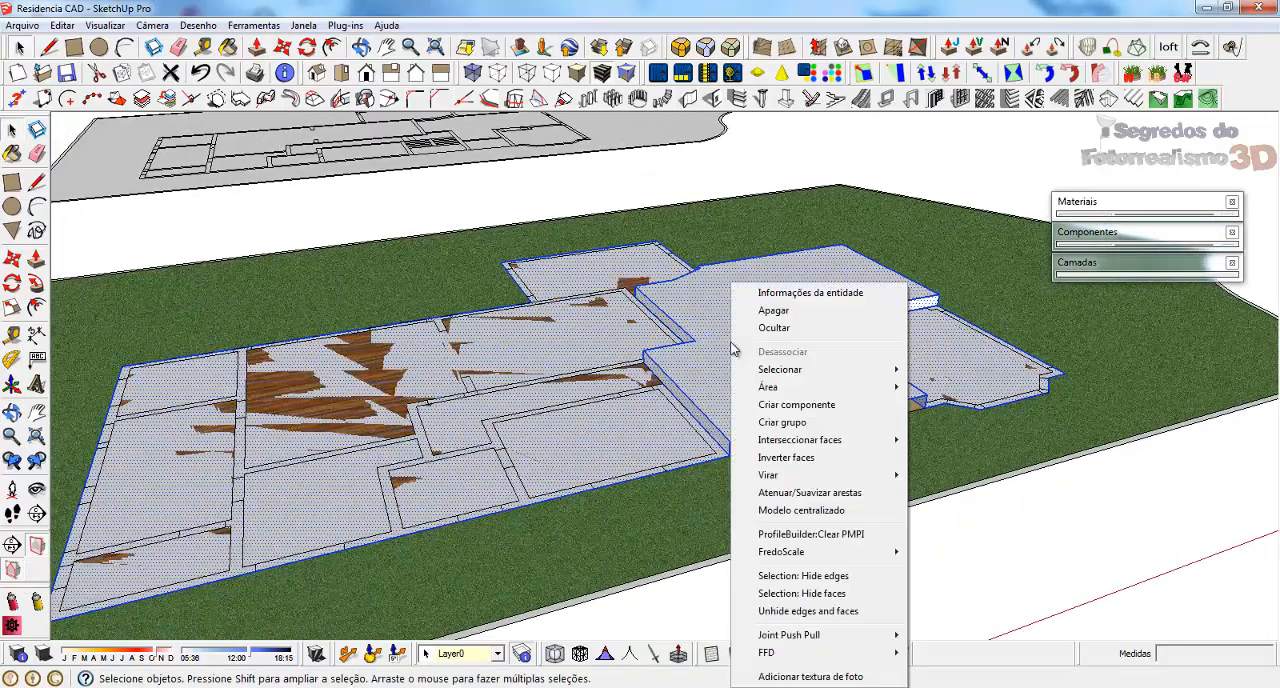
left_click(710, 366)
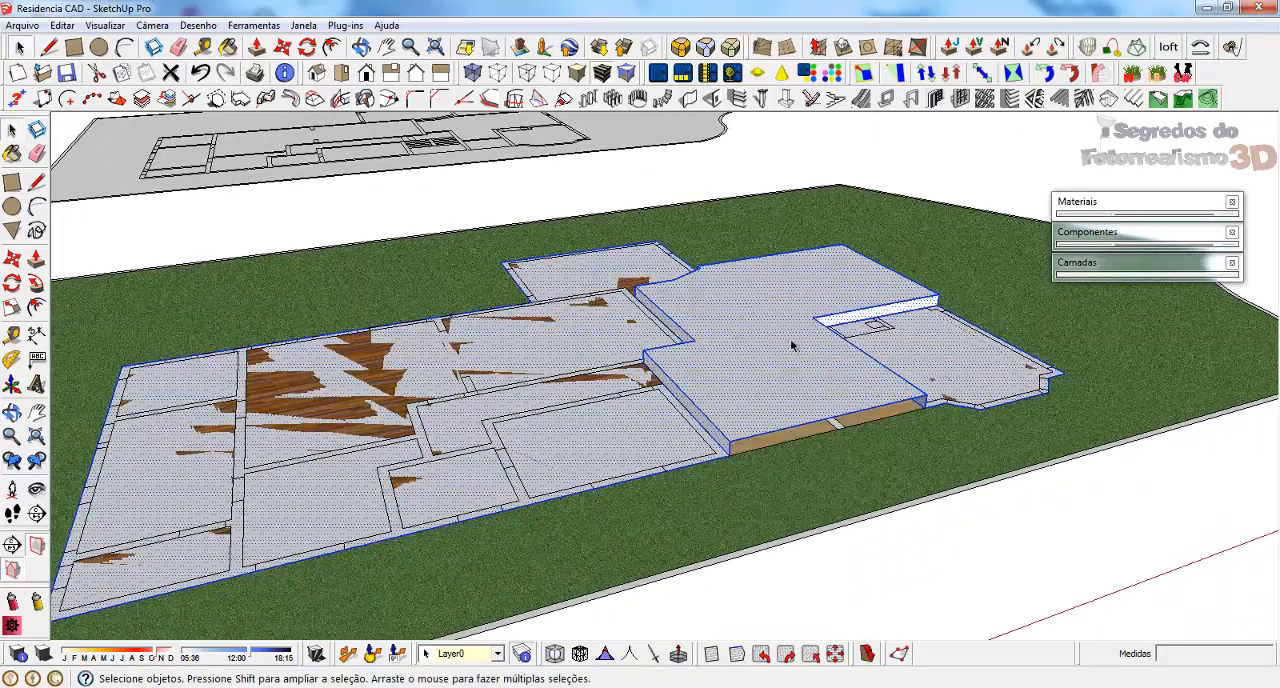
middle_click_drag(791, 345, 714, 382)
right_click(765, 341)
left_click(828, 427)
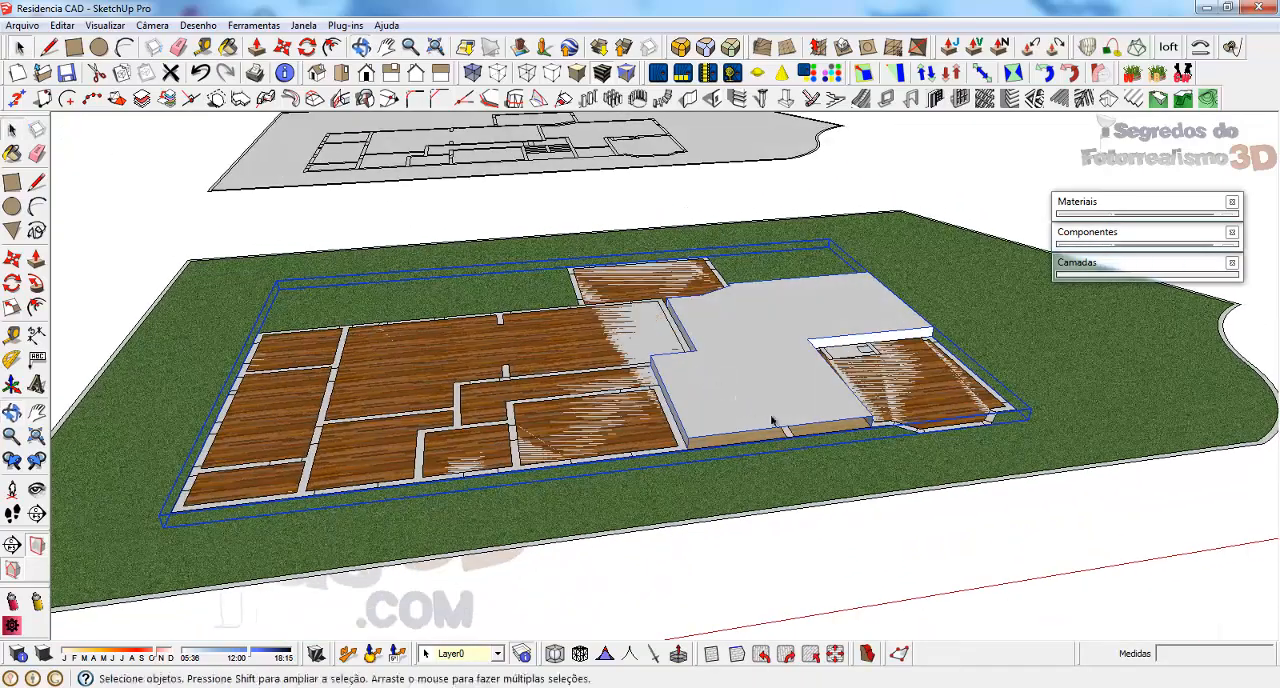
Hide everything except the floor group with the Hide All Unselected plugin
left_click(341, 27)
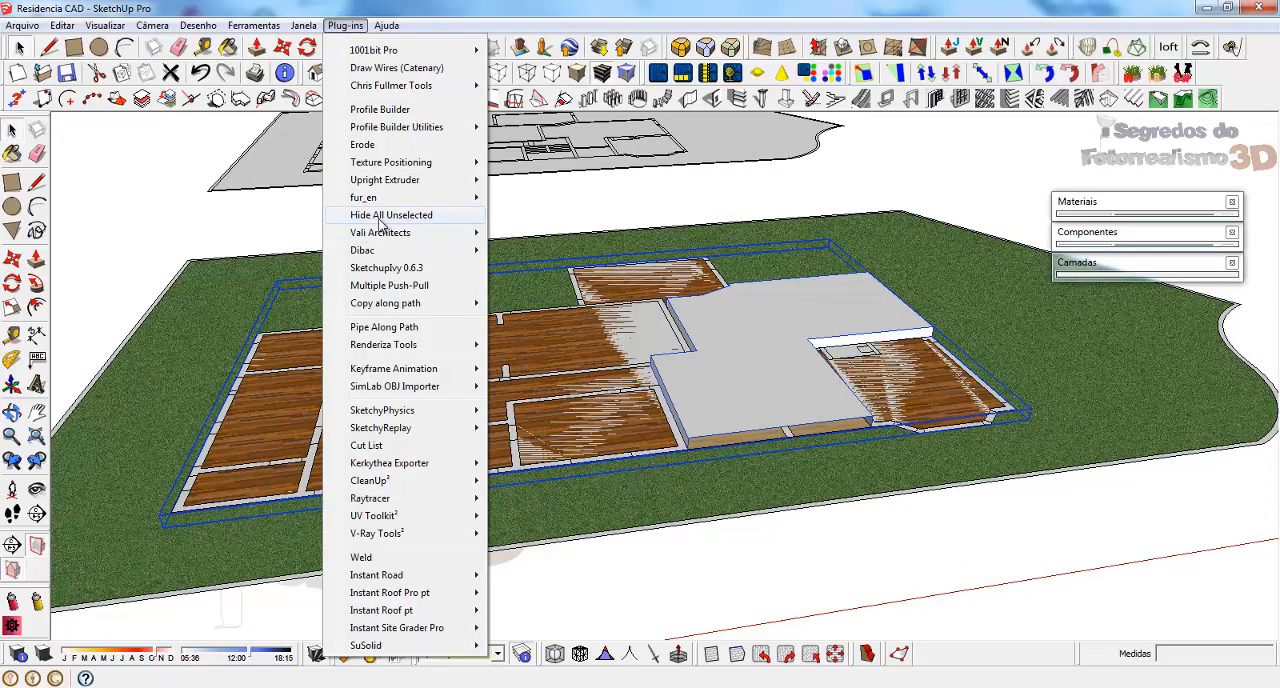
left_click(381, 217)
middle_click_drag(640, 297, 829, 206)
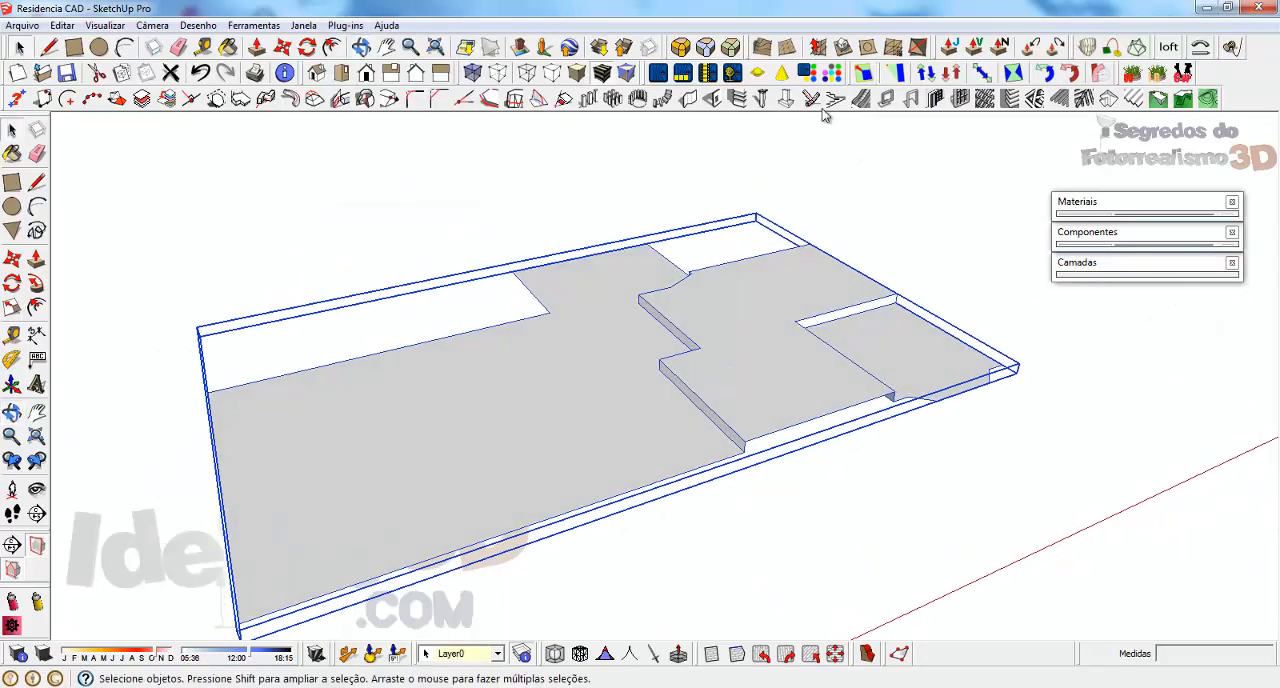
Try the Shell plugin on the floor group with a 15 cm thickness and undo it
left_click(260, 25)
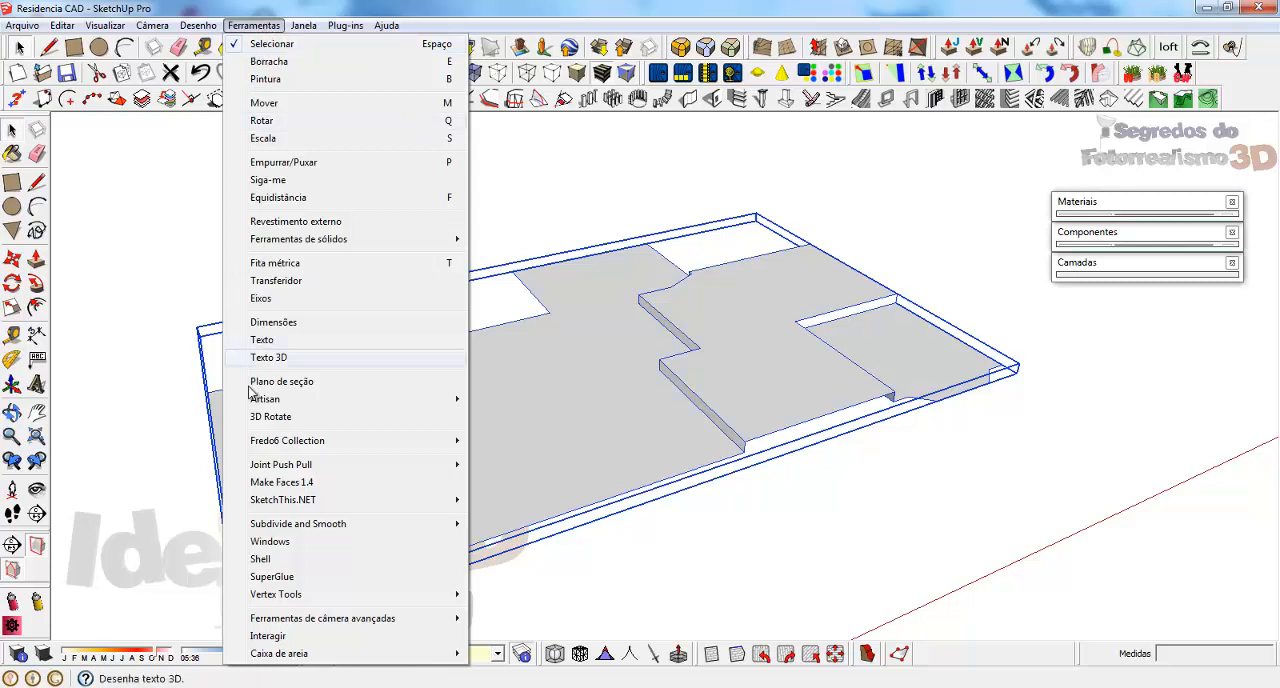
left_click(262, 559)
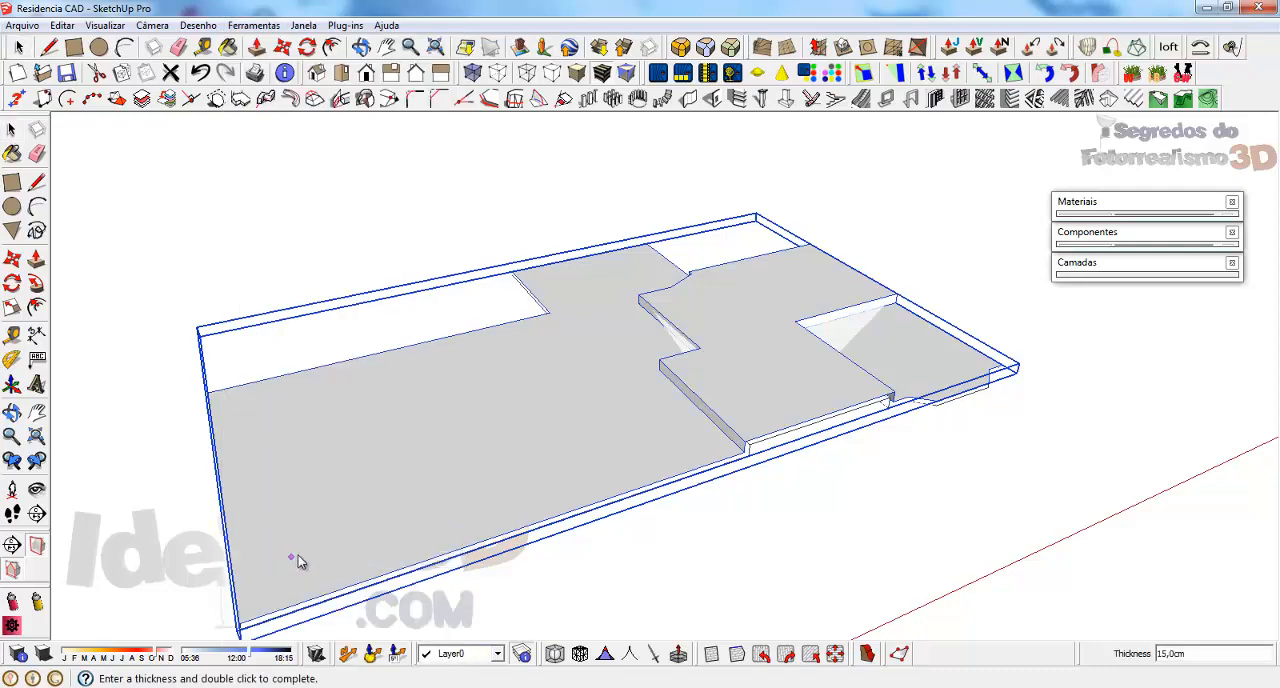
middle_click_drag(904, 352, 768, 264)
scroll(840, 400, "up", 5)
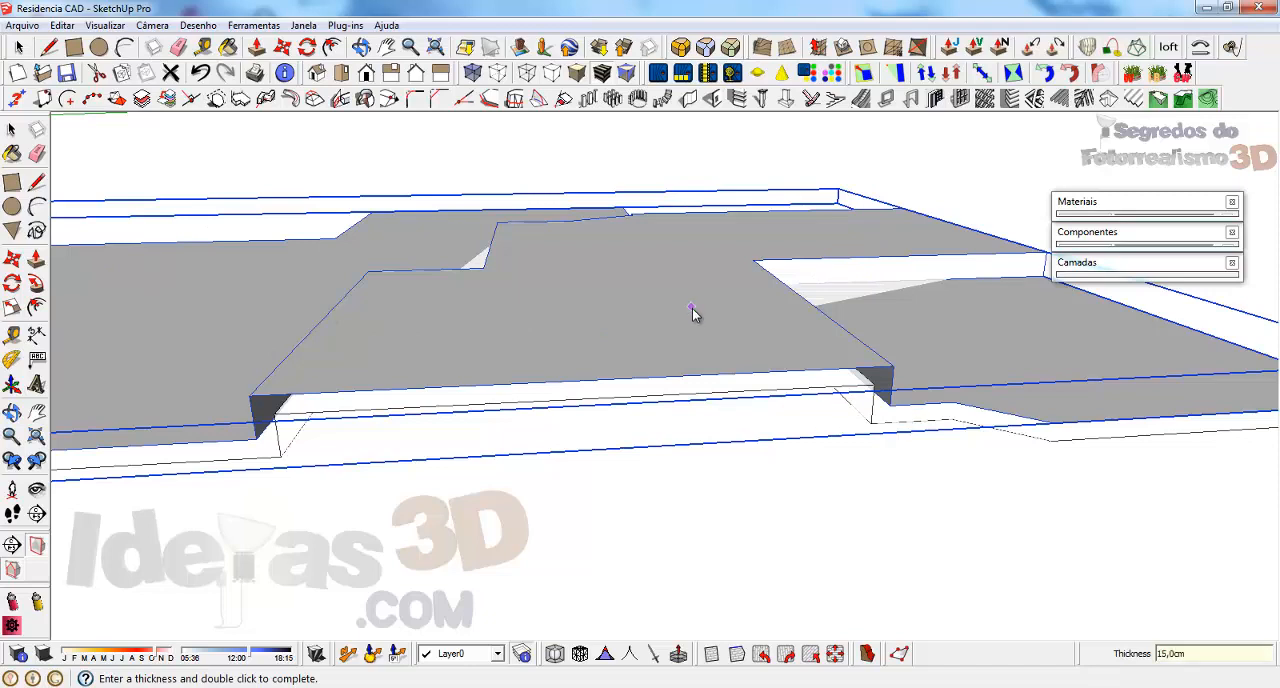
double_click(803, 382)
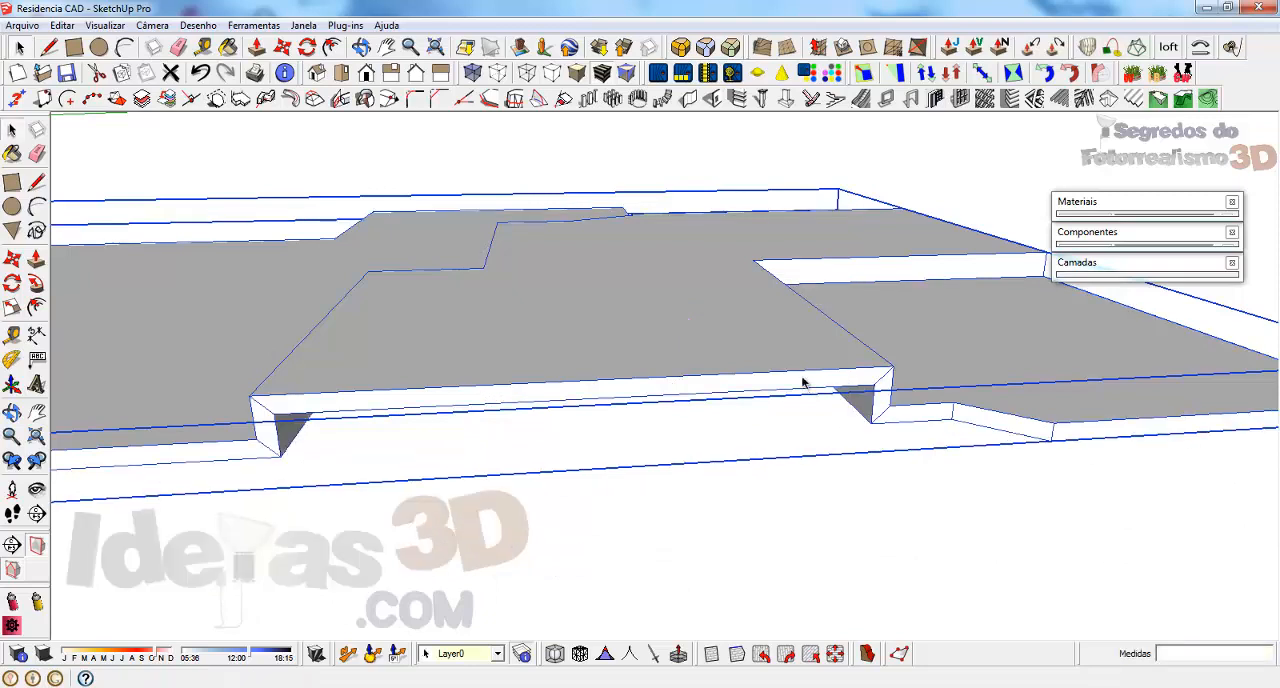
key("ctrl+z")
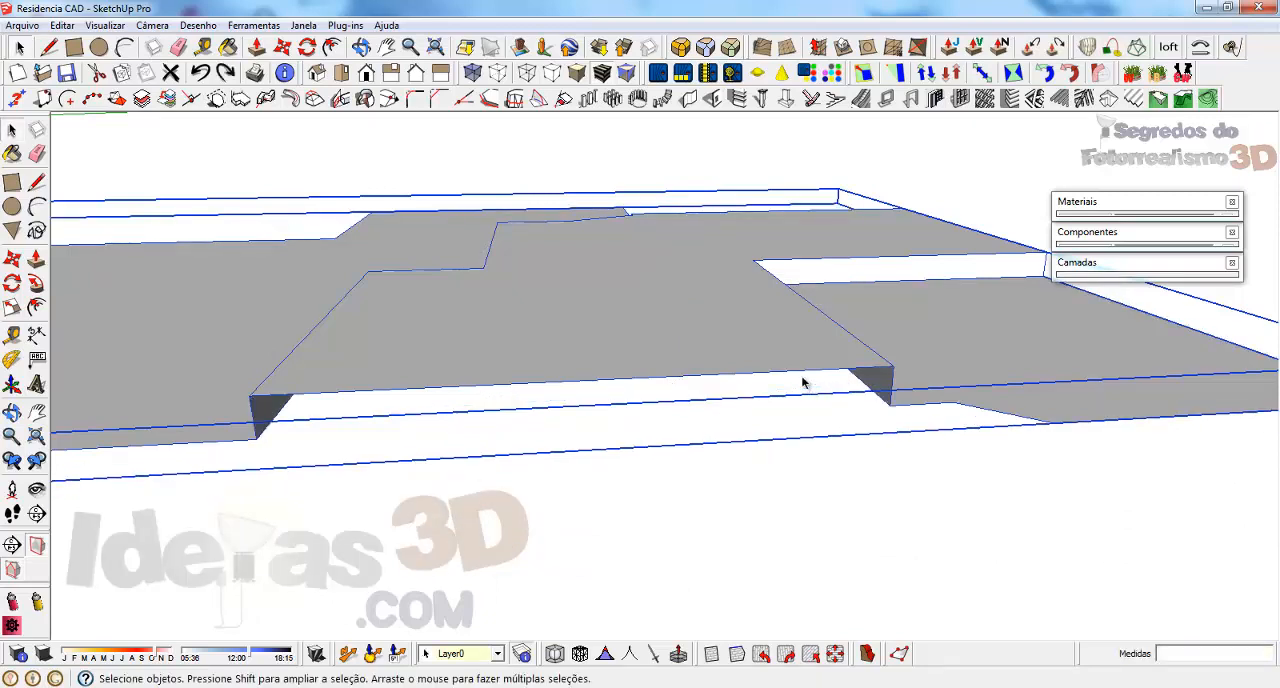
Thicken the floor group 15 cm with the Shell plugin
middle_click_drag(633, 360, 691, 260)
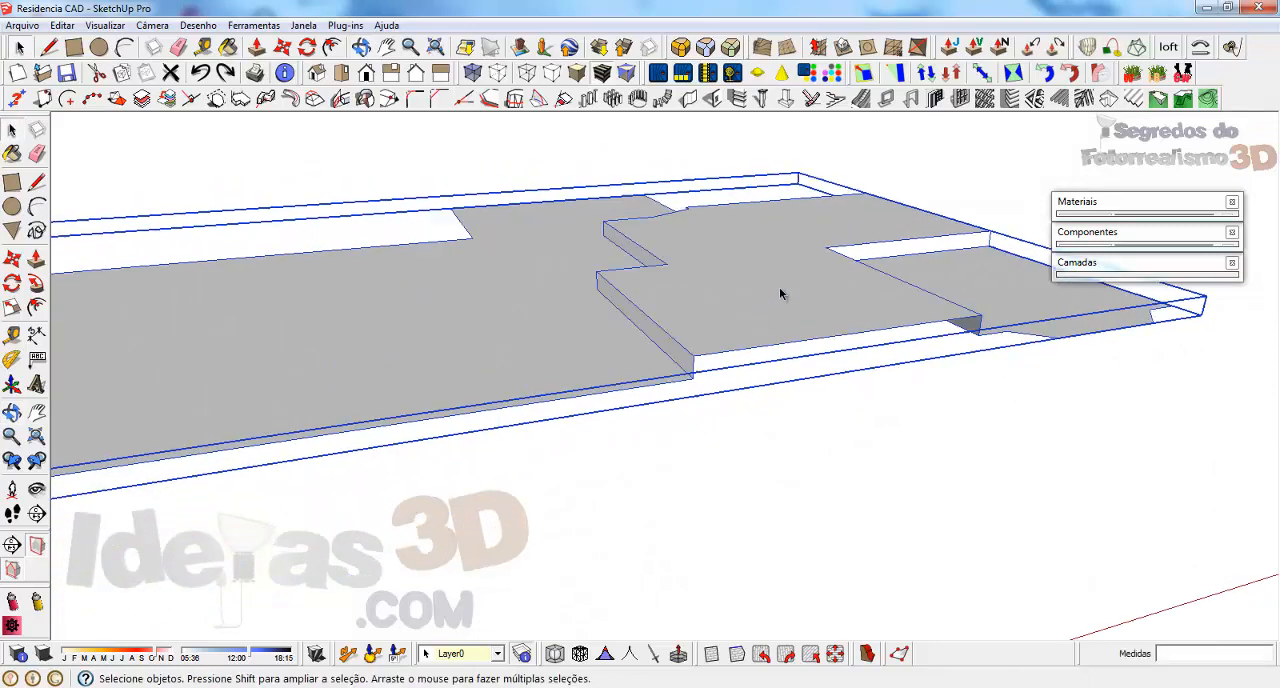
left_click(250, 25)
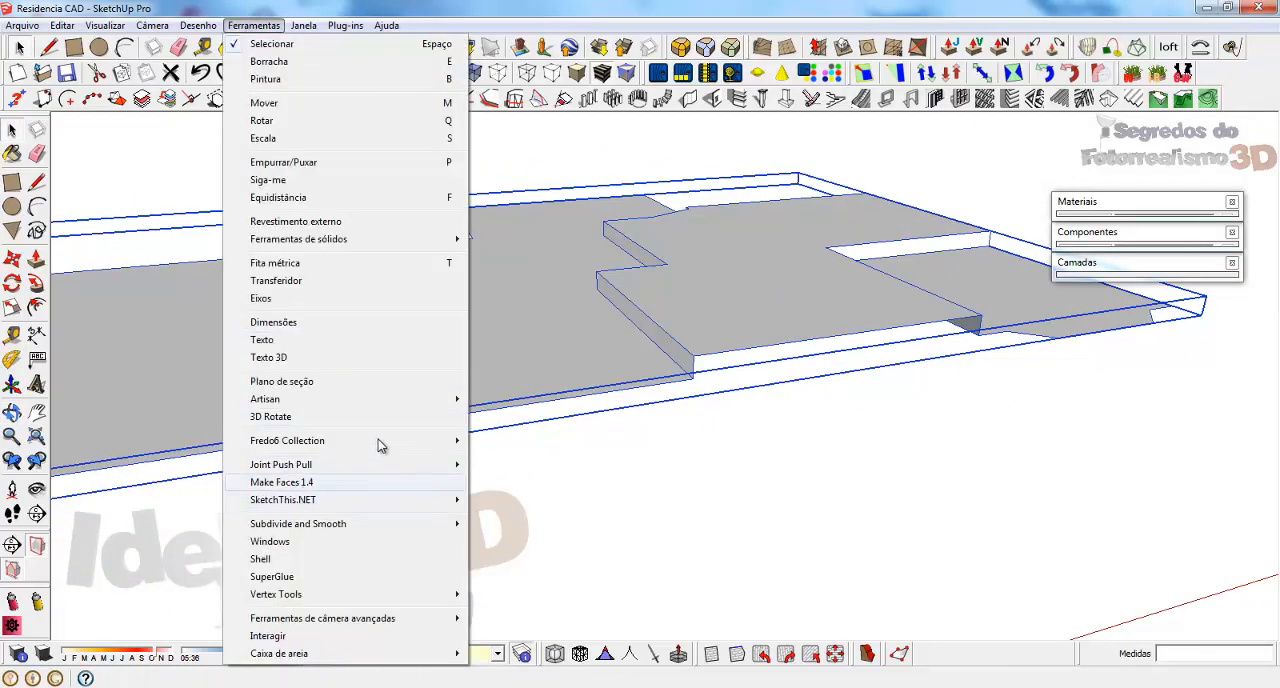
left_click(300, 558)
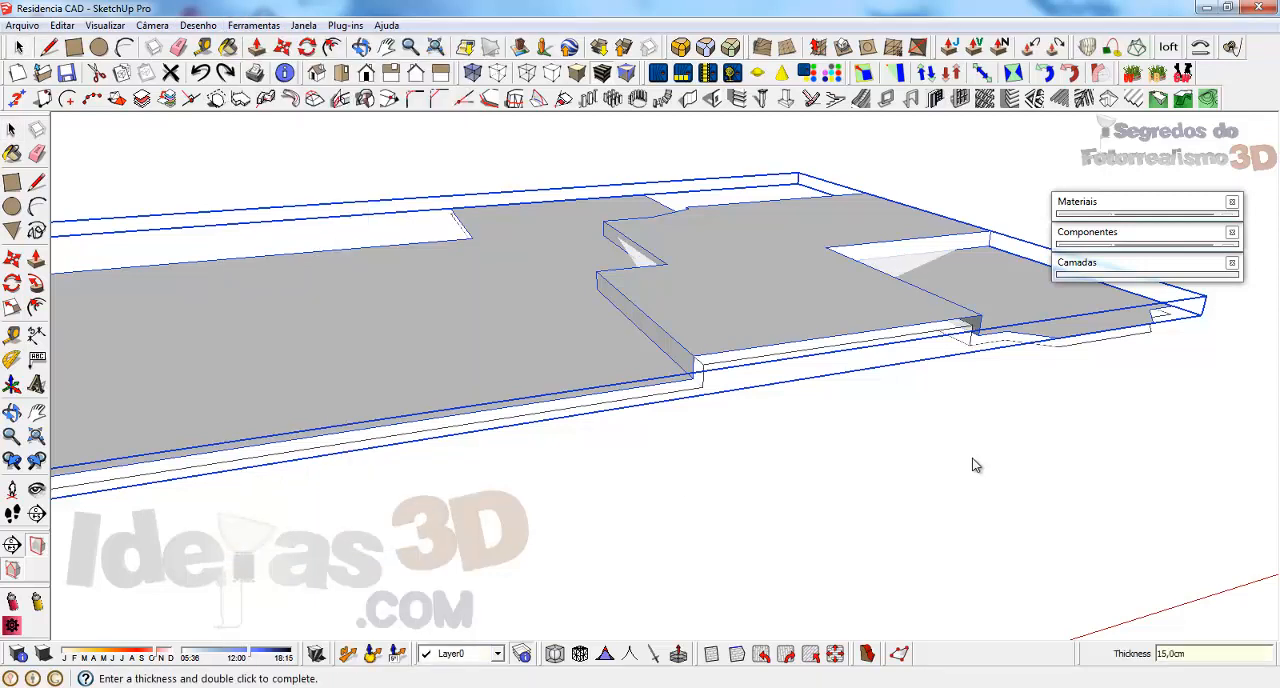
double_click(971, 457)
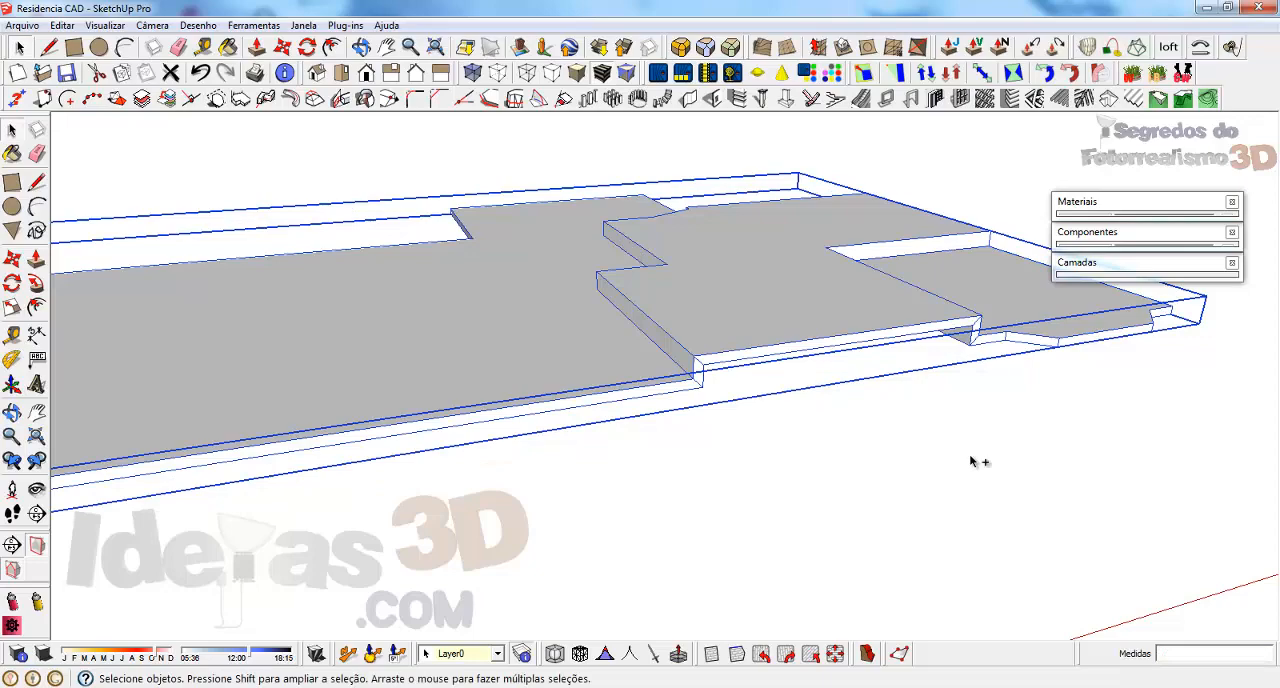
Examine the thickened floor group from several sides, checking the level changes and the slab thickness
middle_click_drag(769, 267, 337, 277)
scroll(337, 290, "up", 4)
middle_click_drag(351, 343, 437, 338)
scroll(556, 359, "down", 6)
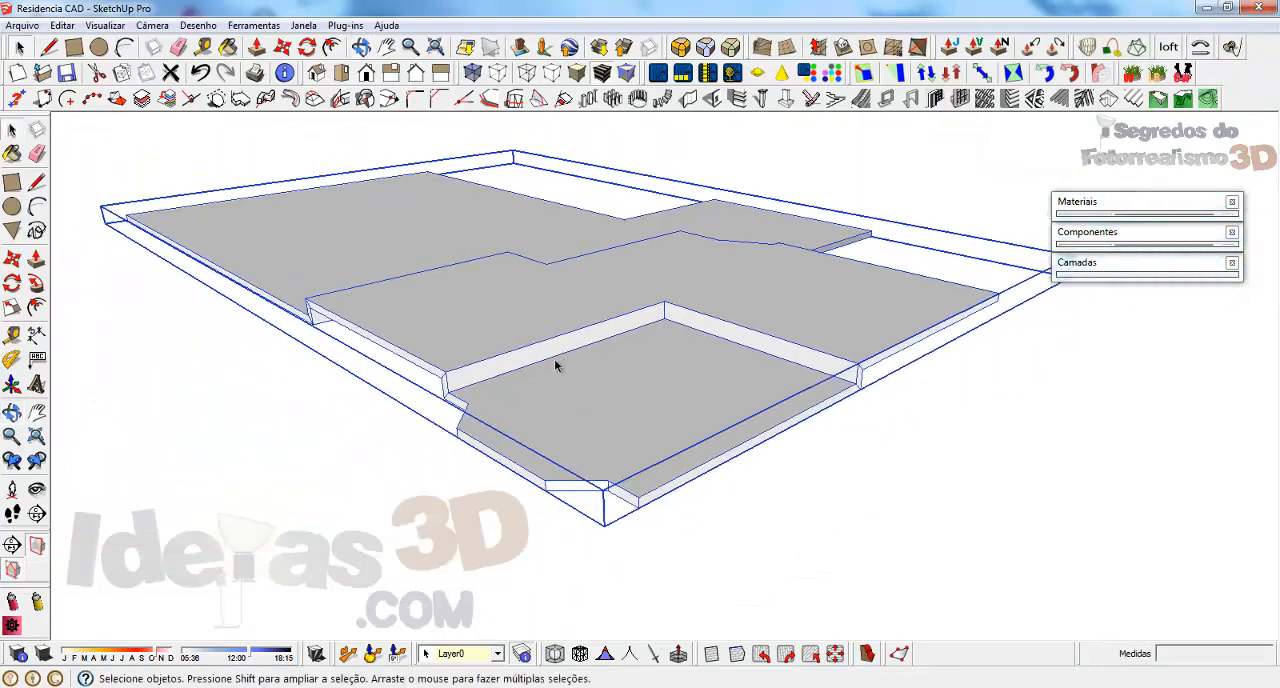
scroll(354, 298, "up", 2)
middle_click_drag(598, 219, 40, 280)
scroll(651, 293, "up", 4)
middle_click_drag(651, 293, 1262, 308)
middle_click_drag(695, 373, 578, 343)
scroll(565, 345, "down", 3)
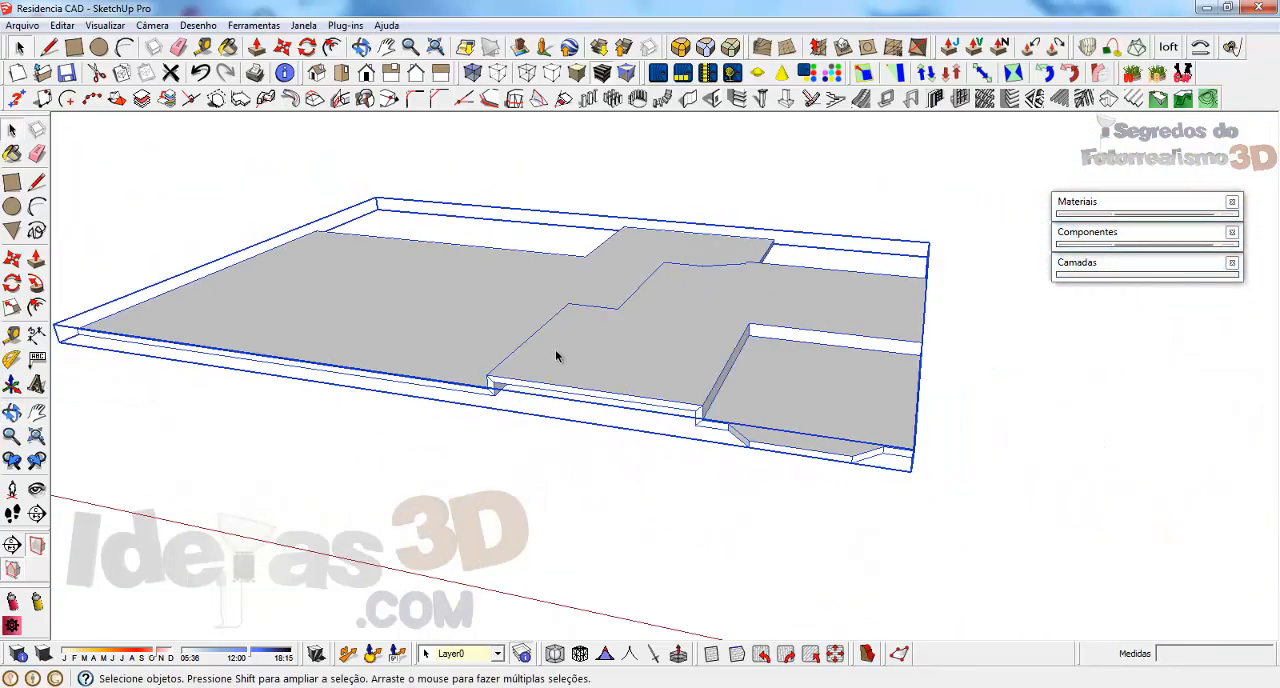
Explode the floor group and the group nested inside it into loose geometry
right_click(557, 352)
left_click(610, 325)
scroll(463, 366, "up", 5)
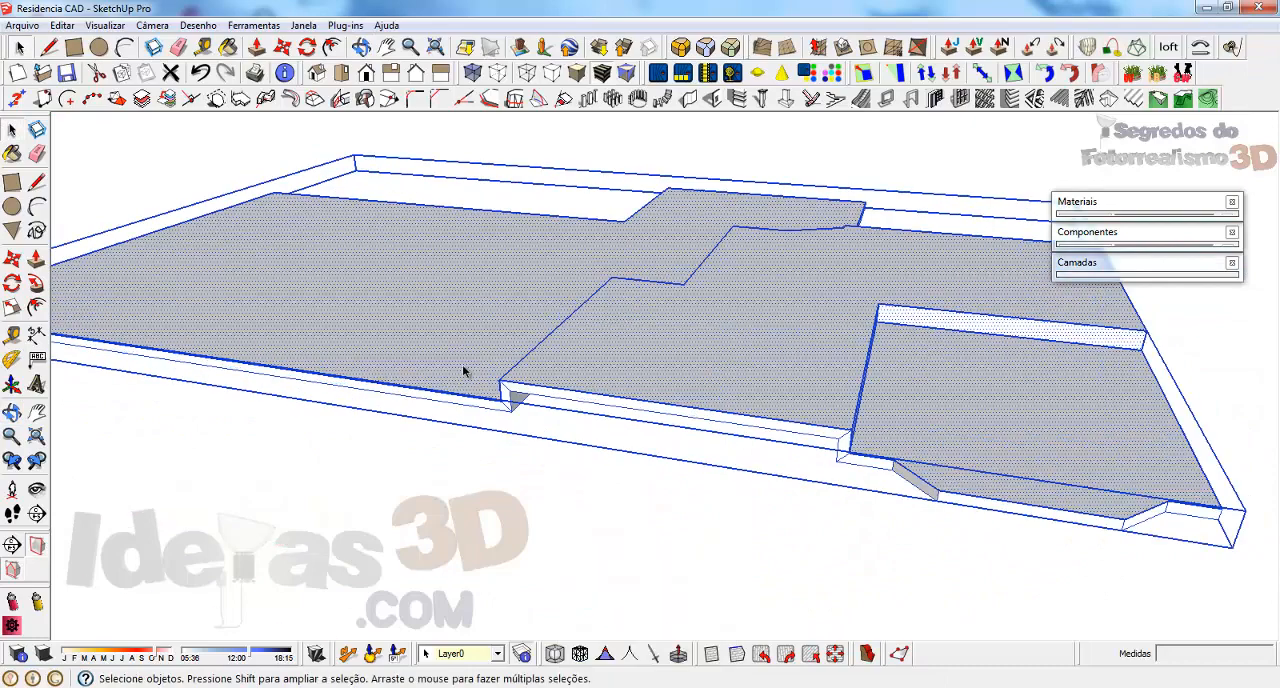
left_click(514, 429)
middle_click_drag(570, 383, 474, 280)
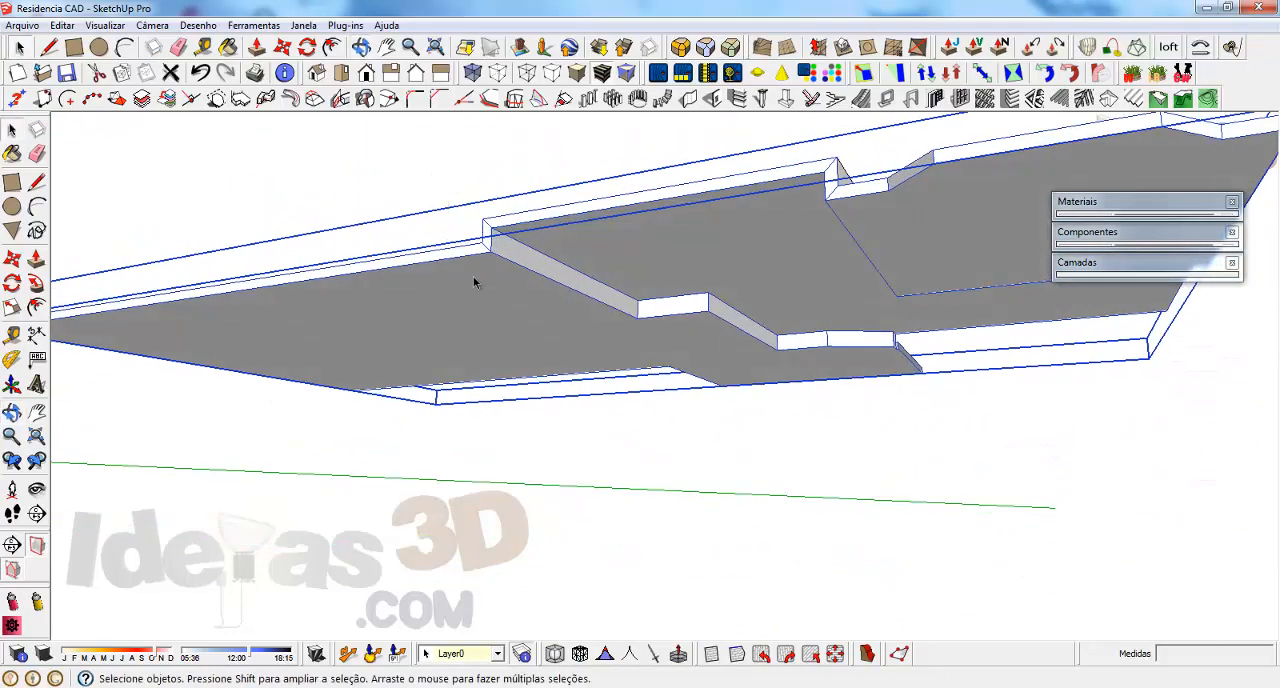
scroll(480, 265, "up", 2)
right_click(490, 224)
left_click(549, 322)
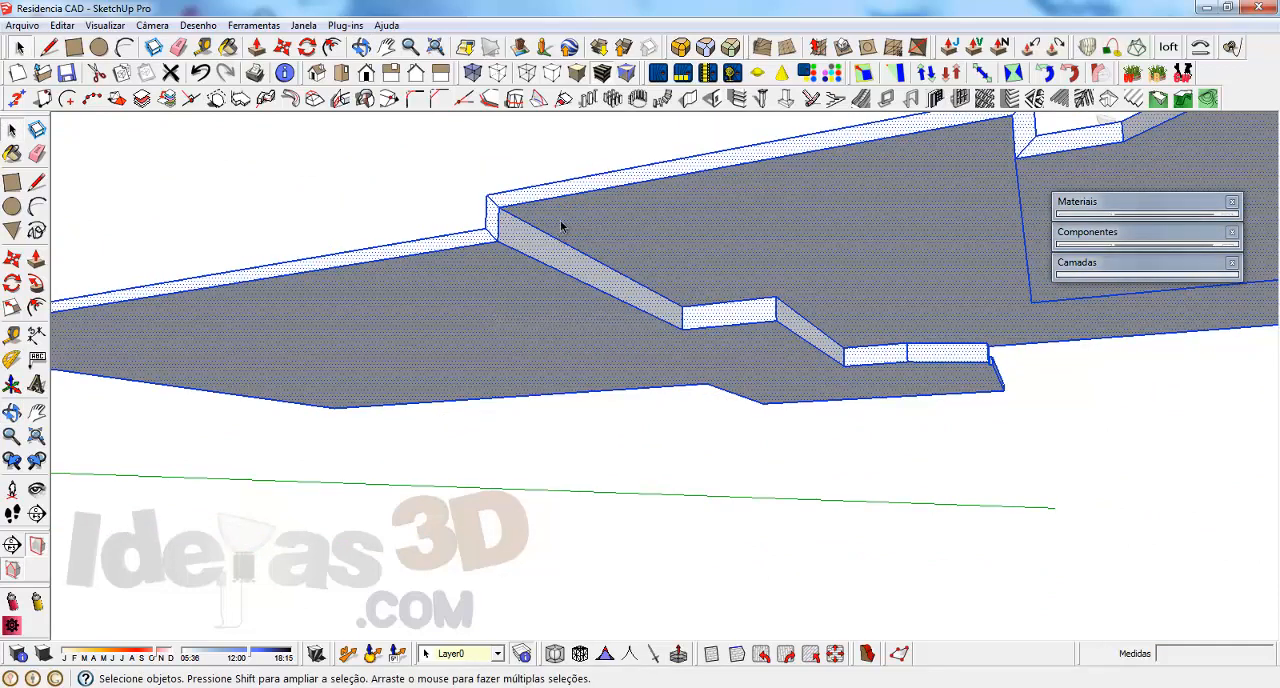
Erase the diagonal seam edges on the slab's side faces at the corners of the level changes
mouse_move(560, 229)
middle_mouse_down()
mouse_move(608, 397)
mouse_move(586, 374)
mouse_move(543, 437)
middle_mouse_up()
key("e")
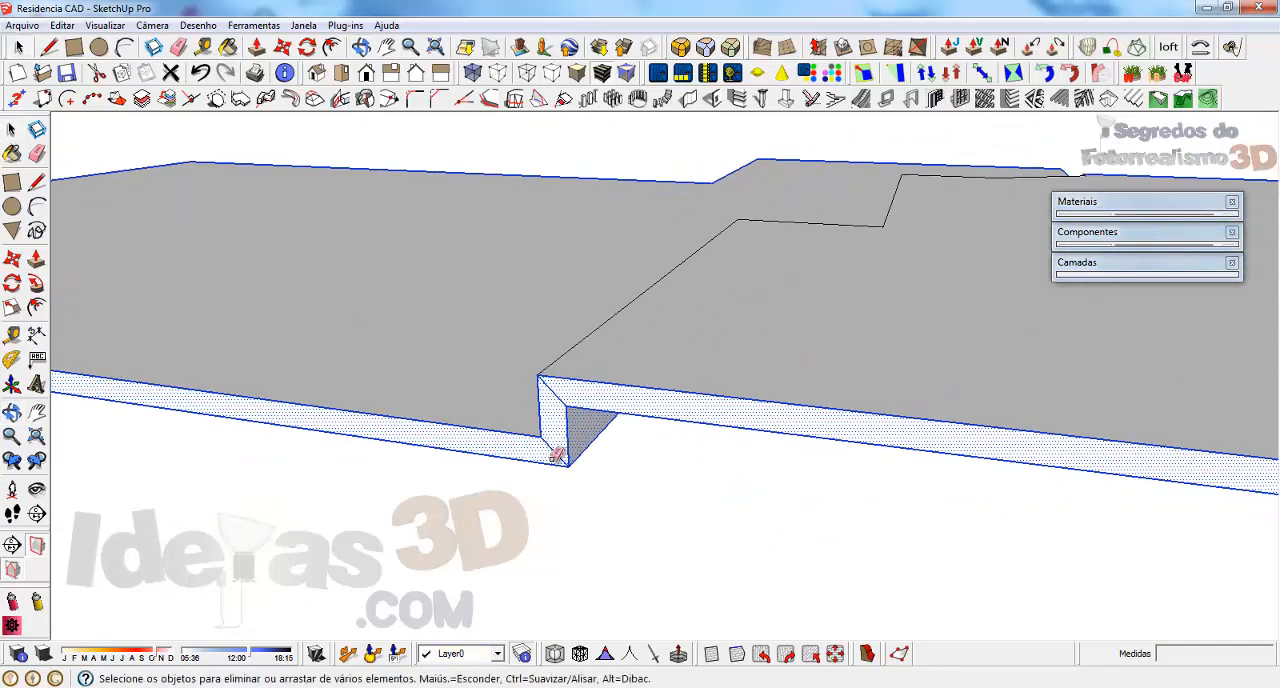
mouse_move(551, 384)
middle_mouse_down()
mouse_move(420, 309)
mouse_move(766, 363)
mouse_move(693, 403)
middle_mouse_up()
mouse_move(686, 356)
middle_mouse_down()
mouse_move(874, 286)
mouse_move(423, 354)
mouse_move(506, 371)
mouse_move(698, 470)
middle_mouse_up()
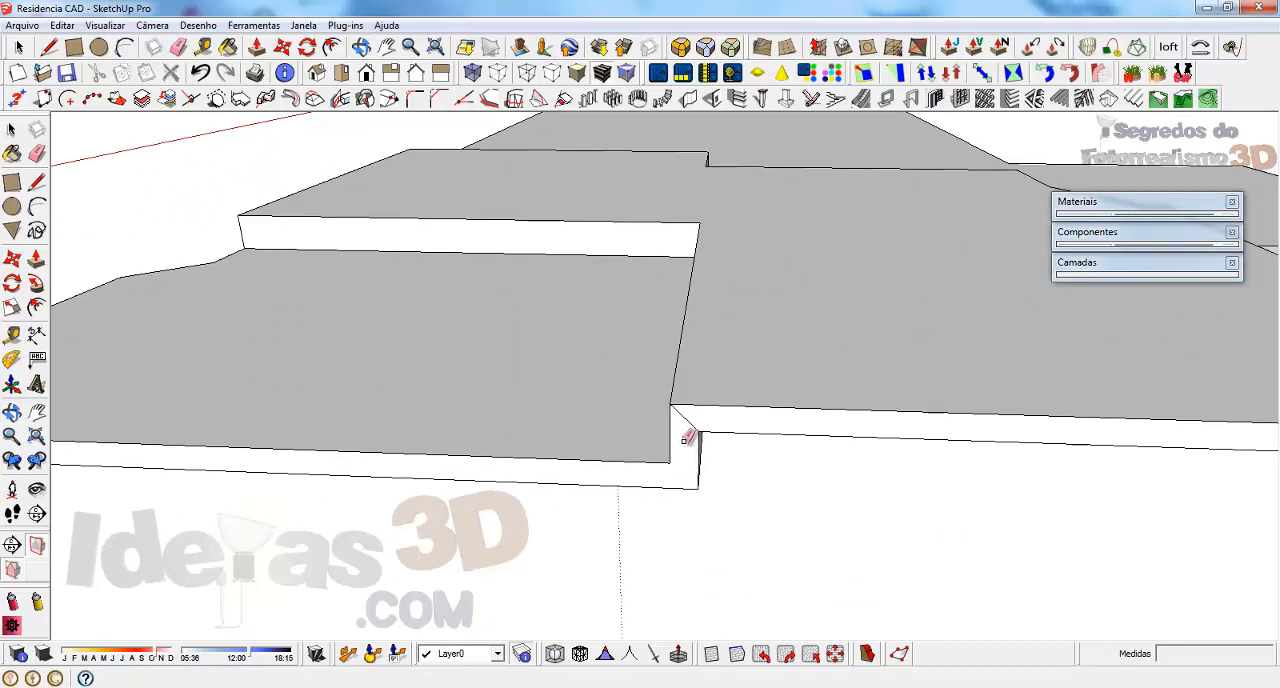
middle_click_drag(609, 409, 740, 383)
Push/Pull the narrow side face beneath the raised slab's corner by 5 cm to align it with the adjoining edge
key("space")
left_click(729, 498)
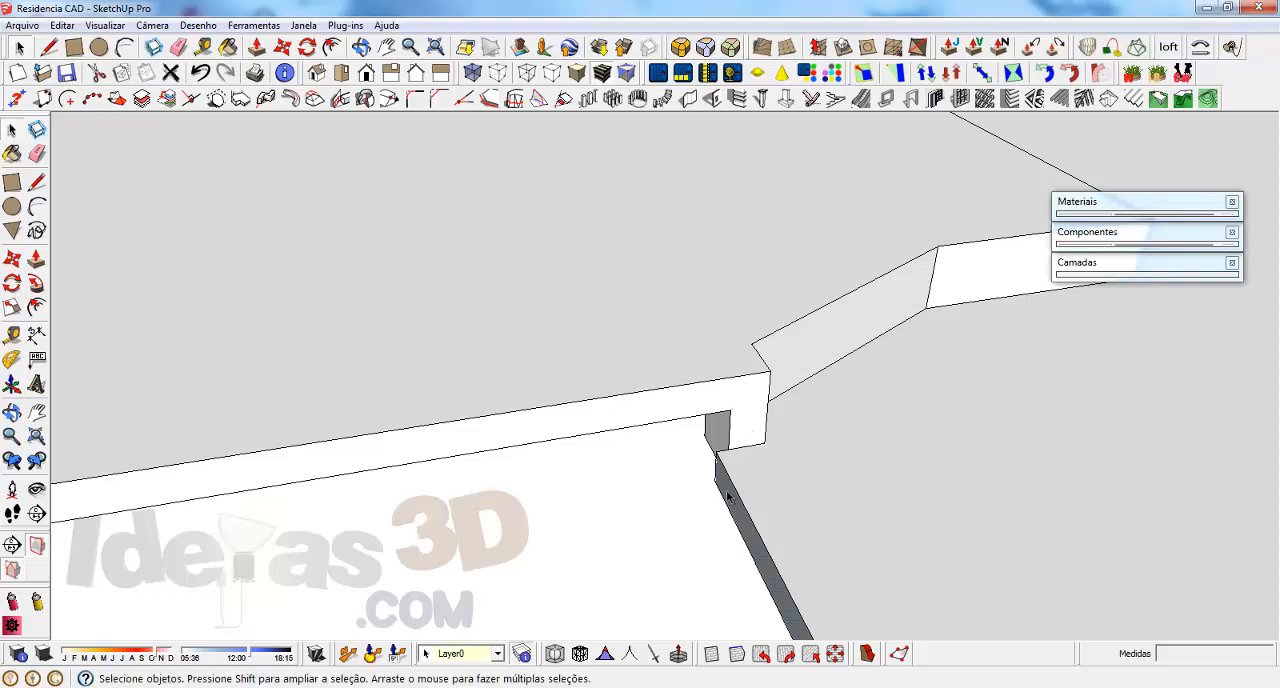
key("p")
left_click(729, 496)
left_click(729, 433)
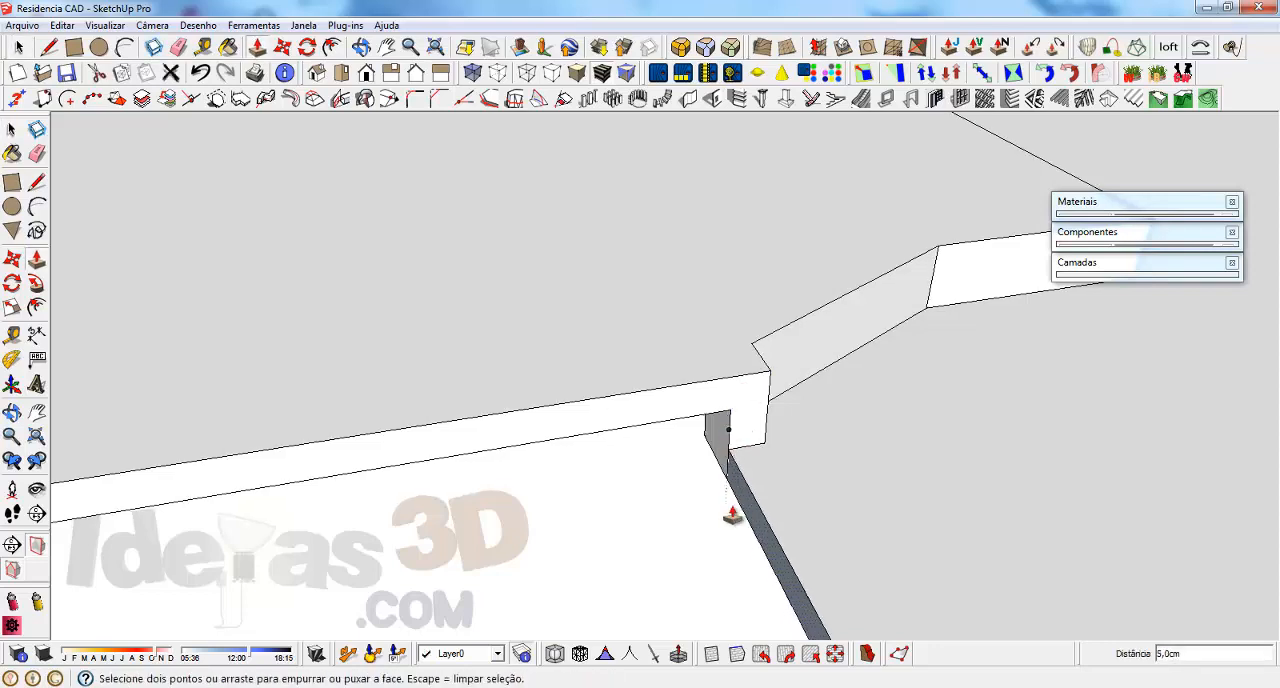
key("space")
middle_click_drag(733, 490, 282, 420)
Orient the slab's faces consistently with the lower floor's top face
right_click(794, 457)
left_click(829, 207)
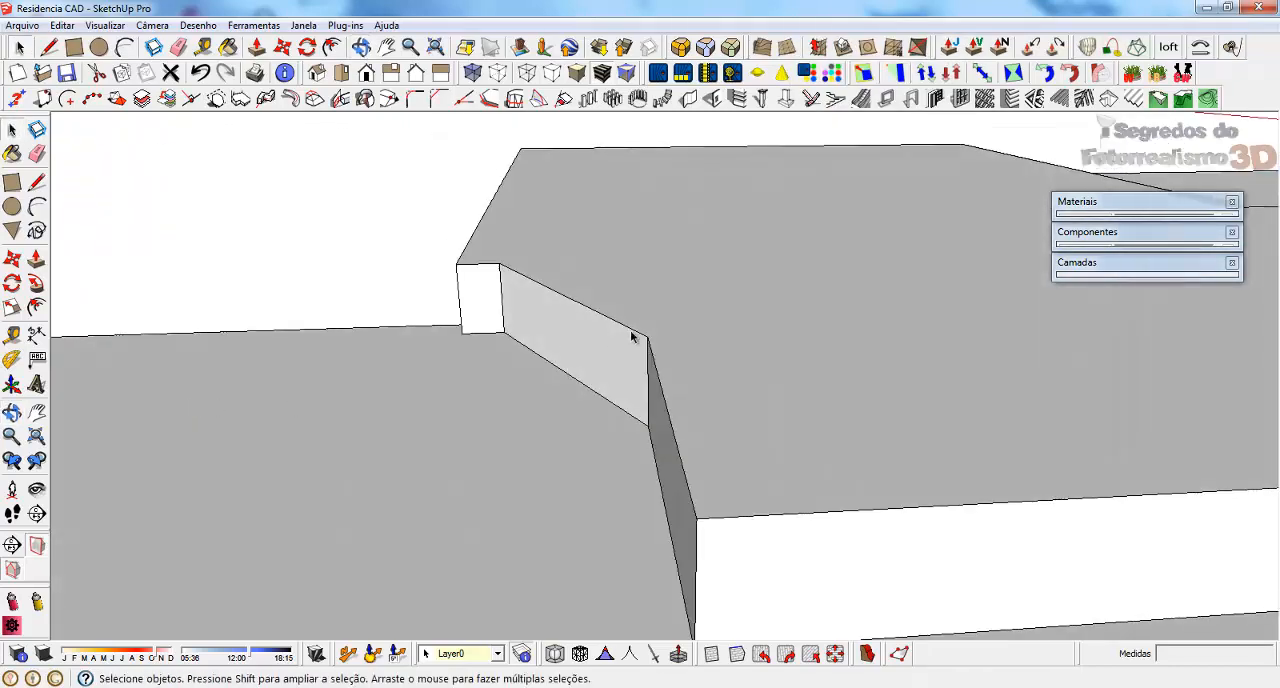
scroll(634, 334, "down", 5)
middle_click_drag(606, 360, 546, 317)
right_click(546, 317)
left_click(601, 446)
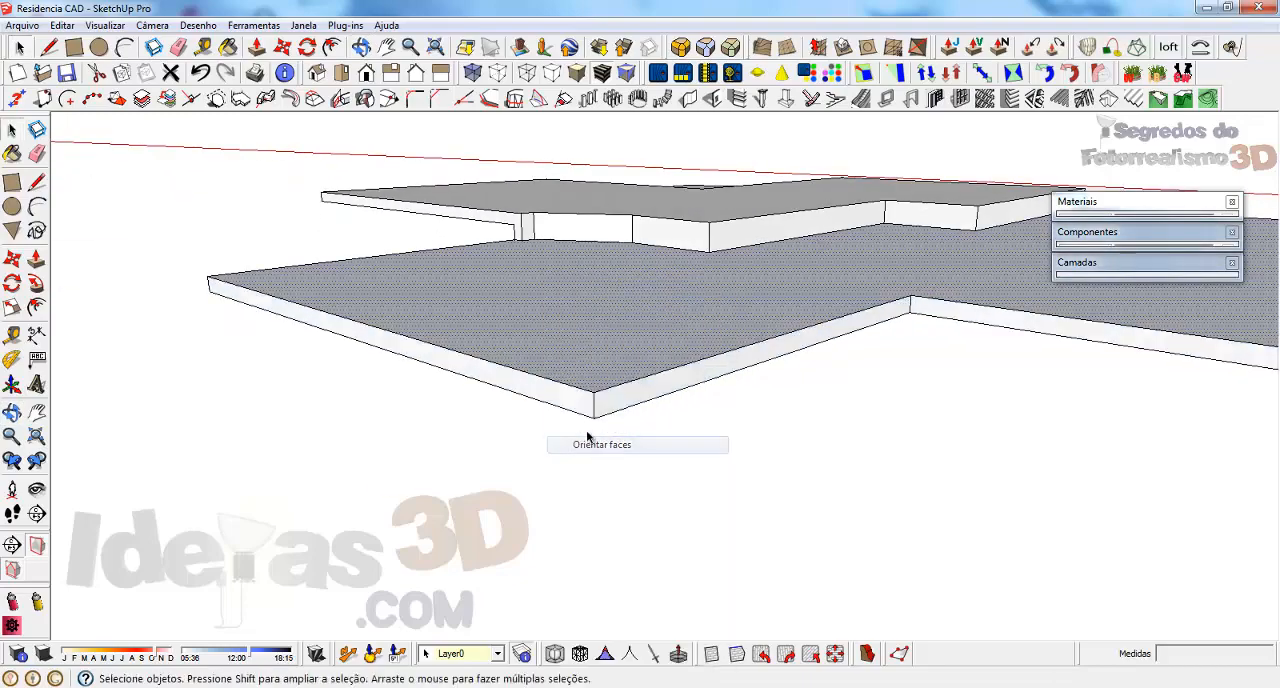
Examine the slab's step corners and outer edges for leftover seam lines
middle_click_drag(623, 243, 1131, 292)
scroll(669, 277, "up", 5)
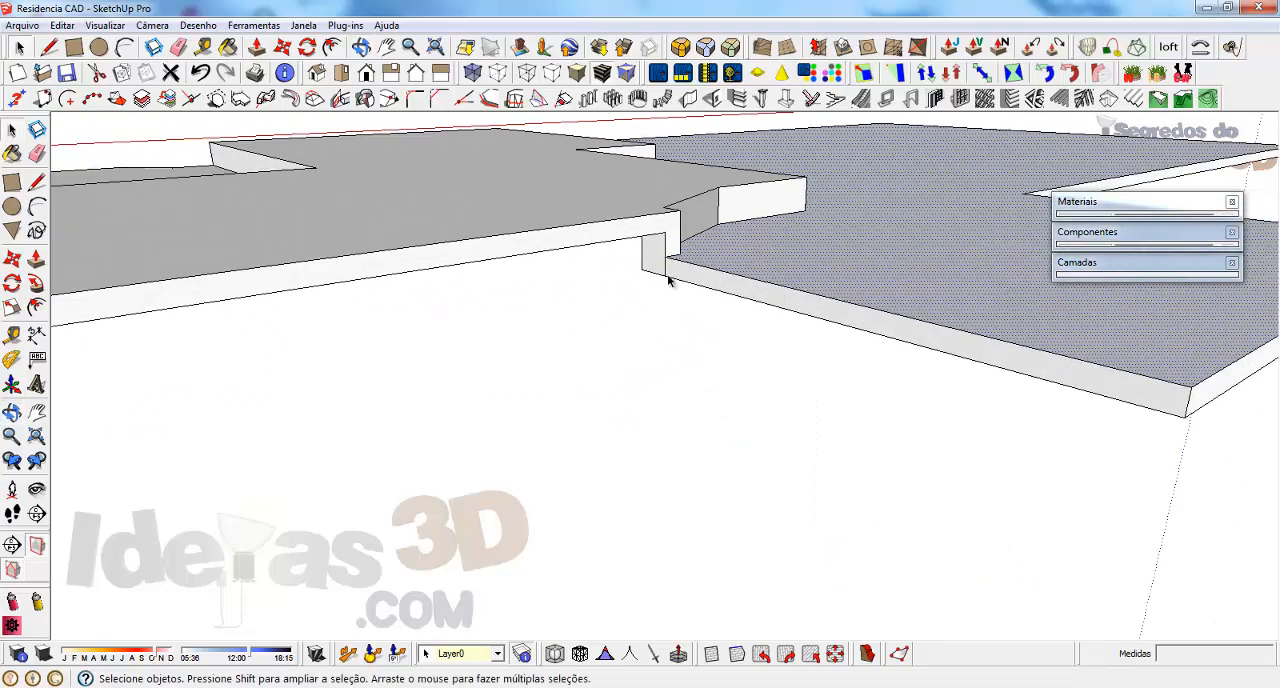
mouse_move(689, 266)
middle_mouse_down()
mouse_move(929, 217)
mouse_move(840, 244)
mouse_move(743, 297)
mouse_move(485, 340)
mouse_move(423, 322)
middle_mouse_up()
key("e")
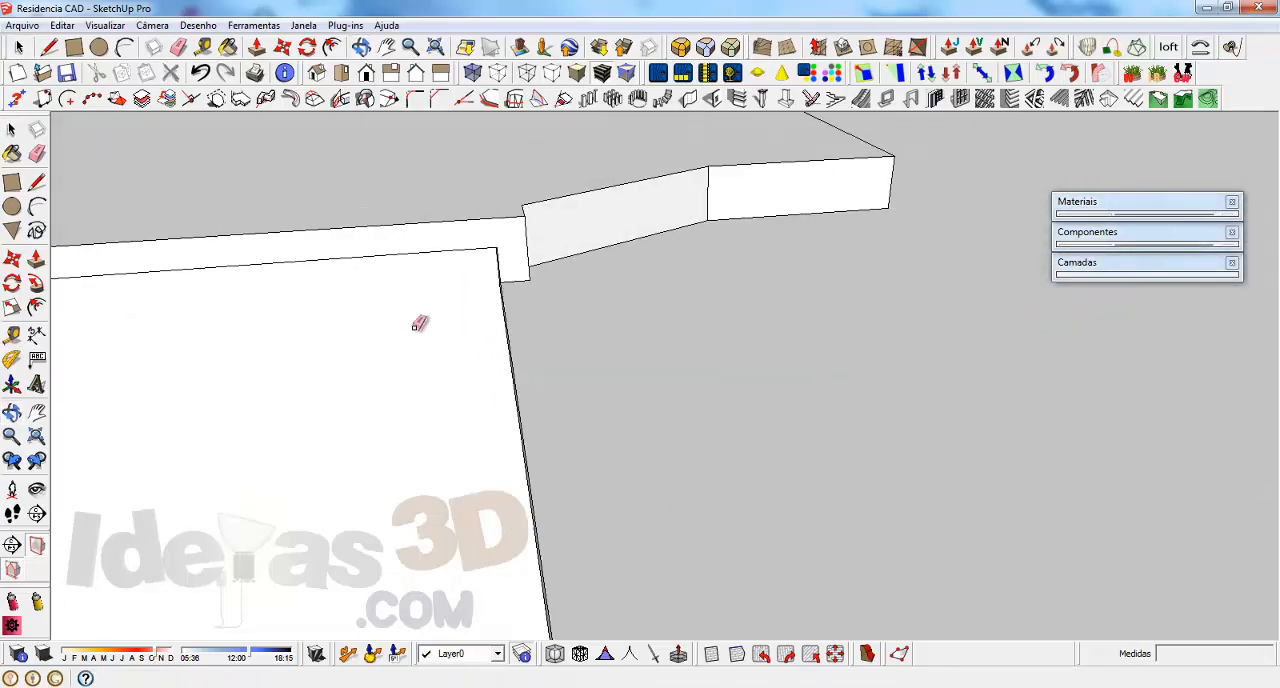
middle_click_drag(557, 257, 254, 231)
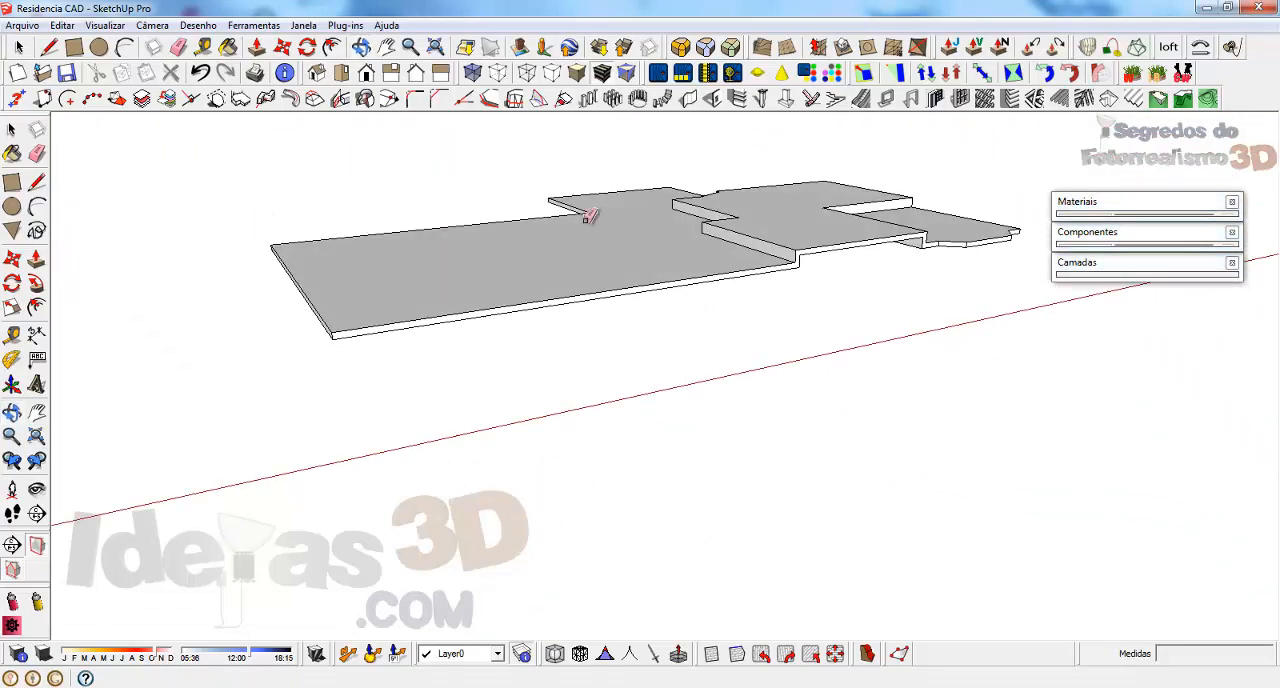
scroll(850, 195, "up", 5)
middle_click_drag(843, 204, 735, 236)
scroll(842, 278, "down", 4)
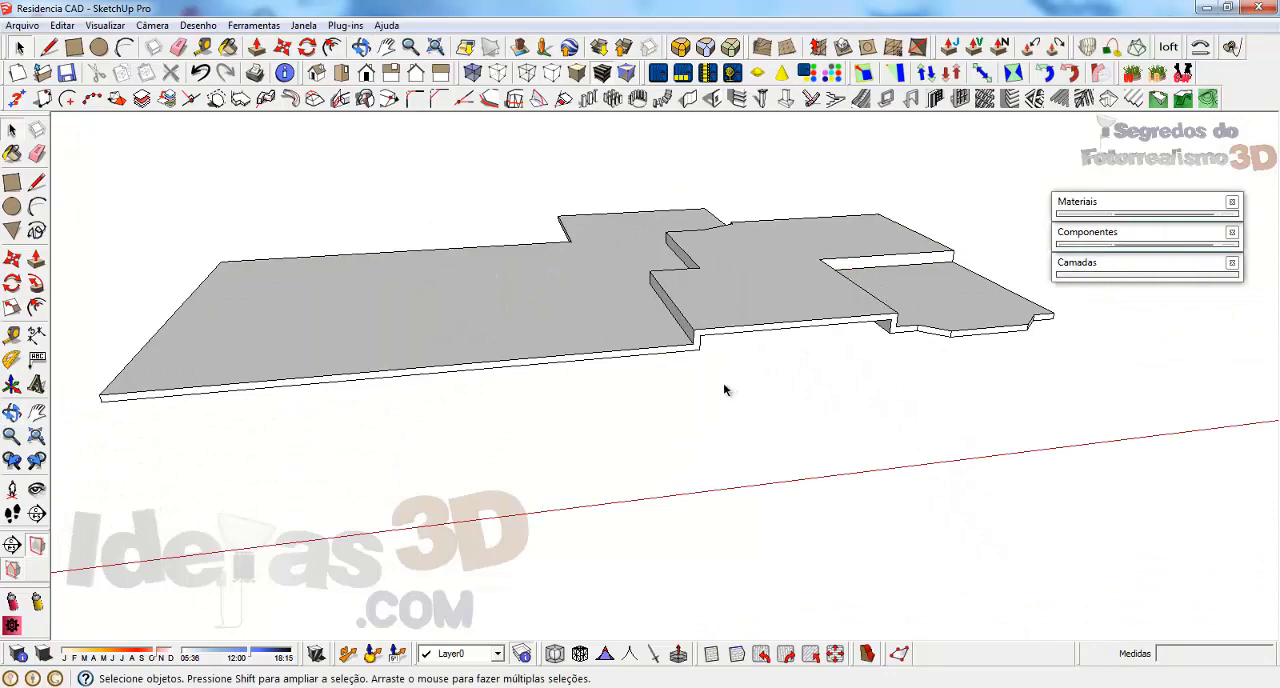
Unhide all hidden objects of the model
left_click(62, 25)
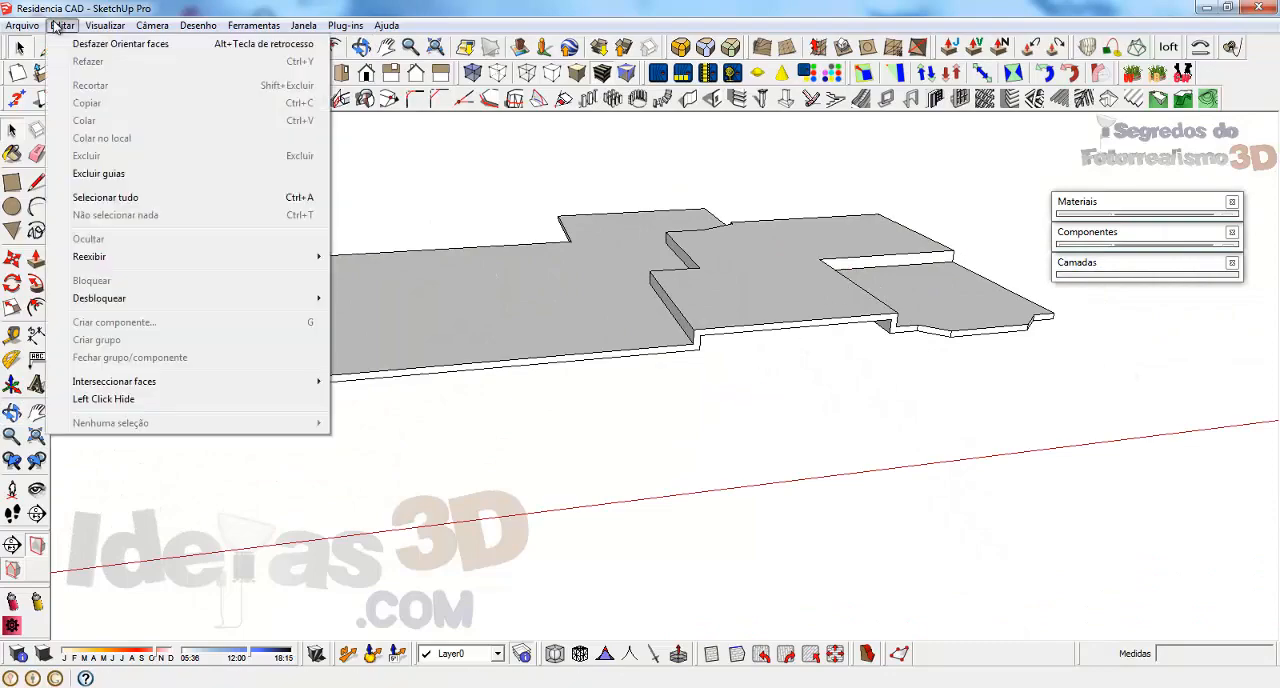
mouse_move(260, 257)
left_click(373, 291)
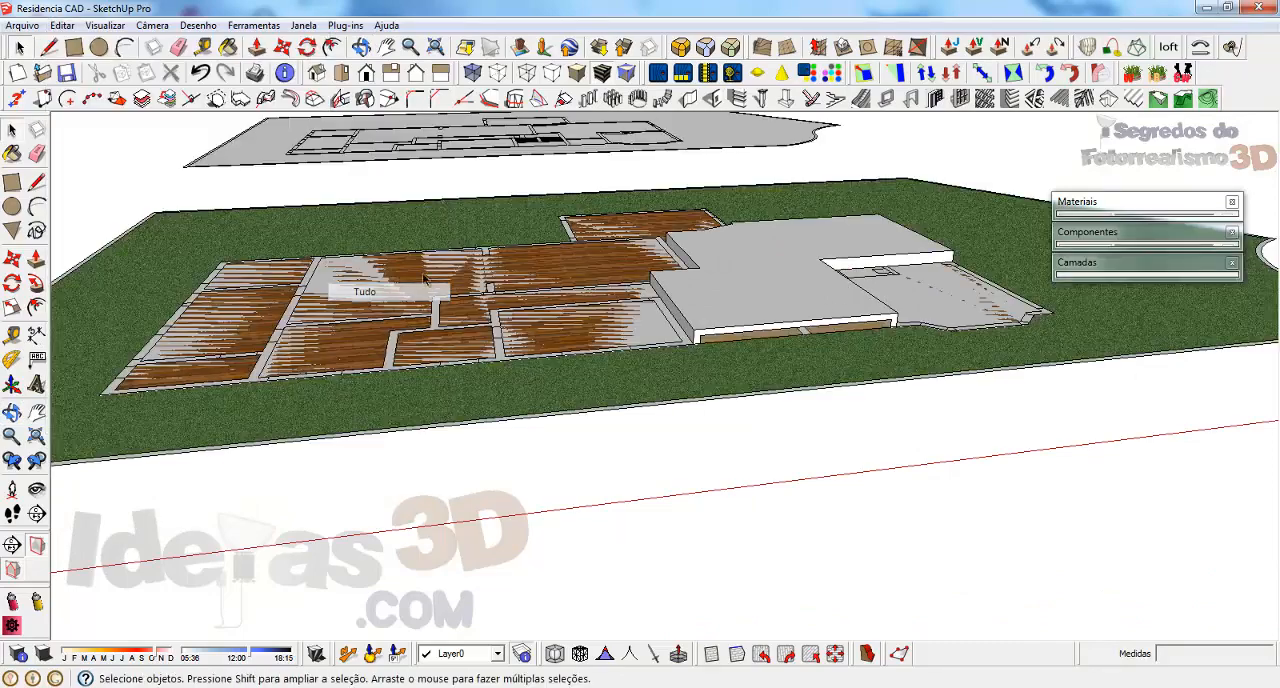
Select all connected geometry of the thickened slab and make it one group
middle_click_drag(525, 260, 334, 314)
scroll(627, 401, "up", 1)
scroll(600, 385, "up", 3)
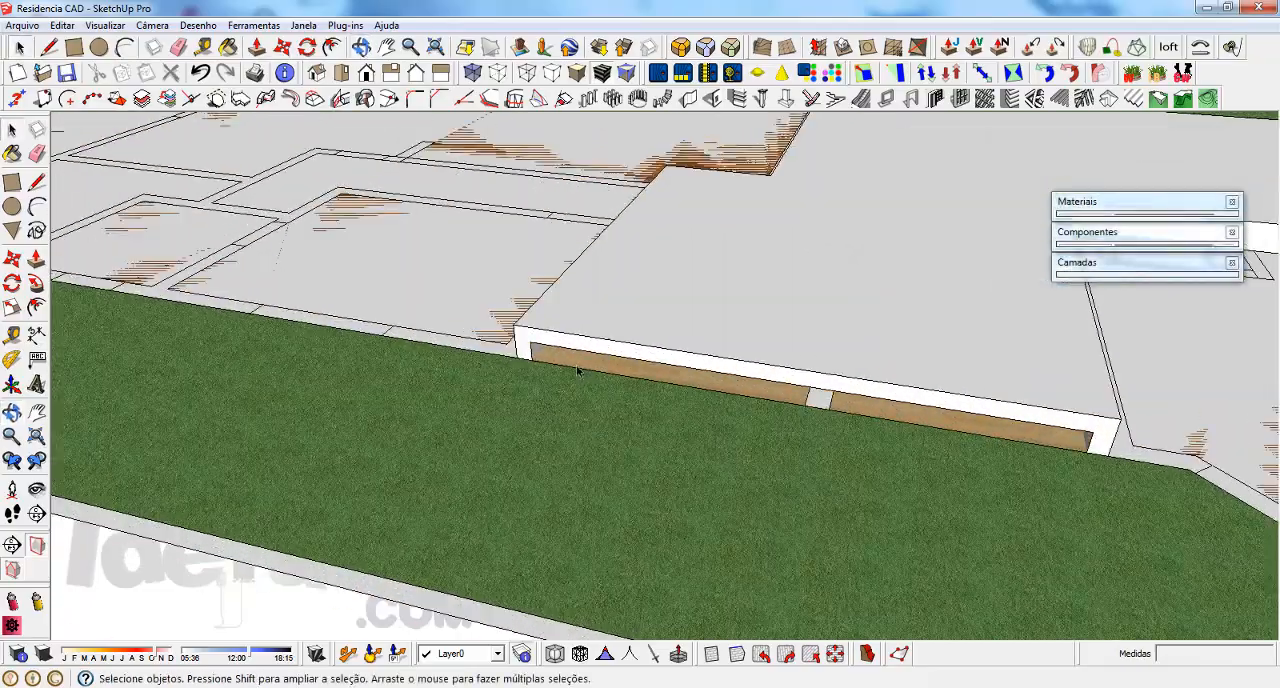
scroll(755, 355, "down", 2)
middle_click_drag(634, 351, 606, 271)
scroll(606, 271, "up", 3)
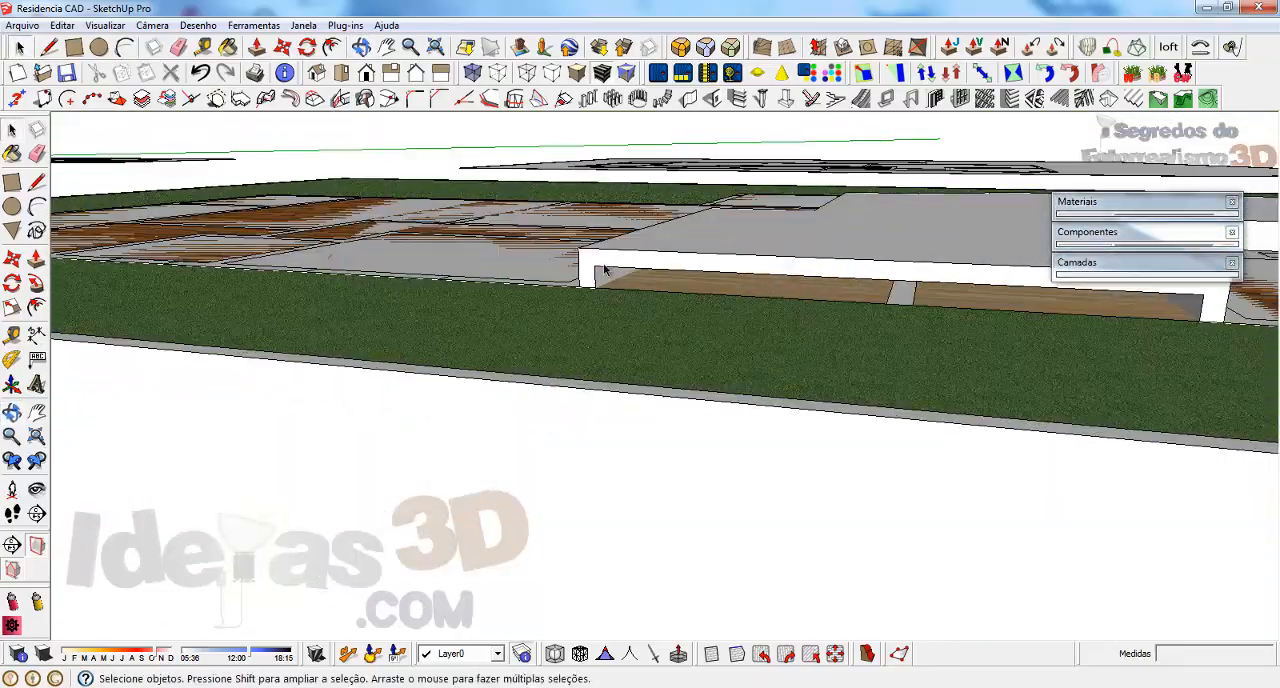
left_click(606, 271)
scroll(578, 273, "up", 2)
triple_click(589, 266)
right_click(590, 265)
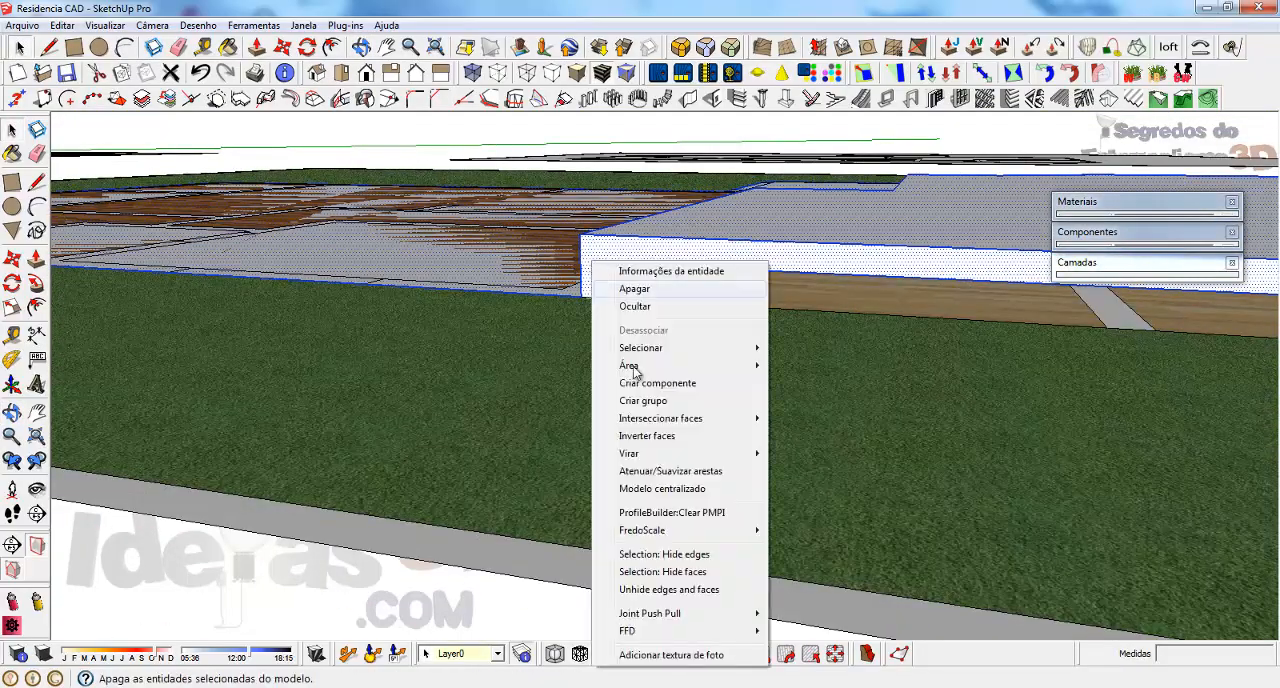
left_click(636, 404)
Move the slab group up 15 cm along the blue axis from its bottom corner
scroll(850, 290, "down", 4)
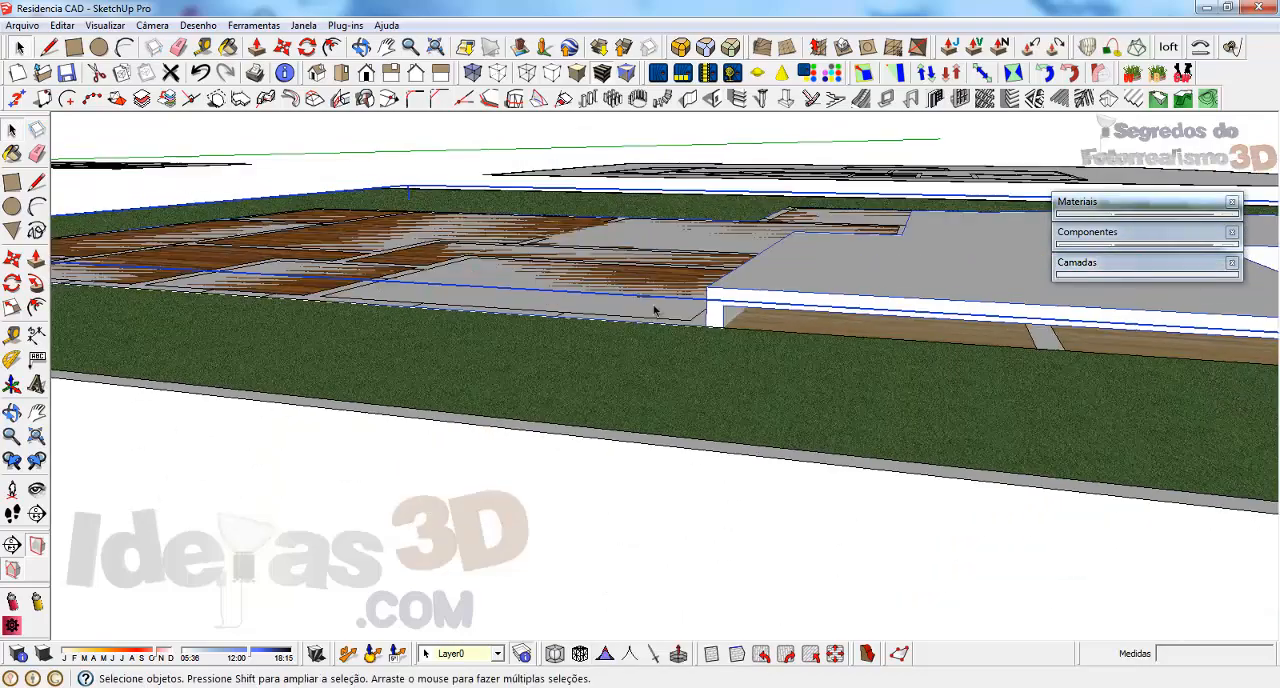
scroll(1081, 314, "up", 2)
scroll(690, 355, "up", 2)
middle_click_drag(690, 355, 700, 323)
key("m")
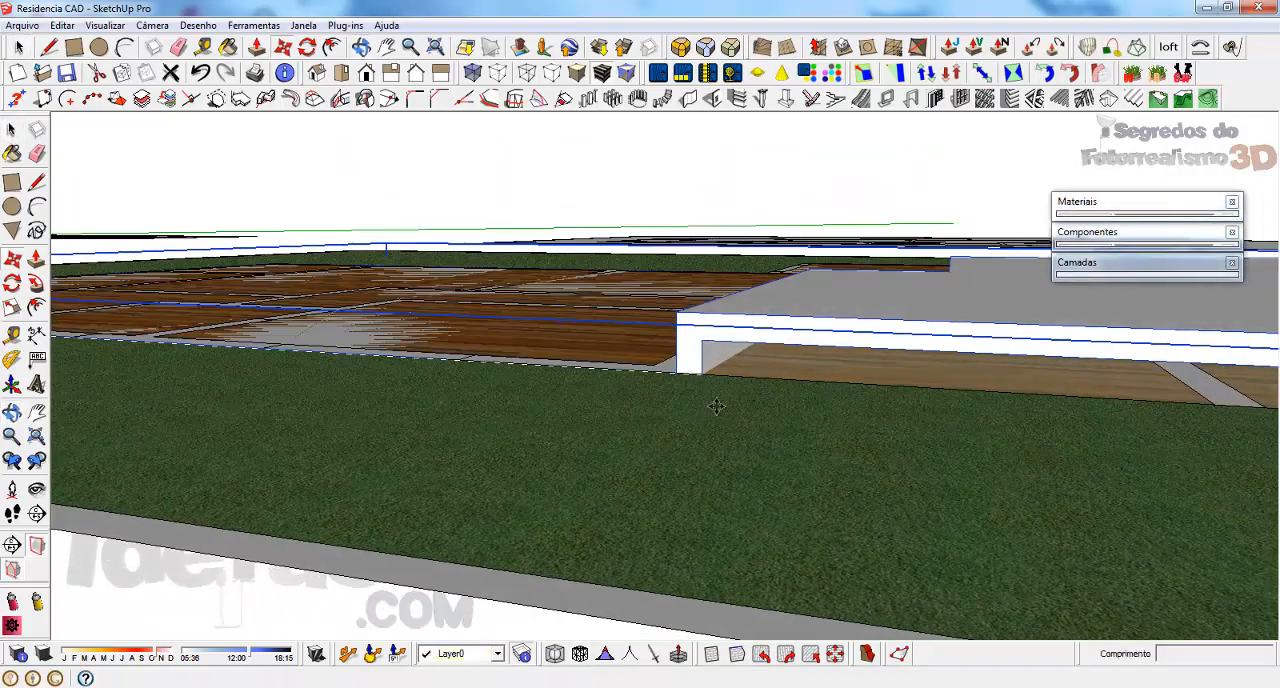
middle_click_drag(702, 374, 667, 392)
left_click(707, 382)
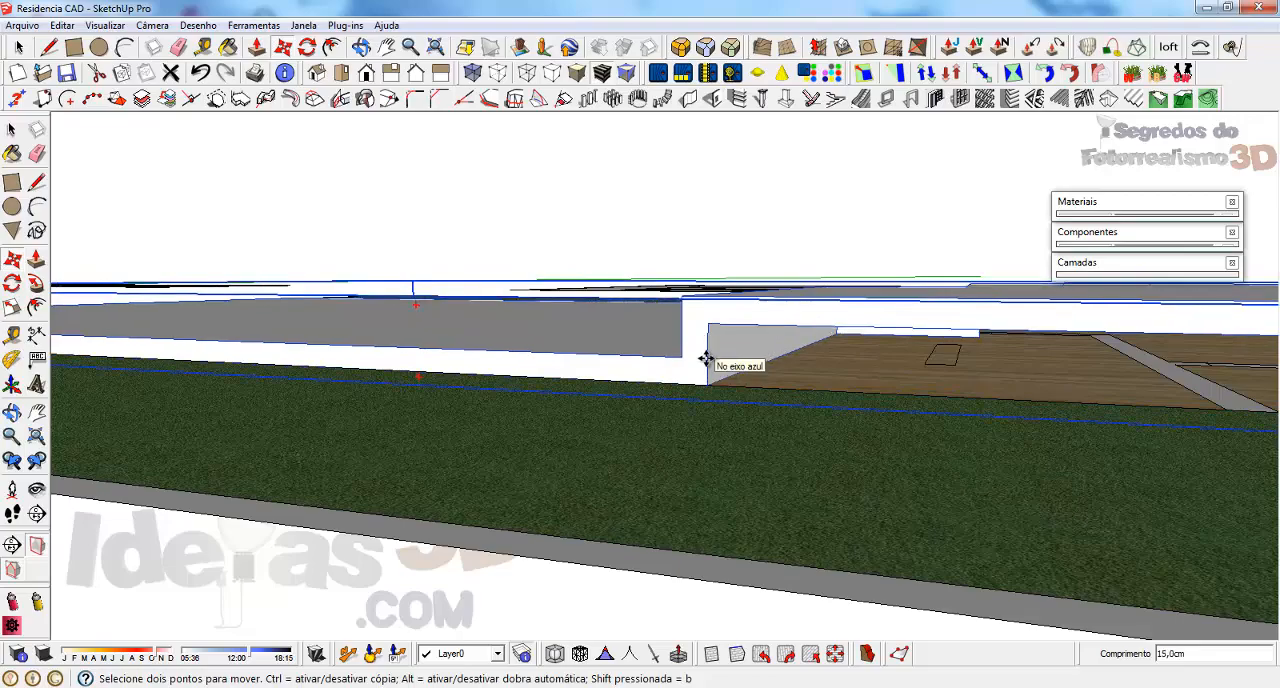
type("15")
key("Return")
key("space")
middle_click_drag(518, 357, 958, 468)
scroll(966, 314, "down", 6)
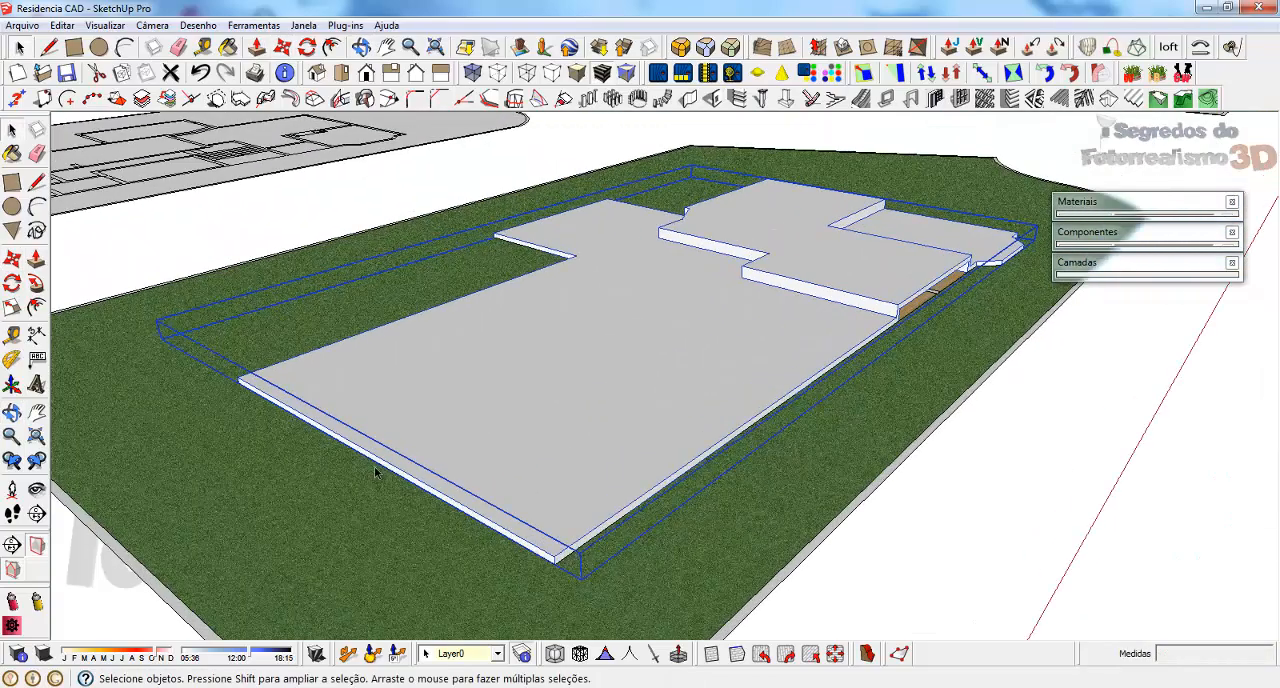
middle_click_drag(828, 328, 368, 270)
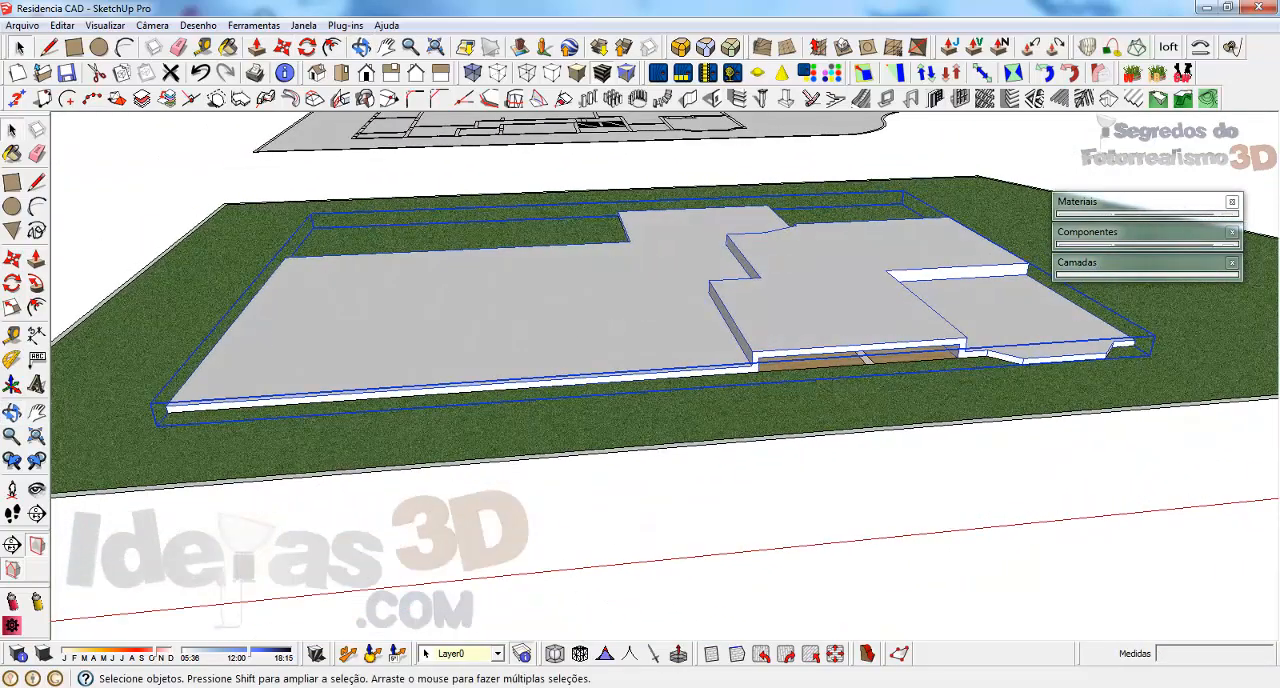
Switch to AutoCAD and examine the floor levels in section A-B, comparing them with the SketchUp slab
key("alt+Tab")
scroll(352, 443, "up", 5)
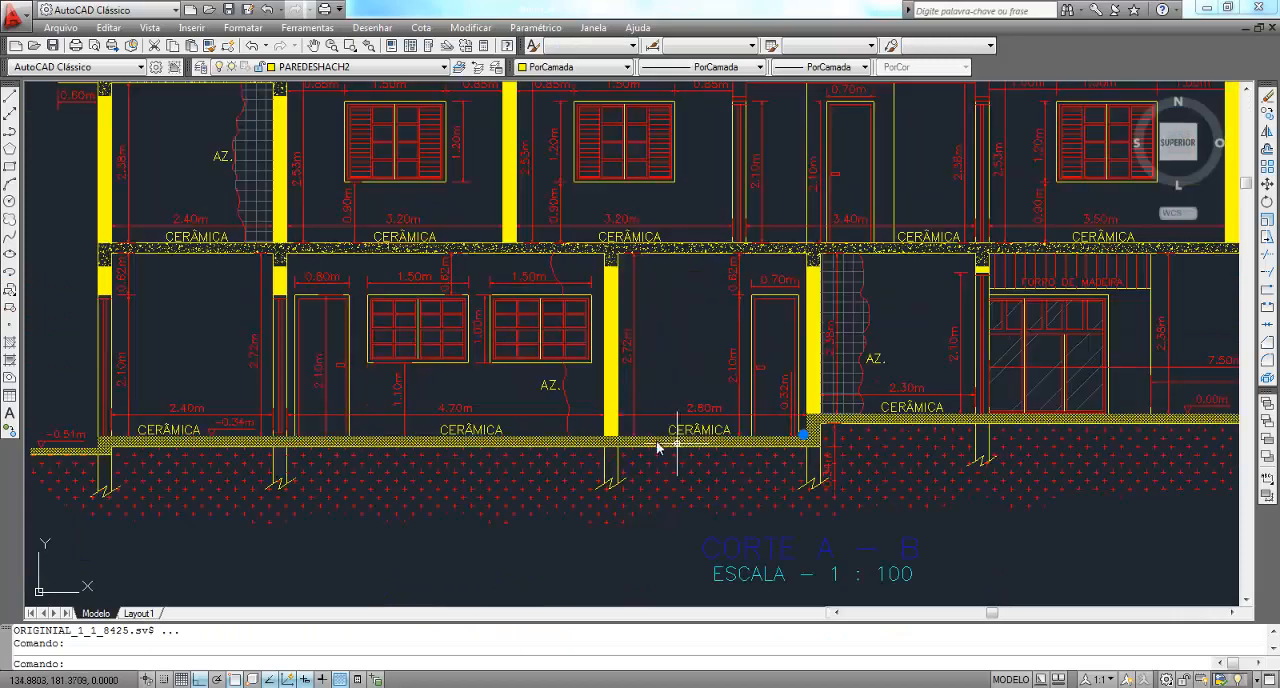
scroll(462, 368, "down", 6)
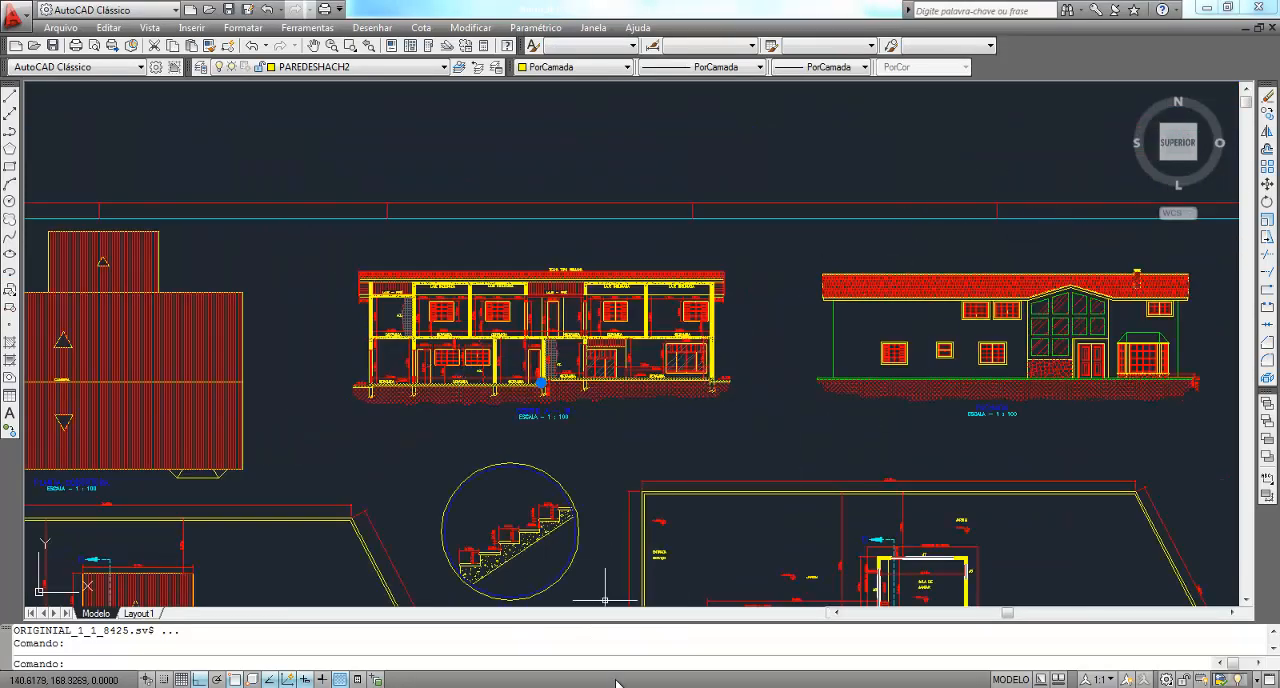
key("alt+Tab")
scroll(183, 373, "up", 4)
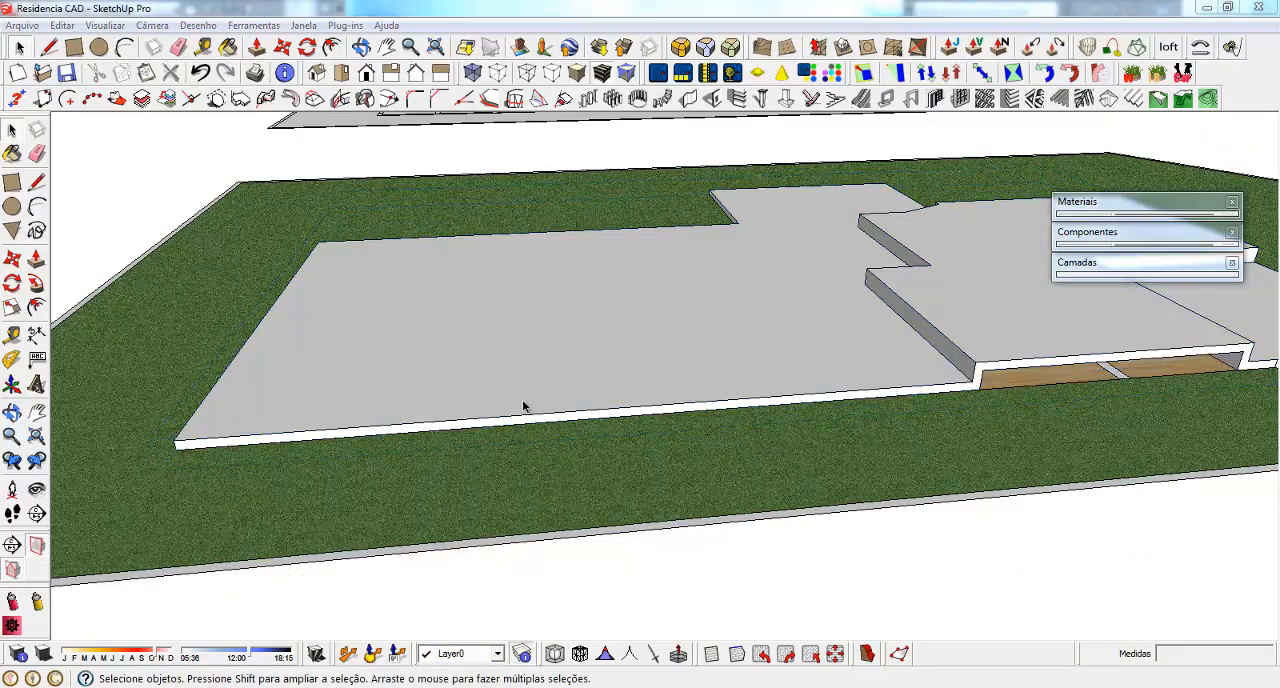
middle_click_drag(523, 405, 710, 431)
key("alt+Tab")
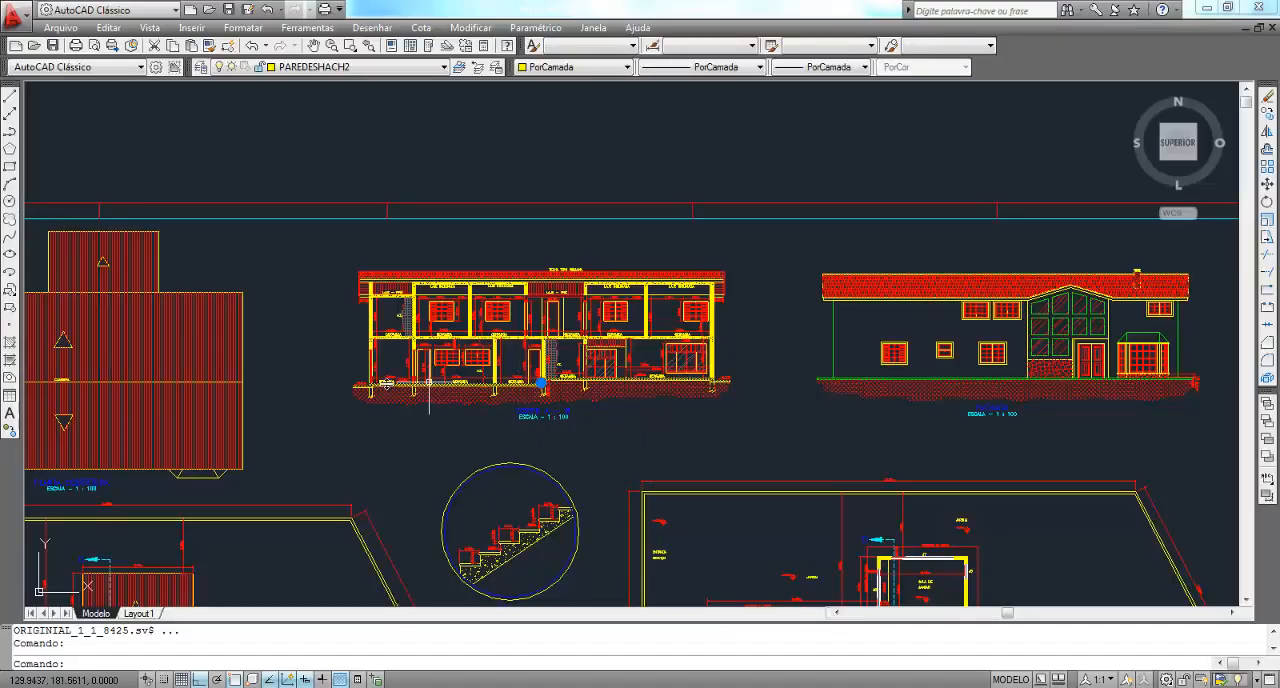
scroll(400, 378, "up", 5)
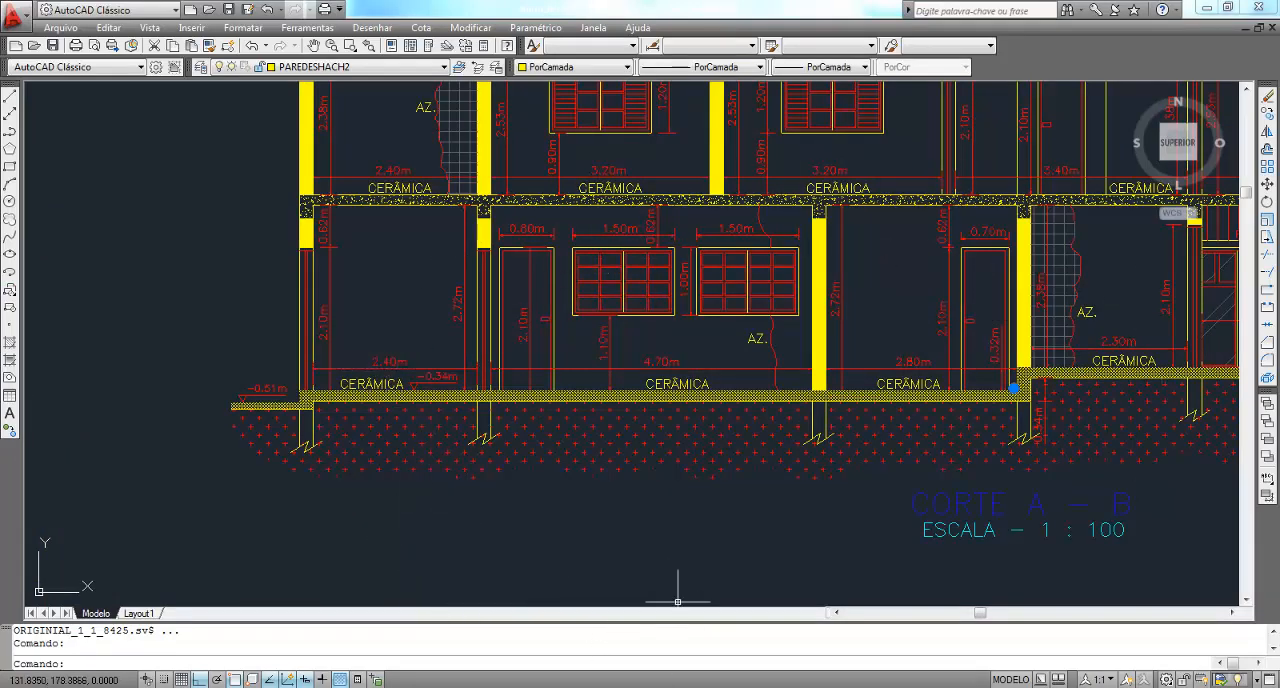
Switch back to SketchUp and add a new layer named Base
key("alt+Tab")
mouse_move(822, 438)
middle_mouse_down()
mouse_move(499, 412)
mouse_move(515, 332)
middle_mouse_up()
right_click(498, 226)
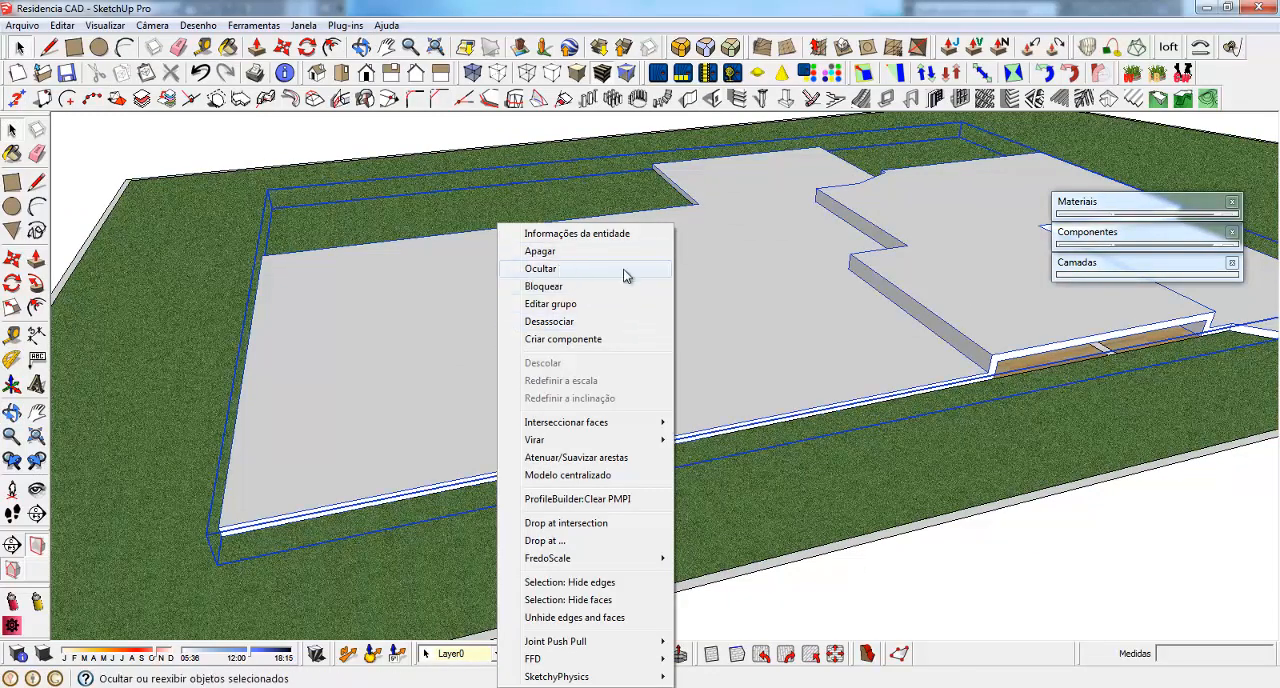
left_click(849, 312)
left_click(1110, 264)
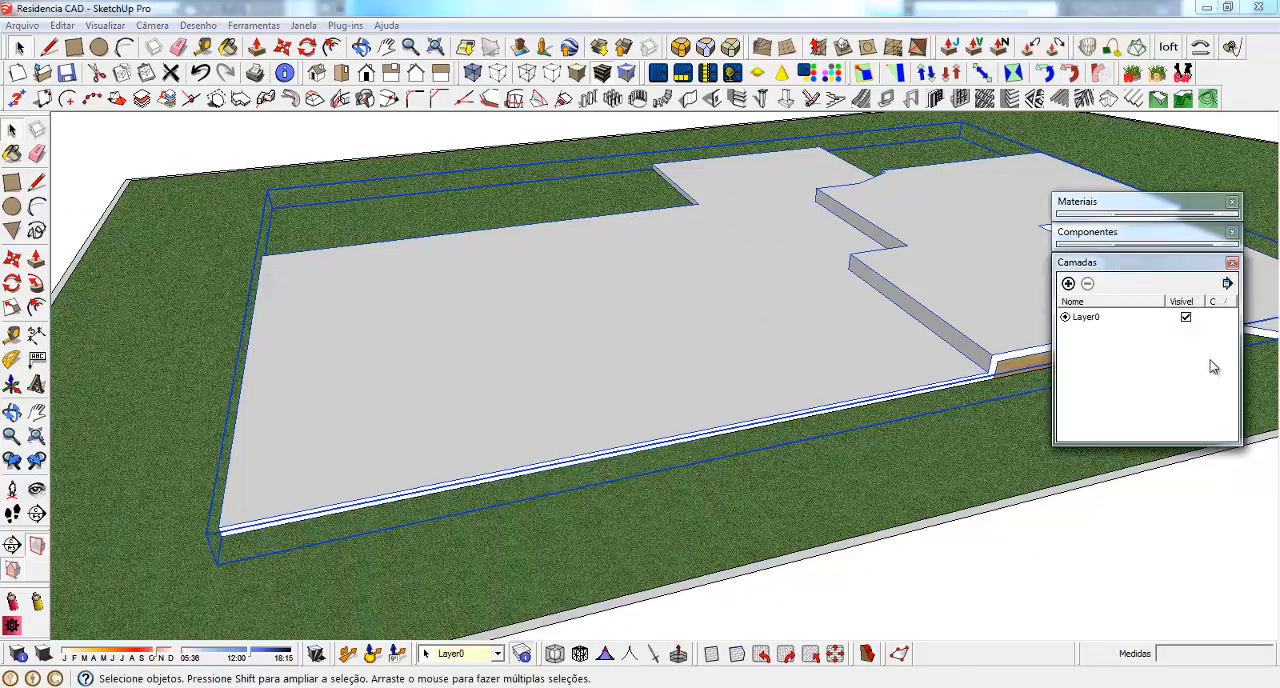
left_click(1068, 284)
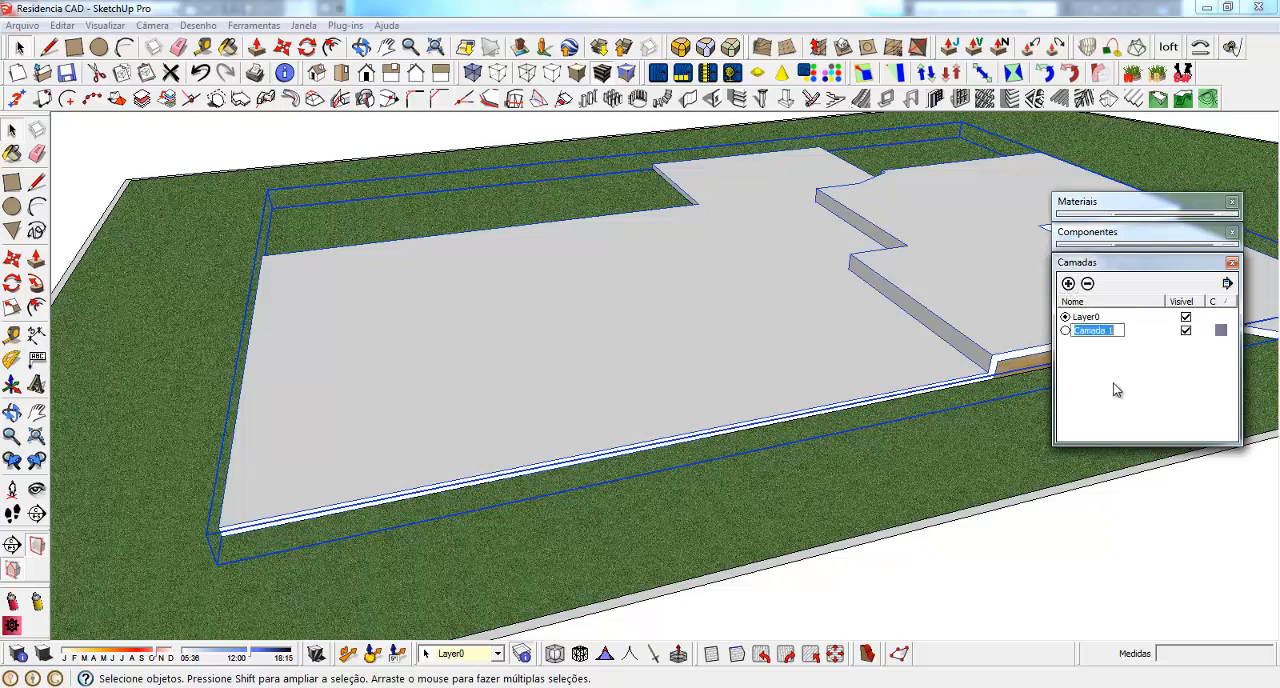
key("BackSpace")
type("Base")
key("Return")
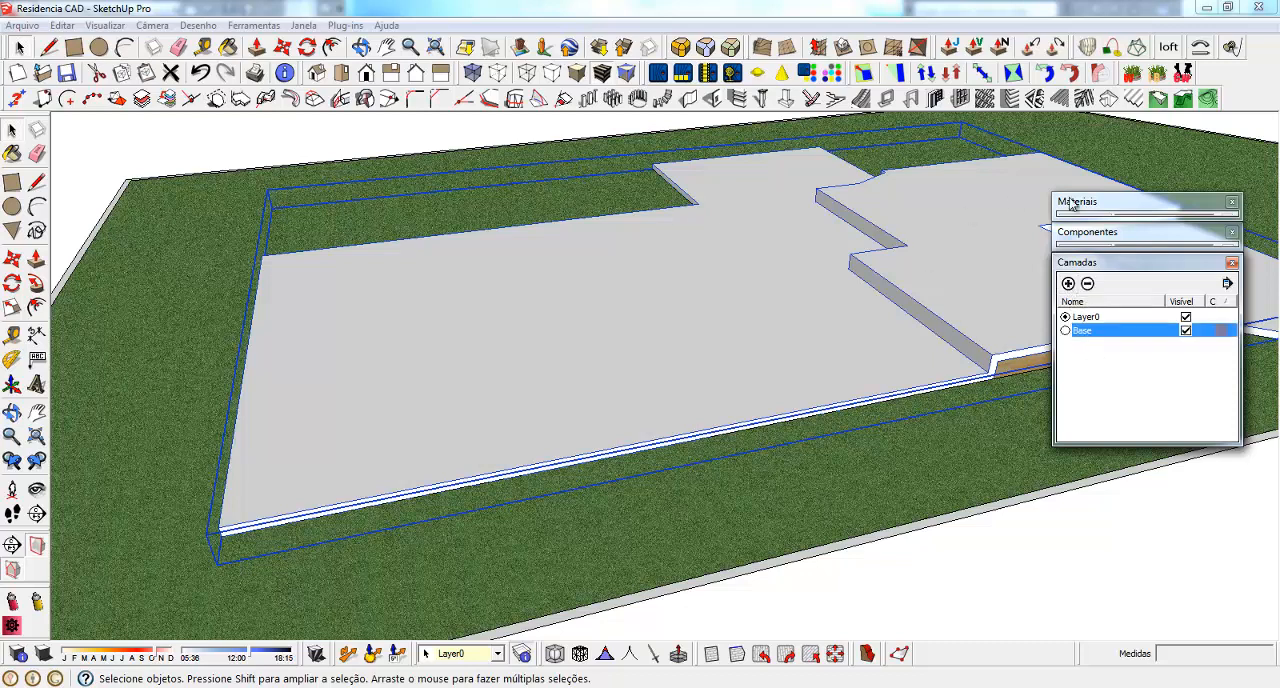
Assign the selected slab group to the Base layer and hide that layer
left_click(497, 653)
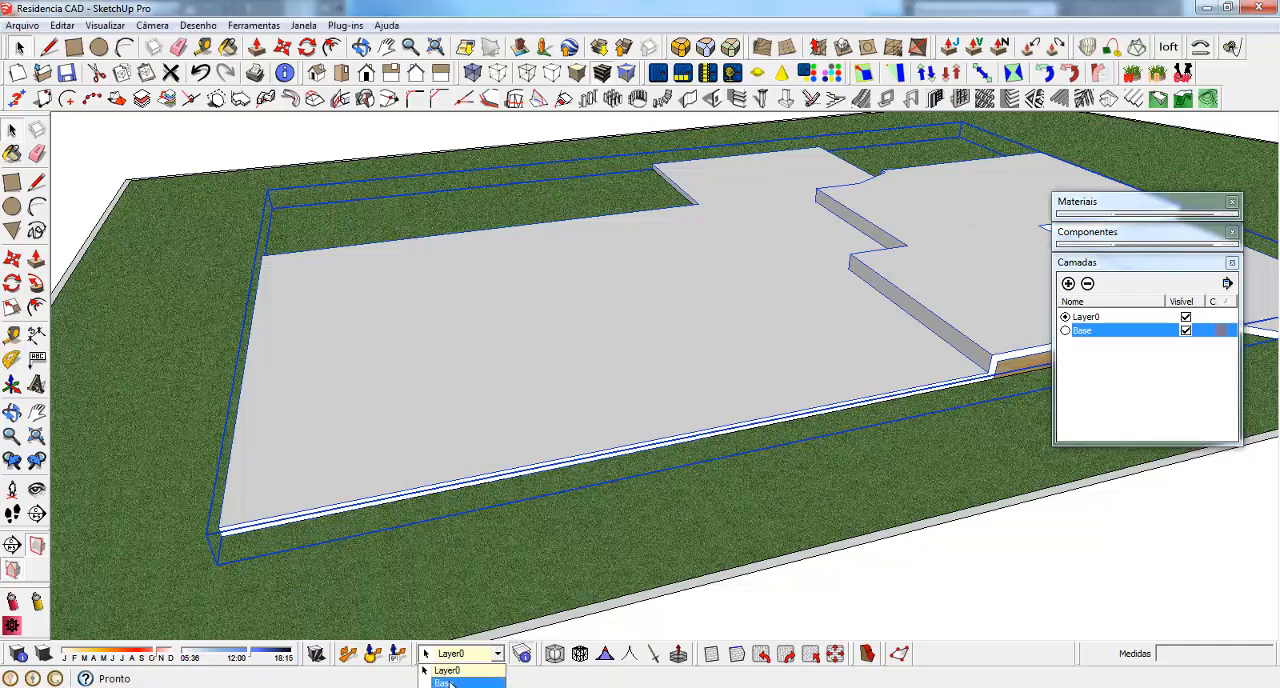
left_click(452, 680)
left_click(1186, 331)
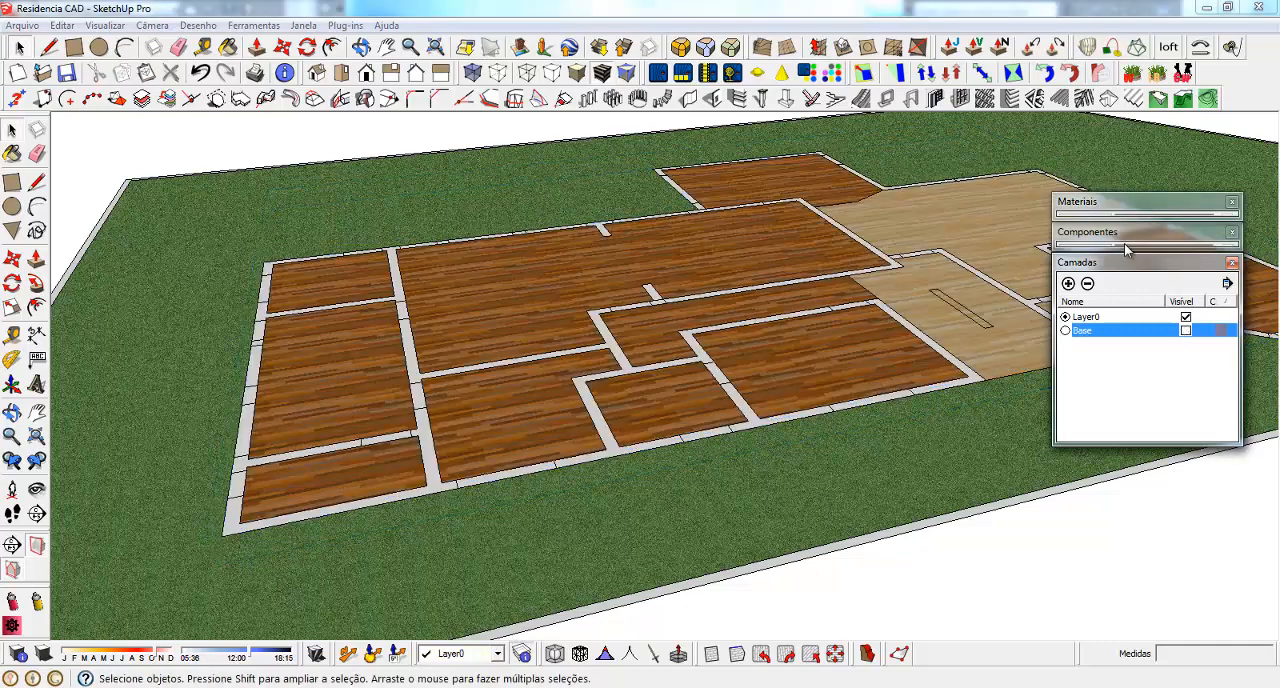
left_click(1117, 266)
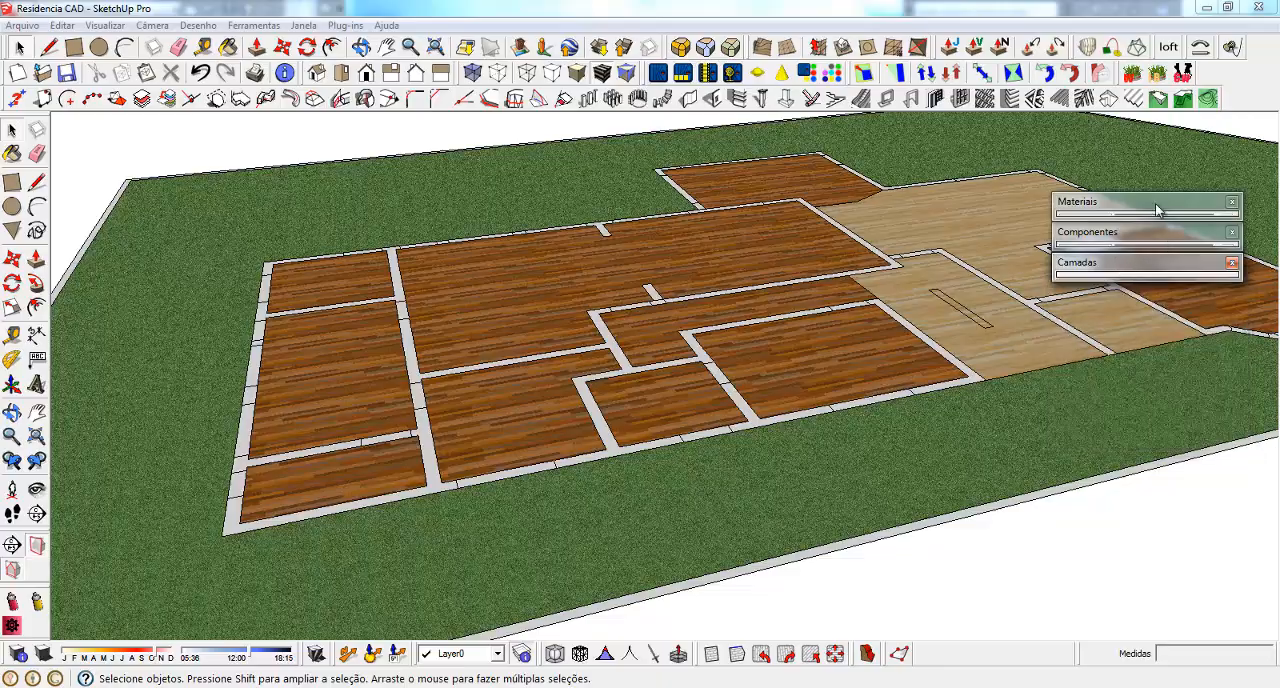
Open the group containing the lot and ground-floor plan for editing
left_click_drag(1139, 207, 1128, 107)
scroll(325, 489, "up", 2)
scroll(325, 489, "down", 1)
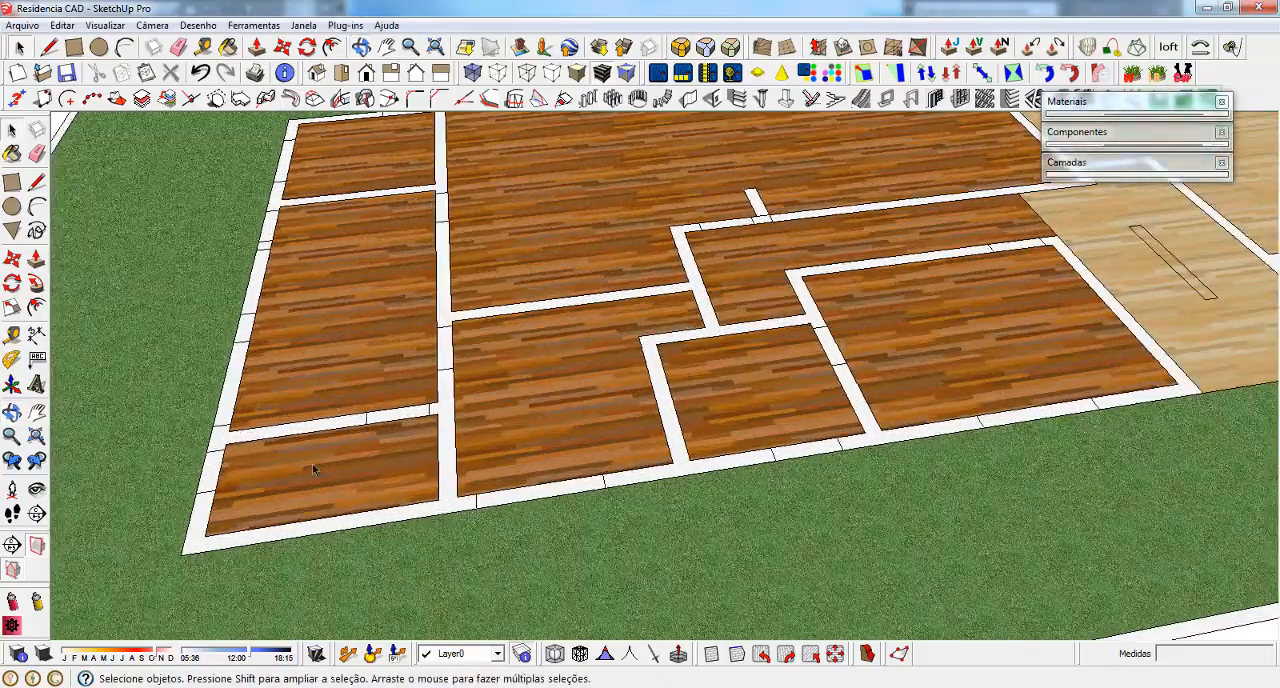
scroll(312, 464, "down", 3)
scroll(673, 370, "down", 3)
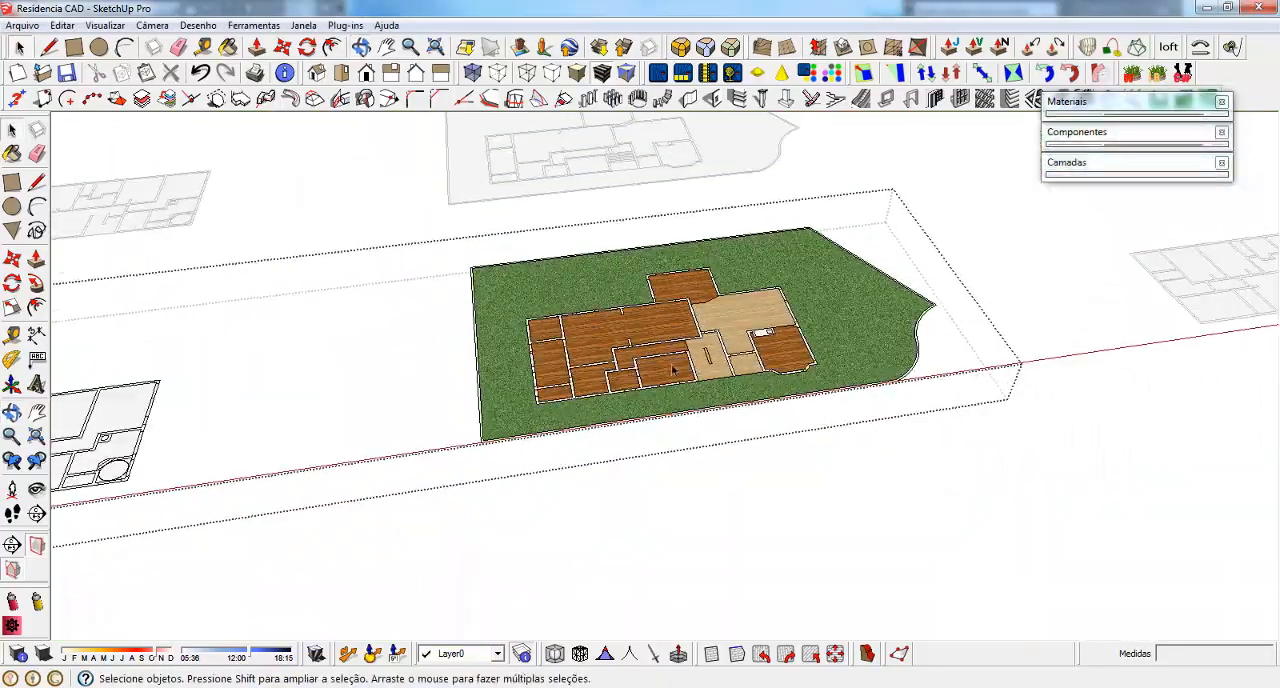
Select the lot's grass face with all its boundary edges and make them a separate group
middle_click_drag(575, 406, 487, 466)
scroll(525, 342, "up", 4)
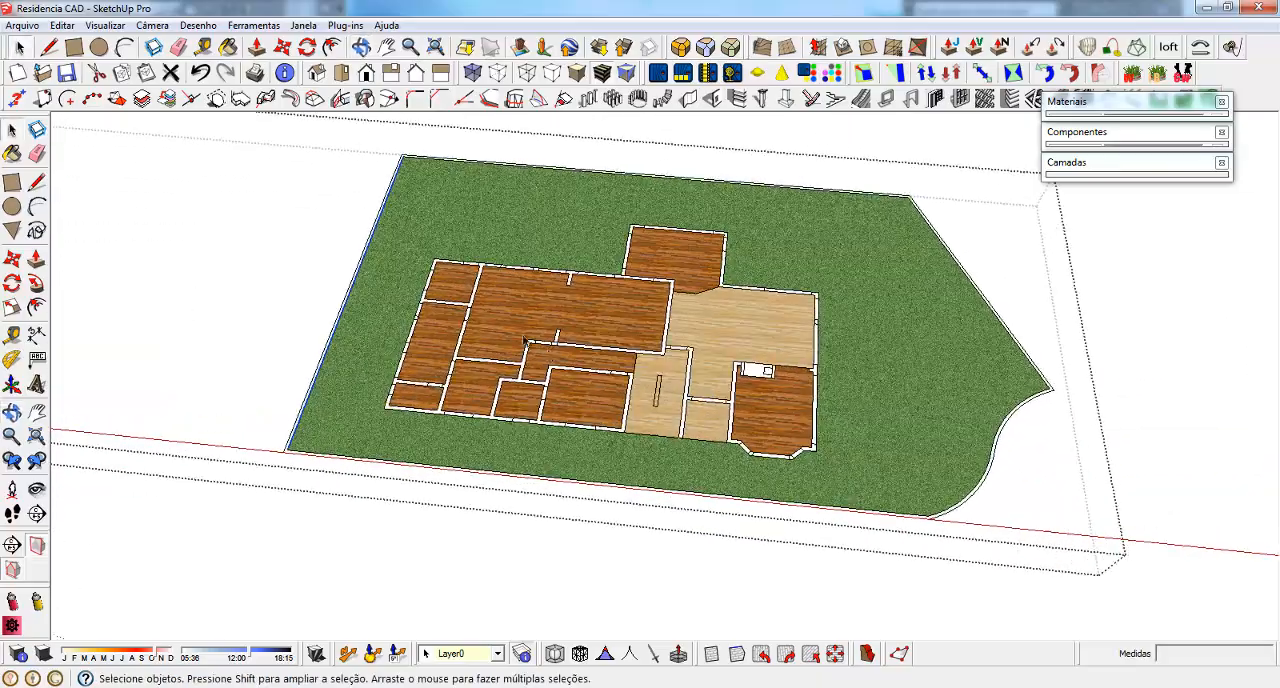
mouse_move(358, 410)
middle_mouse_down()
mouse_move(391, 417)
mouse_move(871, 289)
mouse_move(664, 296)
middle_mouse_up()
scroll(395, 432, "up", 2)
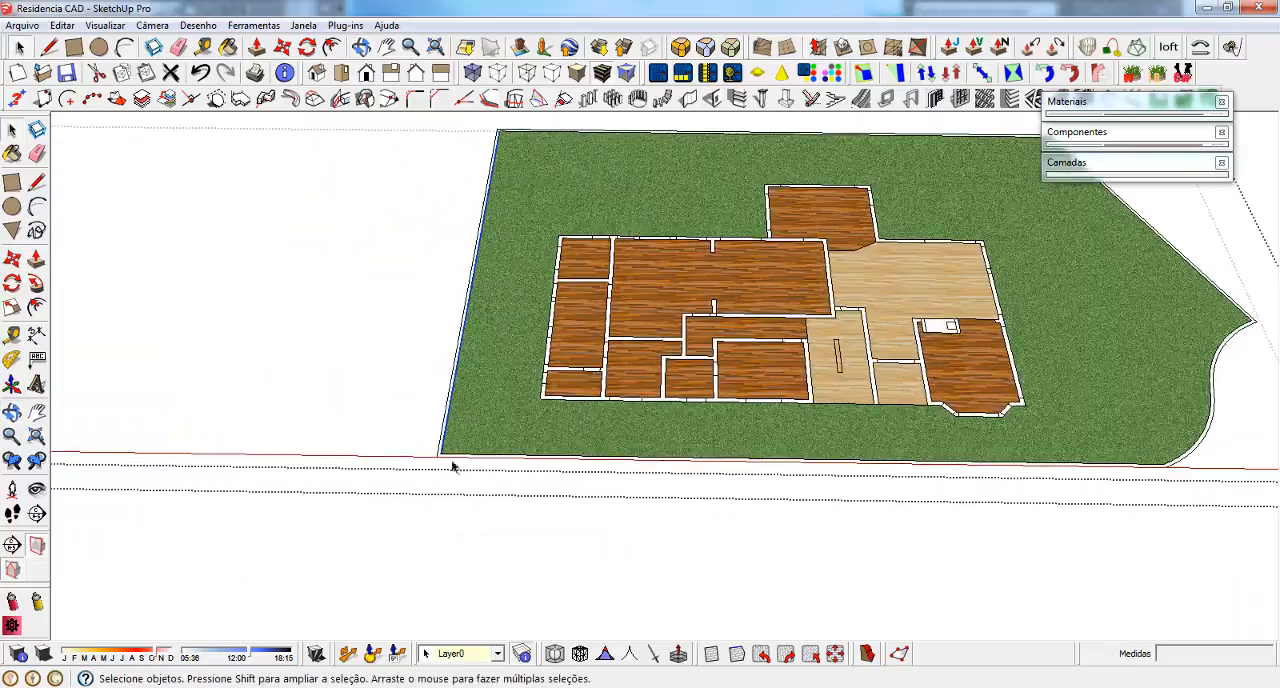
left_click(488, 398)
scroll(593, 262, "up", 3)
scroll(568, 354, "down", 2)
middle_click_drag(566, 354, 475, 447)
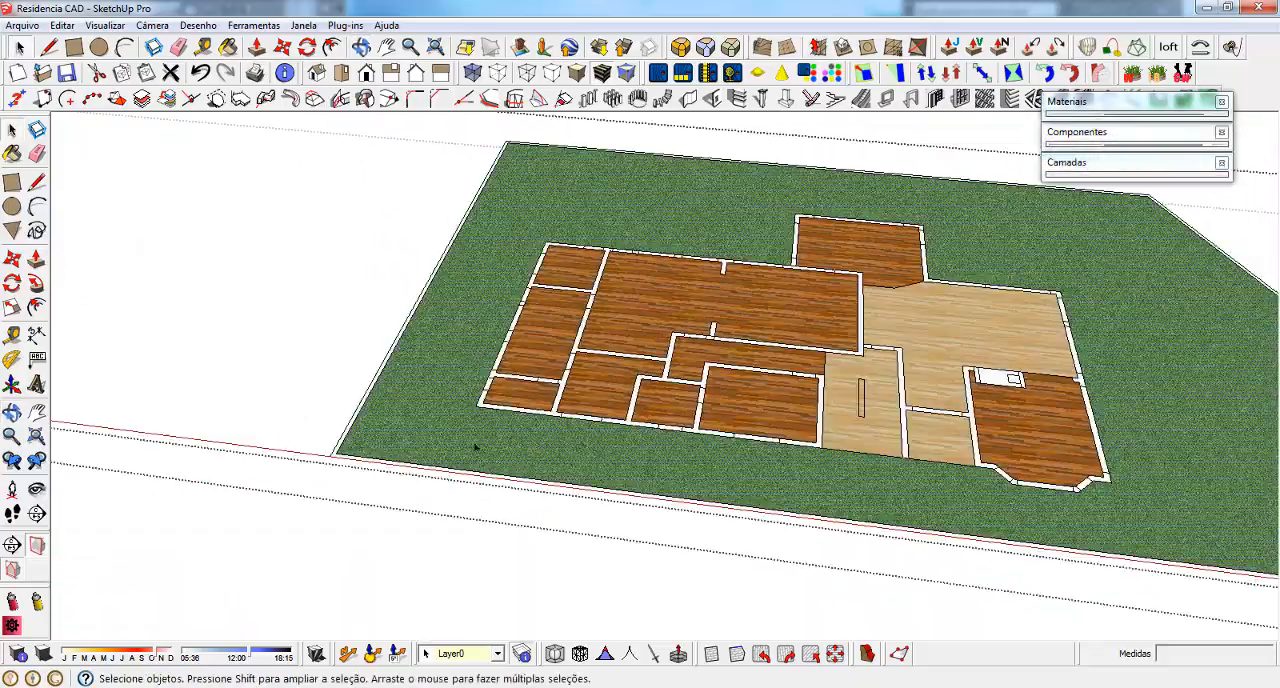
left_click_drag(389, 490, 240, 388)
scroll(243, 427, "down", 1)
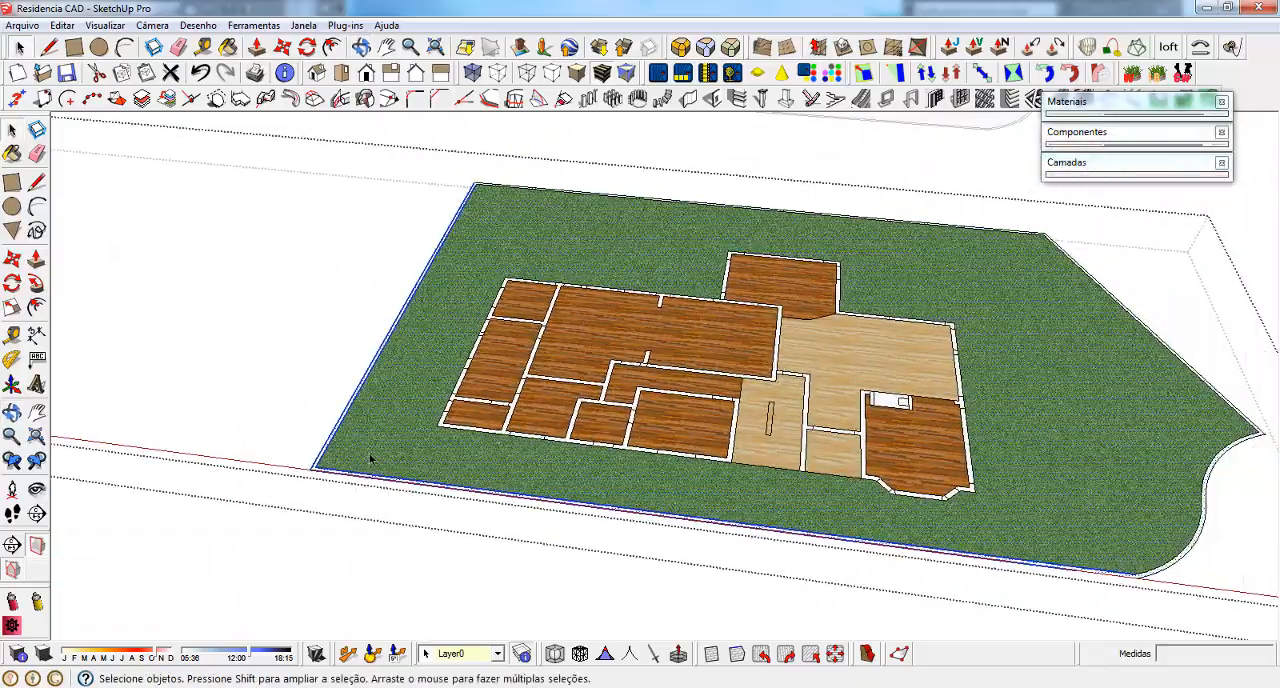
middle_click_drag(370, 458, 380, 489)
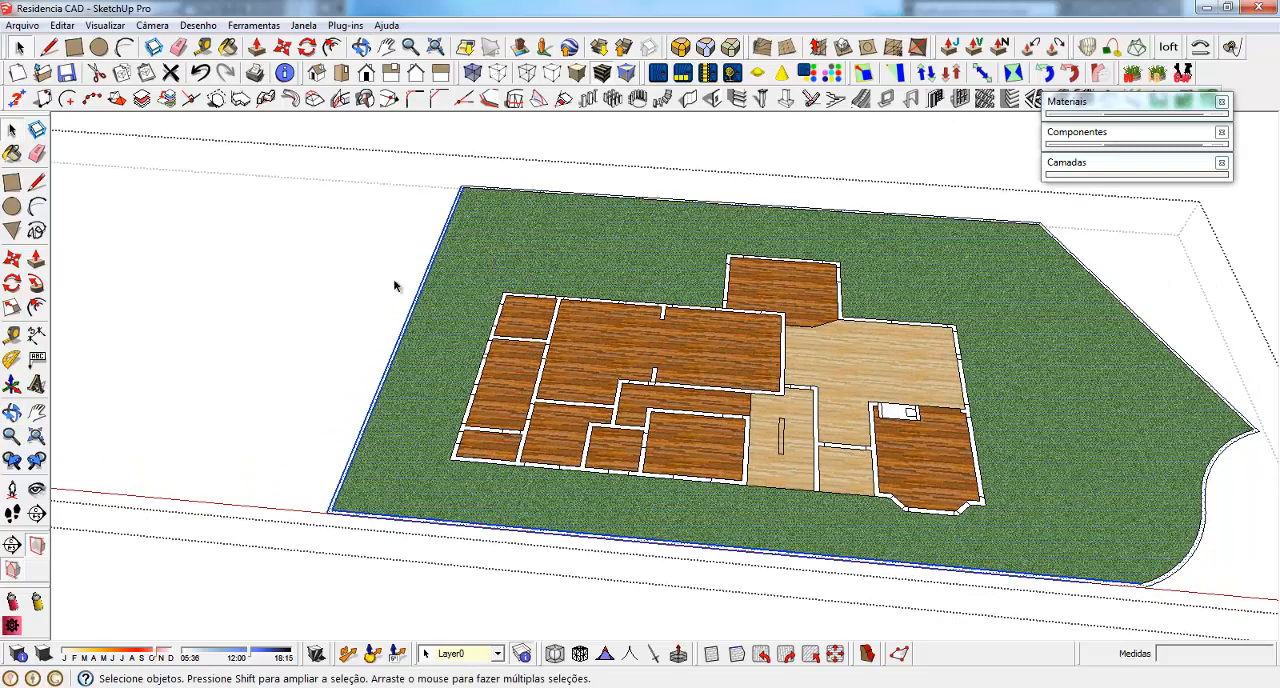
scroll(354, 335, "down", 2)
left_click_drag(760, 188, 692, 203, "ctrl")
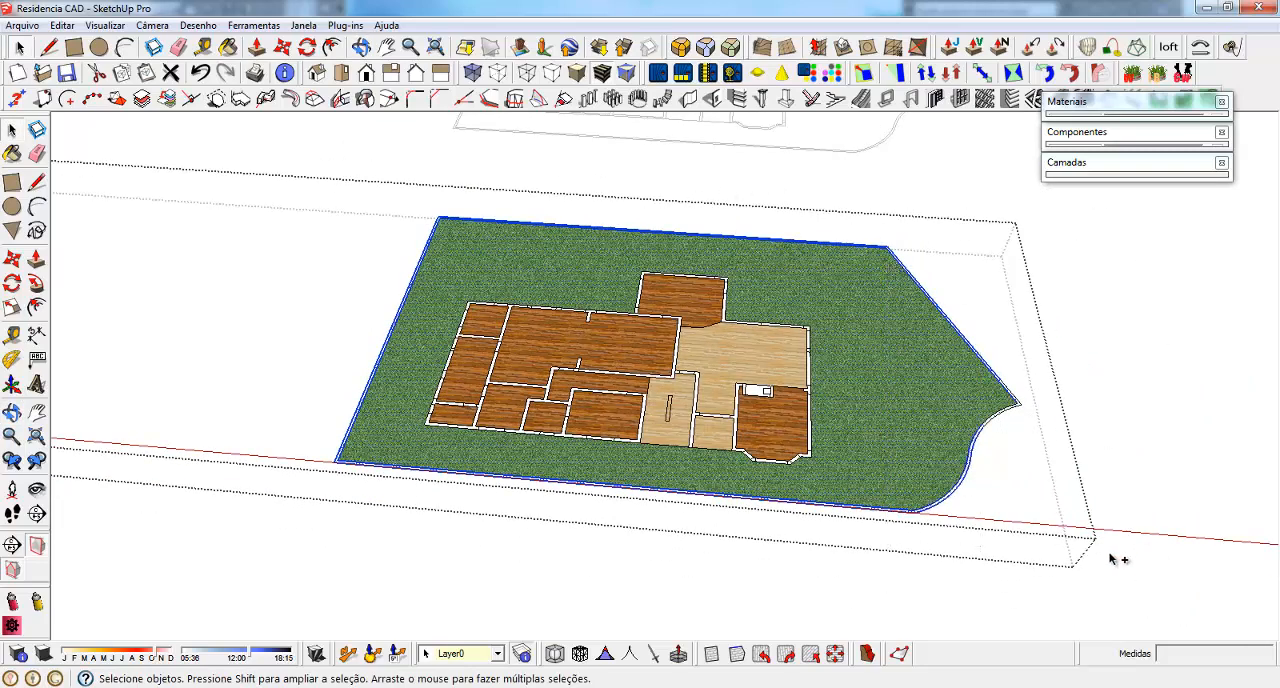
scroll(510, 350, "up", 2)
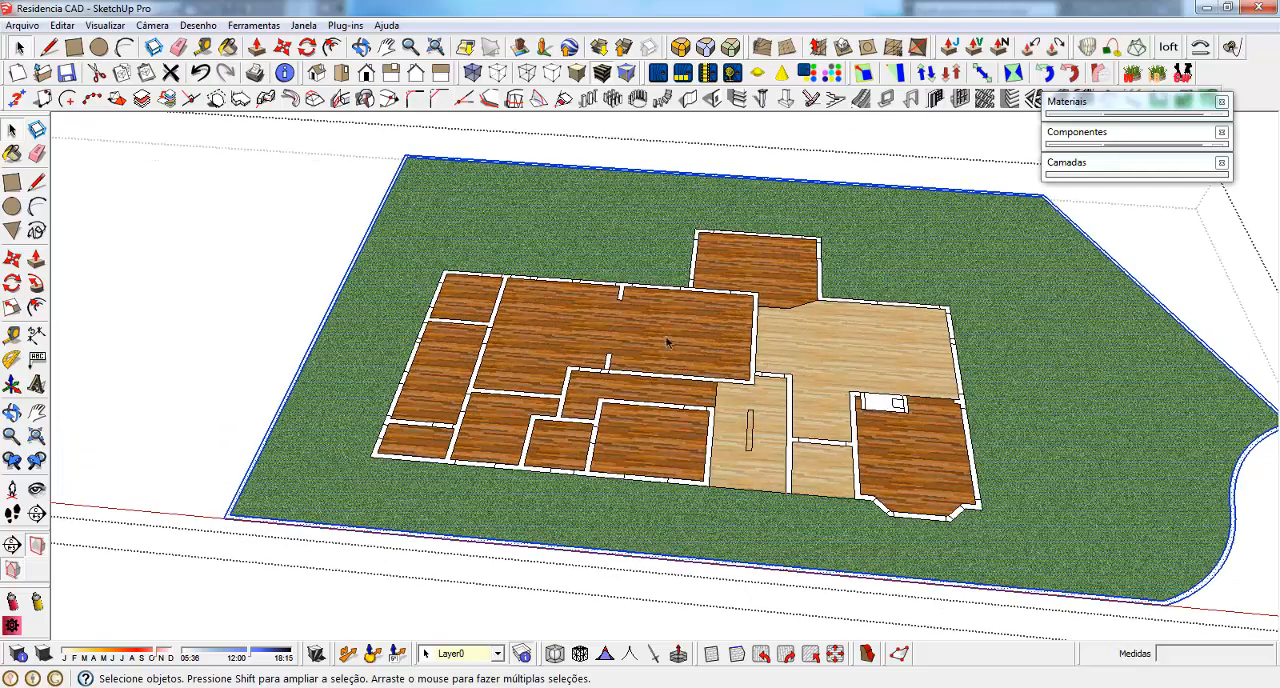
scroll(991, 278, "down", 3)
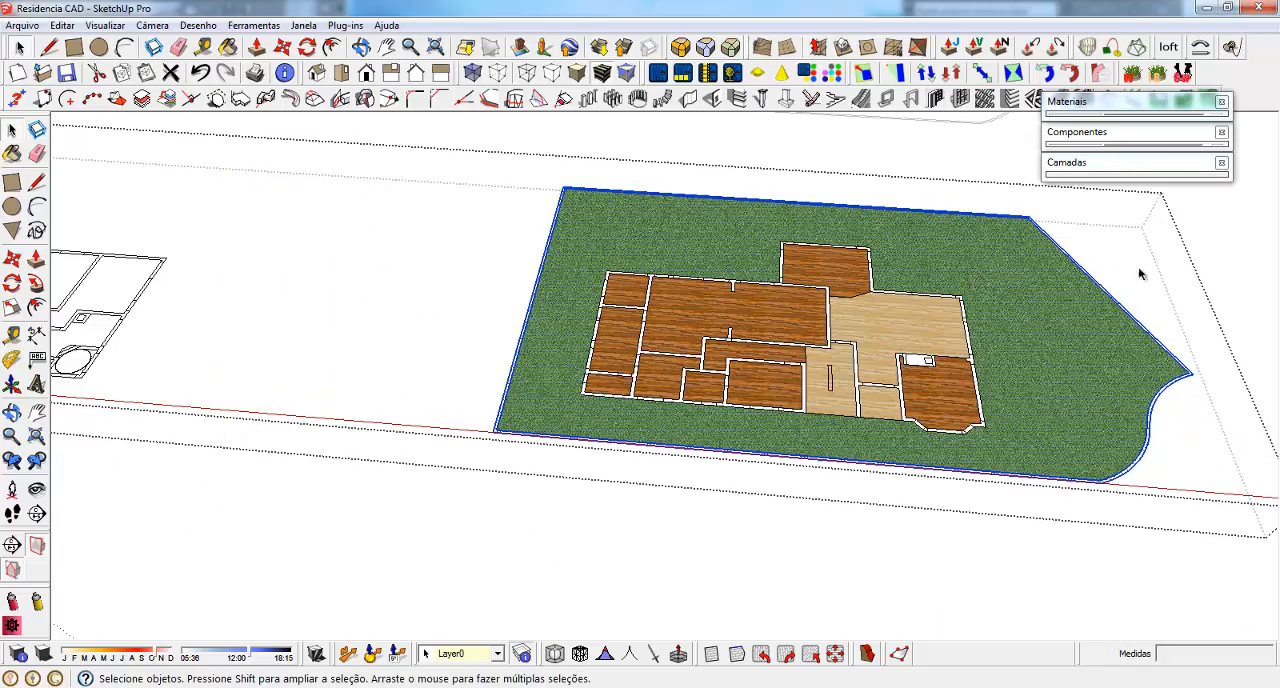
scroll(1160, 285, "up", 4)
scroll(1020, 268, "down", 1)
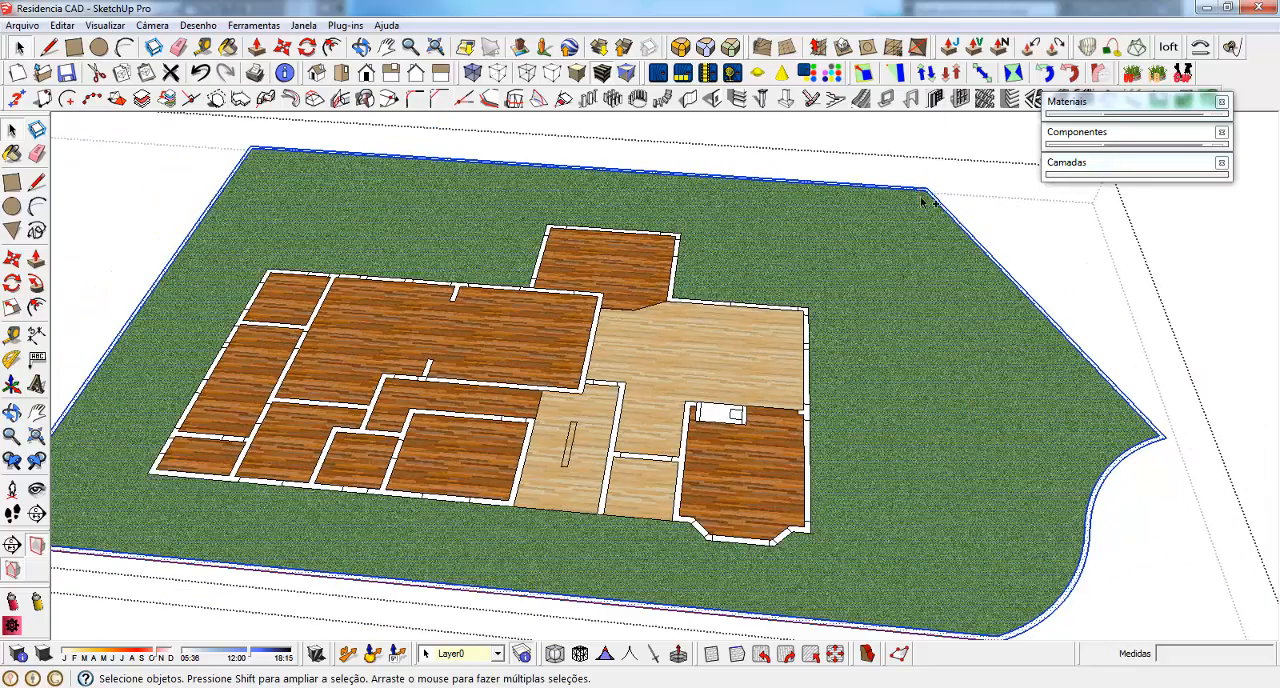
right_click(858, 222)
left_click(905, 362)
Select and copy all connected floor and wall-outline geometry of the house plan, leaving the group when done
middle_click_drag(908, 354, 415, 425)
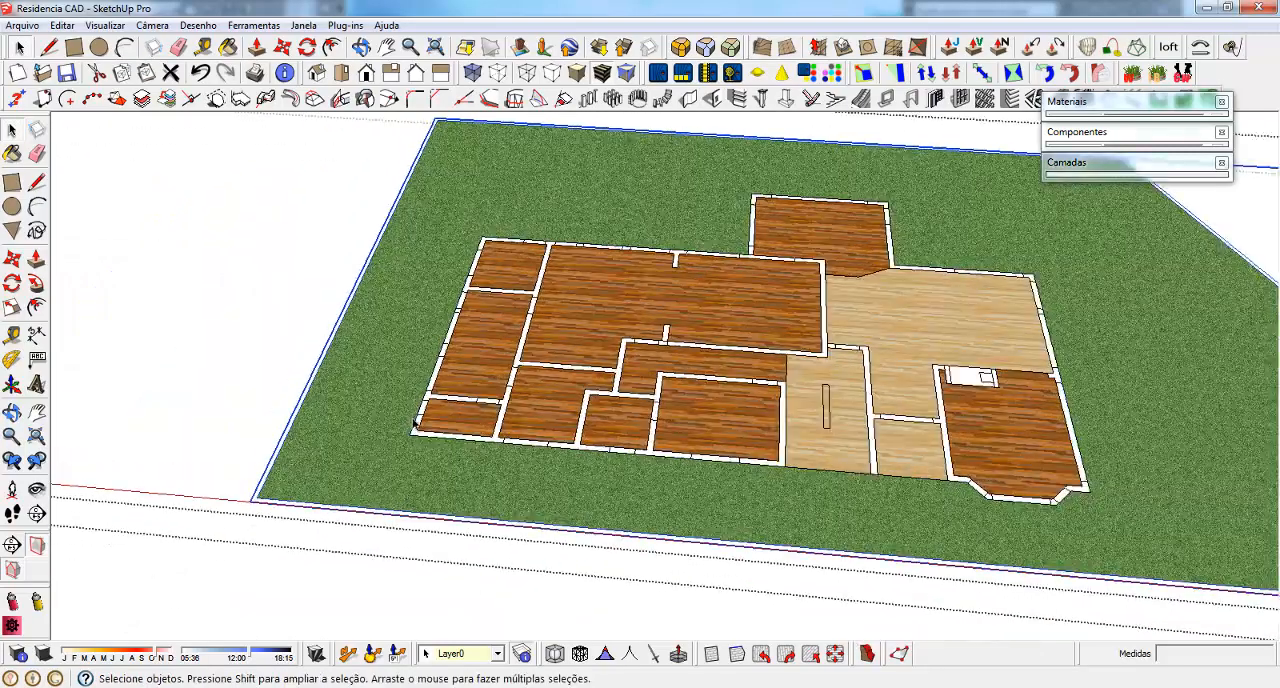
left_click(466, 374)
middle_click_drag(466, 374, 507, 372)
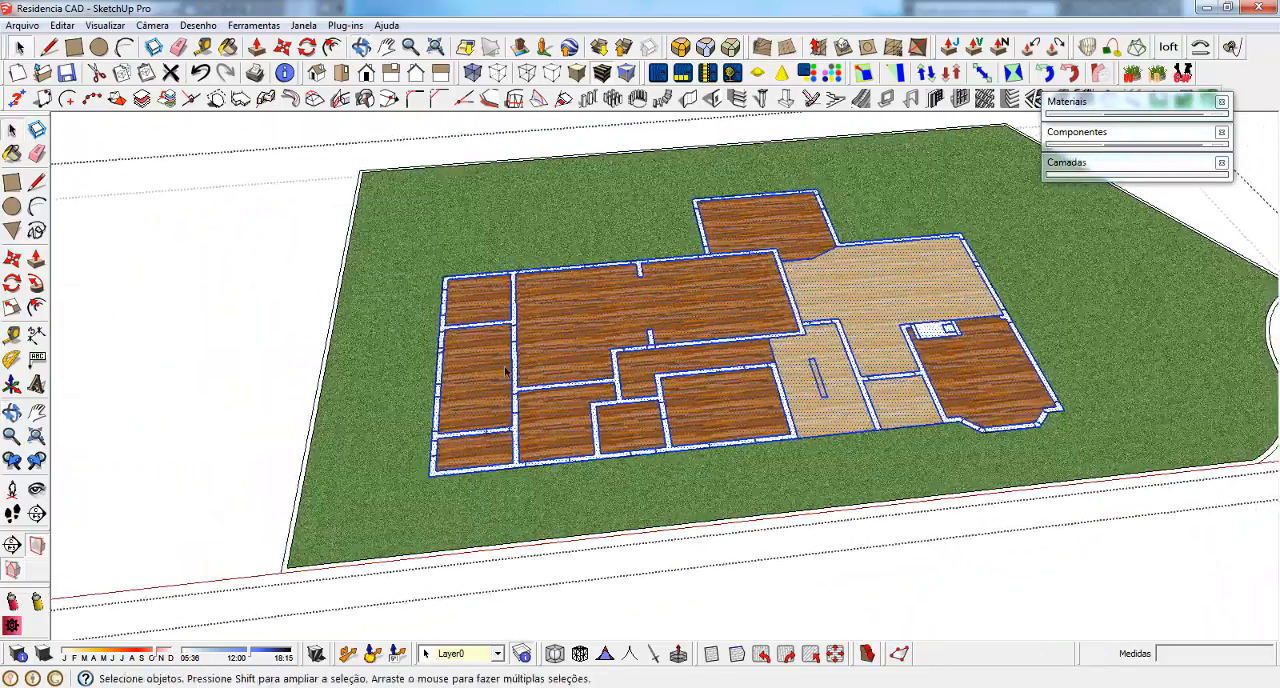
triple_click(481, 364)
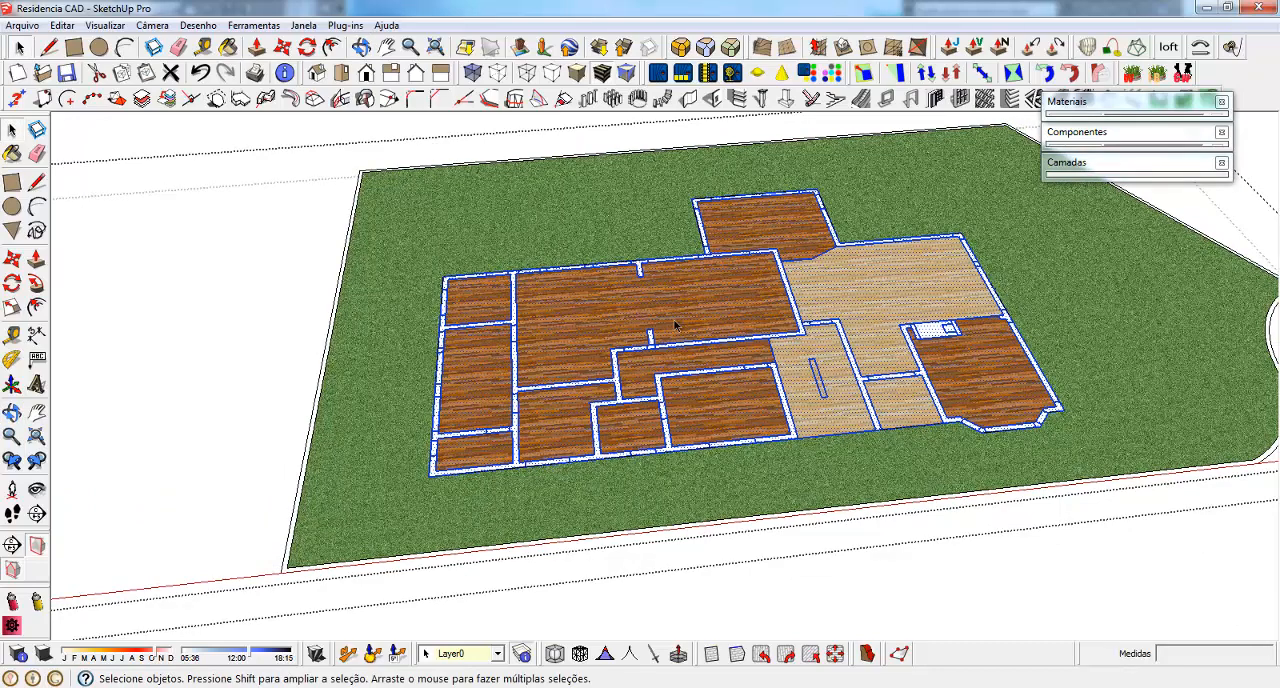
key("Escape")
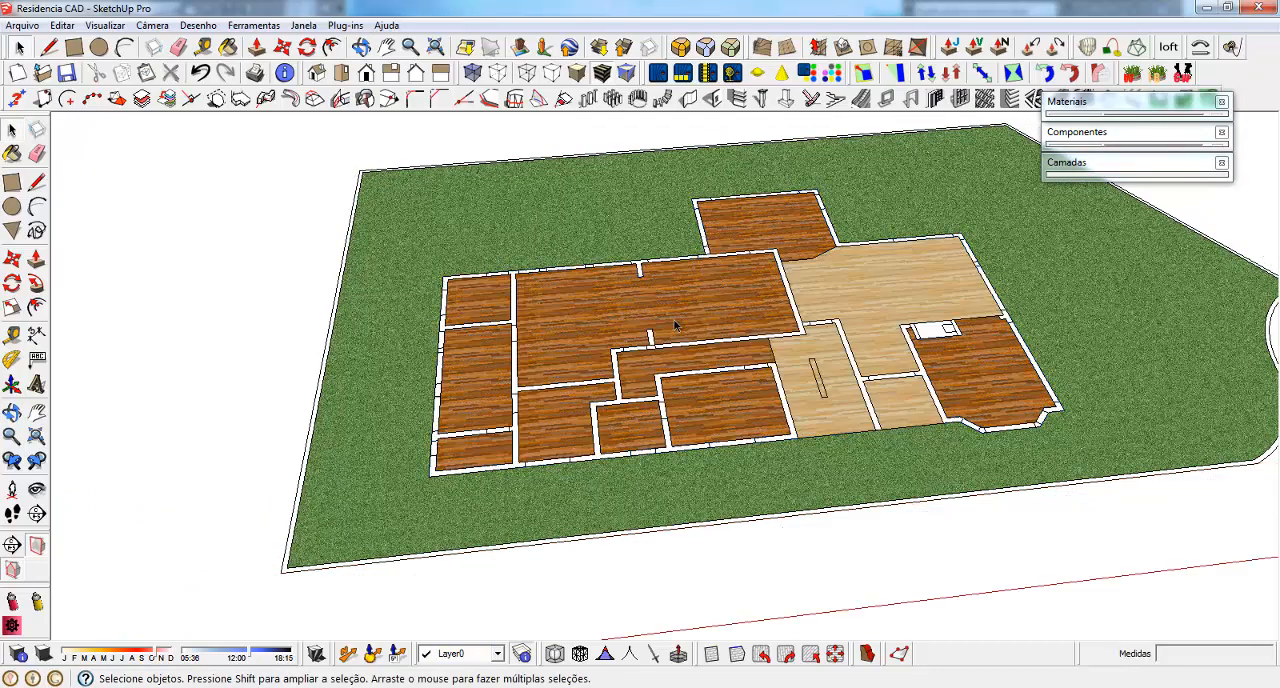
Show the Base layer again and paste the copied floor plan on top of the slab, aligned to its front corner
scroll(596, 302, "down", 2)
left_click(1106, 175)
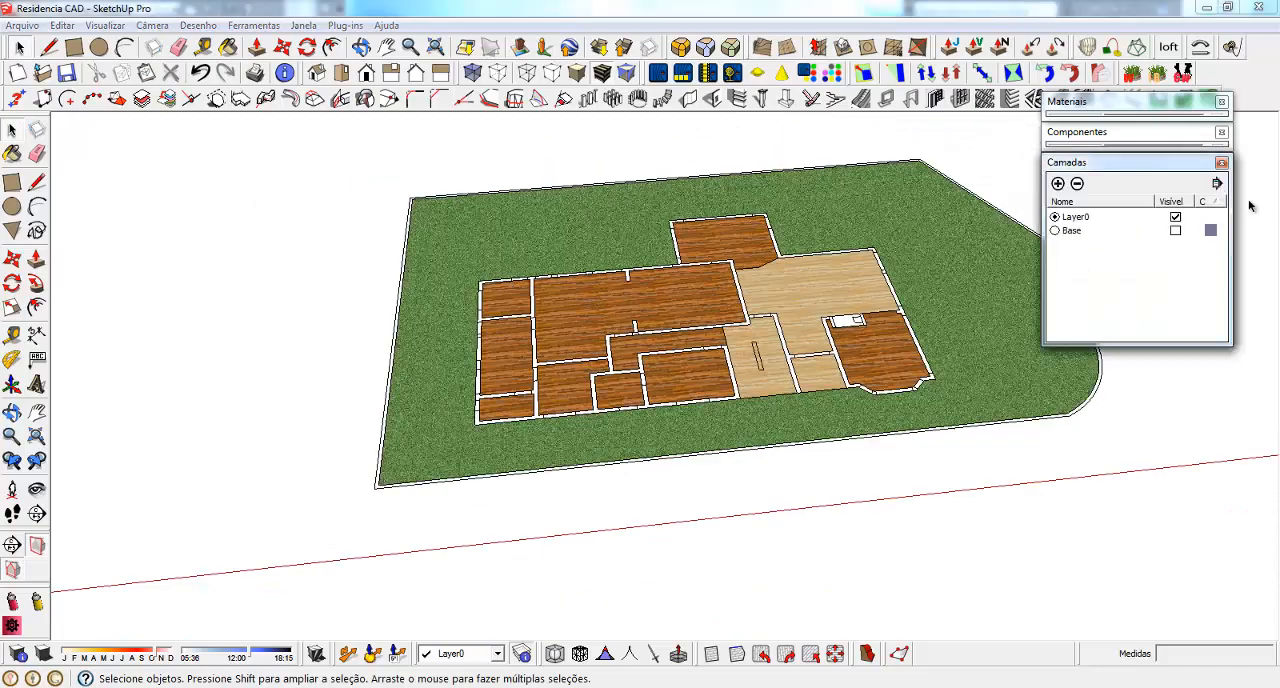
left_click(1175, 231)
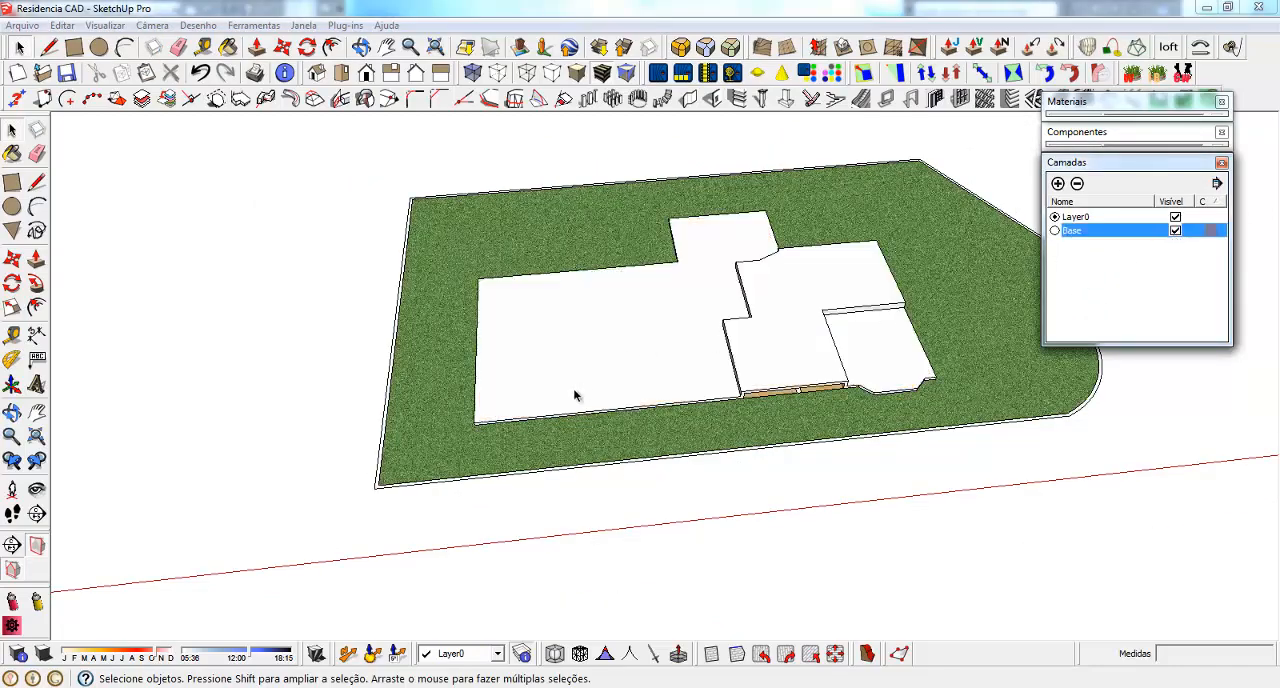
middle_click_drag(574, 389, 562, 318)
scroll(562, 318, "up", 3)
key("ctrl+v")
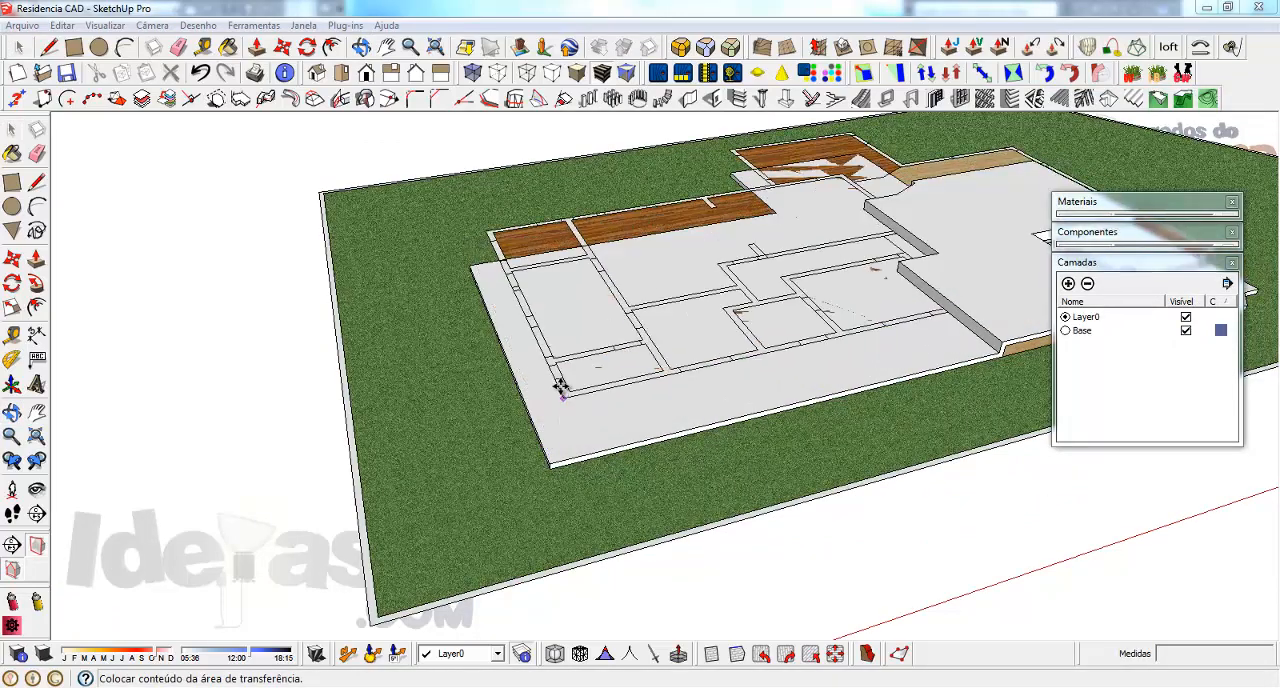
left_click(550, 460)
Make the pasted floor plan on top of the slab one group
scroll(692, 371, "up", 3)
middle_click_drag(692, 371, 426, 404)
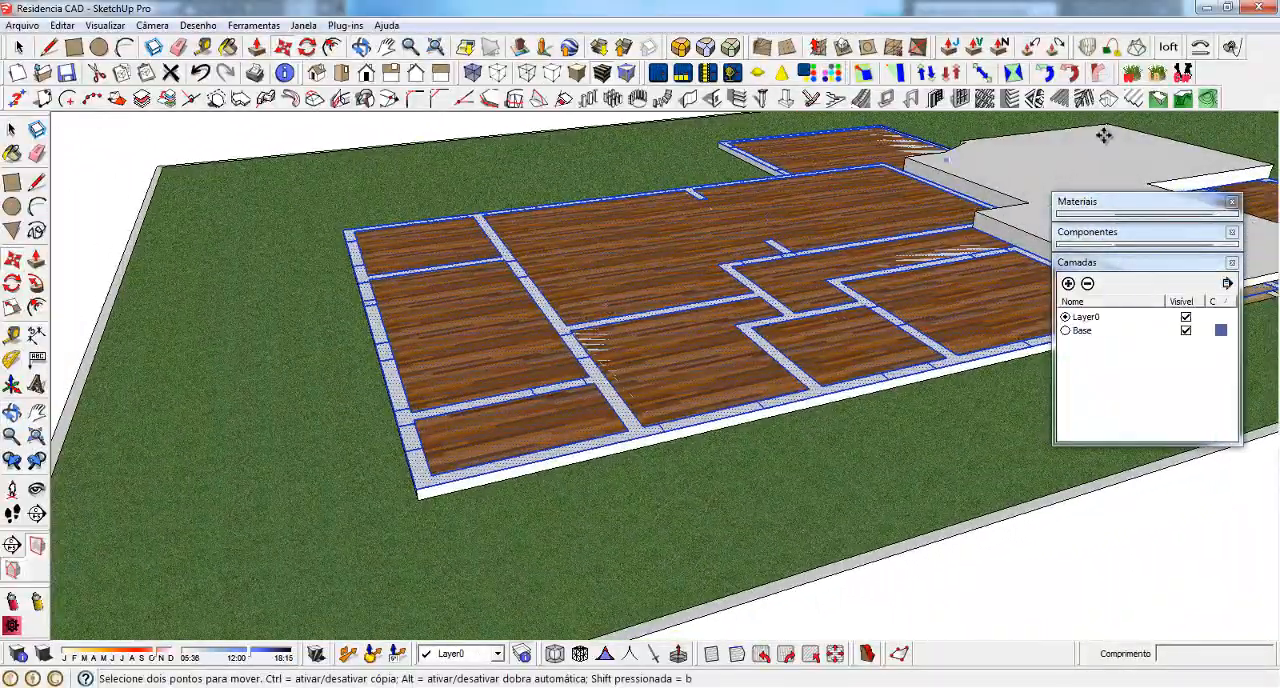
scroll(441, 358, "down", 2)
scroll(430, 380, "up", 3)
mouse_move(402, 412)
middle_mouse_down()
mouse_move(446, 426)
mouse_move(402, 423)
middle_mouse_up()
scroll(402, 423, "up", 1)
right_click(330, 376)
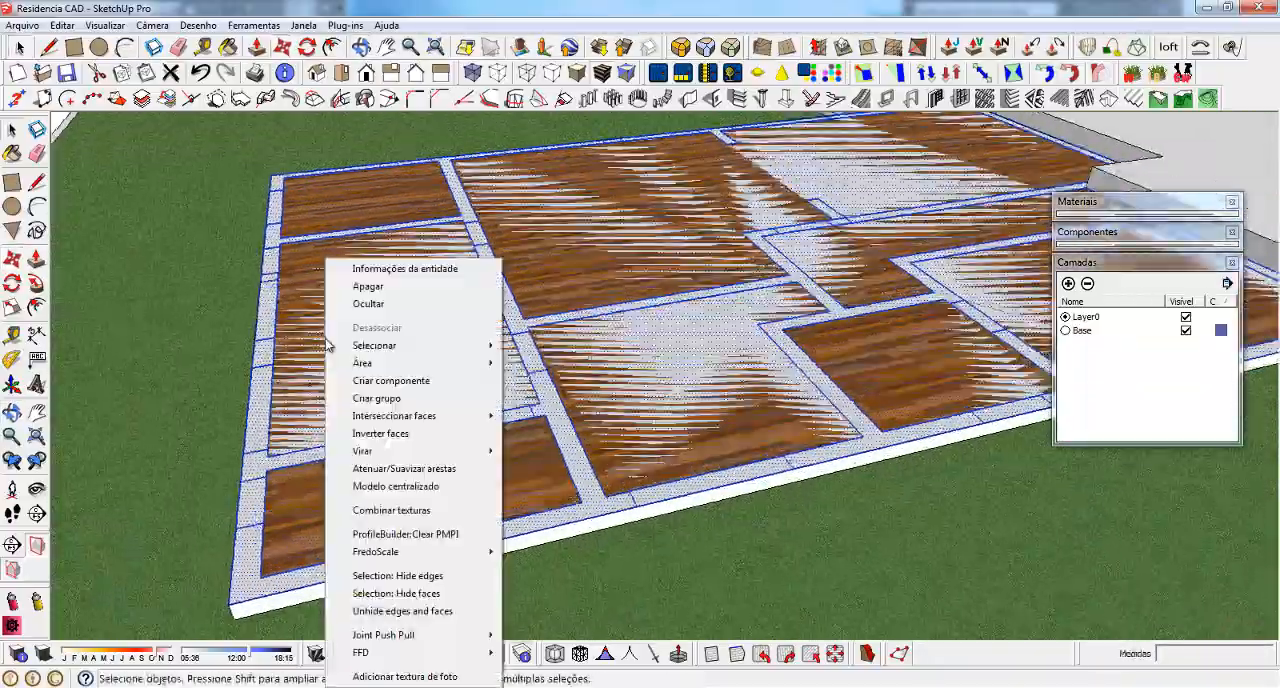
left_click(370, 399)
Examine how the pasted floor plan meets the raised part of the slab around the level step
scroll(372, 400, "down", 2)
middle_click_drag(700, 290, 980, 335)
scroll(634, 196, "up", 4)
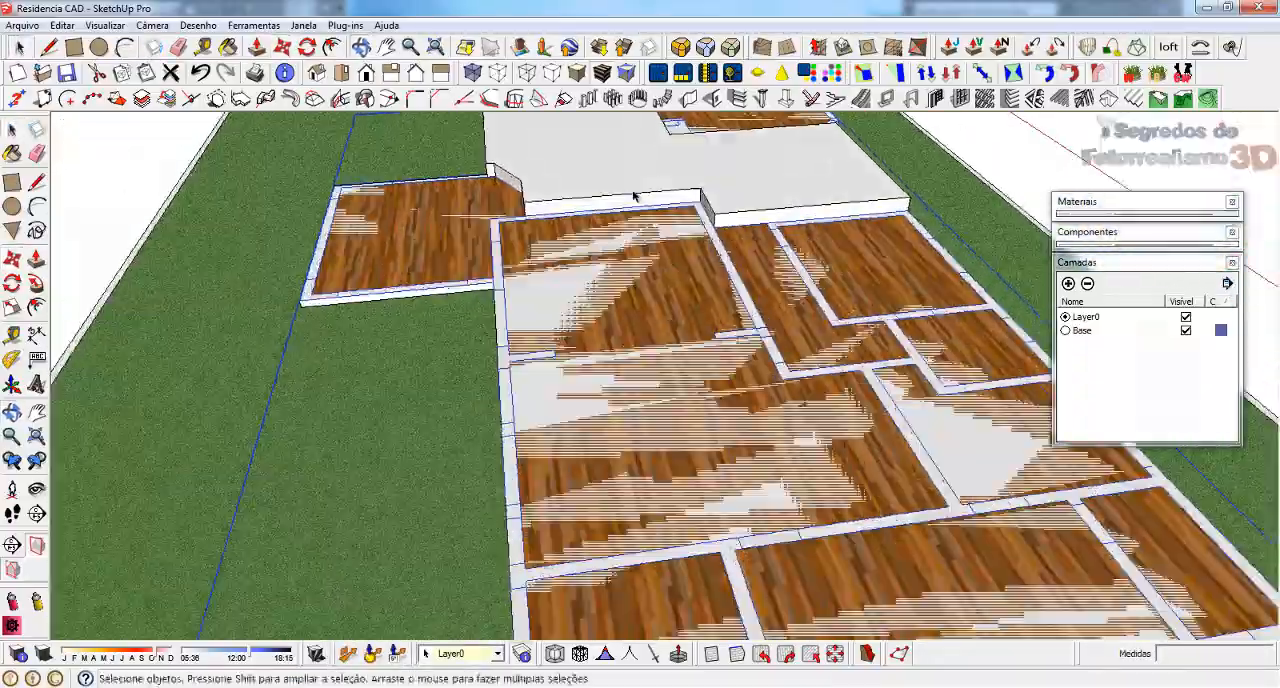
key("Delete")
middle_click_drag(477, 236, 982, 194)
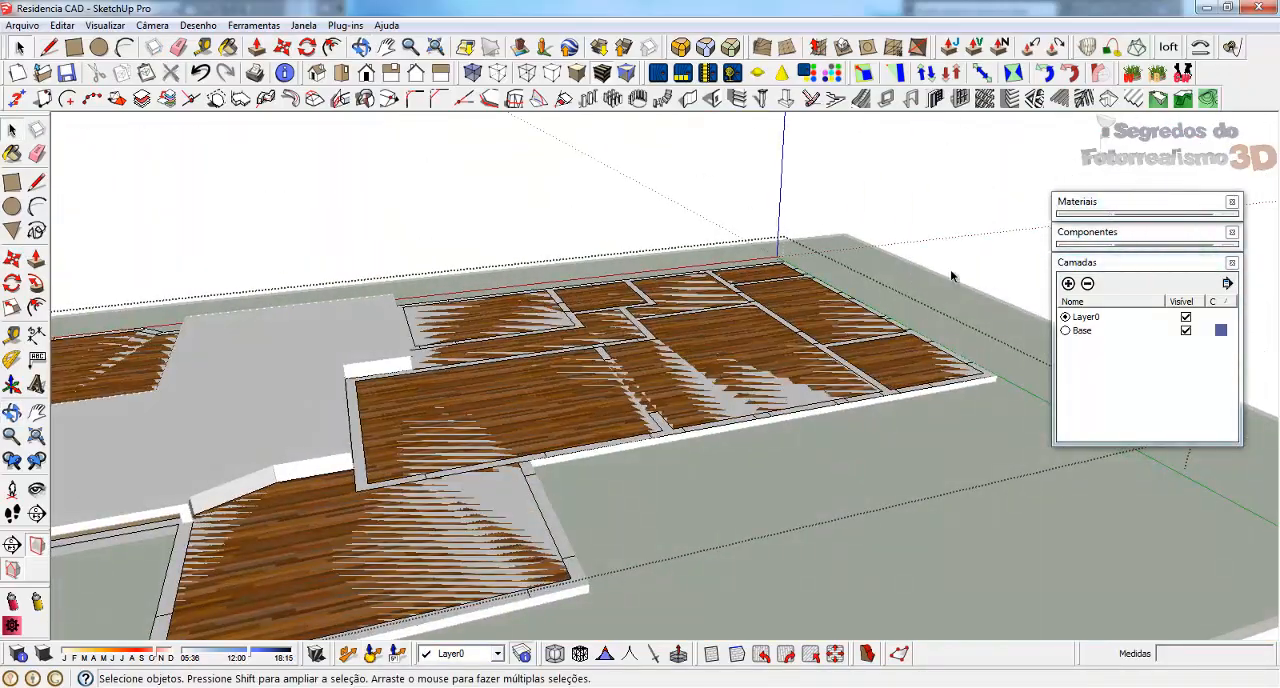
scroll(309, 524, "up", 3)
scroll(308, 524, "down", 5)
scroll(495, 380, "up", 8)
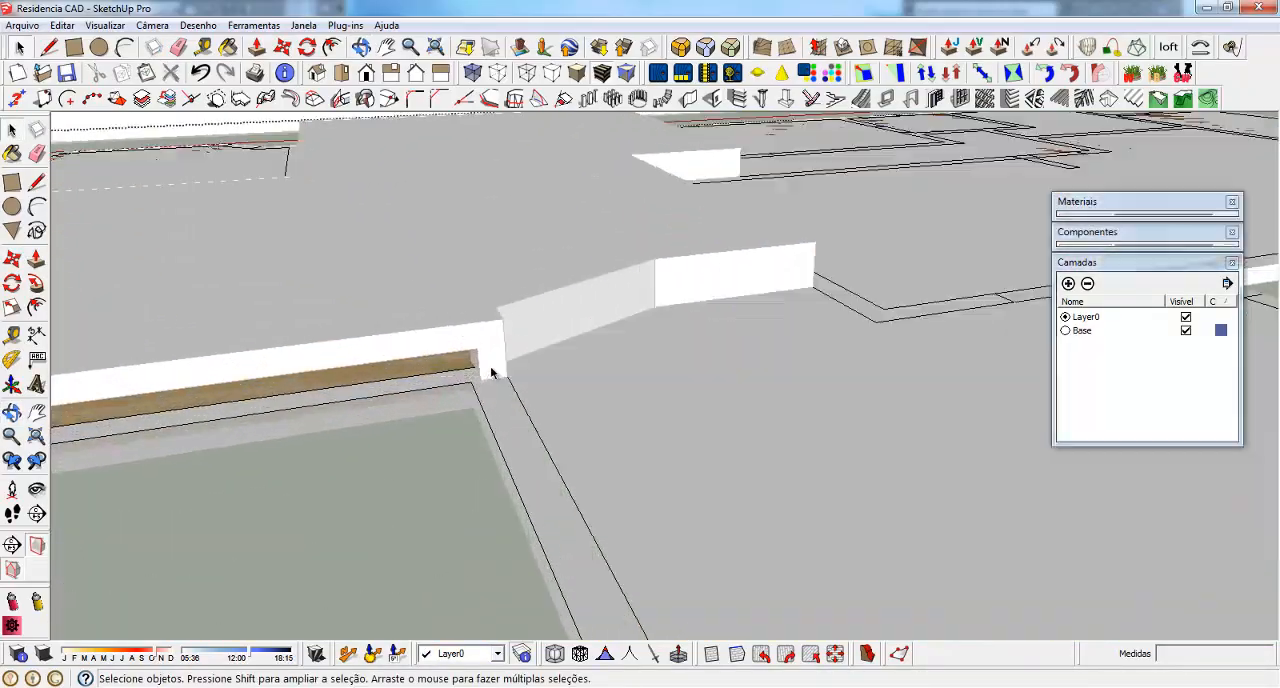
mouse_move(495, 380)
middle_mouse_down()
mouse_move(631, 400)
mouse_move(746, 266)
mouse_move(737, 243)
mouse_move(468, 386)
mouse_move(546, 206)
mouse_move(540, 229)
mouse_move(567, 255)
mouse_move(666, 320)
mouse_move(533, 447)
middle_mouse_up()
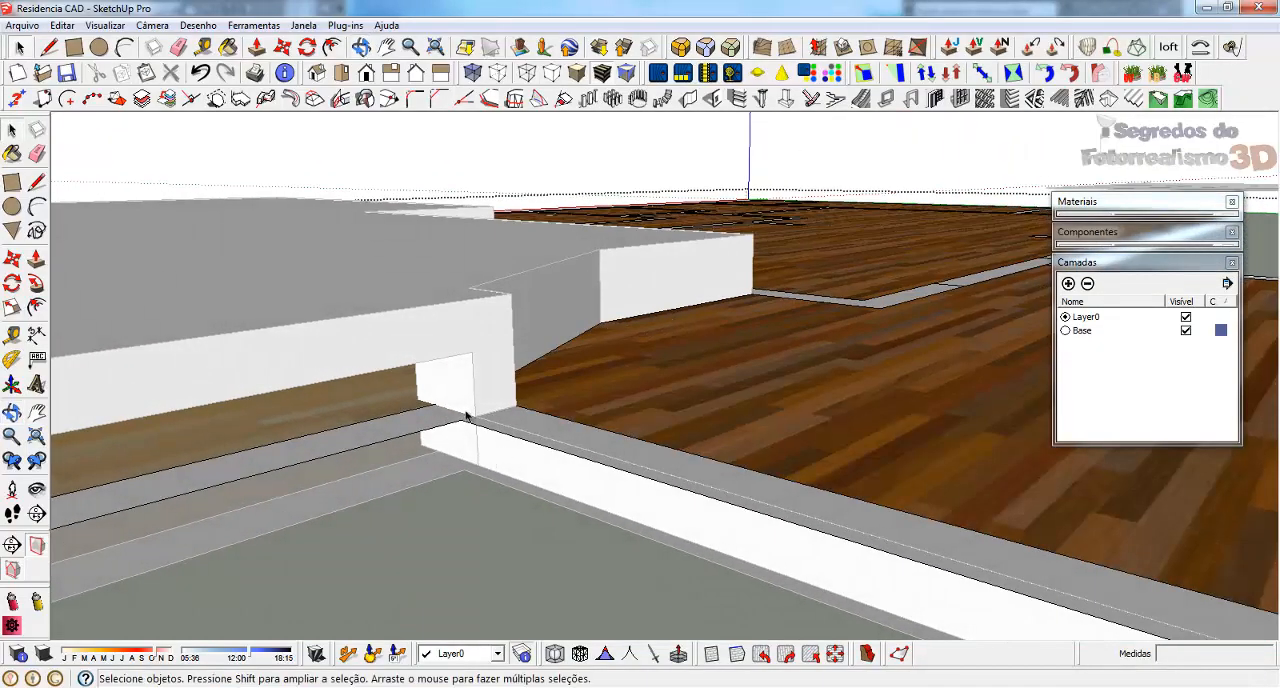
Open the slab group for editing and erase the short vertical edge on its side face below the raised level
left_click(450, 336)
double_click(450, 336)
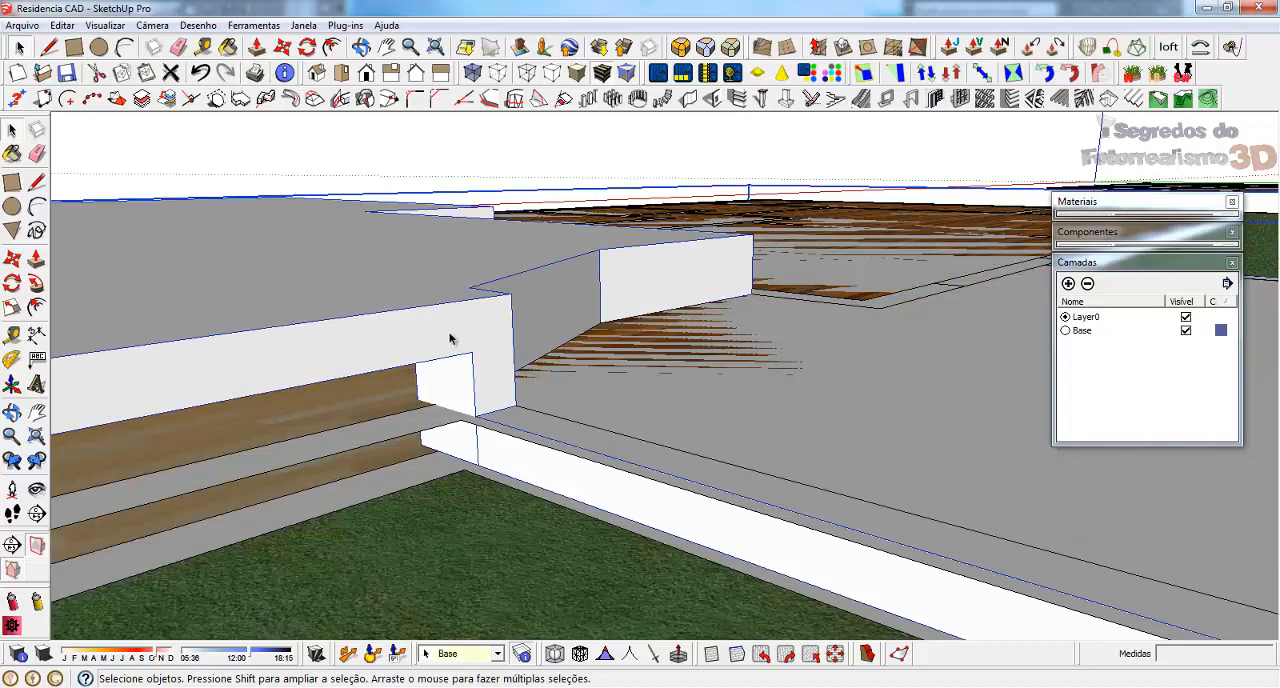
mouse_move(480, 459)
middle_mouse_down()
mouse_move(491, 380)
mouse_move(474, 453)
mouse_move(523, 523)
mouse_move(494, 463)
middle_mouse_up()
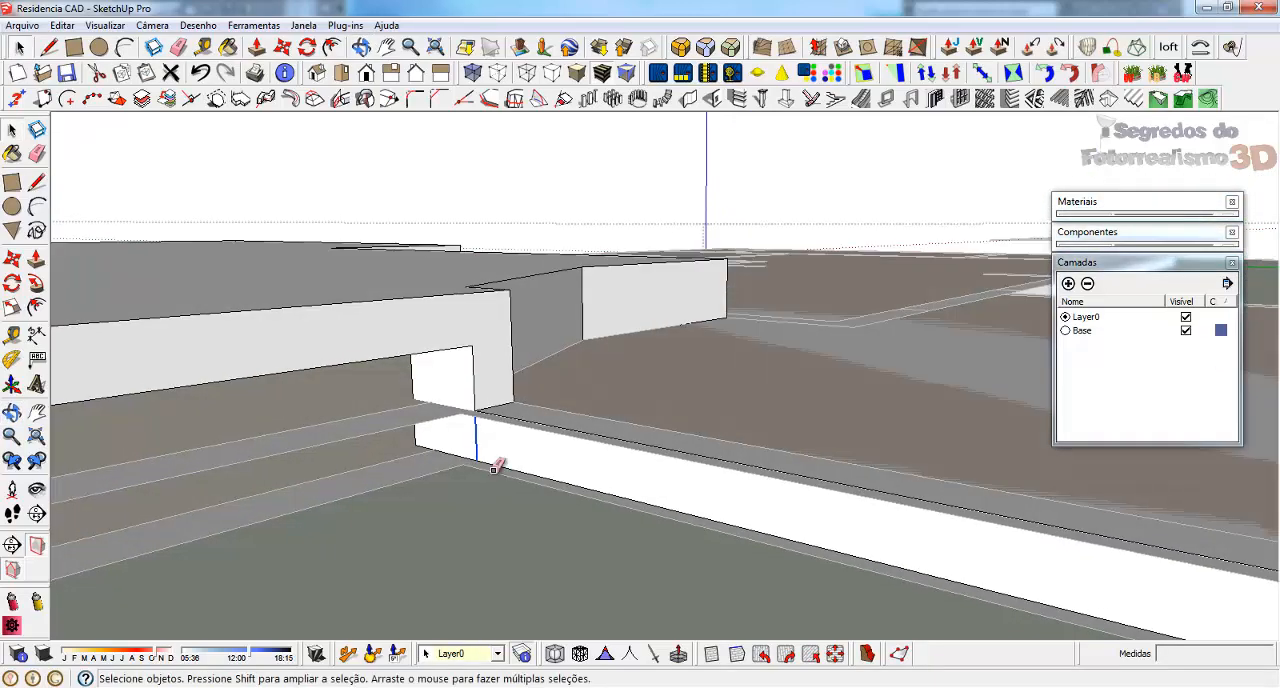
key("e")
Push/Pull the slab's side face beside the raised level by 5 cm to line up with the plan's wall outline
key("p")
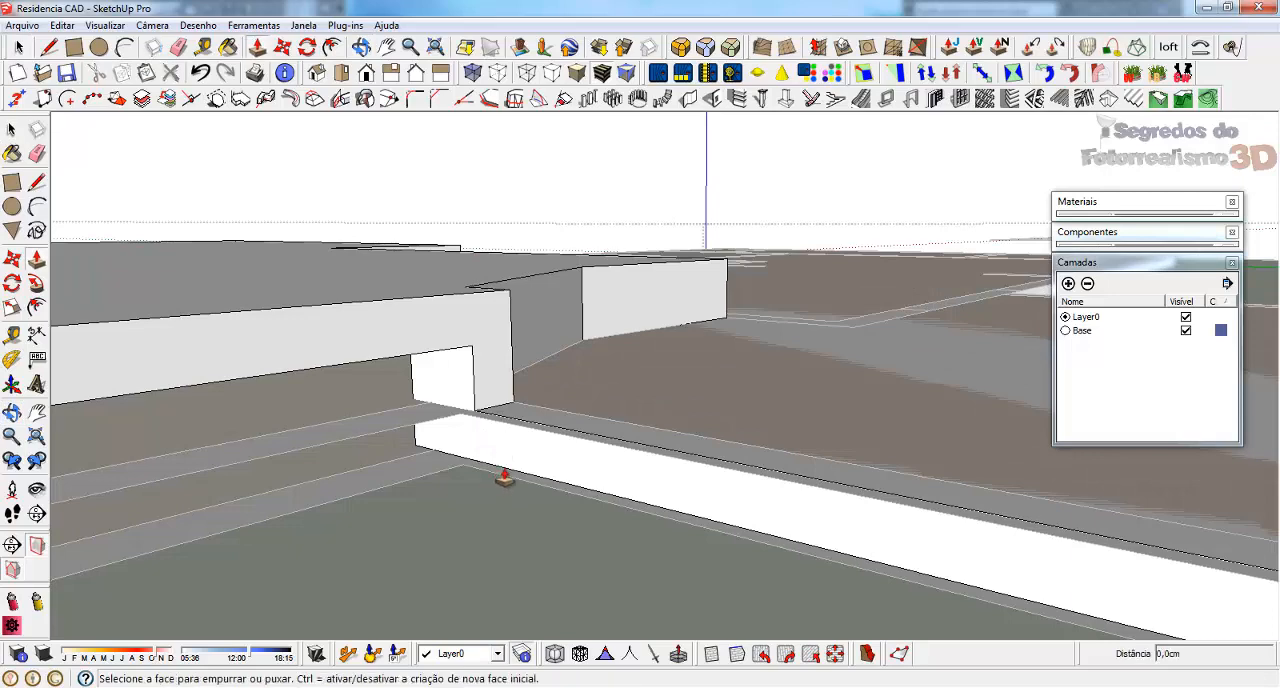
left_click(512, 469)
left_click(527, 487)
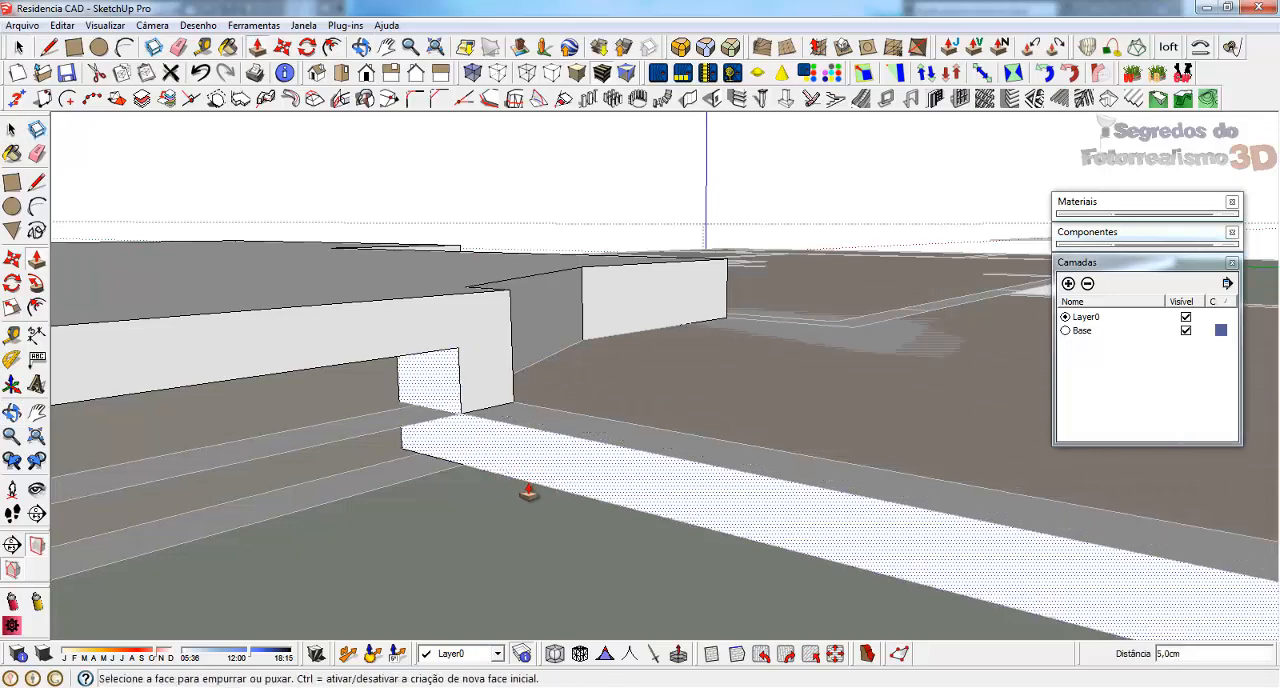
Close the slab group and open the floor plan group for editing near the raised slab's corner
scroll(528, 488, "down", 1)
key("space")
left_click(528, 488)
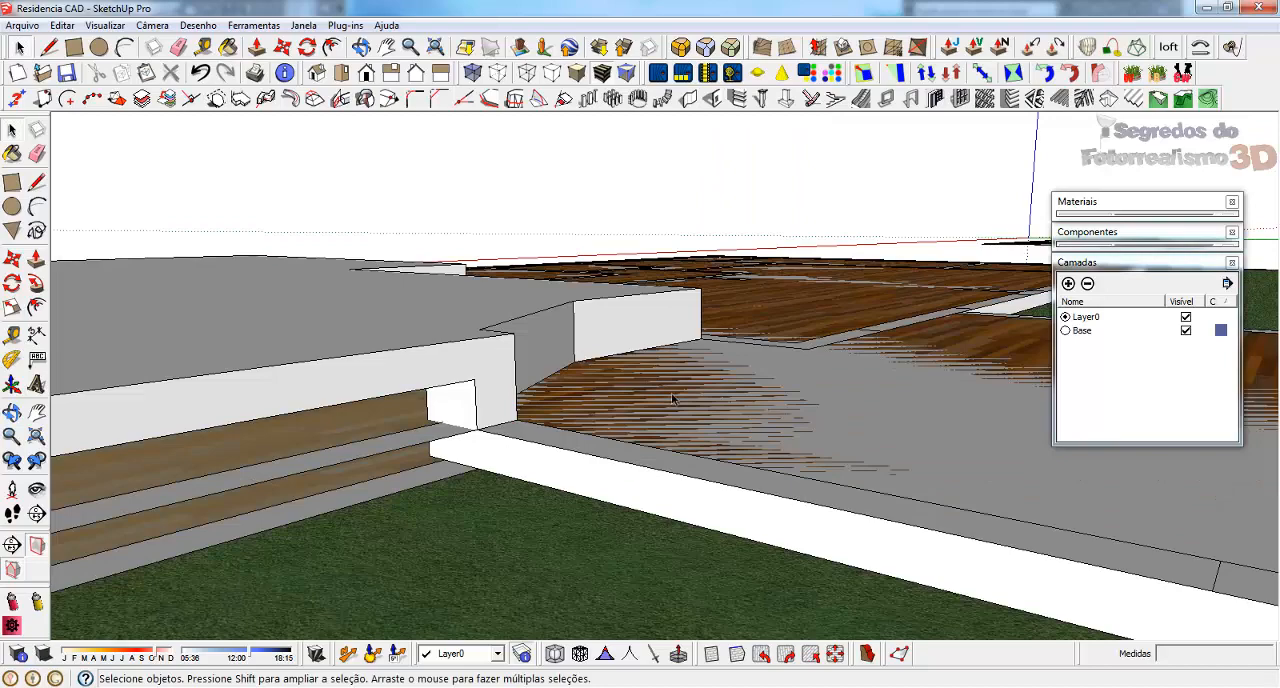
double_click(362, 434)
middle_click_drag(534, 471, 335, 558)
Draw lines in the floor plan at the raised slab's lower corner, splitting the plan where the wall strip meets it
key("l")
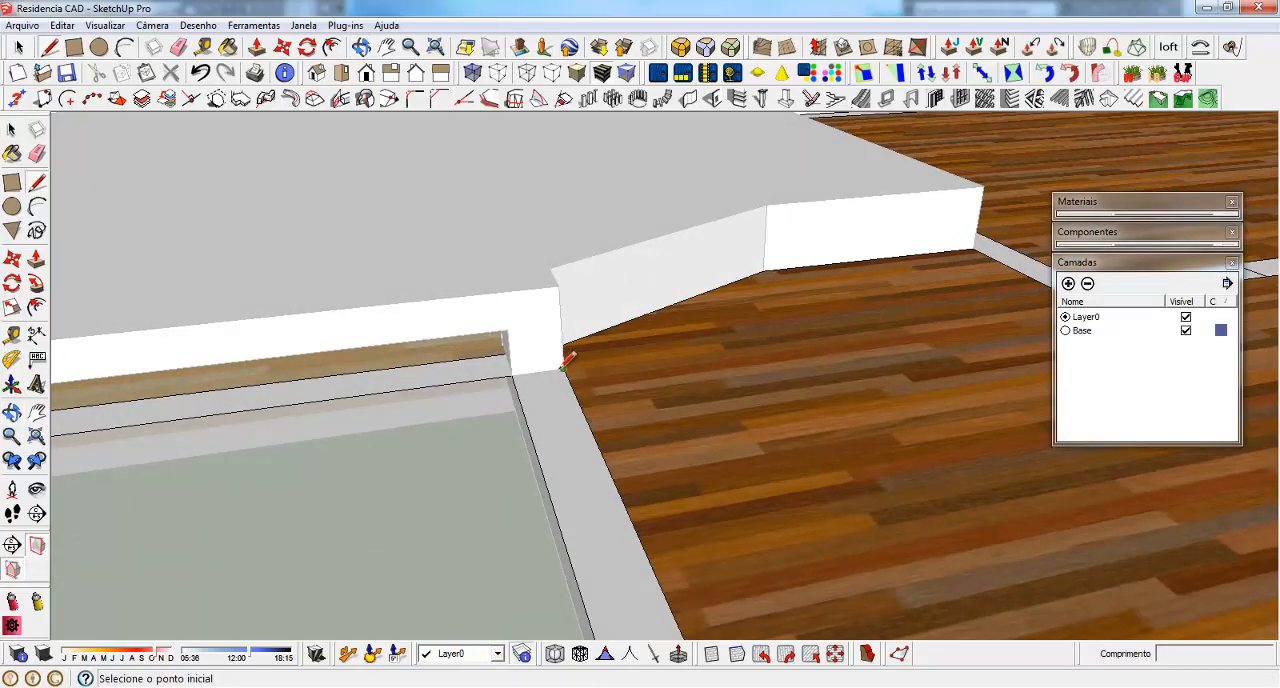
left_click(563, 369)
scroll(512, 375, "up", 2)
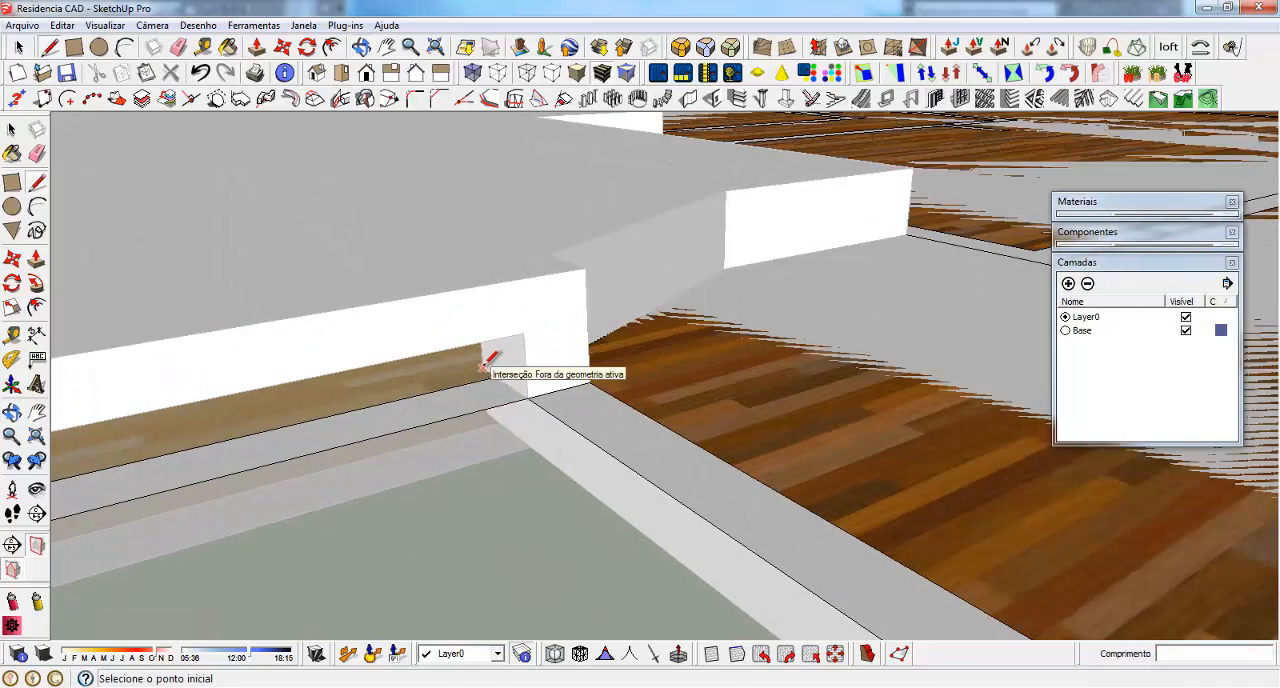
left_click(483, 368)
middle_click_drag(524, 390, 745, 340)
scroll(457, 428, "down", 5)
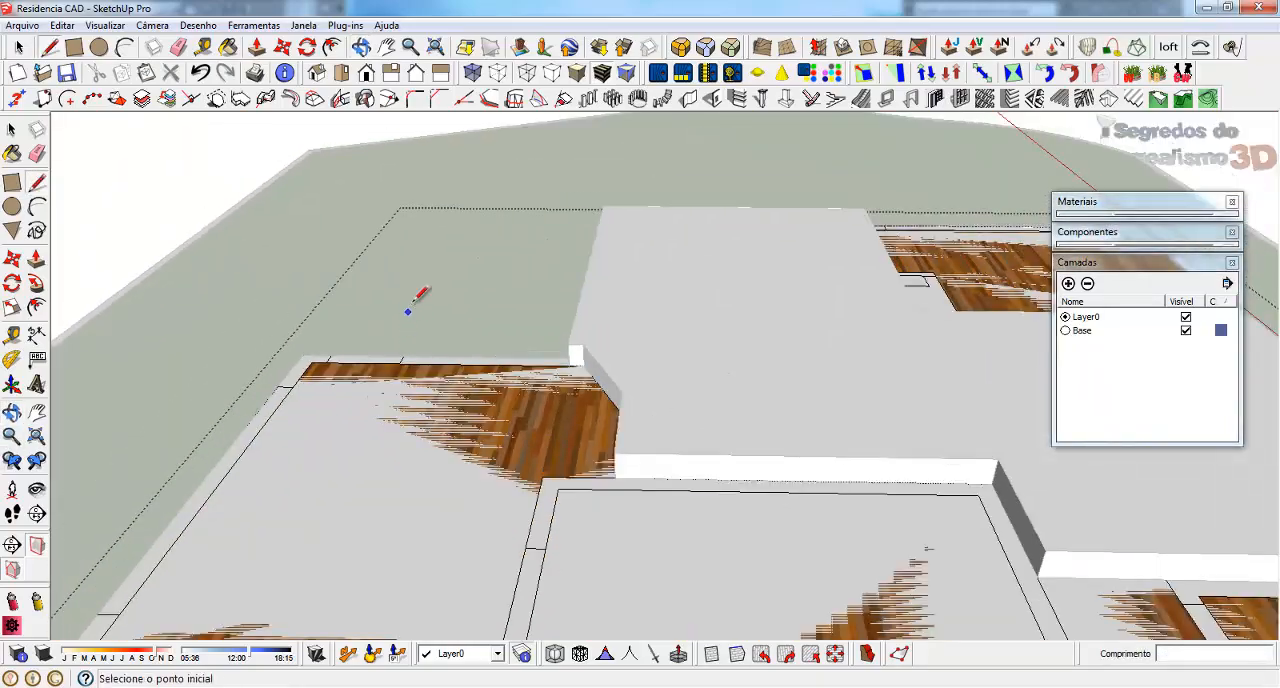
Draw a line about 465 cm long along the foot of the raised slab's side, between its two lower corners
middle_click_drag(414, 291, 486, 427)
scroll(529, 289, "up", 3)
middle_click_drag(815, 335, 497, 343)
scroll(420, 442, "up", 3)
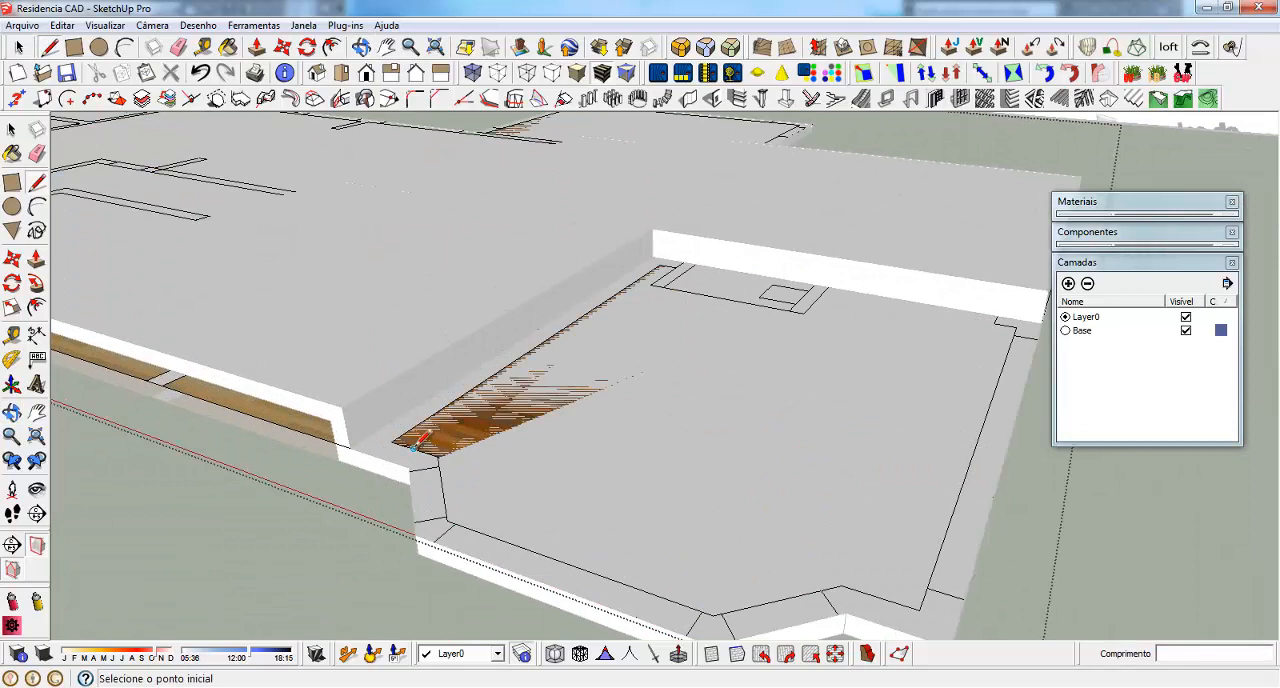
left_click(350, 445)
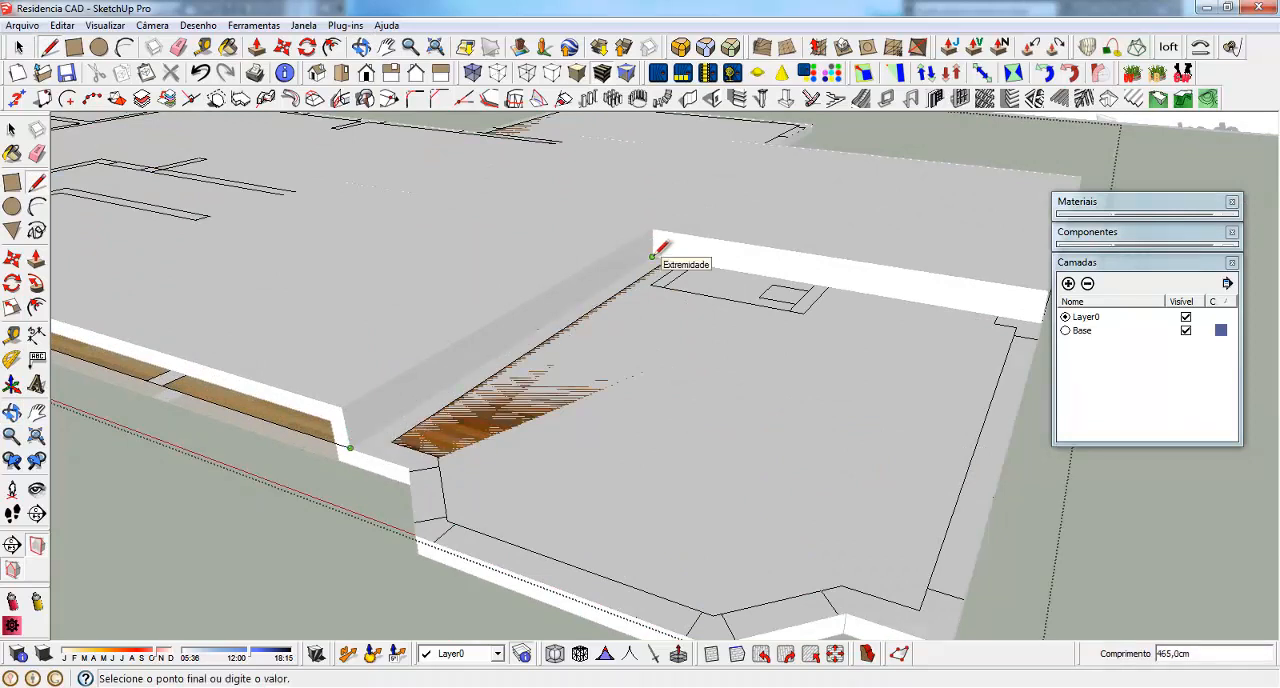
key("space")
Delete the floor plan's floor faces lying underneath the raised slab
scroll(885, 312, "down", 3)
middle_click_drag(580, 375, 695, 277)
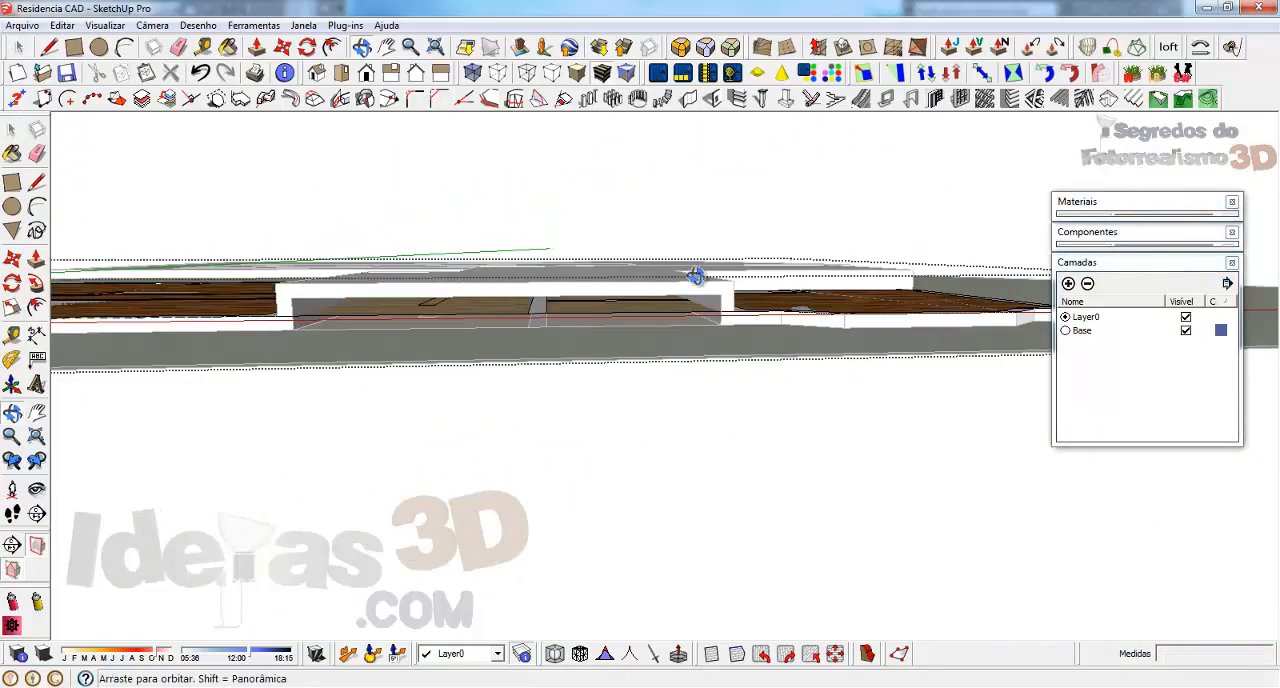
scroll(454, 300, "up", 1)
middle_click_drag(595, 327, 592, 310)
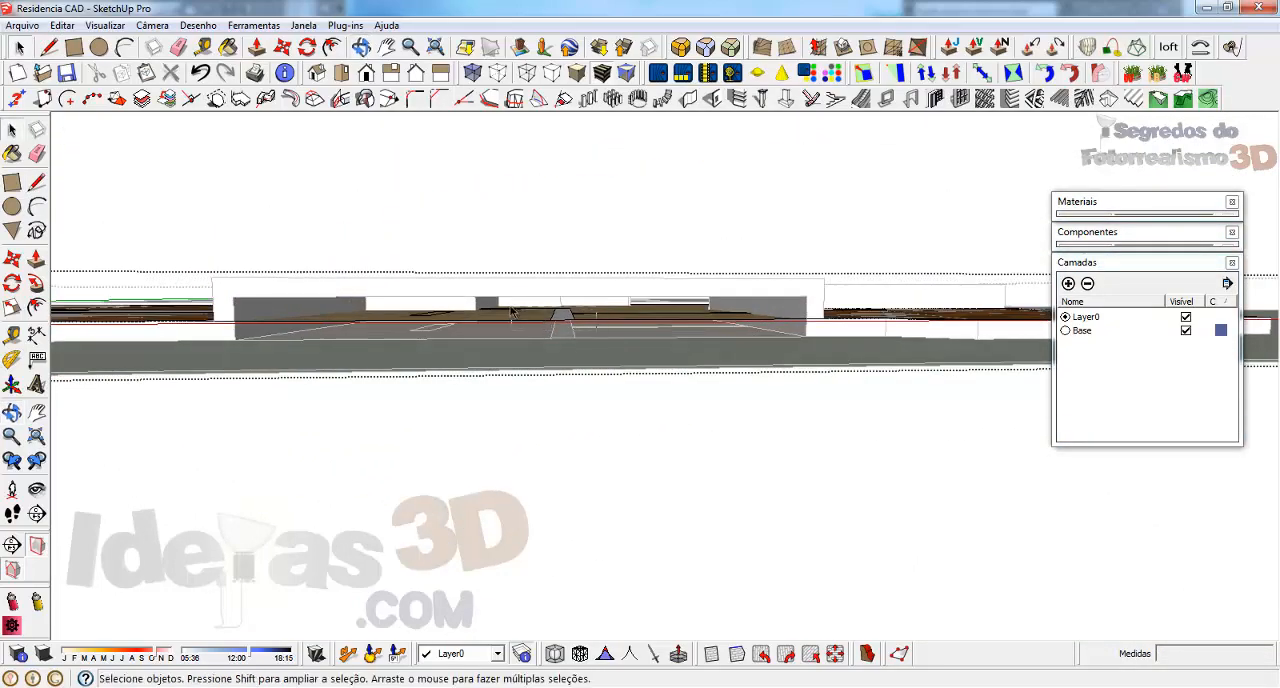
left_click(510, 312)
mouse_move(510, 312)
middle_mouse_down()
mouse_move(571, 386)
mouse_move(749, 434)
mouse_move(489, 337)
mouse_move(494, 325)
middle_mouse_up()
key("Delete")
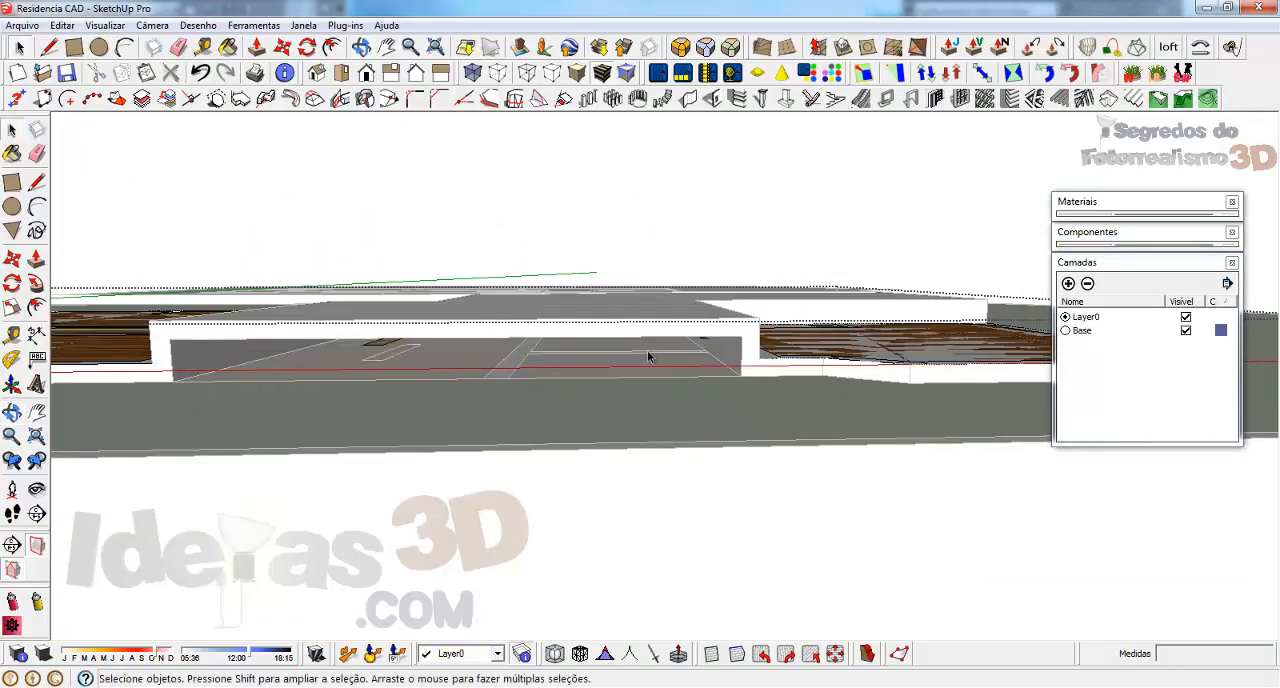
scroll(732, 362, "down", 1)
middle_click_drag(406, 350, 840, 347)
key("Delete")
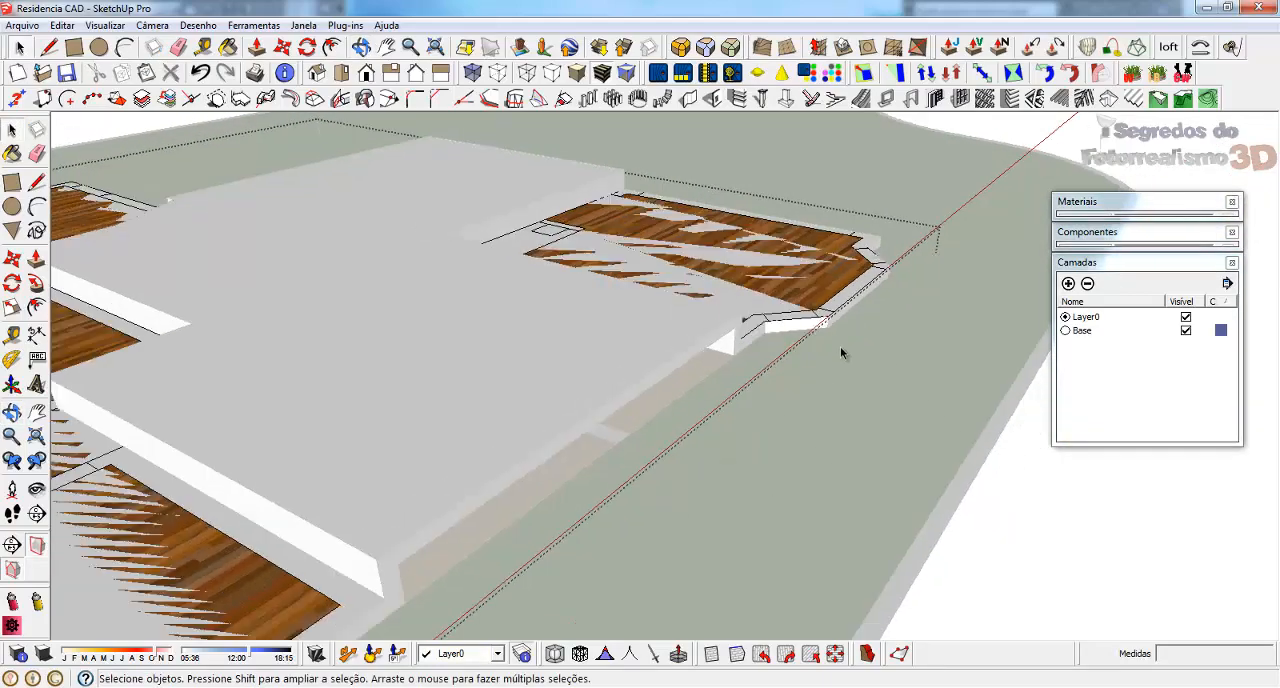
Examine the remaining floor plan faces around the raised slab, selecting the wall strips that border its edges
scroll(840, 347, "down", 2)
scroll(702, 339, "up", 2)
scroll(702, 343, "down", 2)
scroll(315, 419, "up", 3)
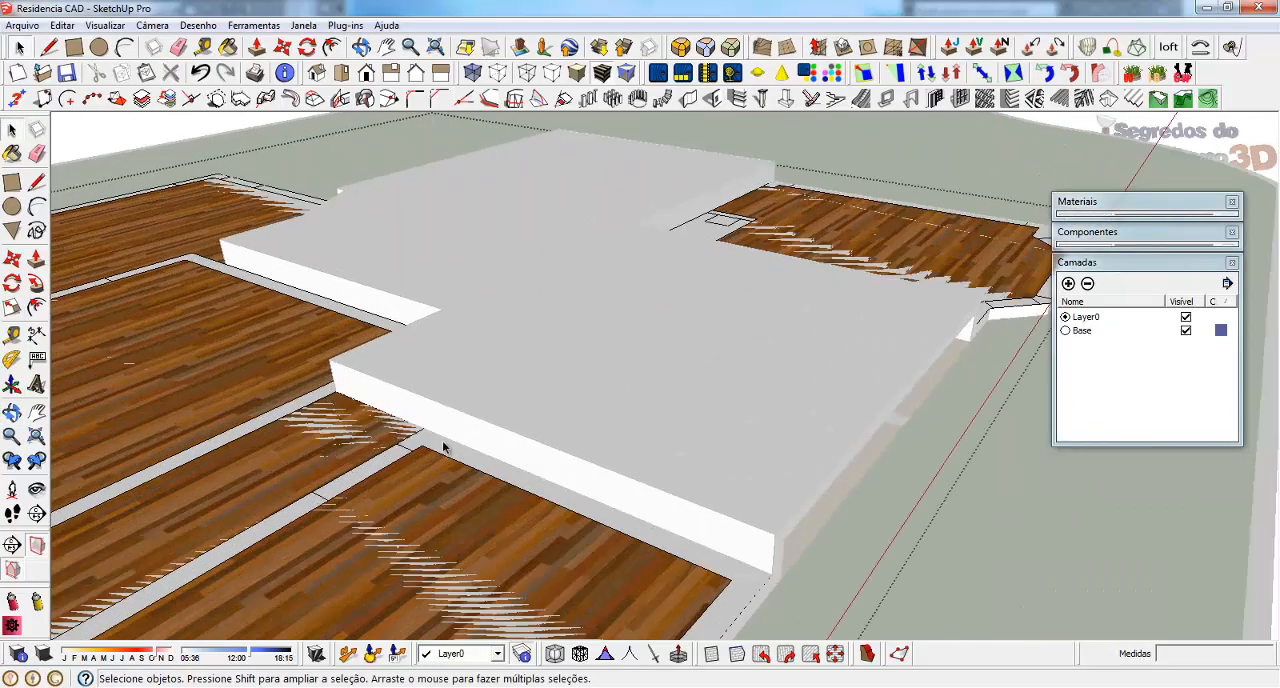
left_click(443, 446)
scroll(791, 397, "down", 3)
scroll(430, 303, "up", 4)
middle_click_drag(424, 313, 857, 423)
scroll(855, 290, "up", 5)
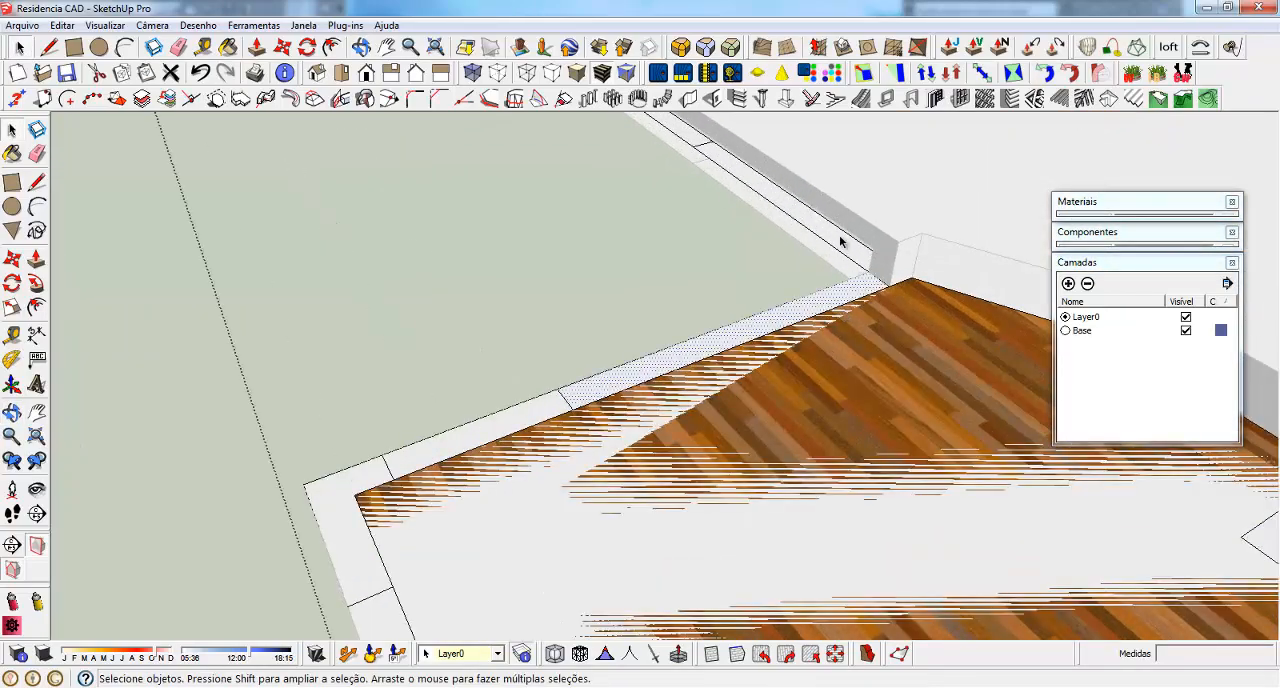
left_click(833, 234)
scroll(770, 297, "down", 2)
middle_click_drag(770, 297, 846, 238)
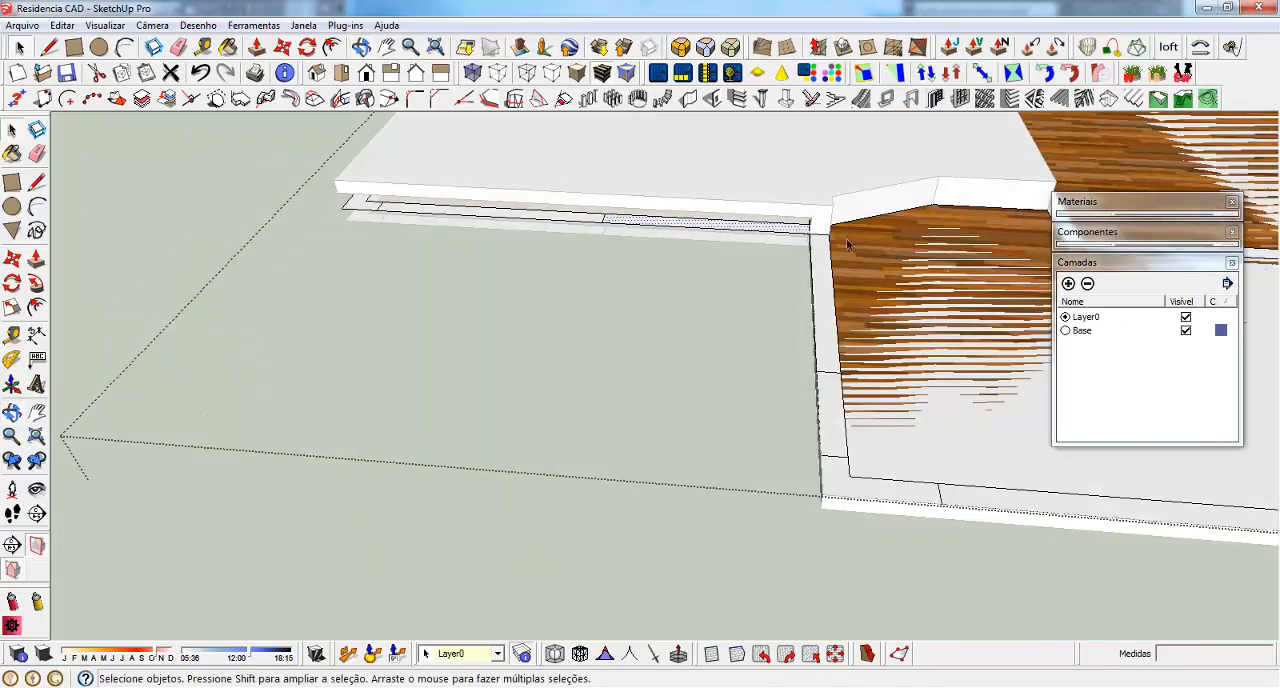
Start a line in the floor plan from the open end of the inner wall line under the raised slab's edge
scroll(846, 238, "up", 2)
middle_click_drag(505, 266, 777, 283)
scroll(276, 257, "up", 3)
middle_click_drag(316, 267, 414, 294)
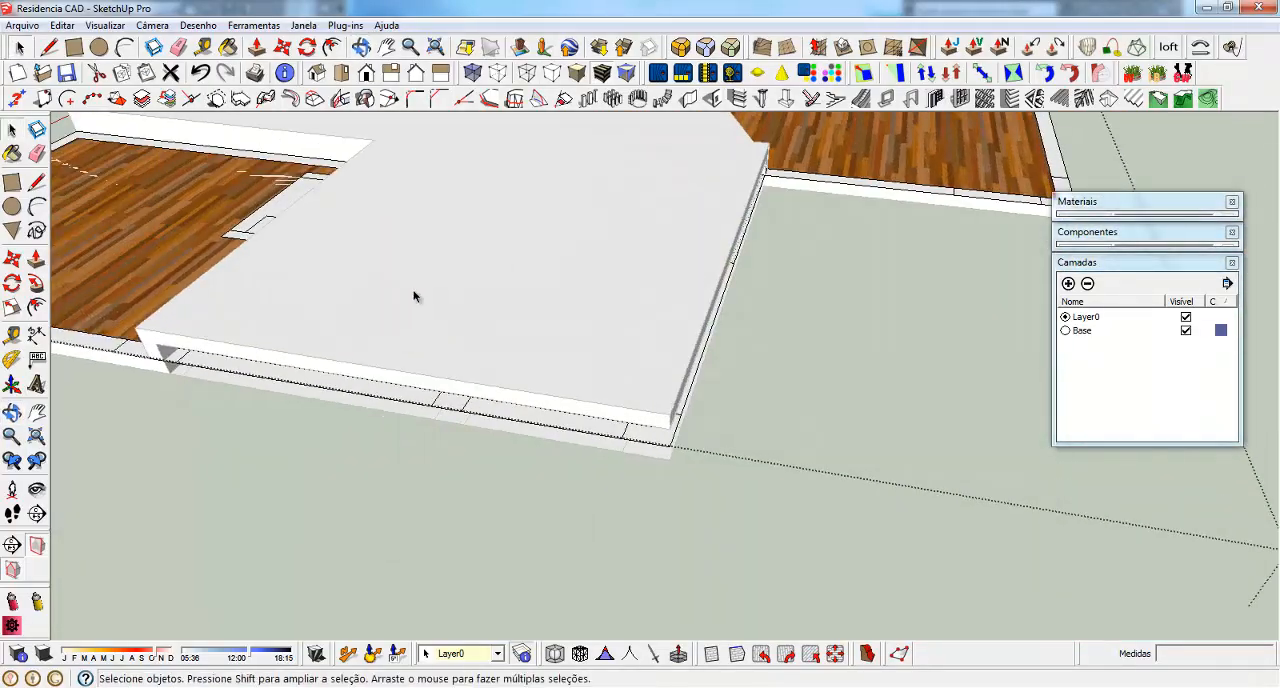
scroll(414, 294, "down", 3)
scroll(438, 348, "up", 5)
scroll(465, 297, "down", 3)
scroll(571, 371, "up", 3)
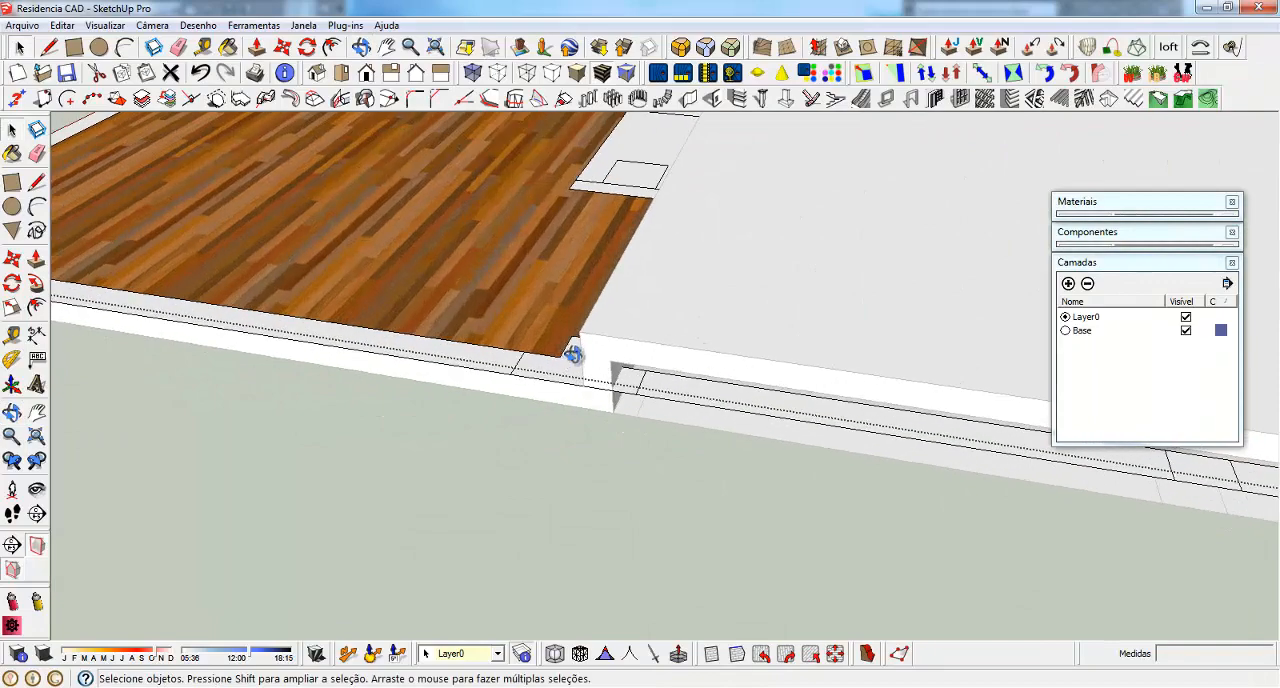
middle_click_drag(571, 354, 478, 301)
scroll(567, 347, "up", 5)
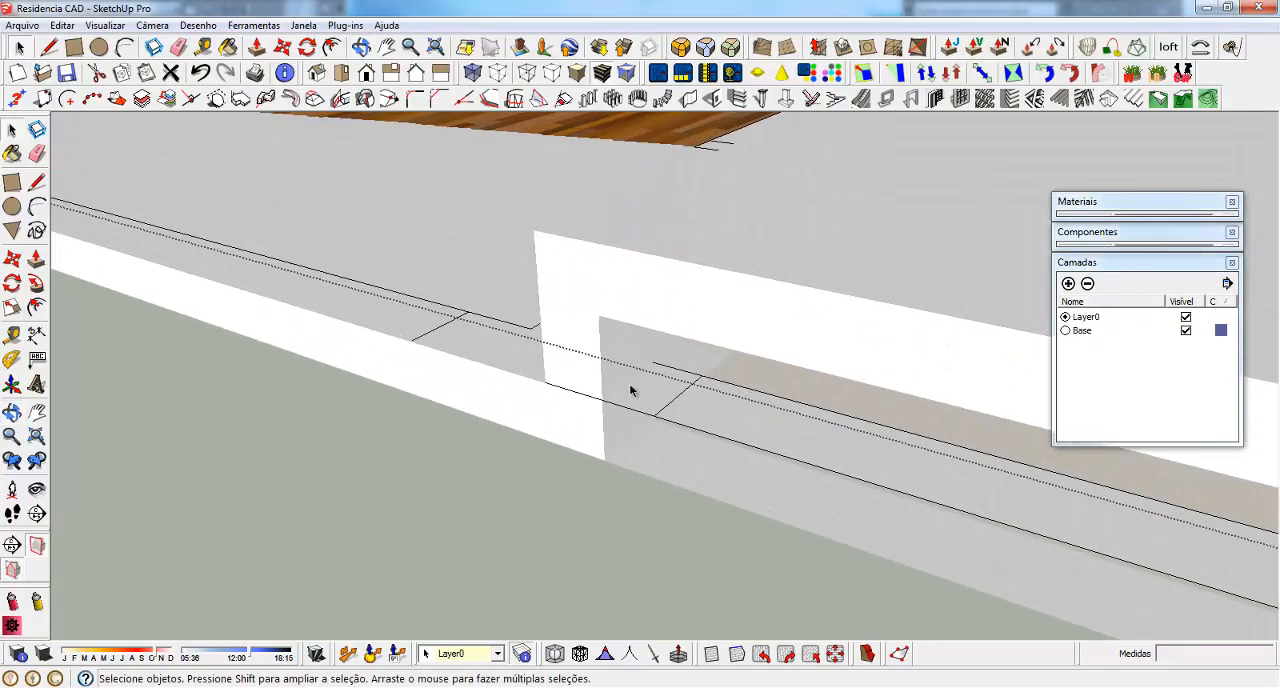
key("l")
left_click(652, 362)
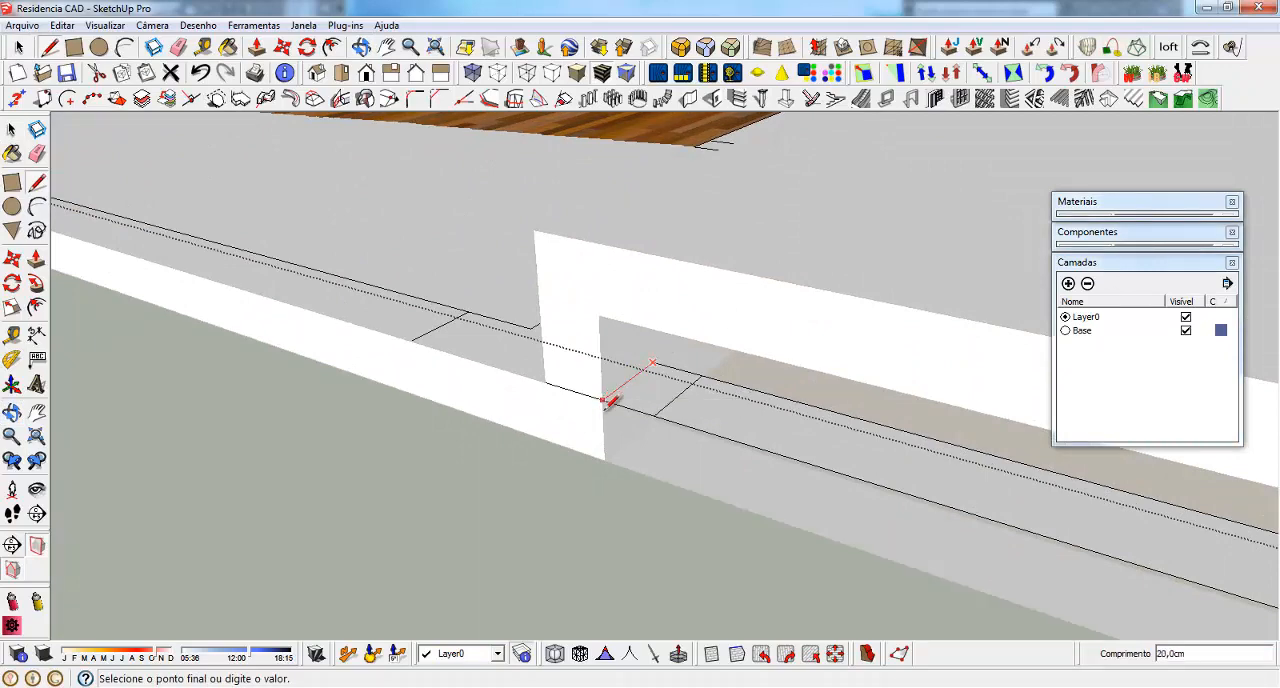
Close the wall strip with a line about 20 cm long at the raised slab's edge
middle_click_drag(580, 397, 966, 403)
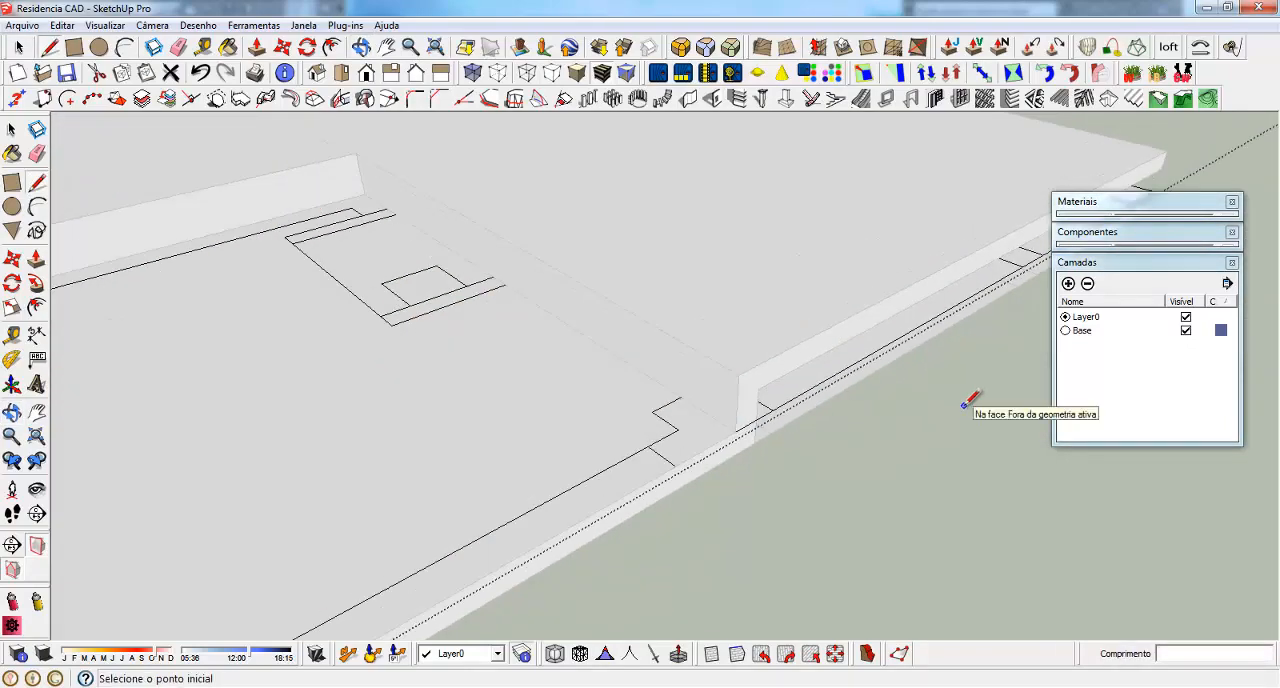
left_click(365, 193)
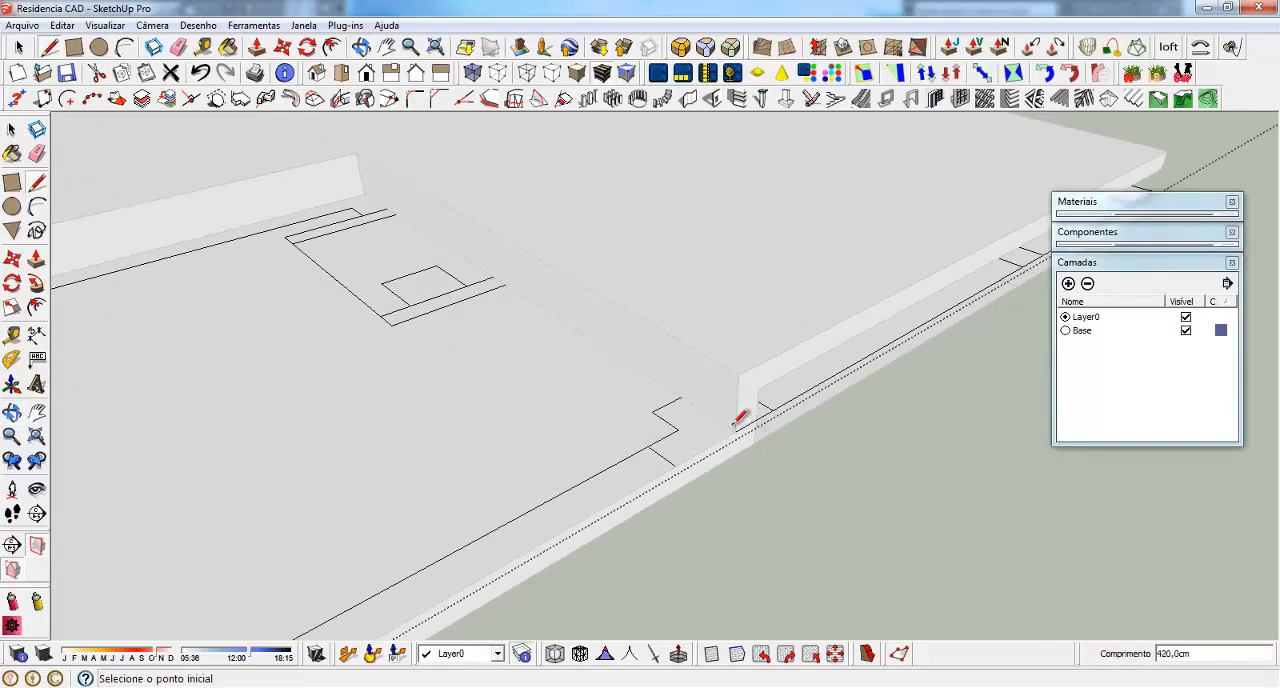
middle_click_drag(738, 418, 757, 223)
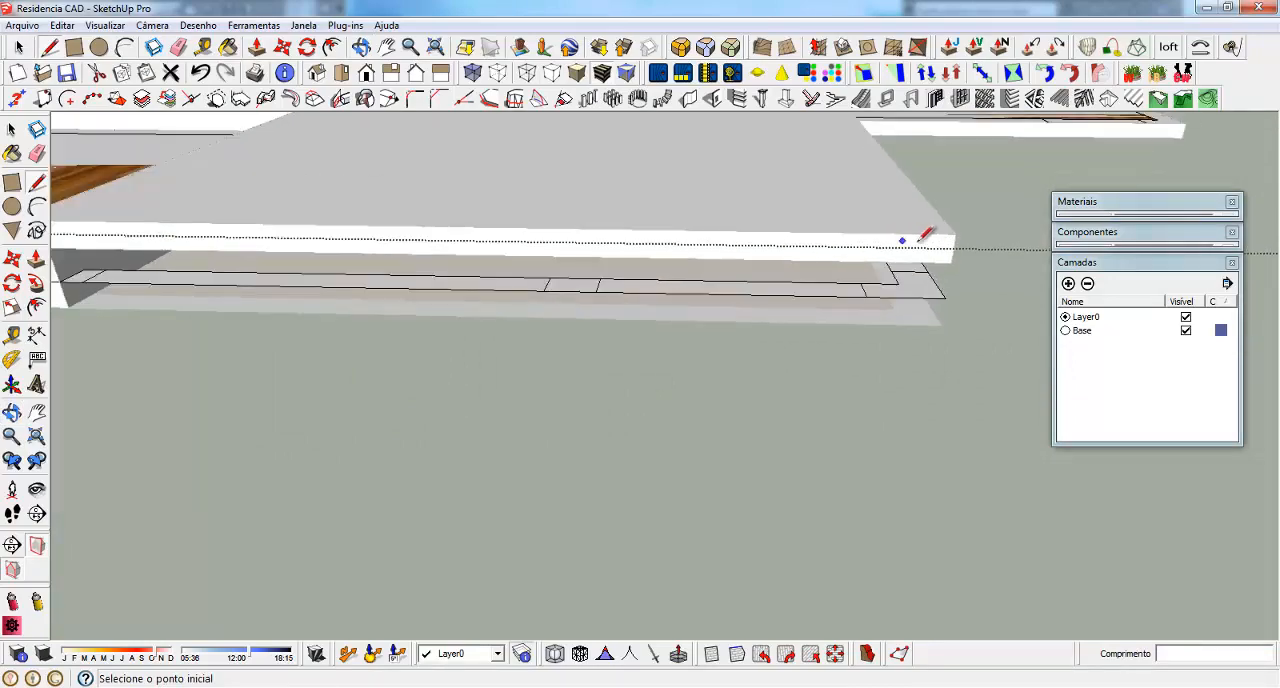
middle_click_drag(925, 234, 571, 200)
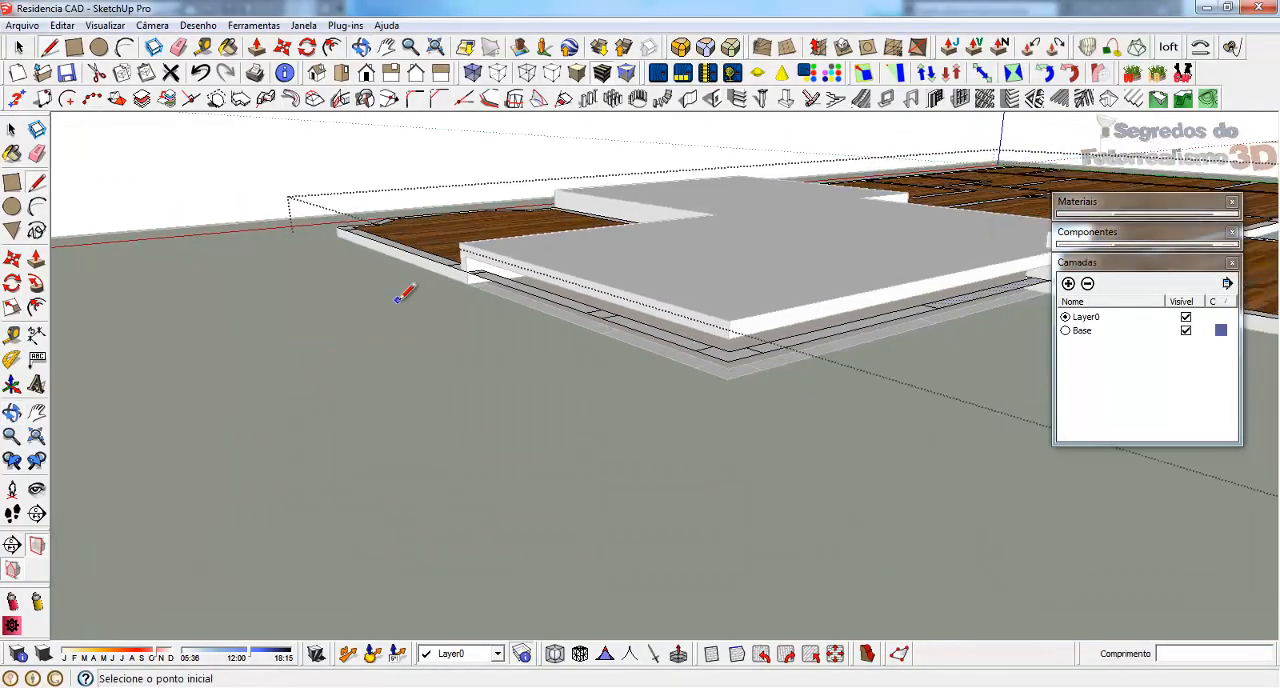
scroll(538, 302, "down", 1)
scroll(650, 288, "up", 3)
middle_click_drag(380, 308, 631, 286)
scroll(830, 245, "up", 3)
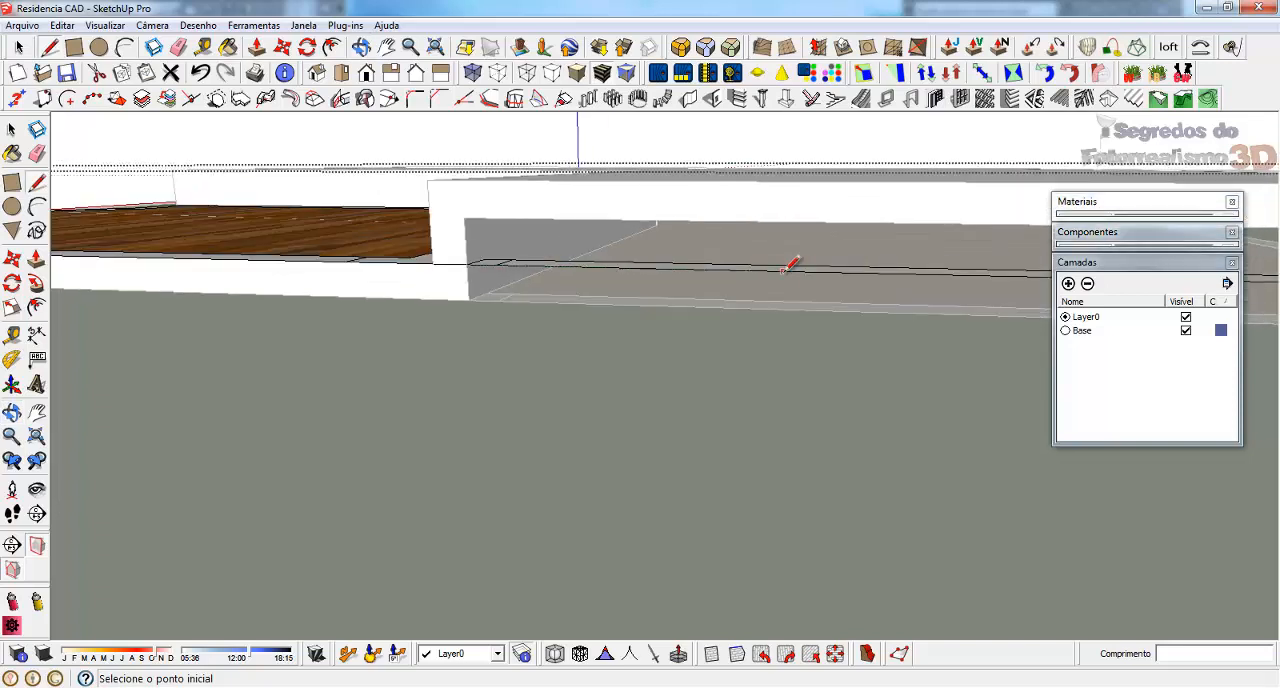
Delete the wall strip faces and edges lying beneath the front edge of the raised slab
key("space")
left_click(504, 263)
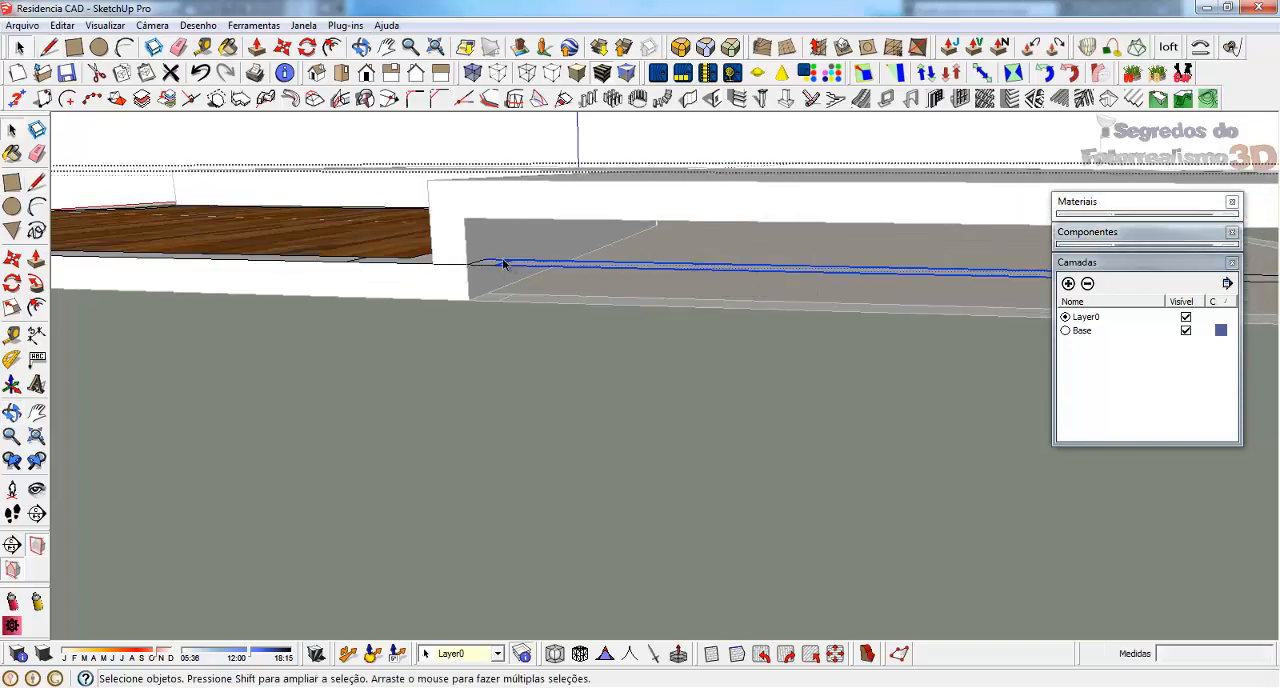
key("Escape")
left_click(486, 267)
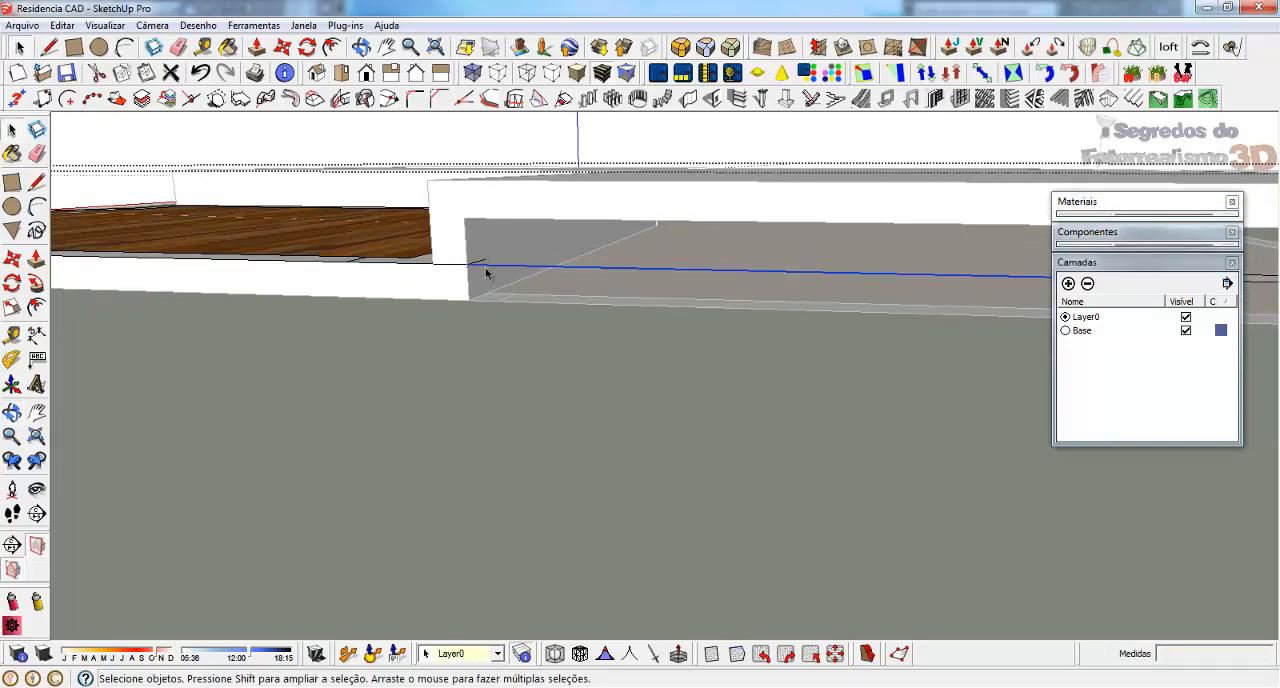
key("Delete")
scroll(179, 249, "down", 1)
left_click_drag(835, 282, 760, 259)
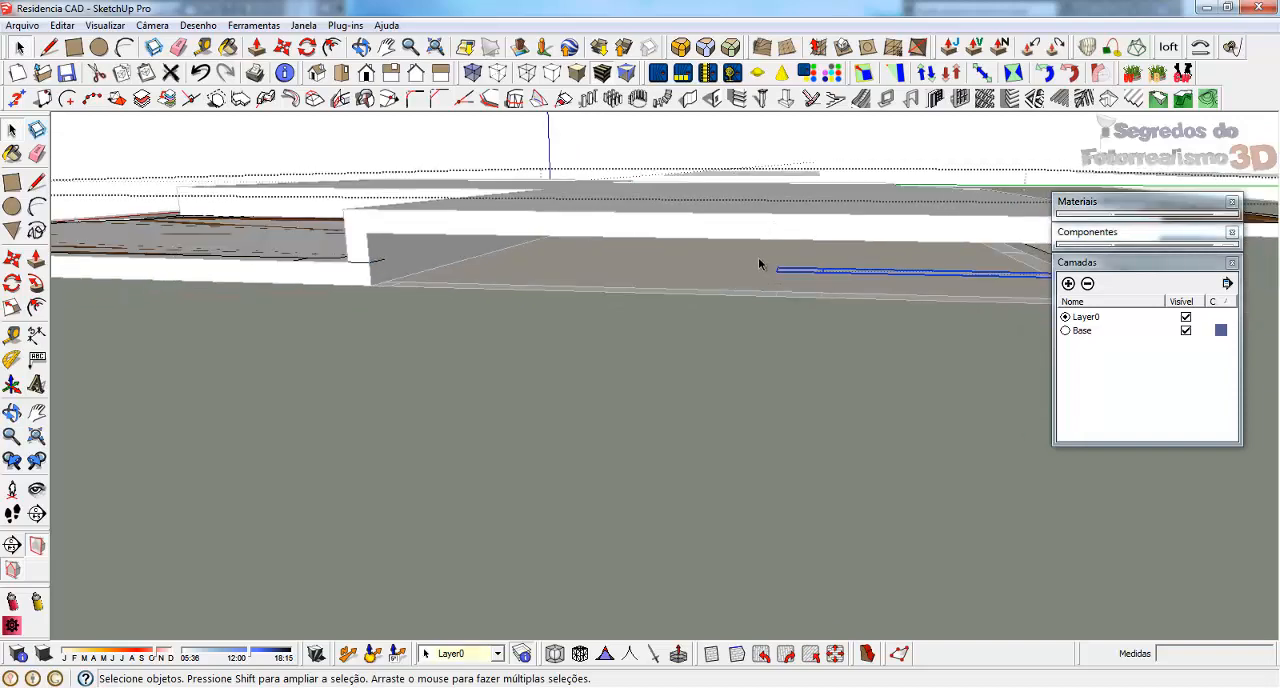
scroll(447, 312, "down", 1)
scroll(1000, 263, "up", 2)
middle_click_drag(1000, 263, 824, 240)
key("Delete")
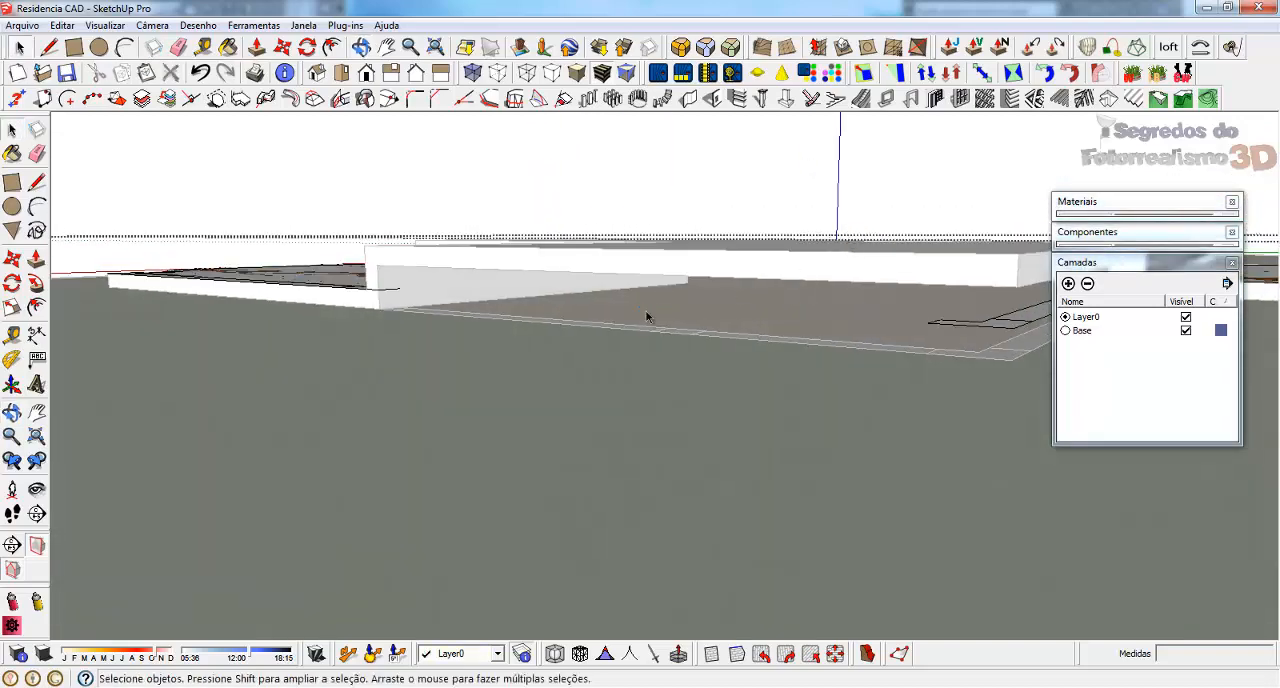
Delete the remaining wall strips beneath the raised slab's outer corner and along its adjacent side
scroll(648, 317, "down", 2)
scroll(948, 322, "up", 2)
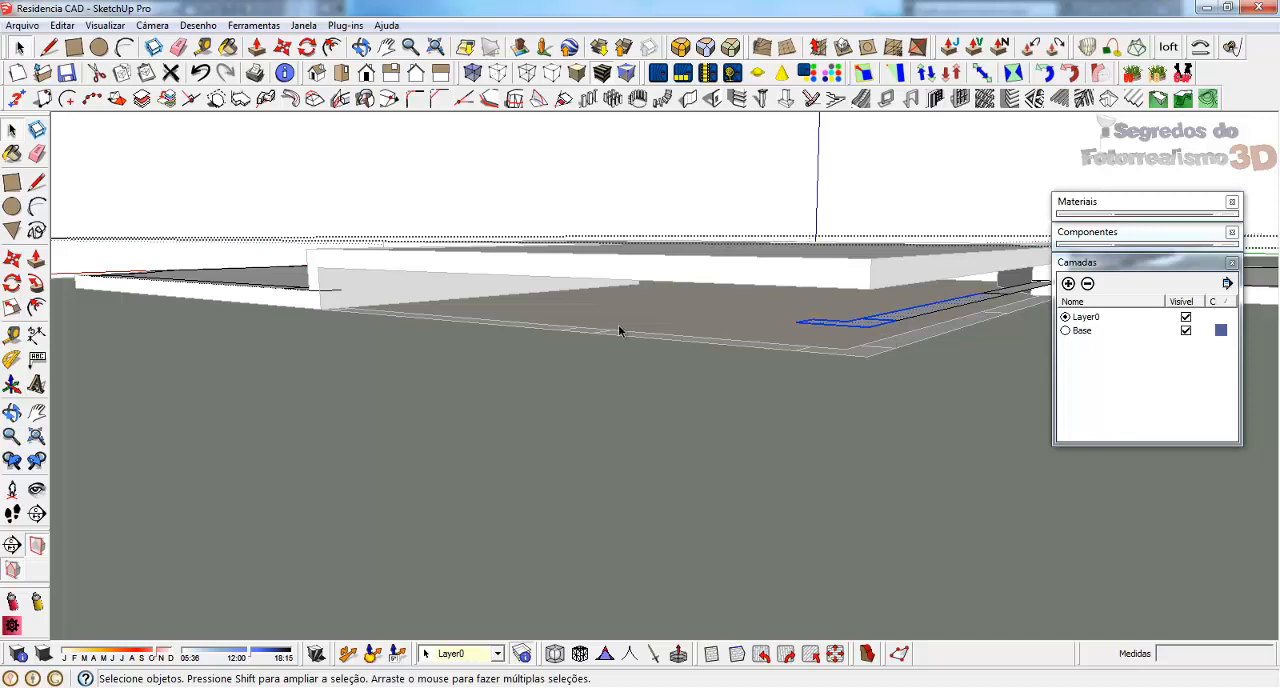
key("Delete")
middle_click_drag(783, 390, 888, 316)
key("Delete")
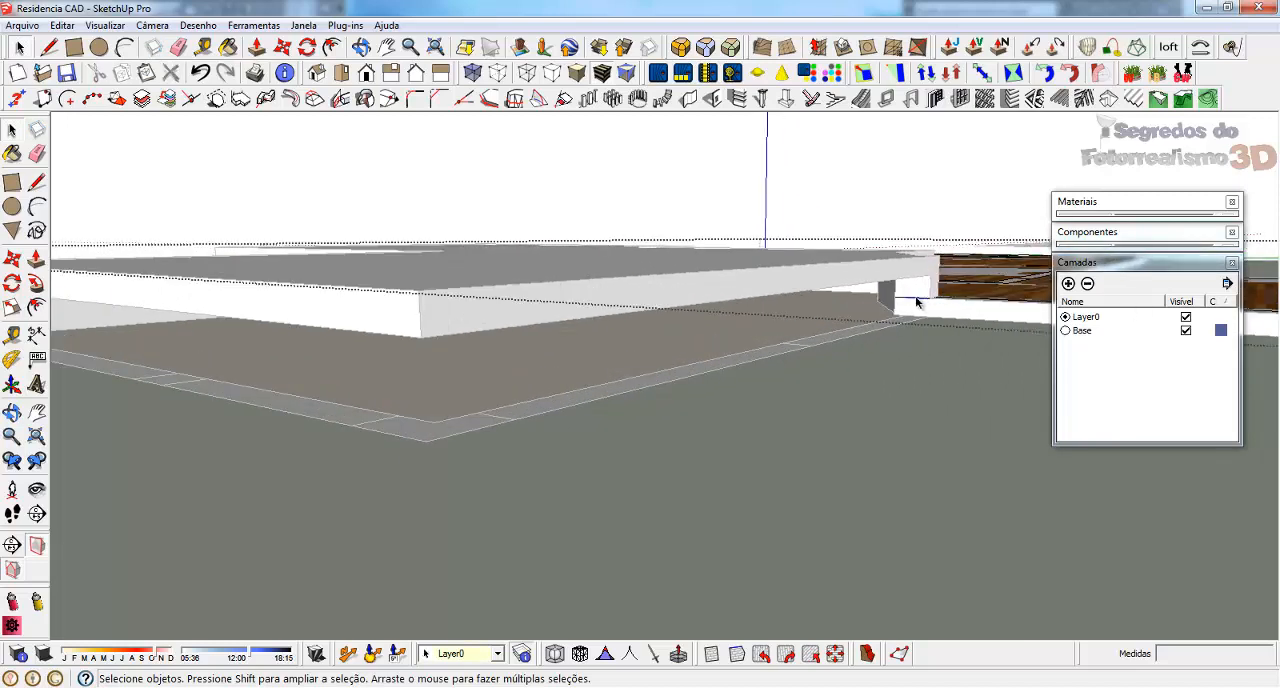
Leave the trimmed floor plan group and paste a copy of the complete floor plan over the house slab
scroll(783, 358, "down", 4)
middle_click_drag(410, 308, 887, 393)
scroll(918, 428, "down", 3)
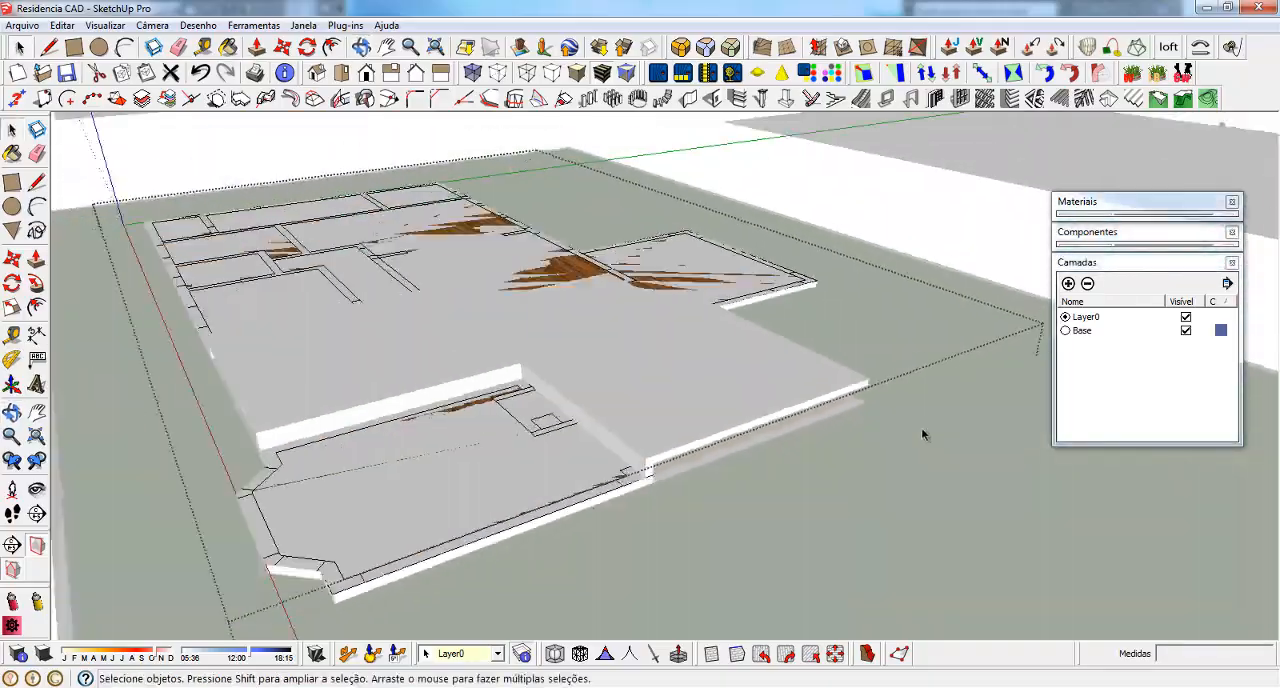
scroll(921, 430, "down", 1)
middle_click_drag(405, 318, 966, 320)
scroll(974, 320, "down", 3)
middle_click_drag(500, 375, 930, 360)
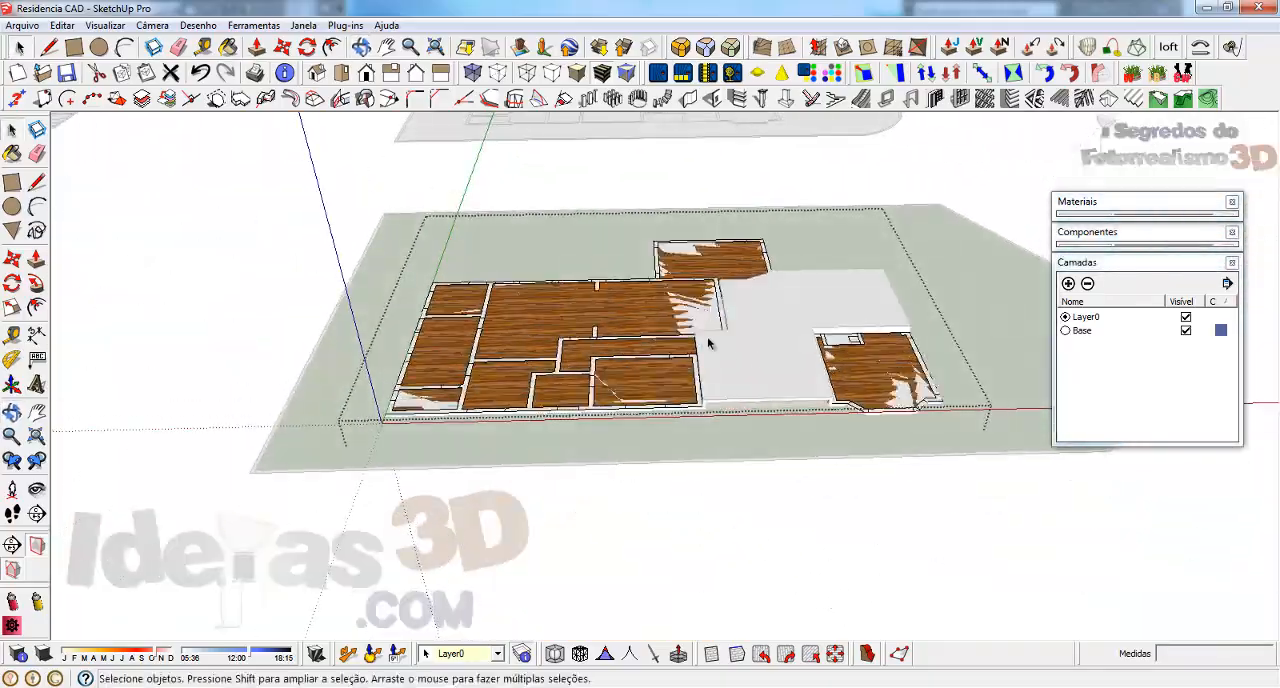
scroll(708, 343, "up", 3)
middle_click_drag(786, 314, 756, 409)
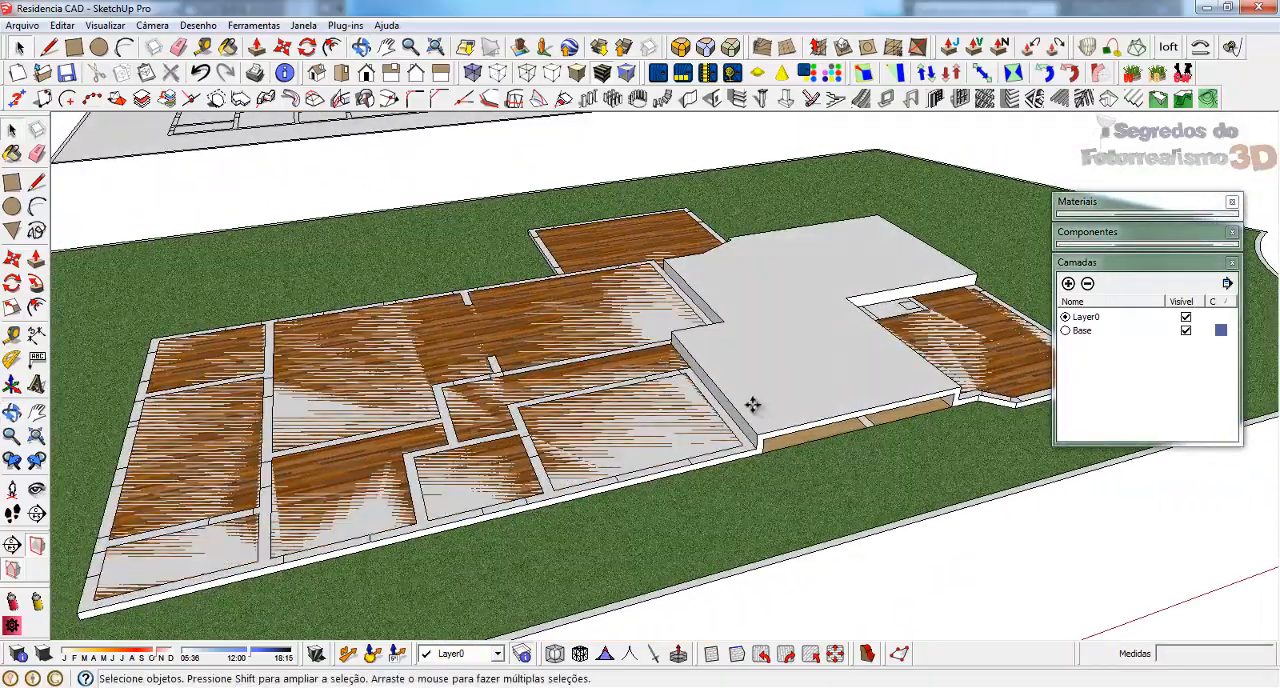
key("ctrl+v")
left_click(729, 348)
Move the pasted floor plan by its wall corner onto the matching top corner of the raised slab
middle_click_drag(729, 348, 979, 444)
scroll(979, 444, "up", 2)
left_click(958, 418)
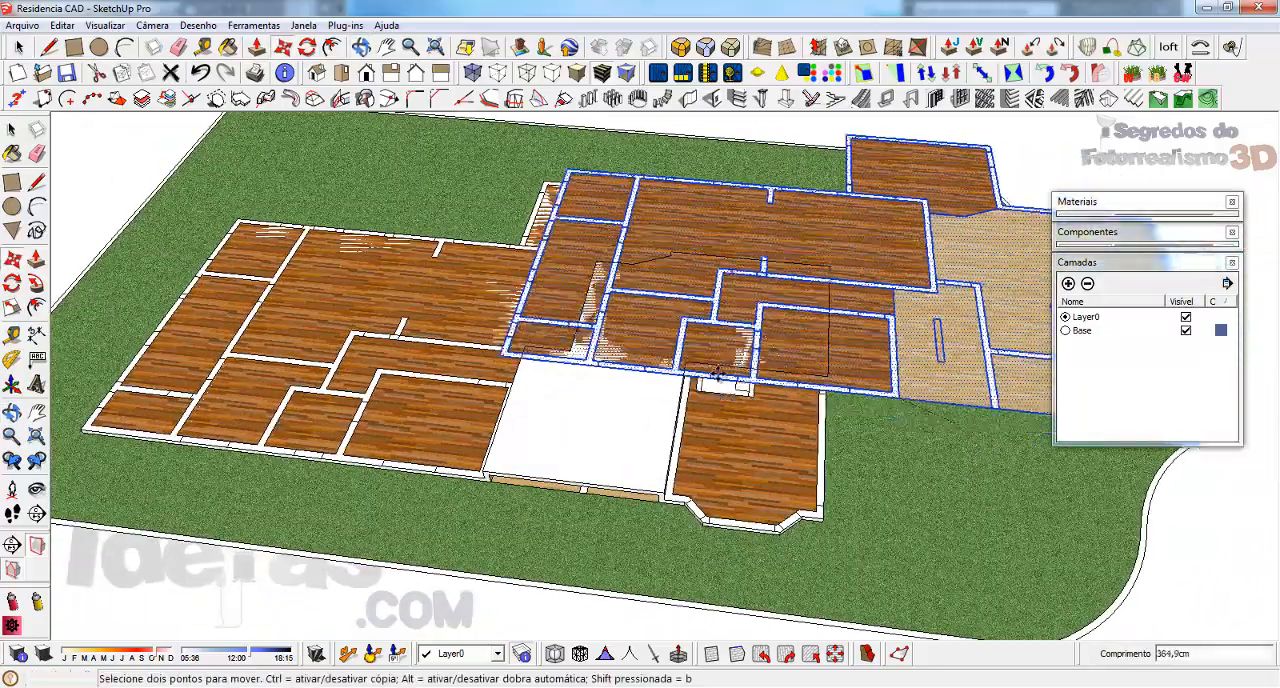
left_click(485, 474)
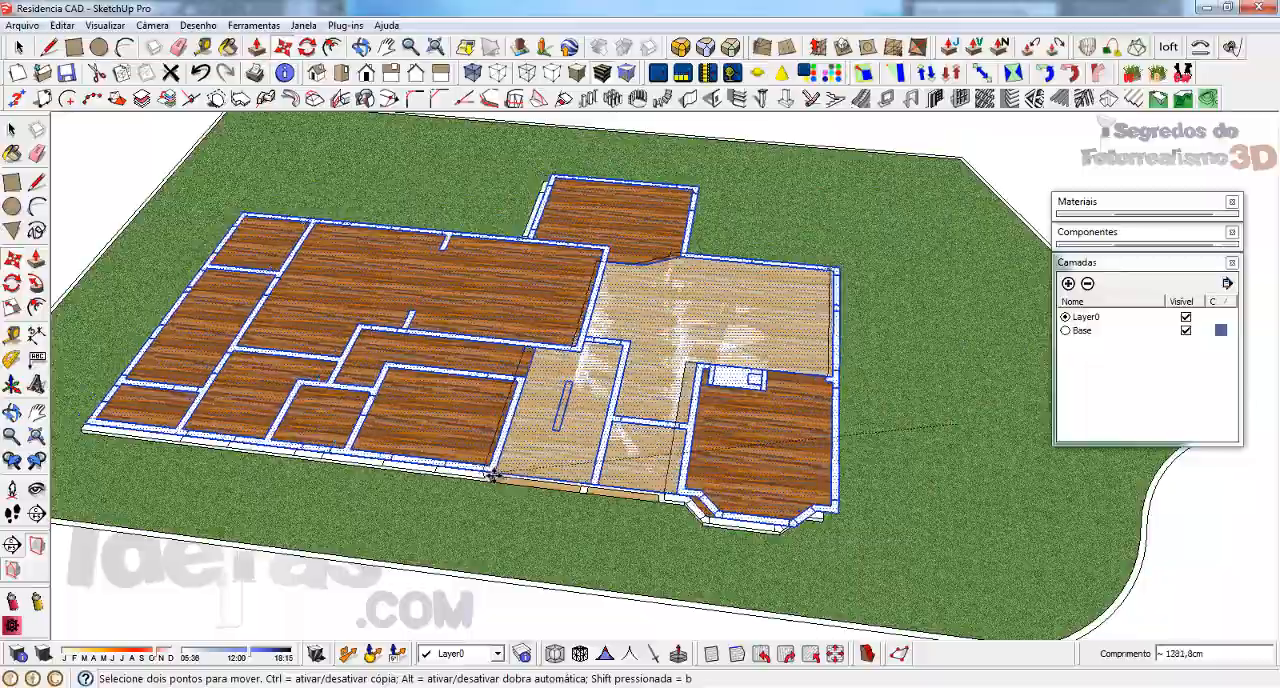
middle_click_drag(488, 472, 535, 395)
scroll(535, 395, "down", 5)
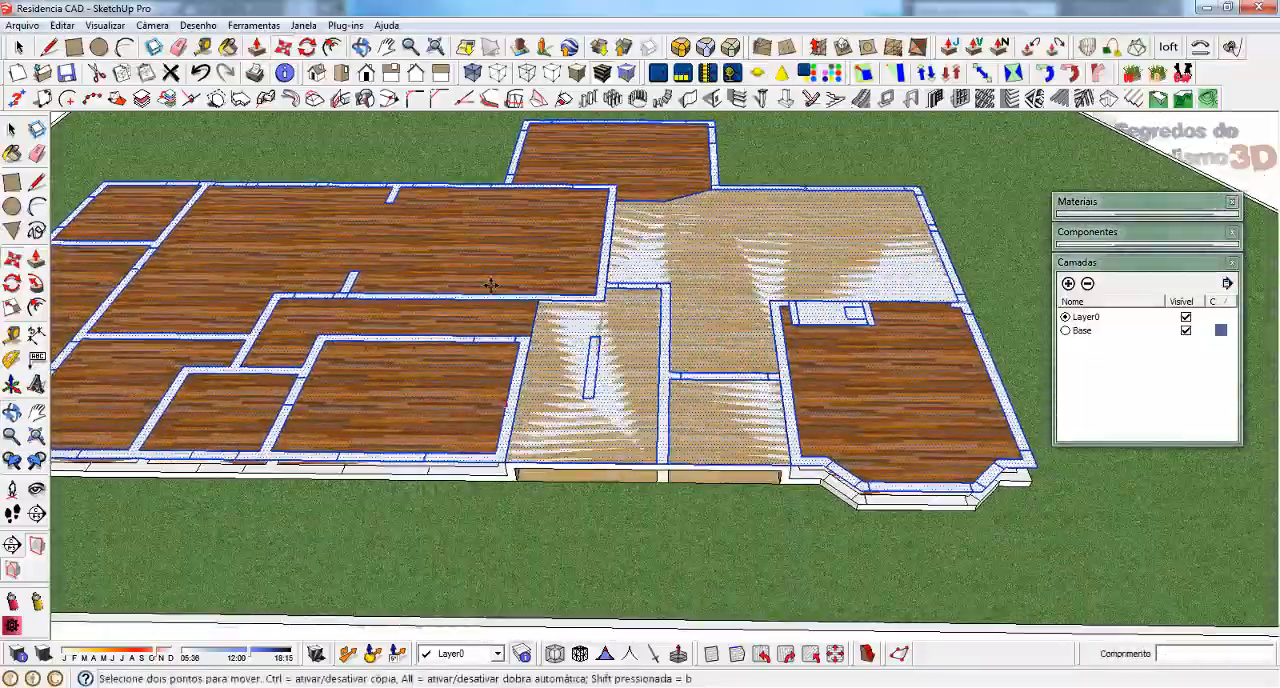
Group the pasted floor plan and open the group for editing
key("space")
right_click(518, 402)
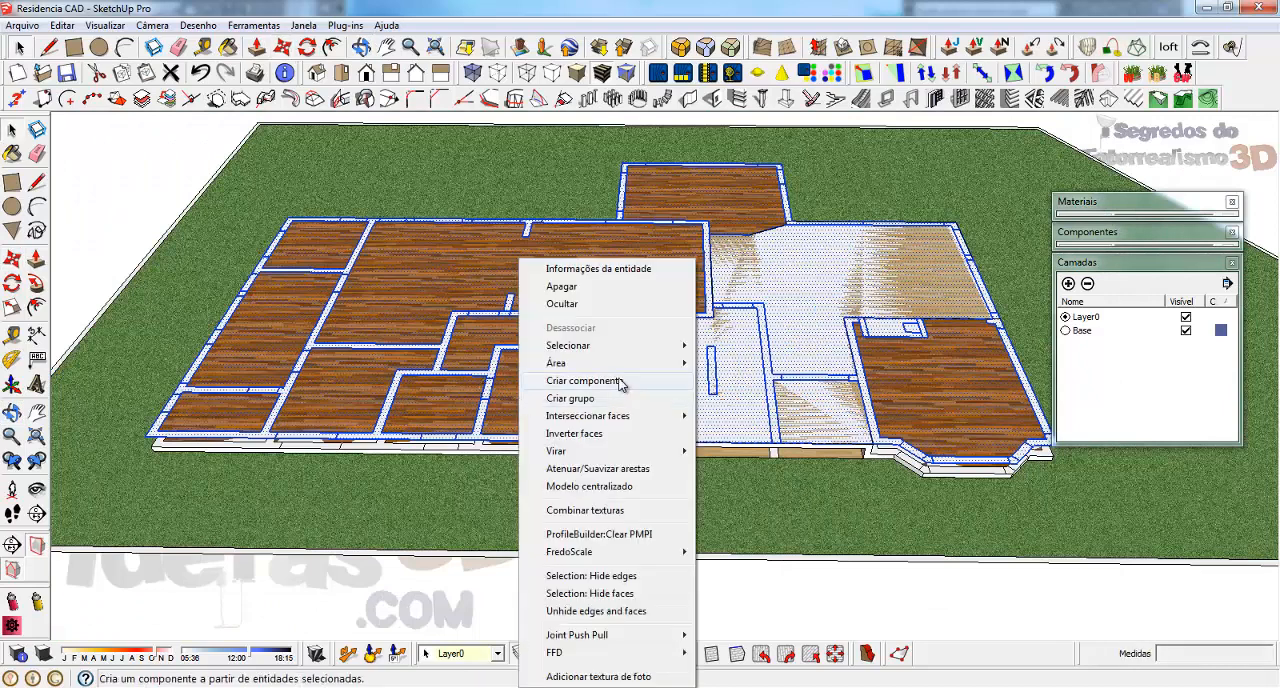
left_click(640, 362)
scroll(880, 410, "down", 3)
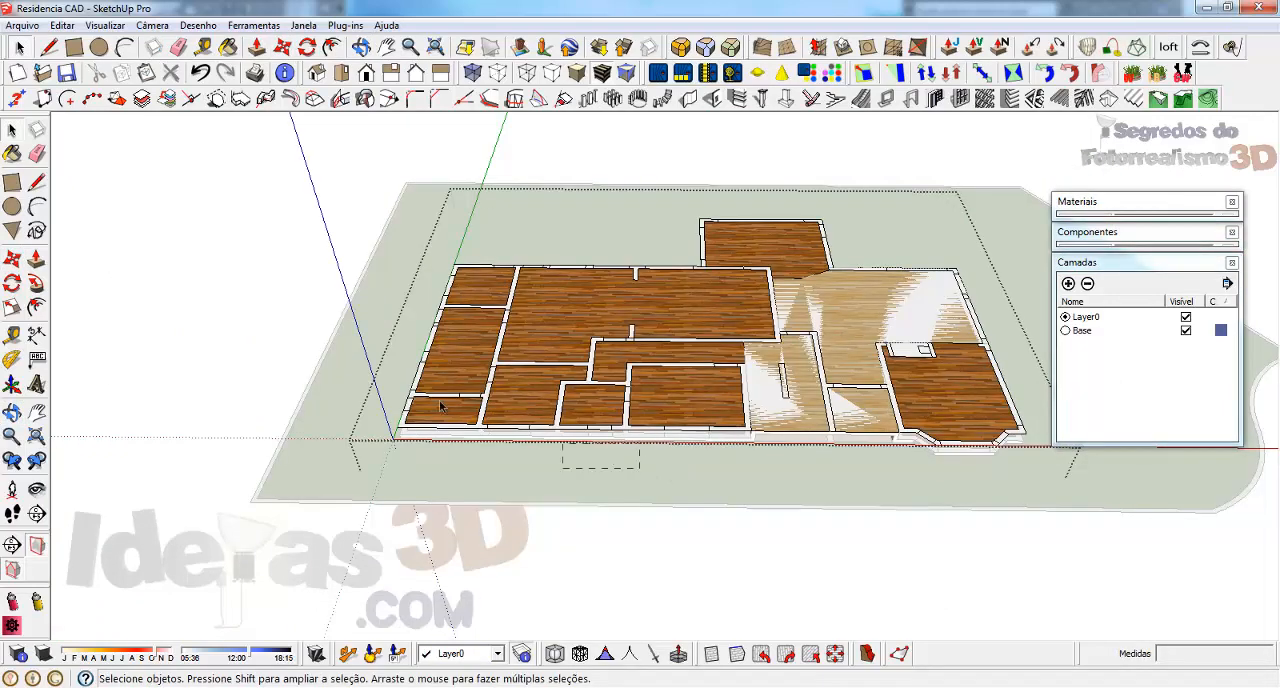
Delete the low-level bedroom-side rooms from the upper floor plan, including the leftover wall strips beside the raised slab
left_click_drag(440, 404, 210, 207)
key("Delete")
scroll(938, 300, "up", 3)
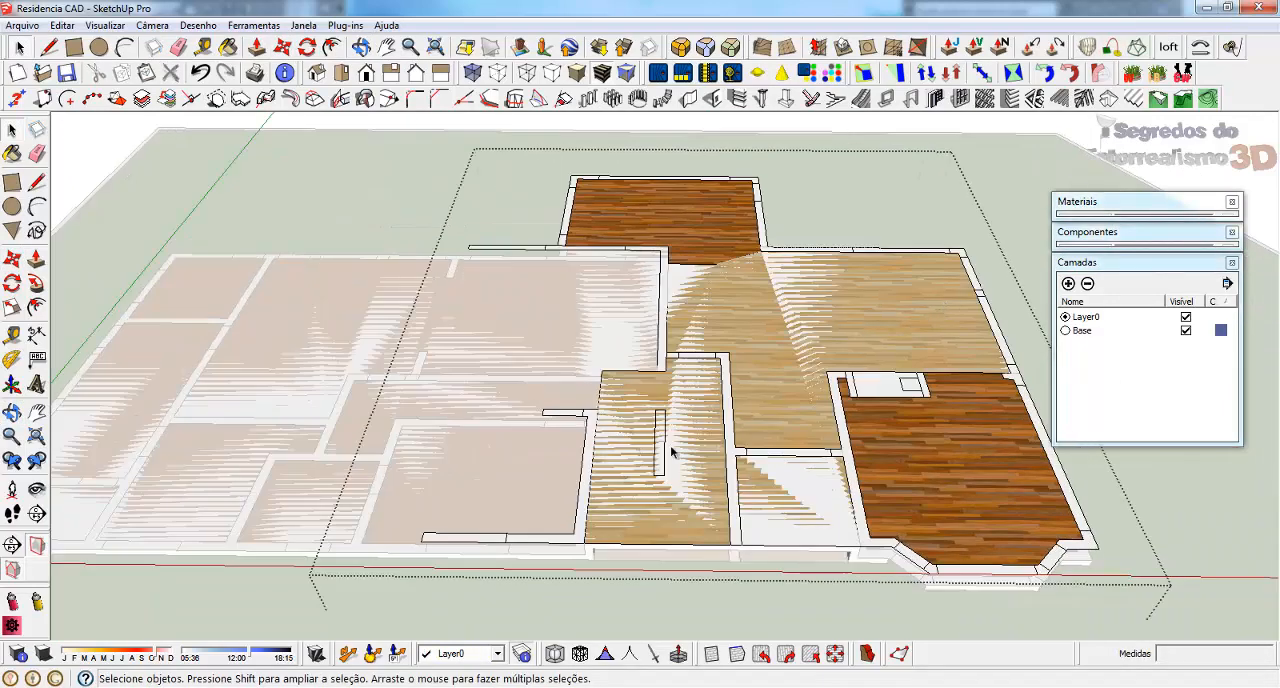
left_click_drag(517, 571, 199, 334)
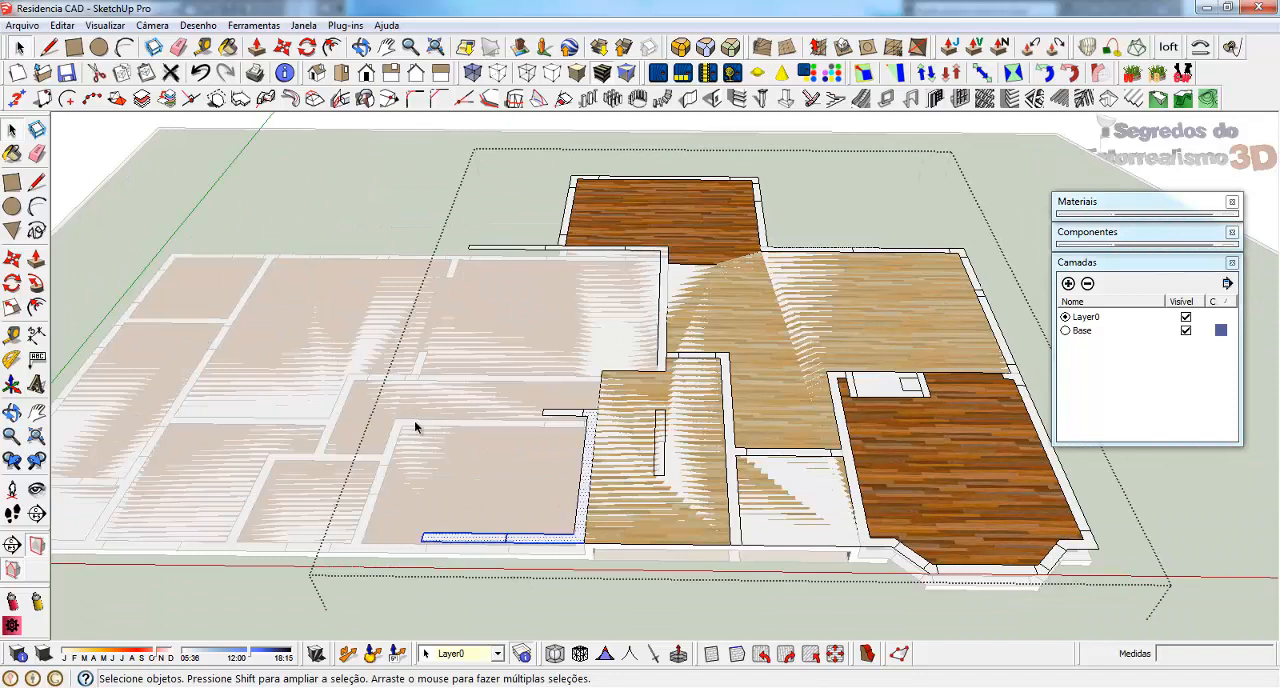
key("Delete")
left_click_drag(584, 437, 468, 357)
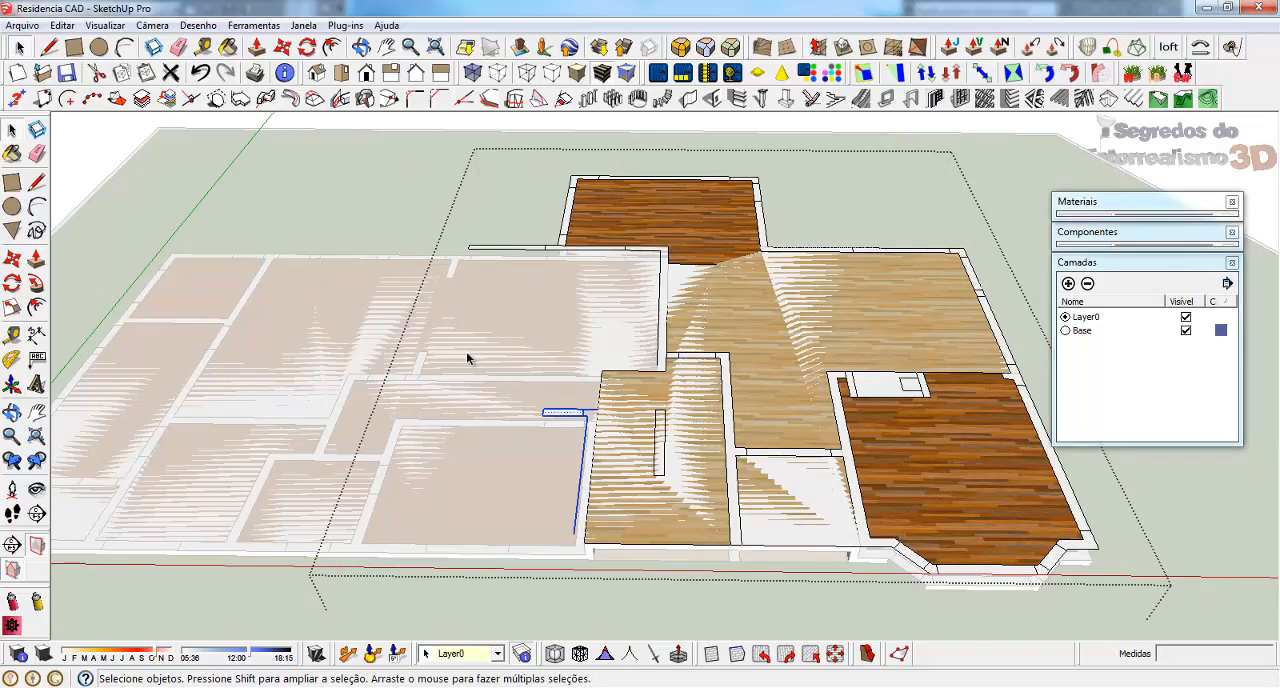
key("Delete")
Draw a line about 20 cm long across the wall strip where the projecting rear room meets the raised area
left_click_drag(394, 164, 317, 150)
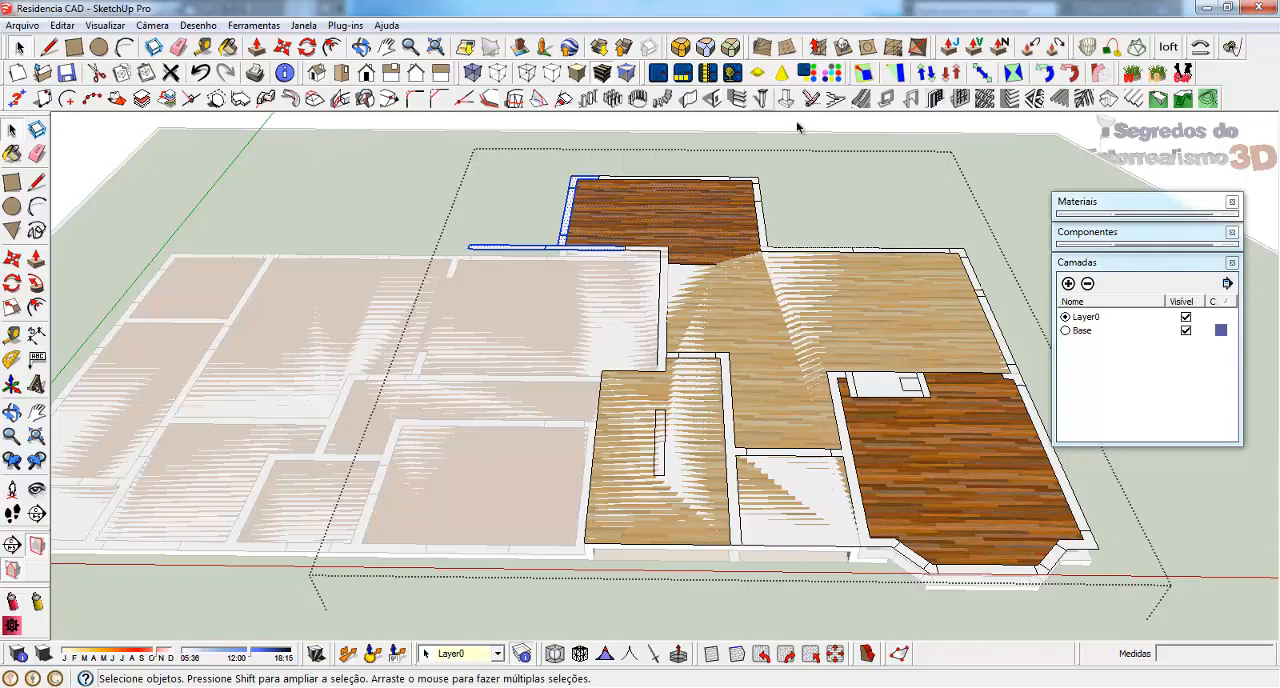
scroll(797, 126, "up", 3)
middle_click_drag(888, 390, 334, 291)
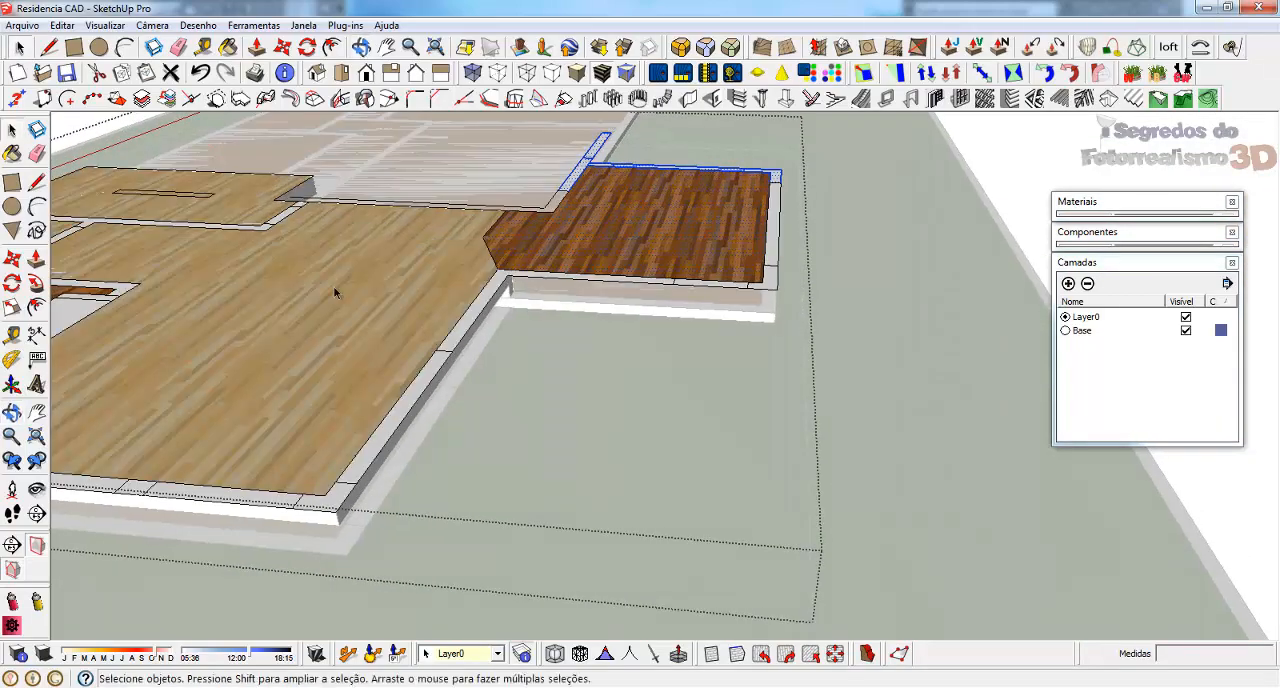
scroll(410, 200, "up", 3)
middle_click_drag(665, 343, 490, 423)
scroll(526, 453, "up", 1)
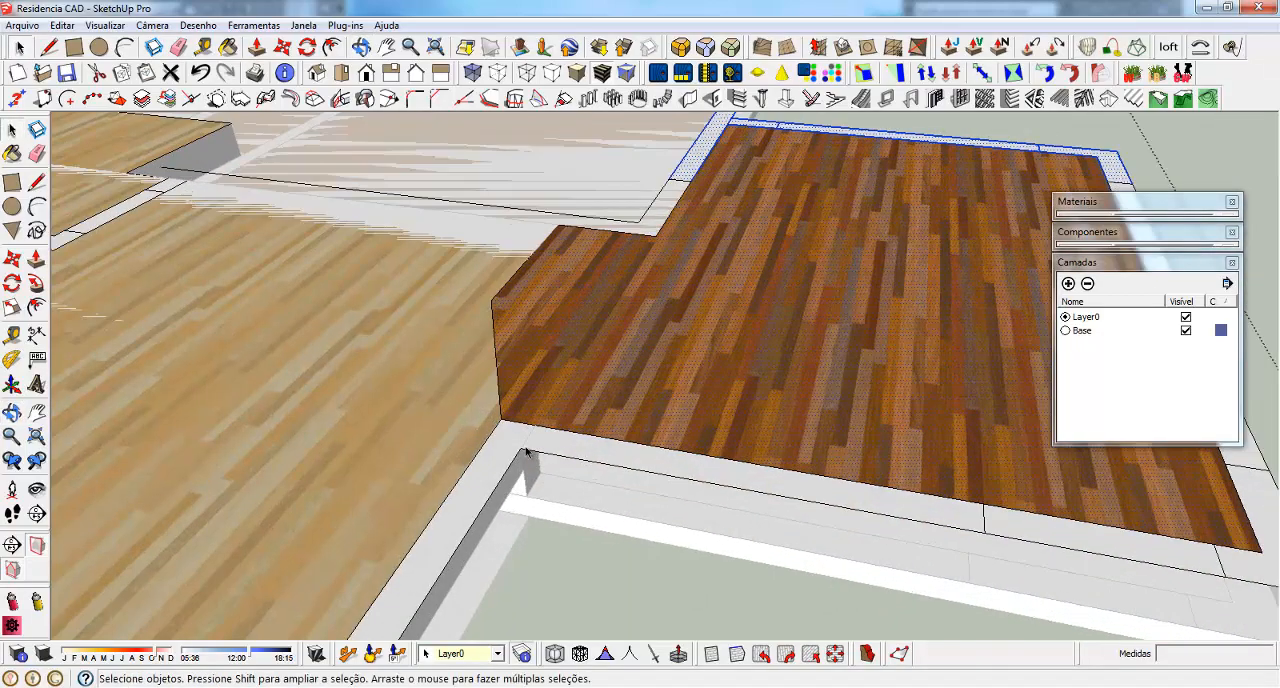
key("l")
left_click(520, 447)
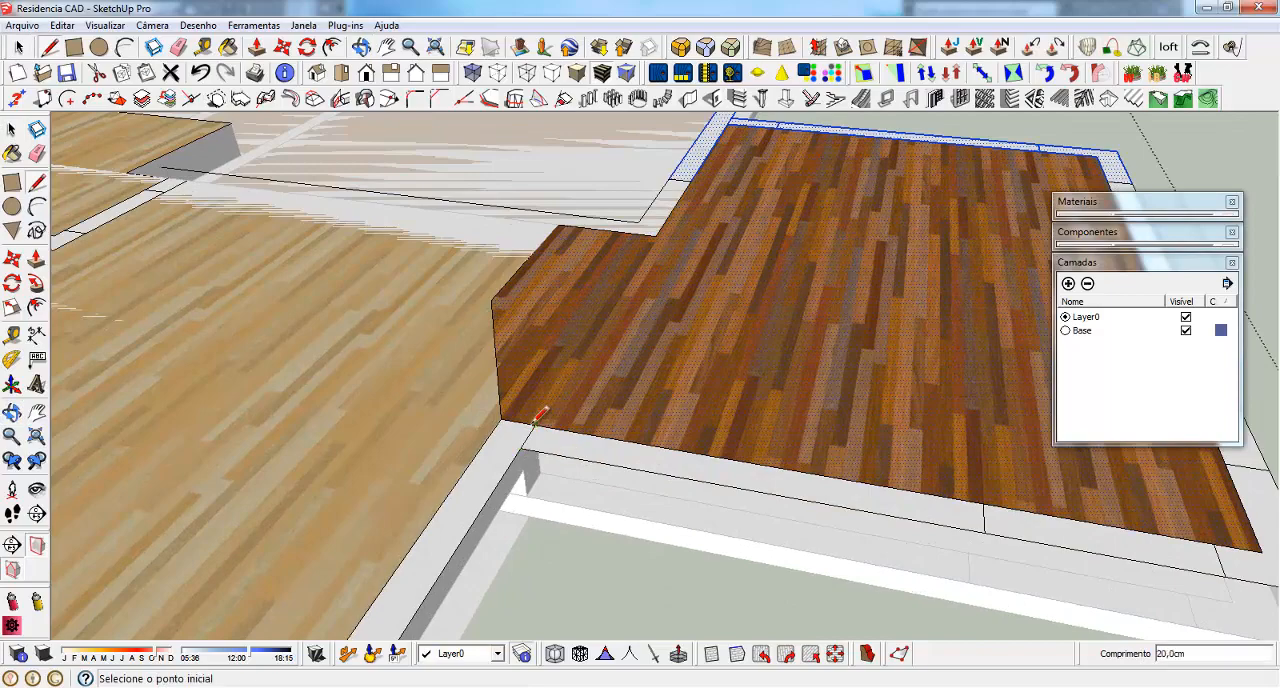
Draw a line about 20 cm long across the outer wall strip where the angled-corner room meets the raised area
scroll(990, 165, "down", 5)
scroll(462, 312, "up", 6)
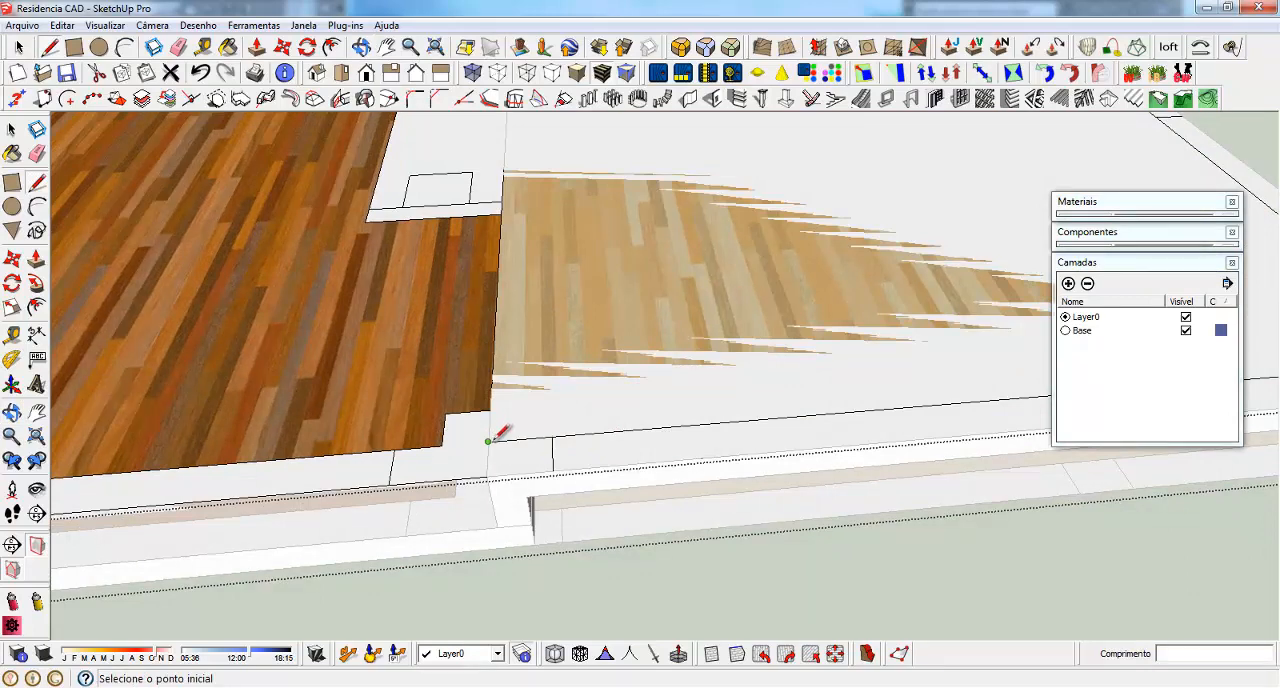
left_click(487, 441)
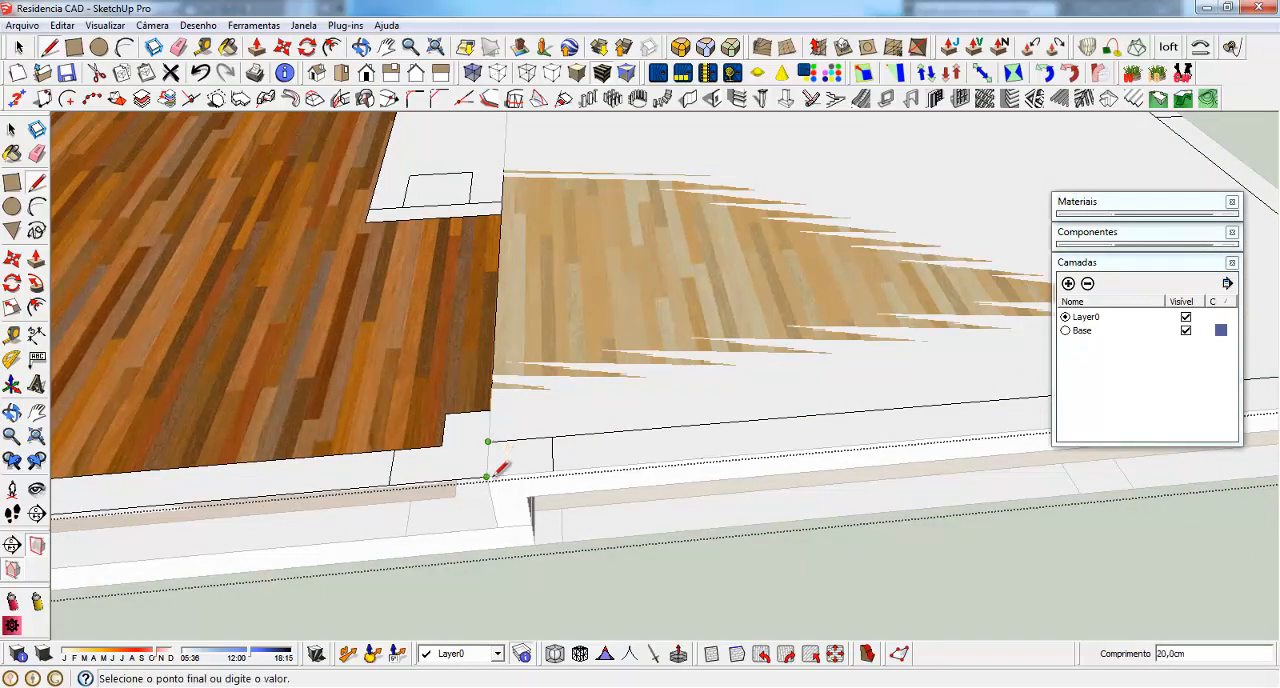
left_click(487, 477)
Delete the floor and outer wall strips of the angled-corner room from the upper floor plan
scroll(831, 414, "down", 5)
key("space")
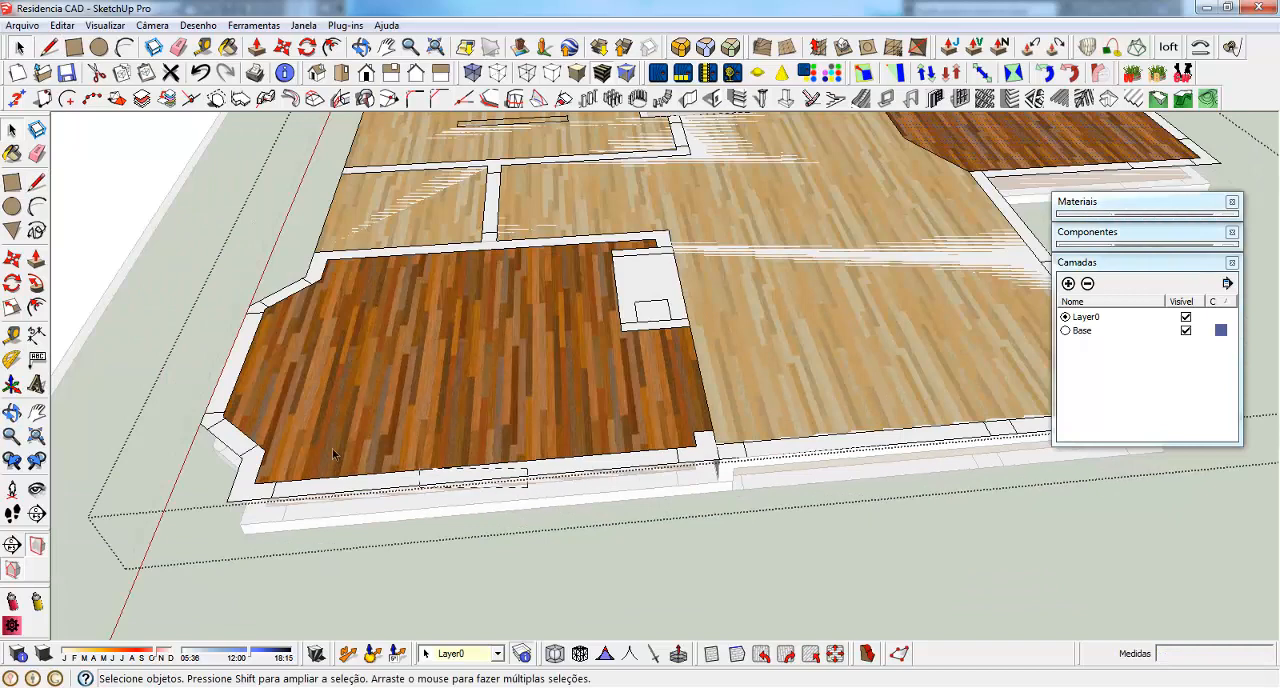
left_click_drag(146, 383, 144, 381)
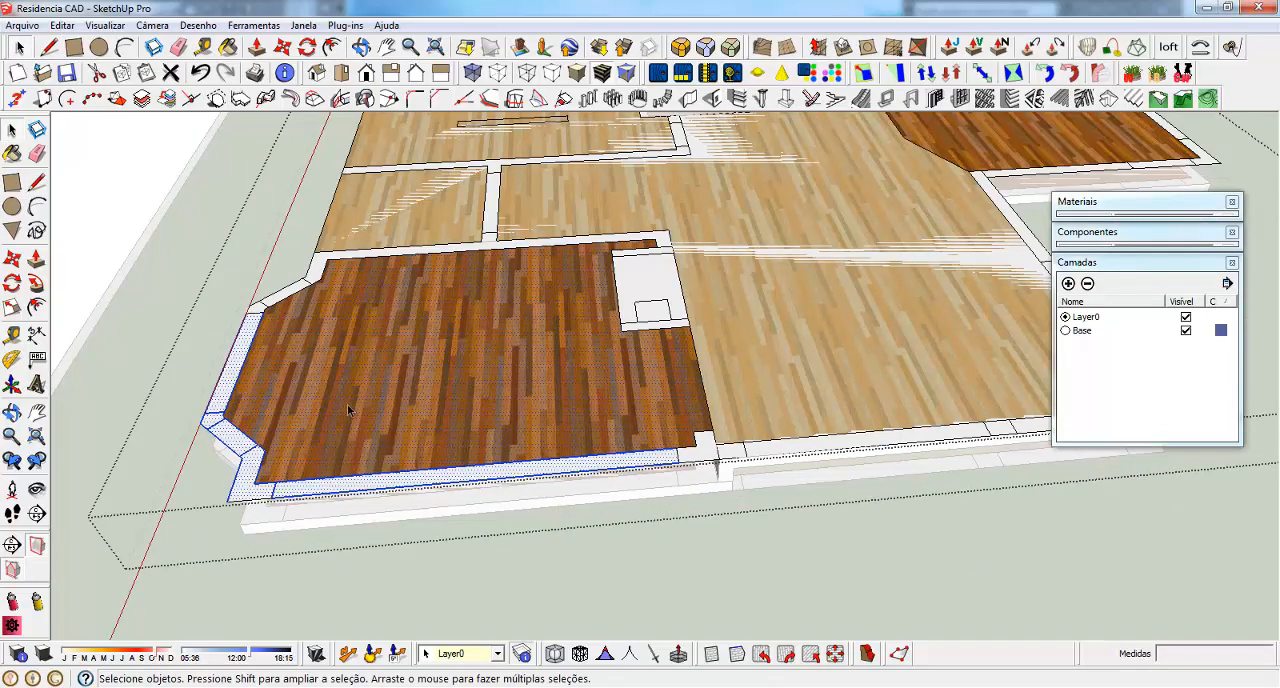
key("Delete")
left_click_drag(193, 494, 195, 494)
key("Delete")
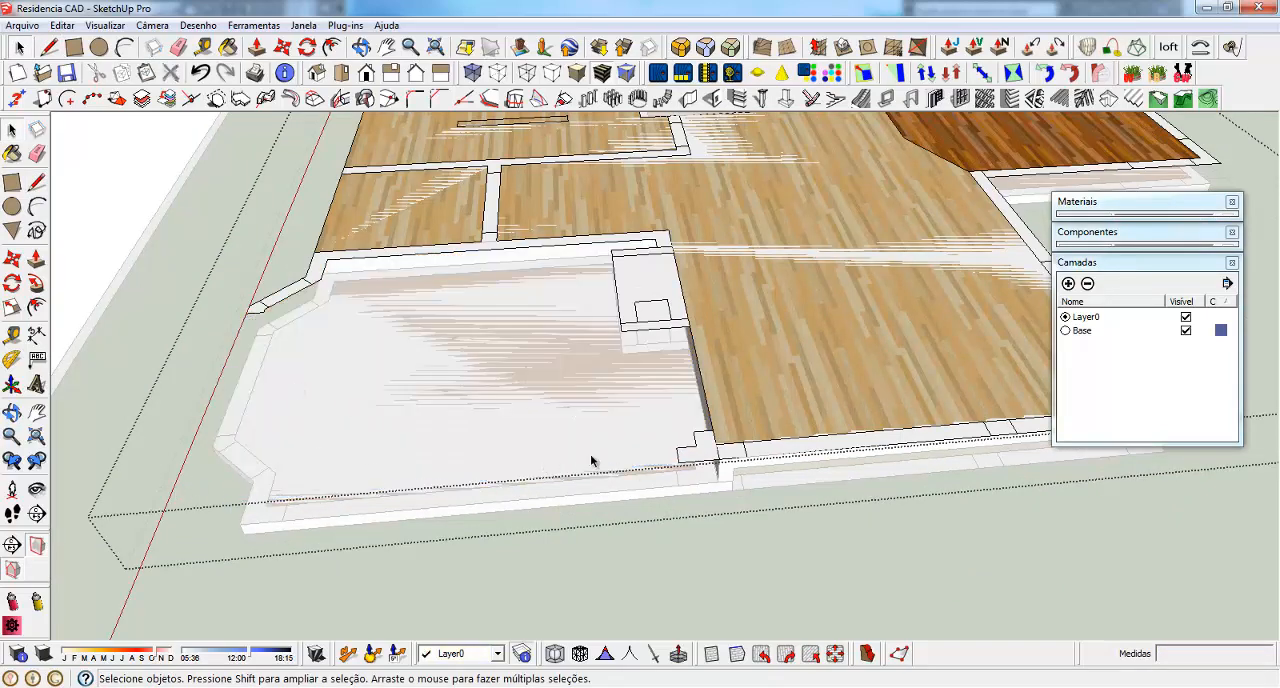
Remove the leftover wall pieces at the raised slab's outer corner beside the deleted room
left_click(689, 468)
key("Delete")
scroll(609, 393, "up", 3)
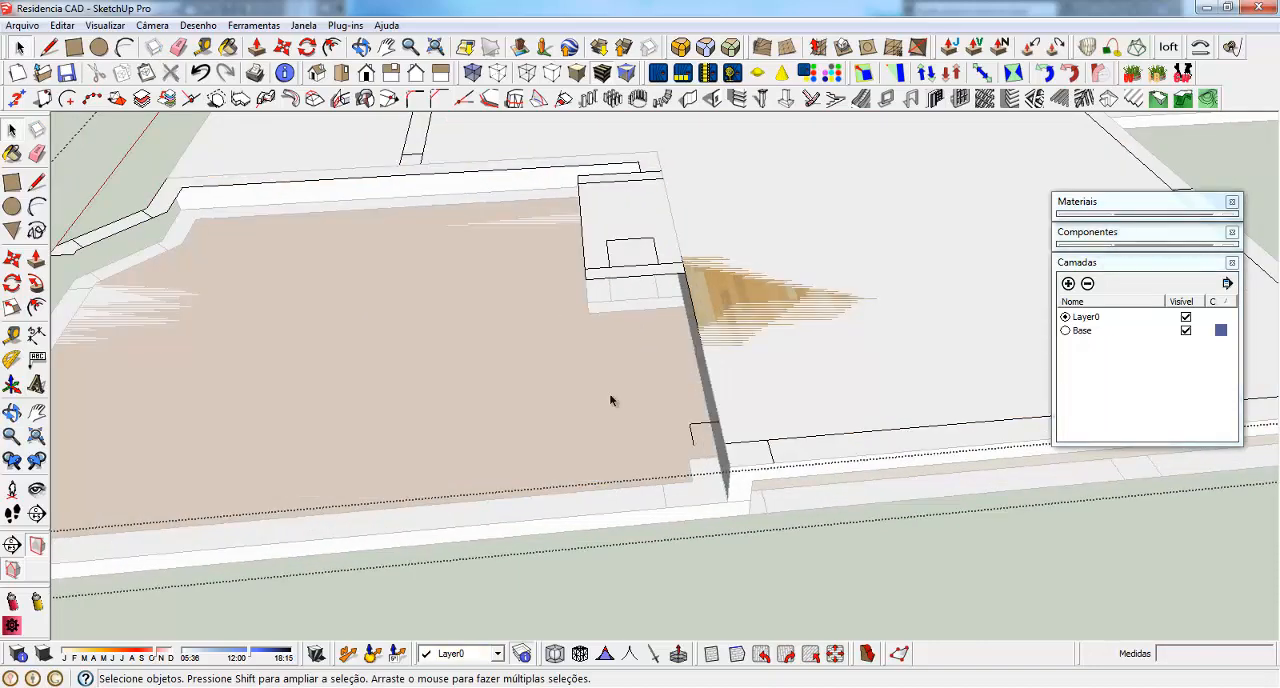
key("ctrl+z")
key("e")
left_click_drag(687, 437, 708, 421)
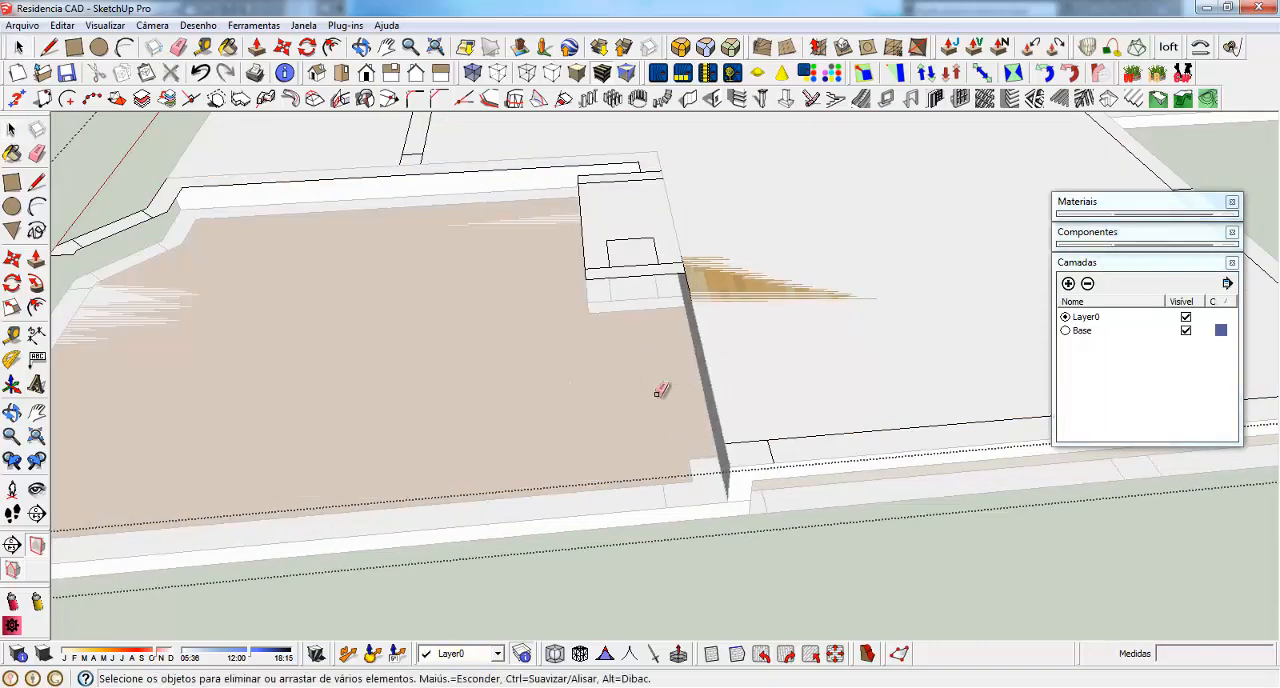
Erase the leftover outlines of the small fixture and its enclosure beside the raised slab's inner side
scroll(585, 355, "down", 3)
scroll(575, 260, "up", 4)
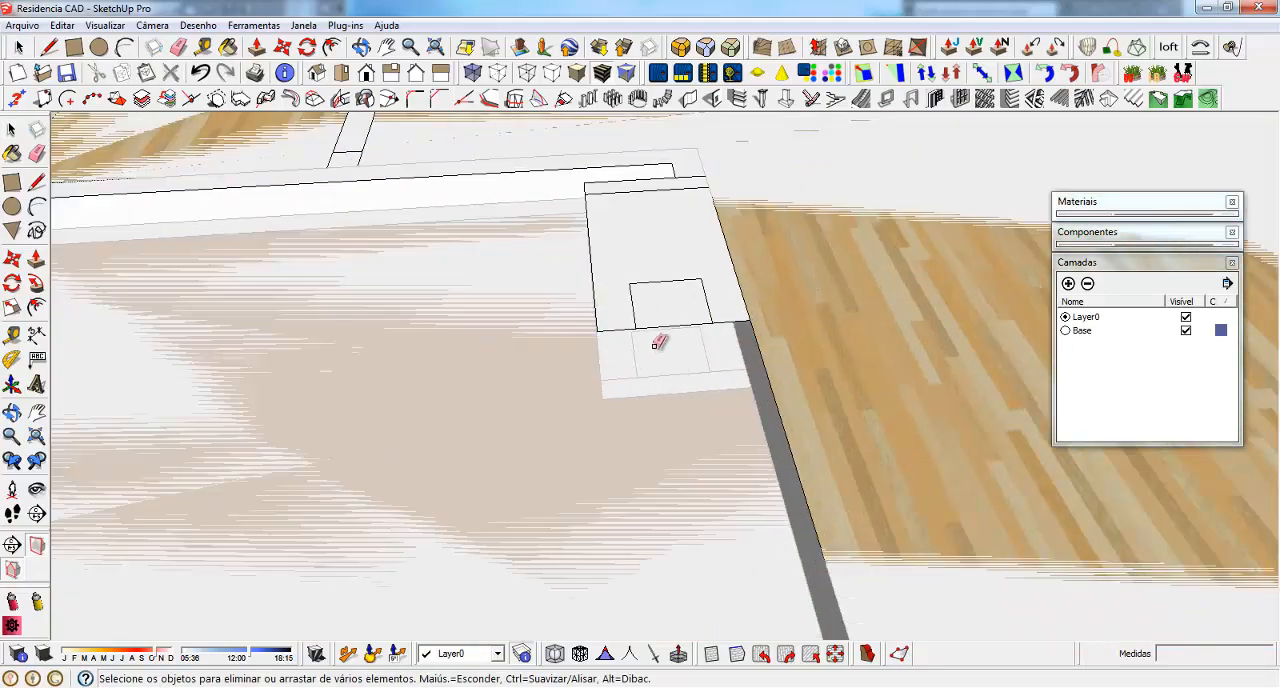
mouse_move(655, 343)
left_mouse_down()
mouse_move(603, 303)
mouse_move(594, 195)
left_mouse_up()
middle_click_drag(541, 332, 569, 294)
left_click_drag(628, 304, 727, 345)
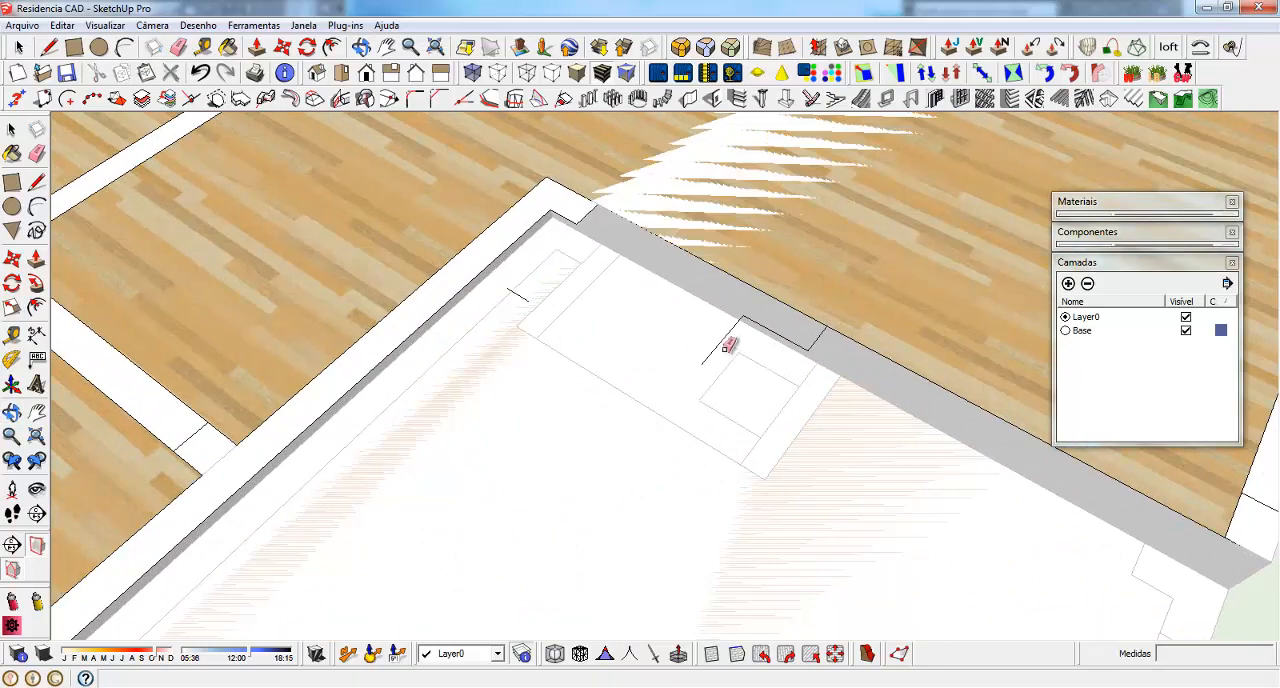
scroll(788, 203, "down", 4)
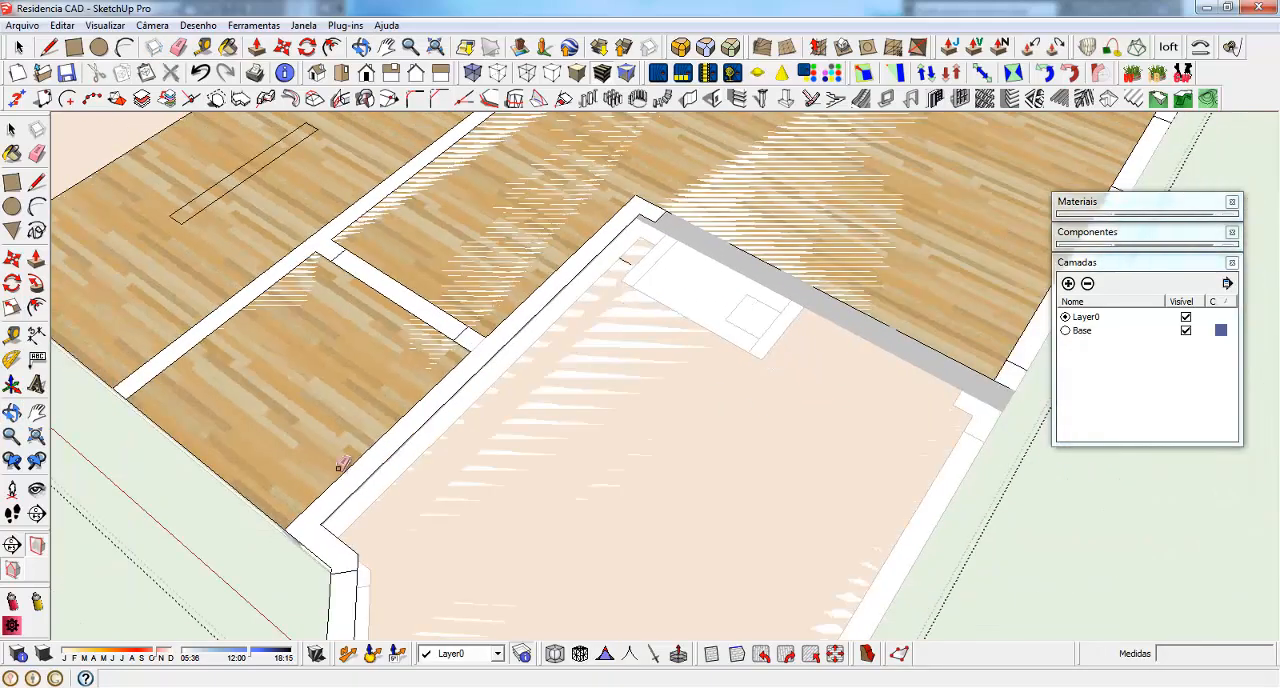
Erase the leftover wall strip and its pointed end along the raised slab's inner edge beside the angled-corner room
middle_click_drag(343, 463, 443, 308)
scroll(605, 275, "down", 3)
scroll(686, 509, "up", 4)
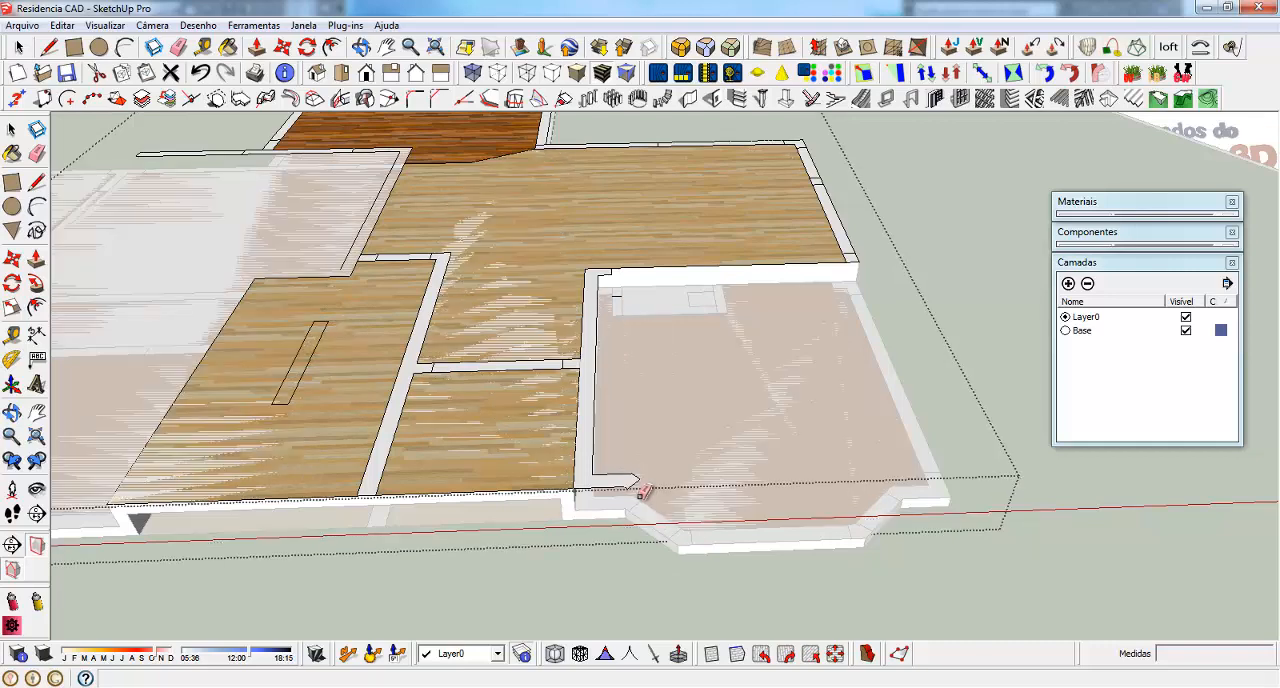
scroll(600, 491, "up", 4)
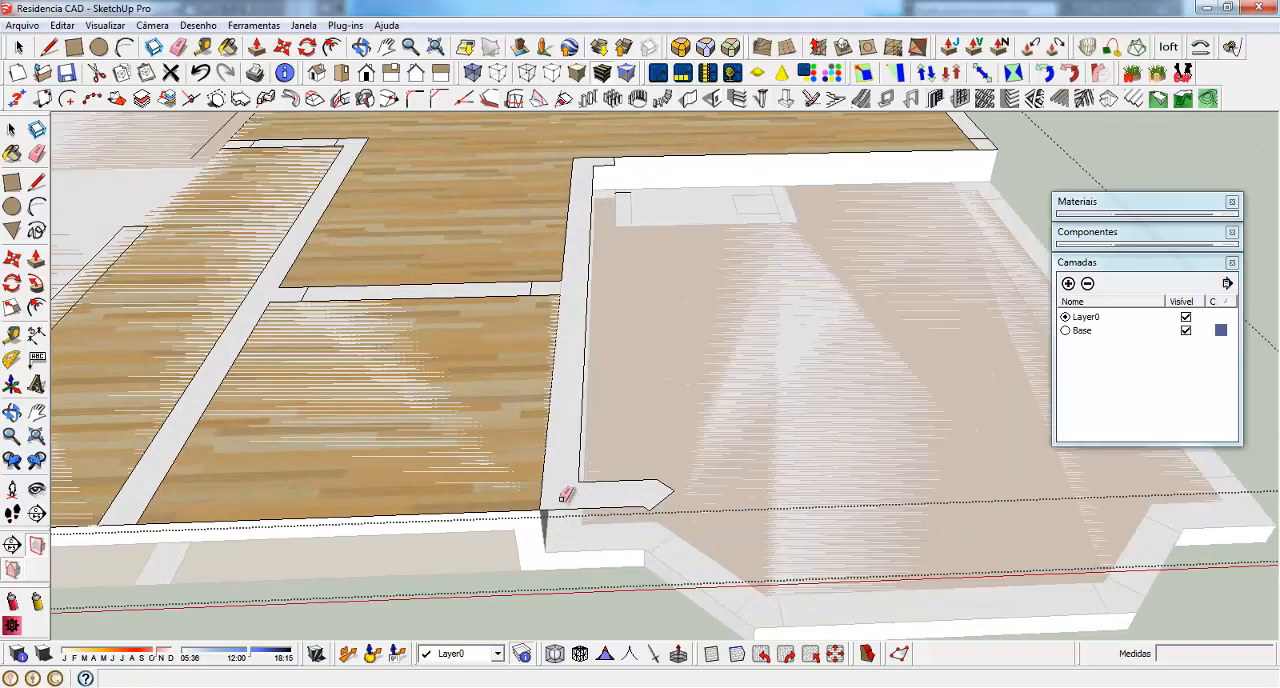
left_click_drag(586, 510, 608, 484)
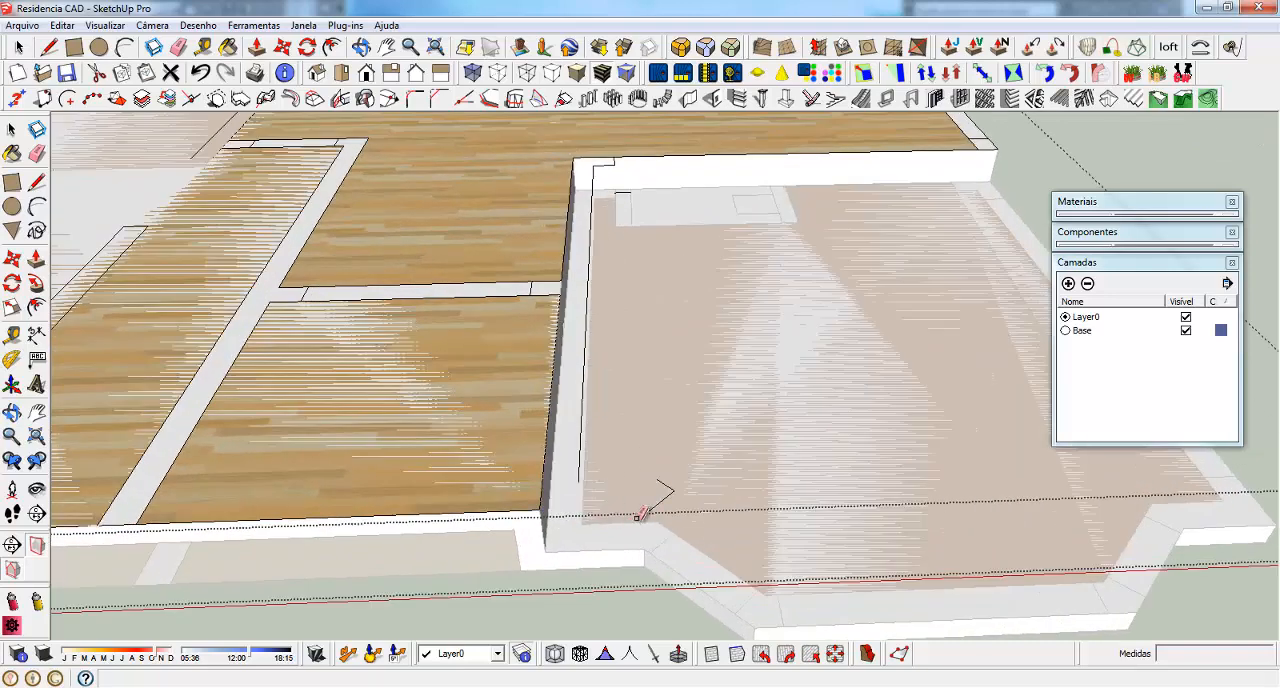
left_click(578, 424)
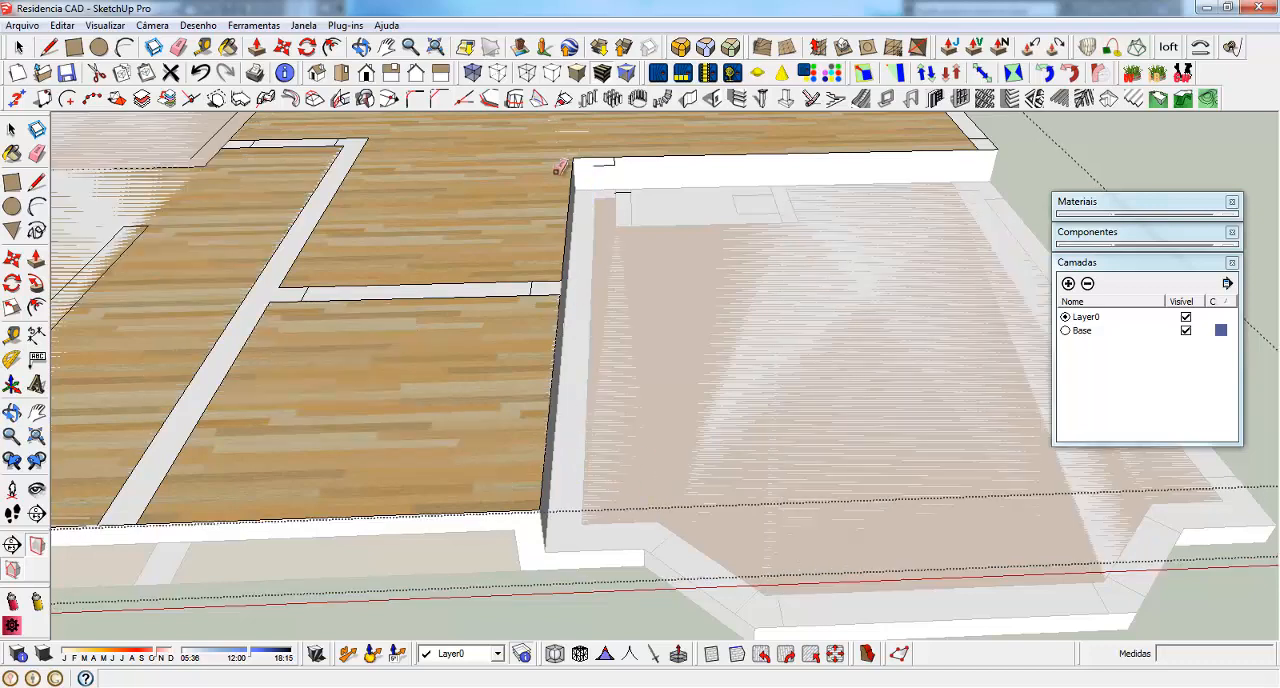
scroll(621, 157, "up", 3)
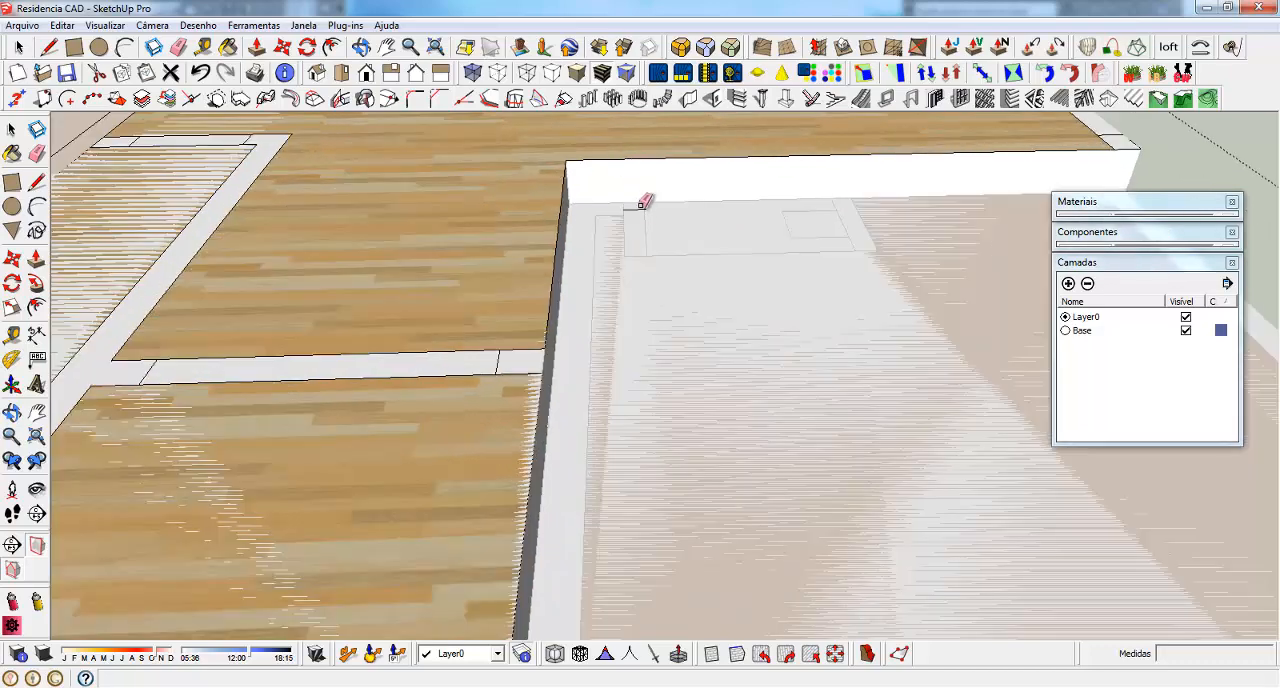
Delete the back room's dark wood floor and the wall strip extending over the lower level from the upper floor plan
scroll(720, 290, "down", 5)
mouse_move(791, 314)
middle_mouse_down()
mouse_move(829, 337)
mouse_move(523, 357)
mouse_move(494, 213)
mouse_move(531, 286)
mouse_move(709, 391)
middle_mouse_up()
scroll(709, 391, "down", 3)
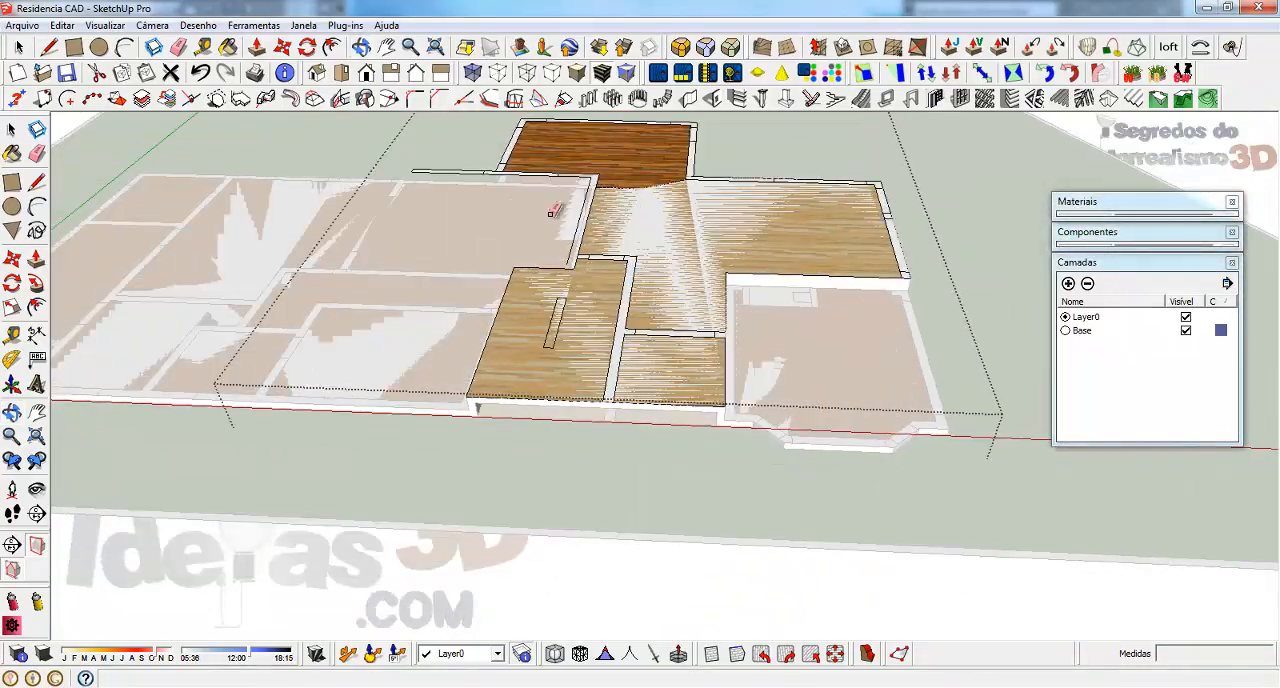
scroll(550, 198, "up", 4)
middle_click_drag(697, 557, 608, 197)
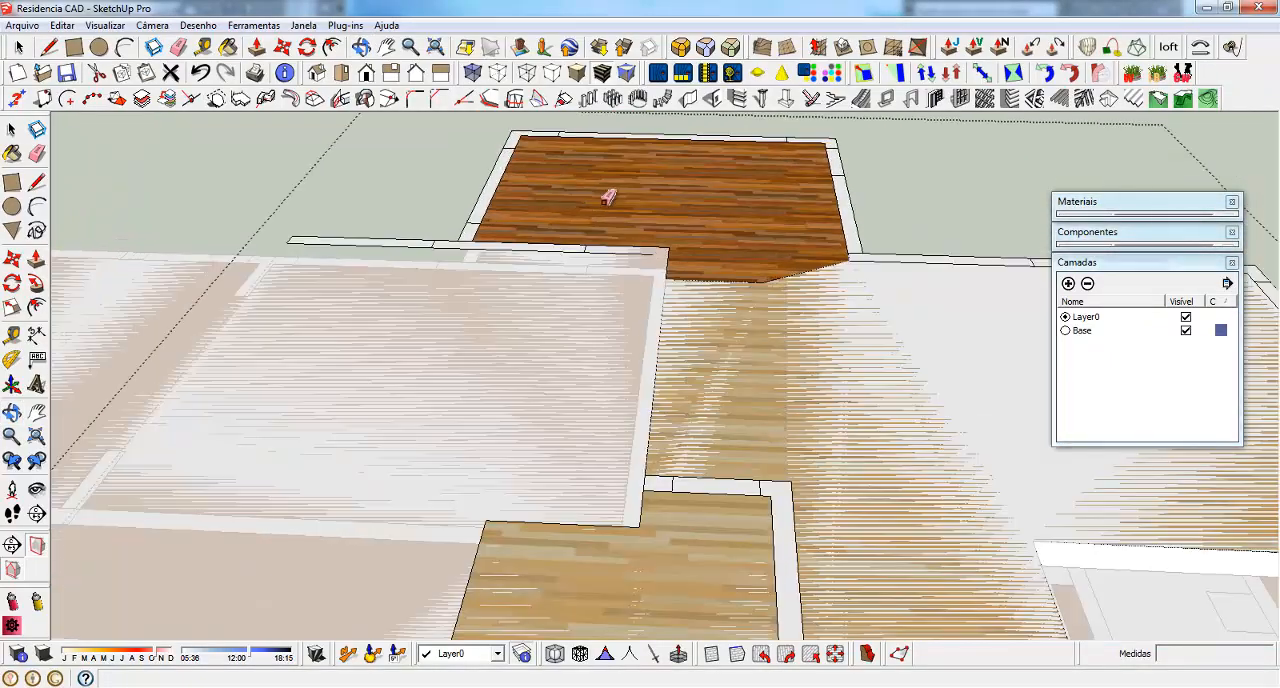
left_click_drag(532, 259, 381, 174)
left_click_drag(443, 264, 343, 226)
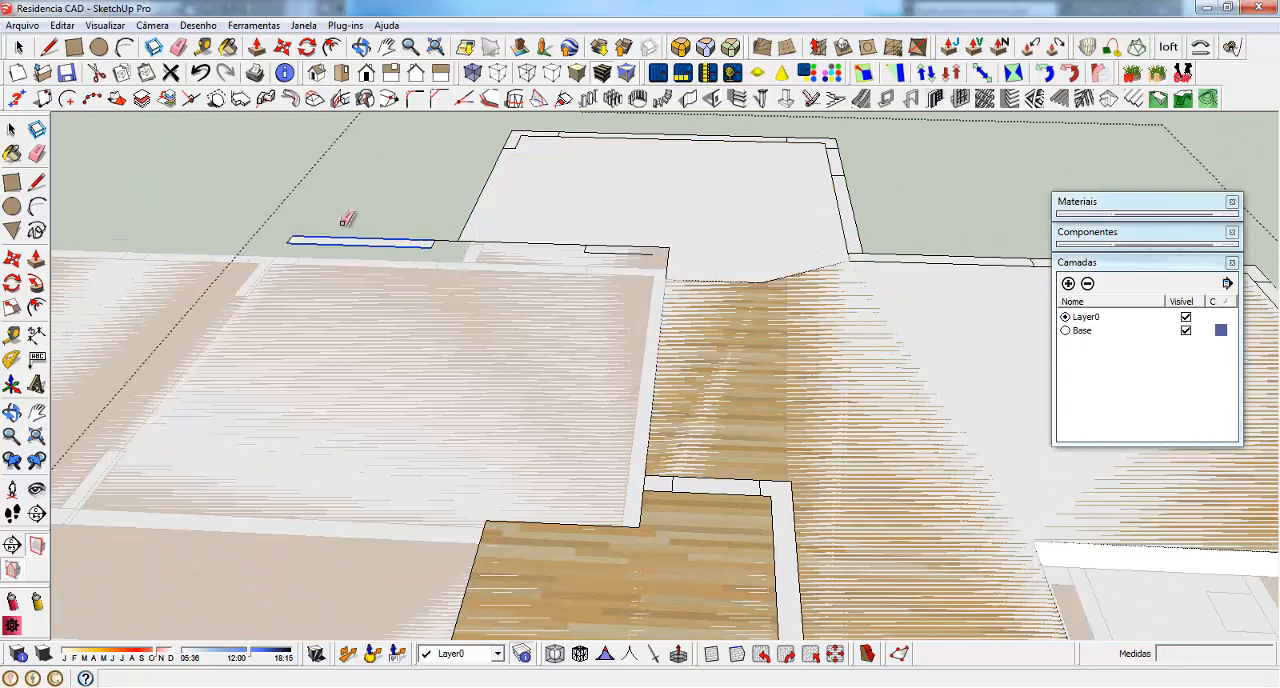
left_click(512, 248)
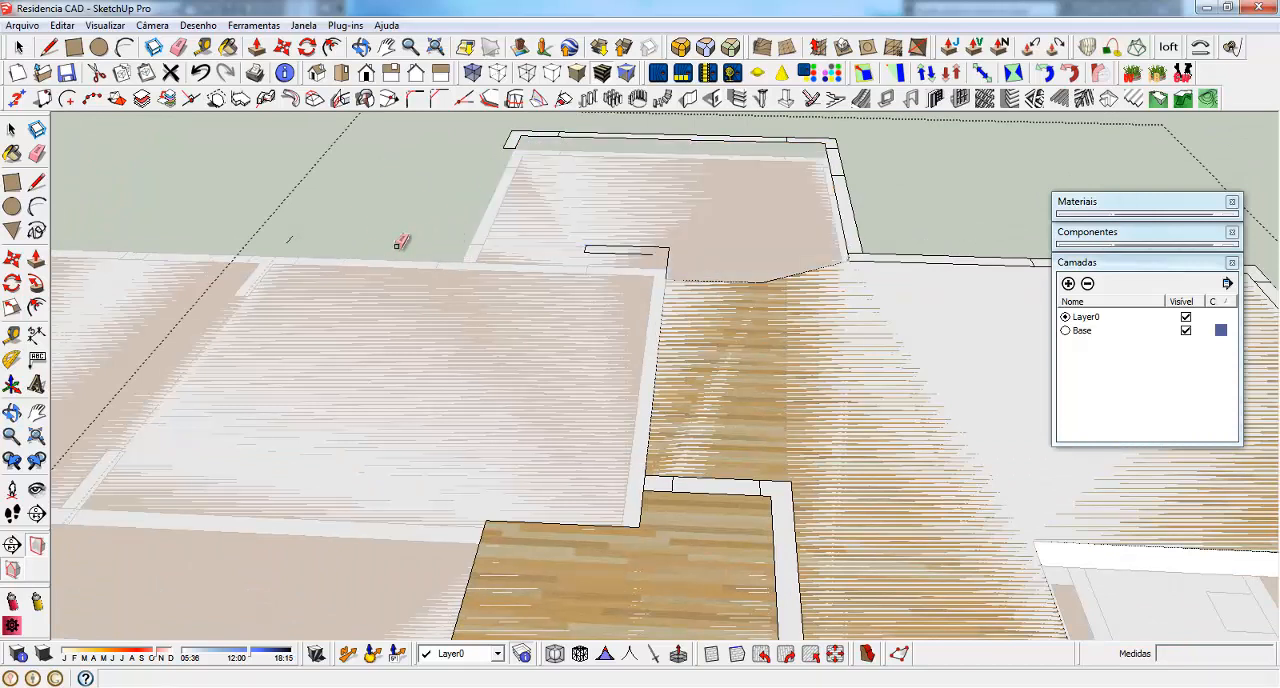
left_click_drag(268, 240, 262, 238)
Erase the back room's remaining outer wall outlines and the leftover wall stub where it meets the raised area
left_click_drag(512, 157, 504, 133)
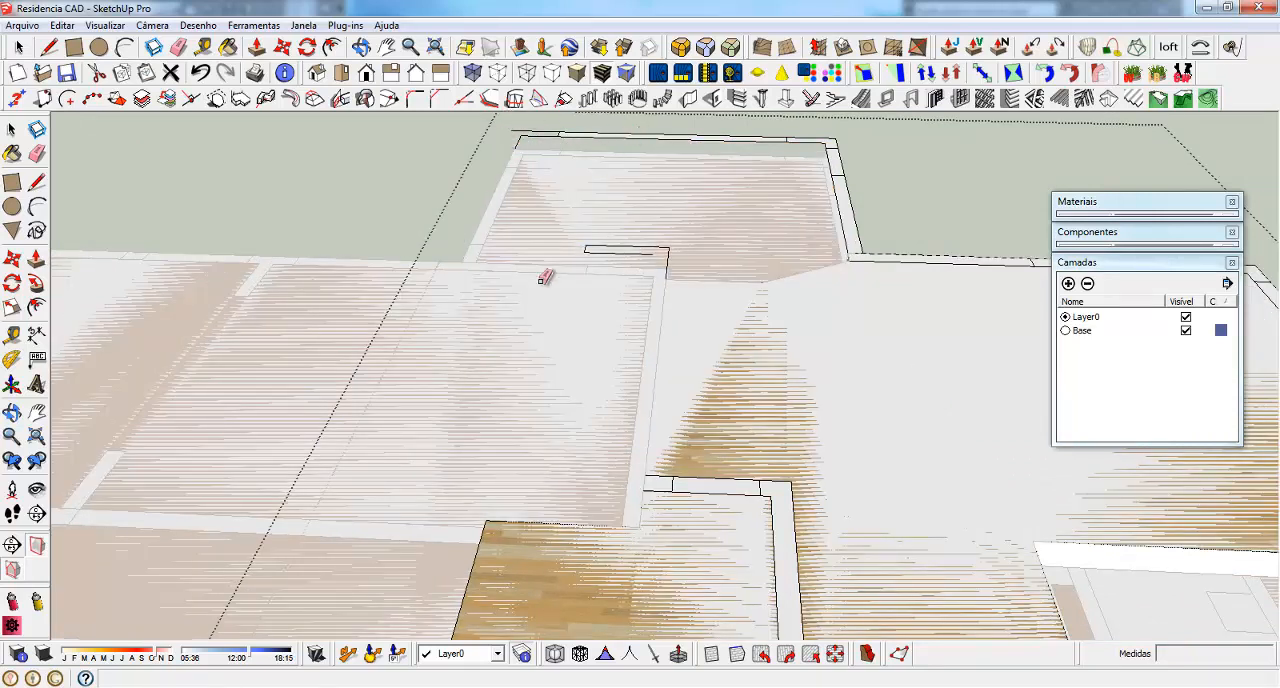
left_click_drag(610, 245, 686, 254)
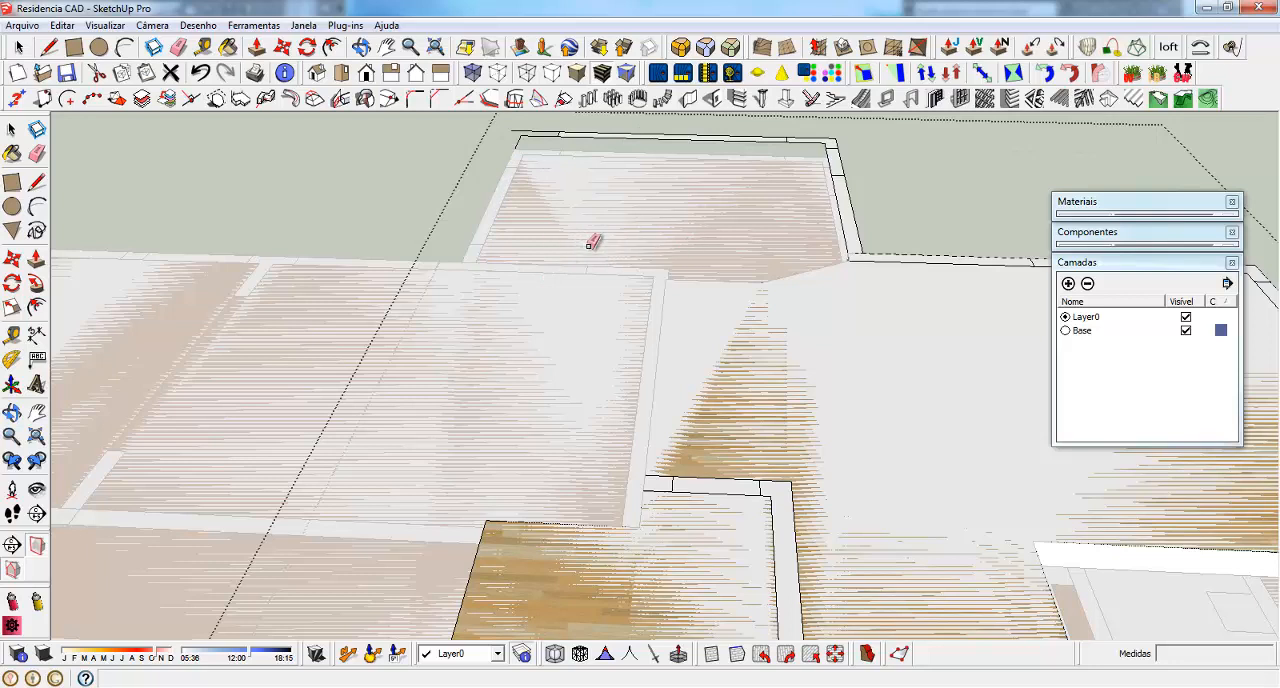
scroll(397, 386, "down", 1)
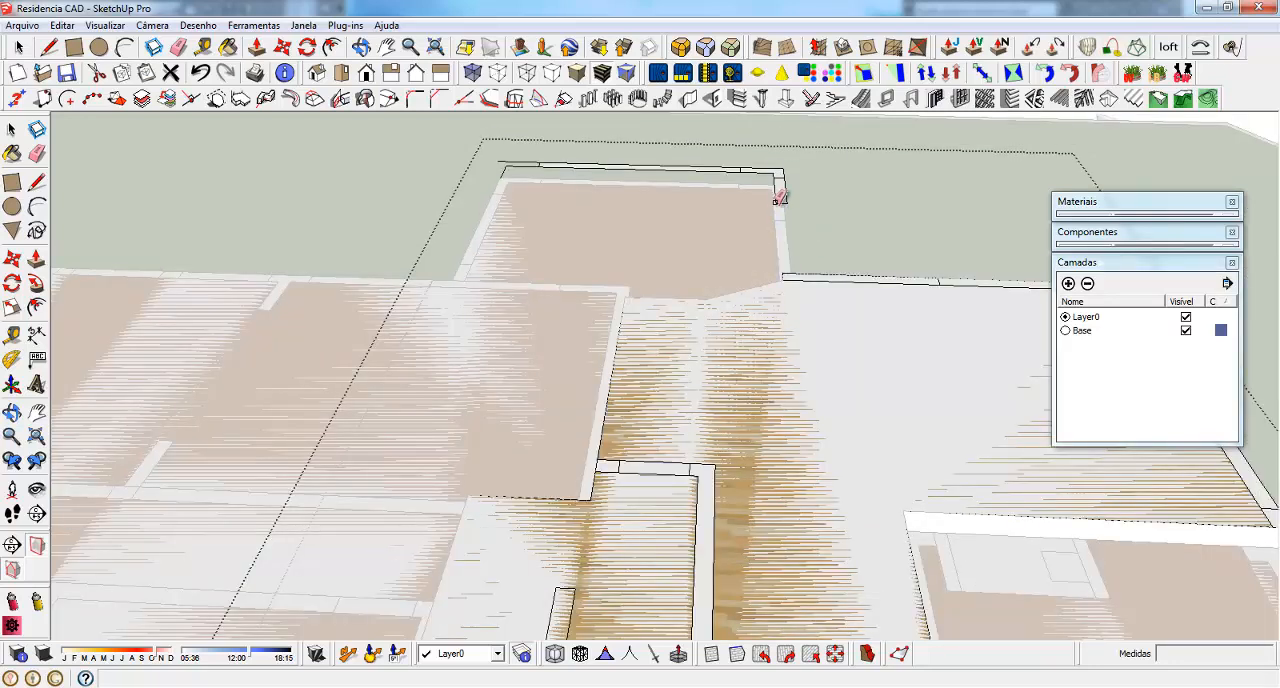
mouse_move(763, 180)
left_mouse_down()
mouse_move(792, 192)
mouse_move(771, 163)
mouse_move(486, 168)
mouse_move(540, 200)
left_mouse_up()
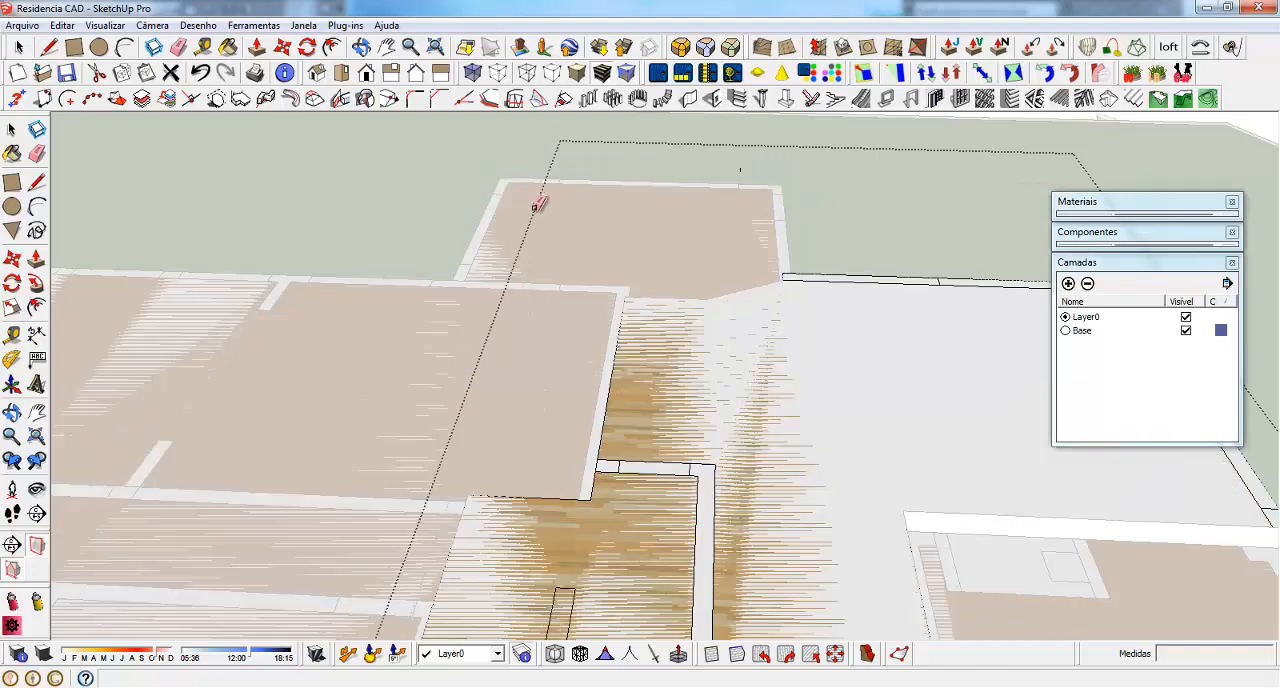
mouse_move(583, 277)
middle_mouse_down()
mouse_move(709, 190)
mouse_move(711, 323)
mouse_move(1026, 294)
mouse_move(791, 358)
mouse_move(409, 386)
middle_mouse_up()
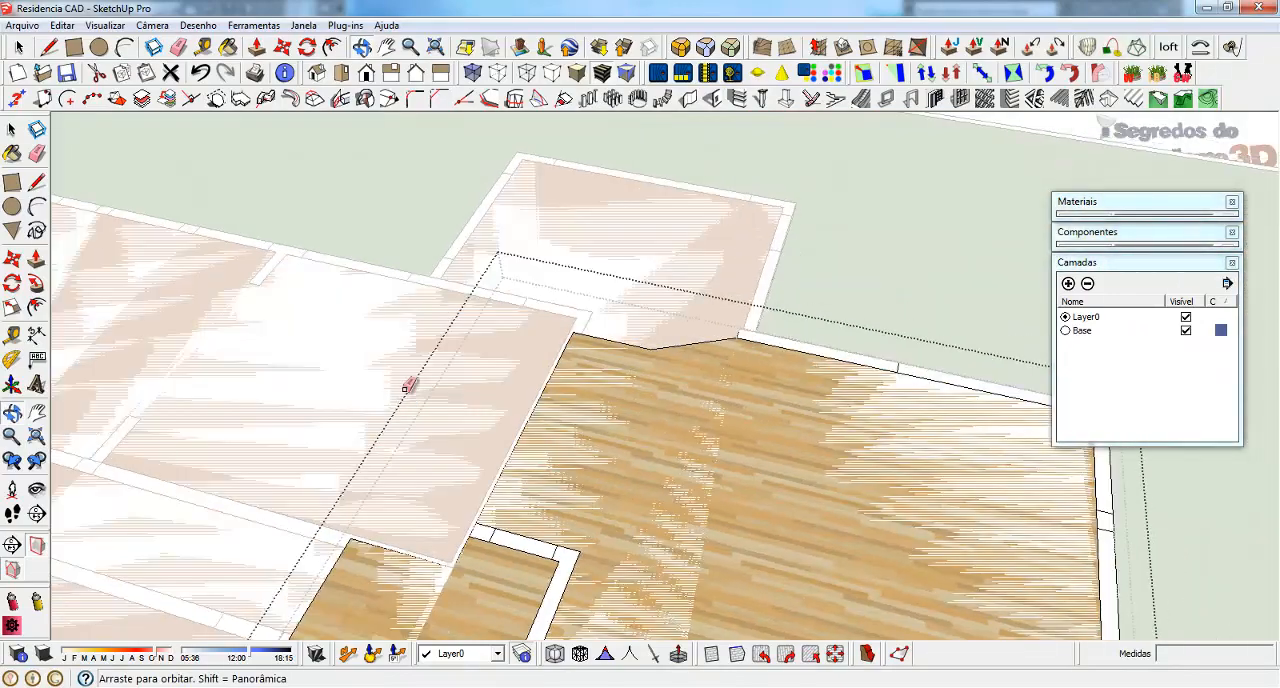
Examine the remaining wall segments and the fit of the trimmed upper plan on the raised slab from several sides
scroll(684, 252, "down", 3)
scroll(688, 346, "up", 2)
key("space")
scroll(540, 437, "up", 2)
left_click(540, 437)
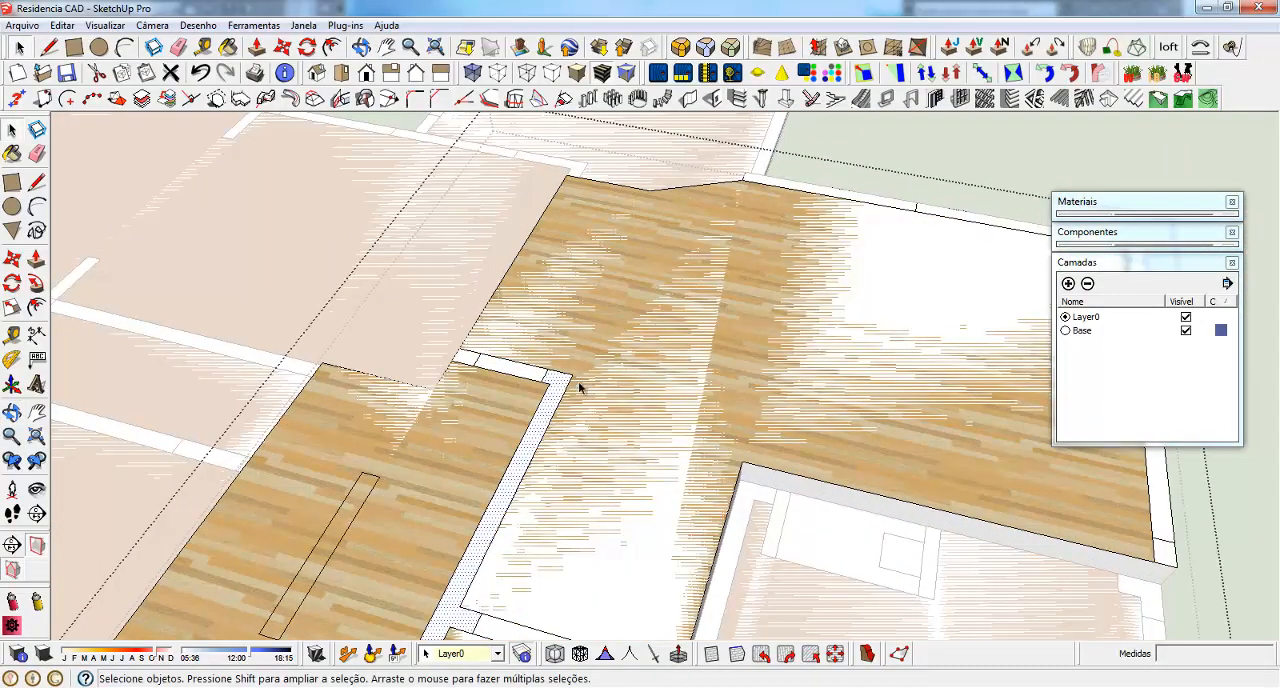
scroll(463, 397, "up", 2)
scroll(623, 314, "down", 4)
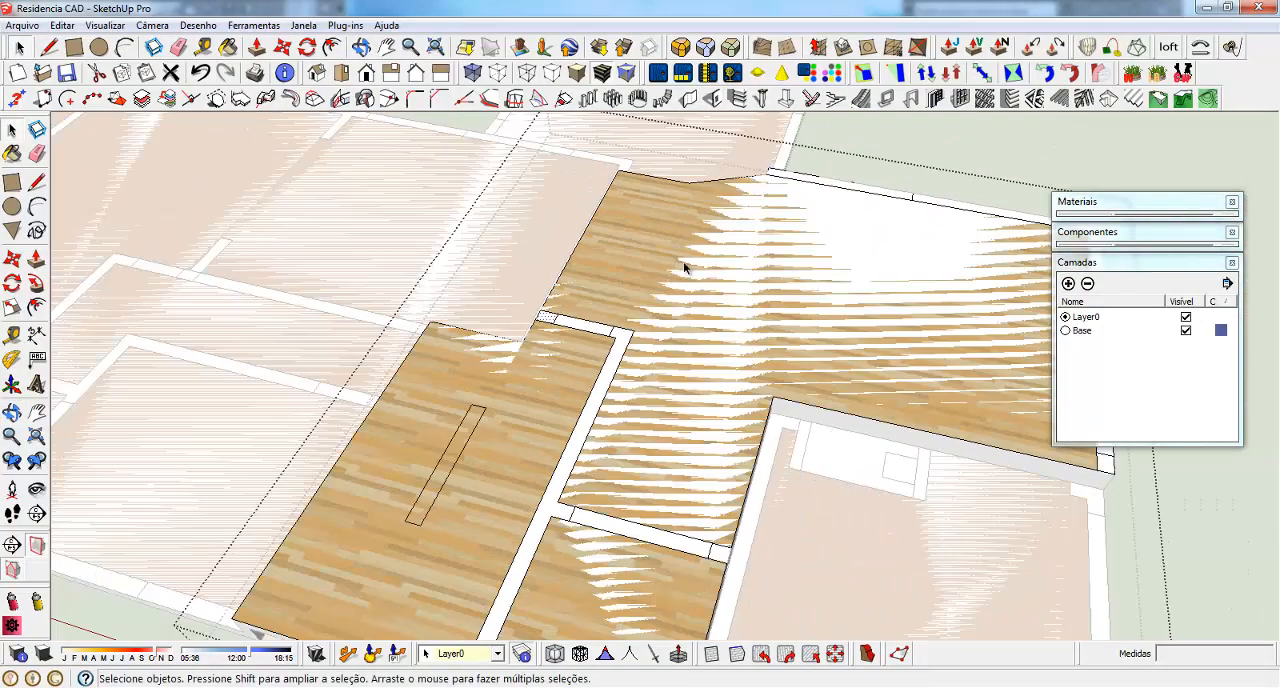
scroll(686, 266, "up", 3)
scroll(803, 177, "up", 1)
middle_click_drag(575, 295, 925, 232)
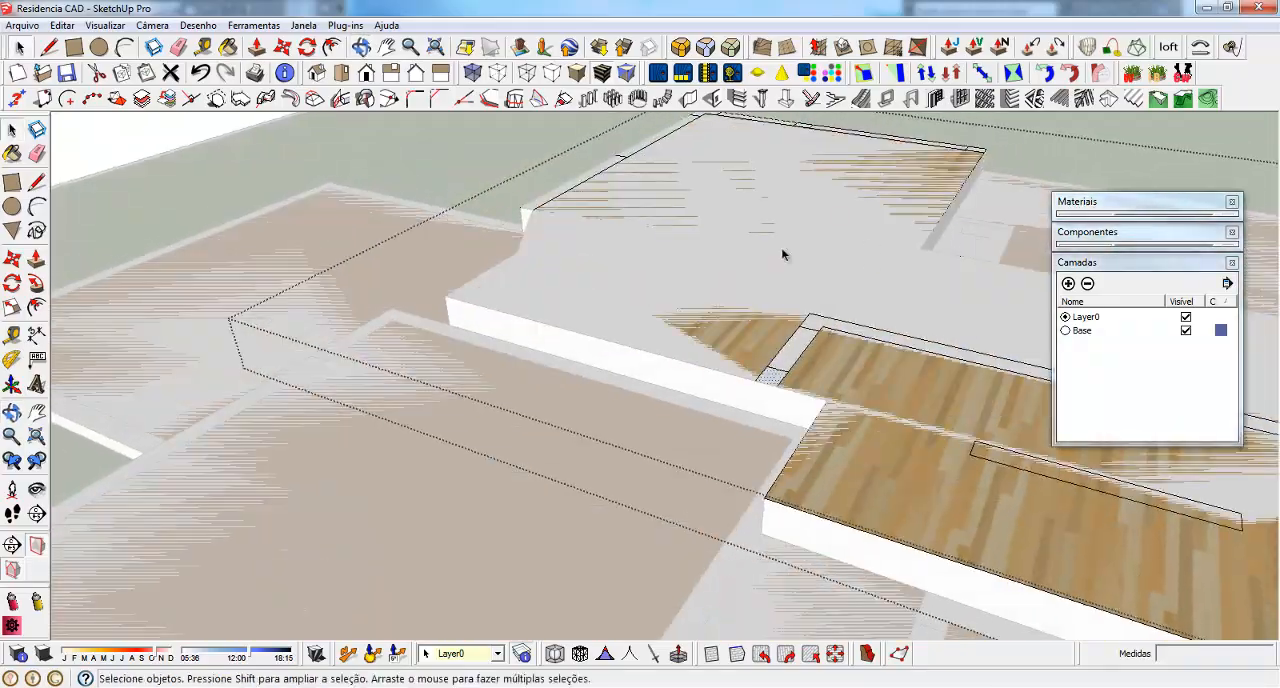
middle_click_drag(781, 247, 983, 220)
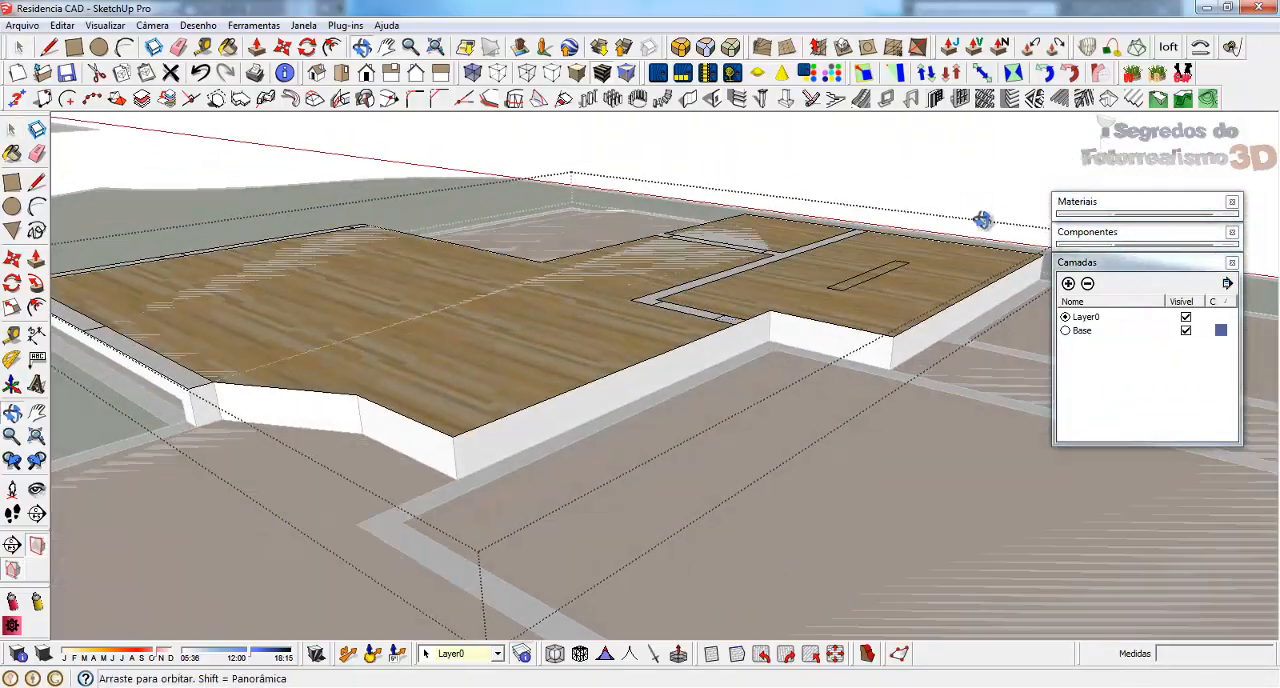
Finish editing the upper floor plan group and return to the whole model
scroll(668, 244, "down", 3)
middle_click_drag(527, 300, 62, 388)
scroll(845, 305, "down", 3)
middle_click_drag(805, 347, 494, 400)
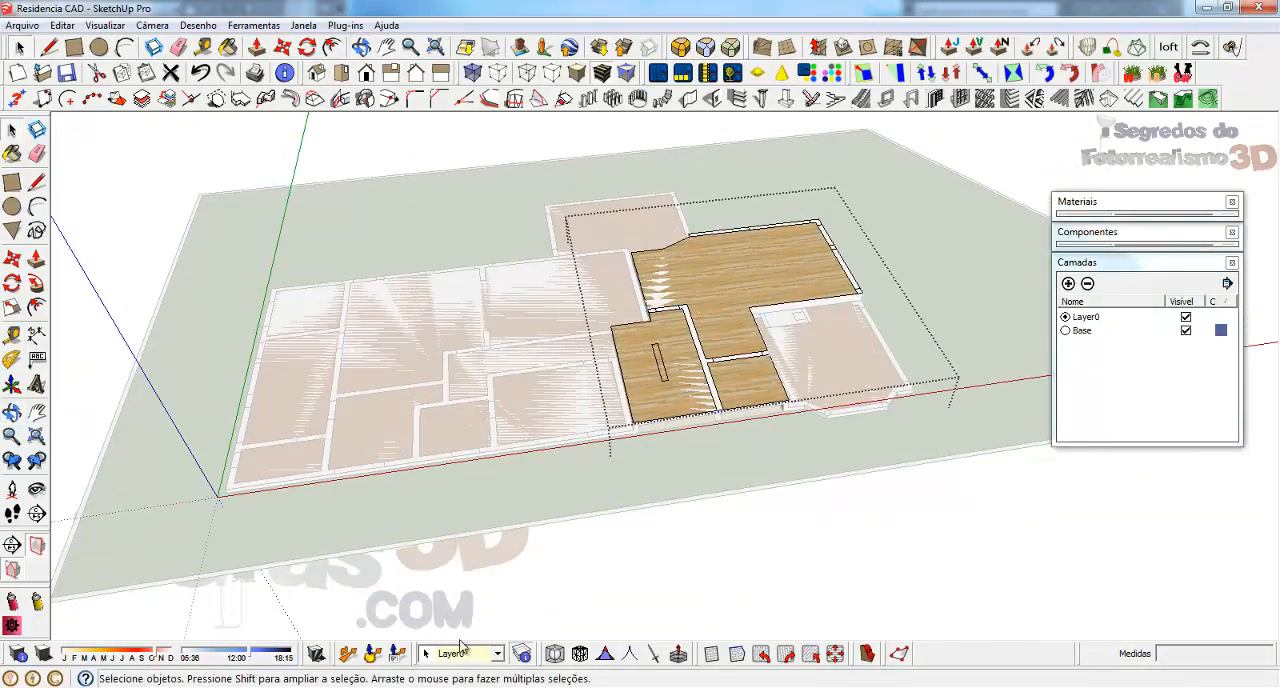
left_click(746, 512)
Look over the lower level, and switch to AutoCAD to examine the floor levels in the CORTE A - B section
scroll(272, 398, "up", 3)
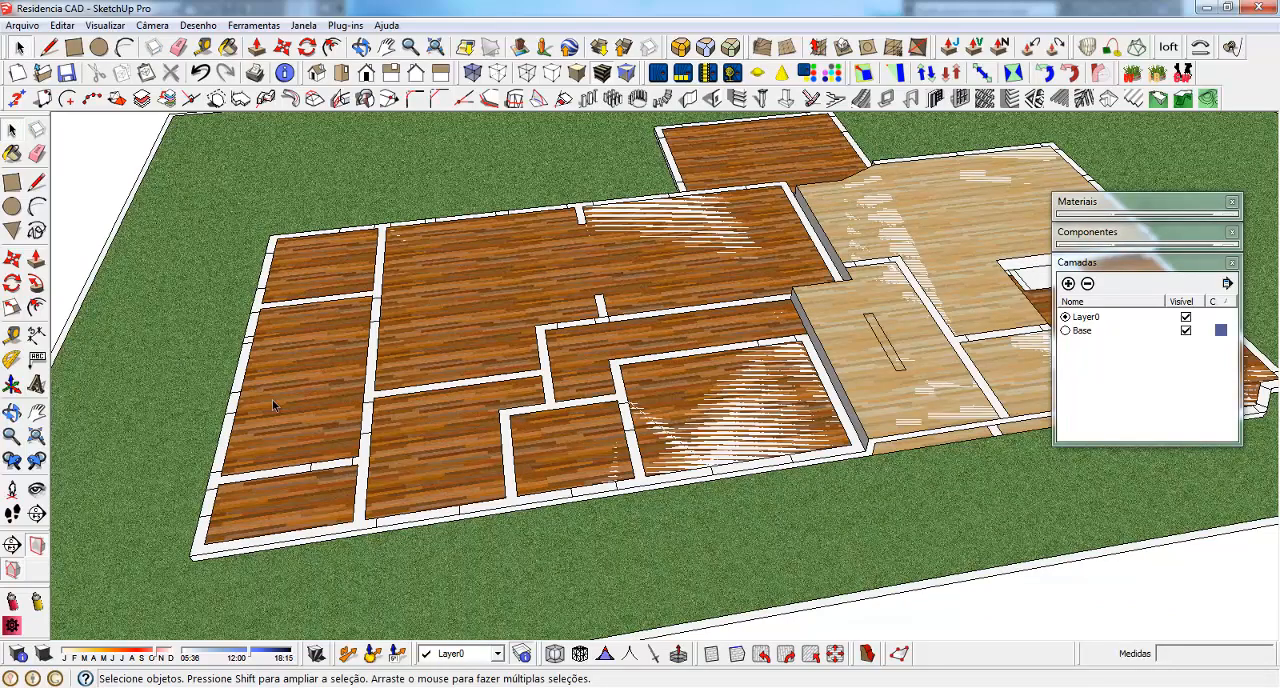
middle_click_drag(436, 348, 77, 562)
middle_click_drag(624, 470, 691, 427)
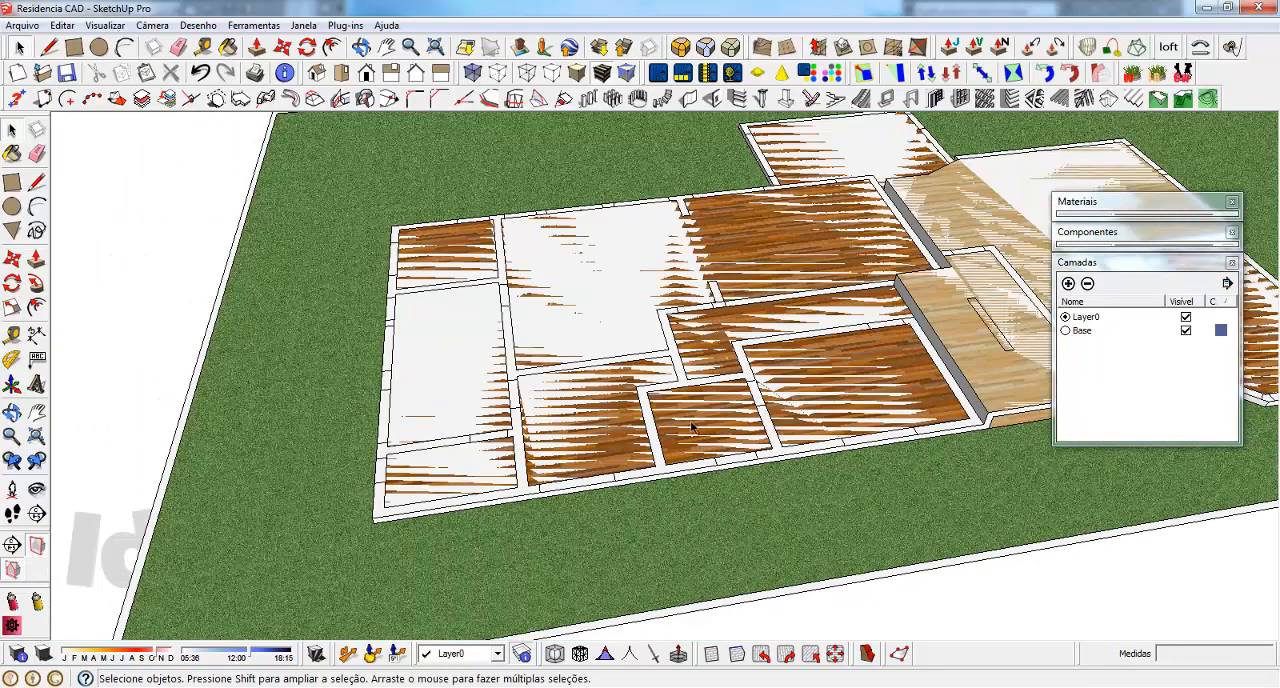
middle_click_drag(938, 325, 651, 366)
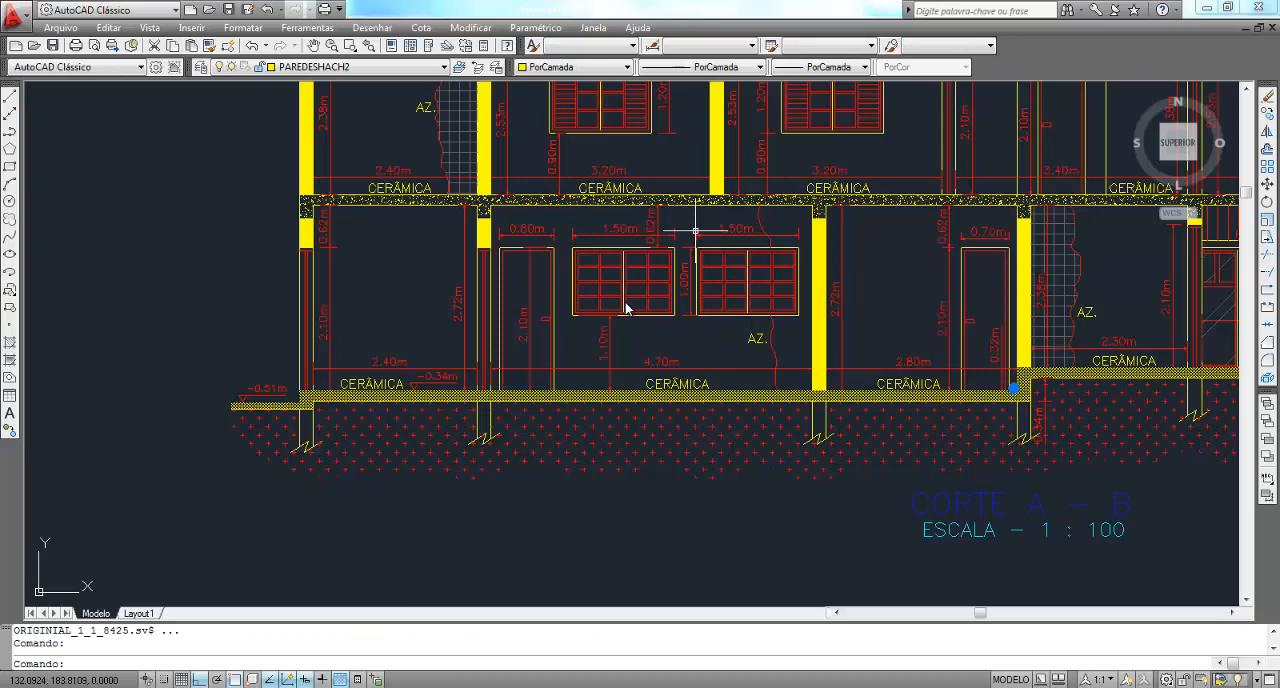
scroll(686, 223, "down", 4)
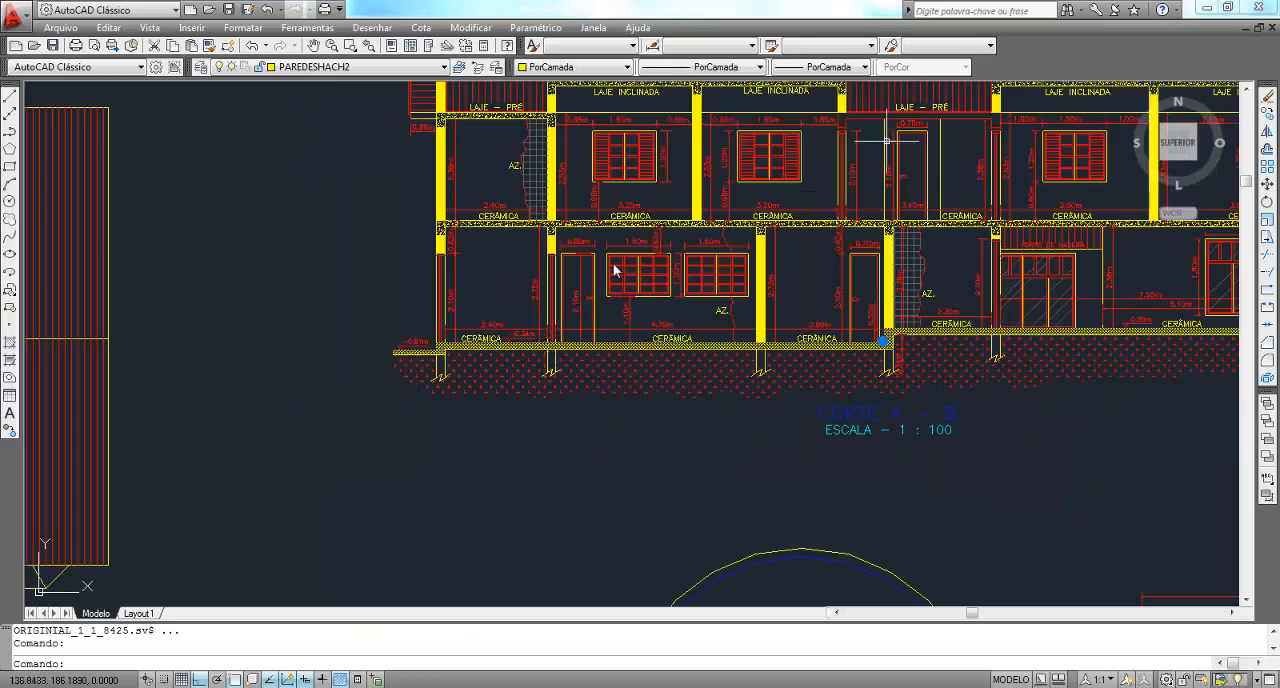
middle_click_drag(758, 279, 587, 354)
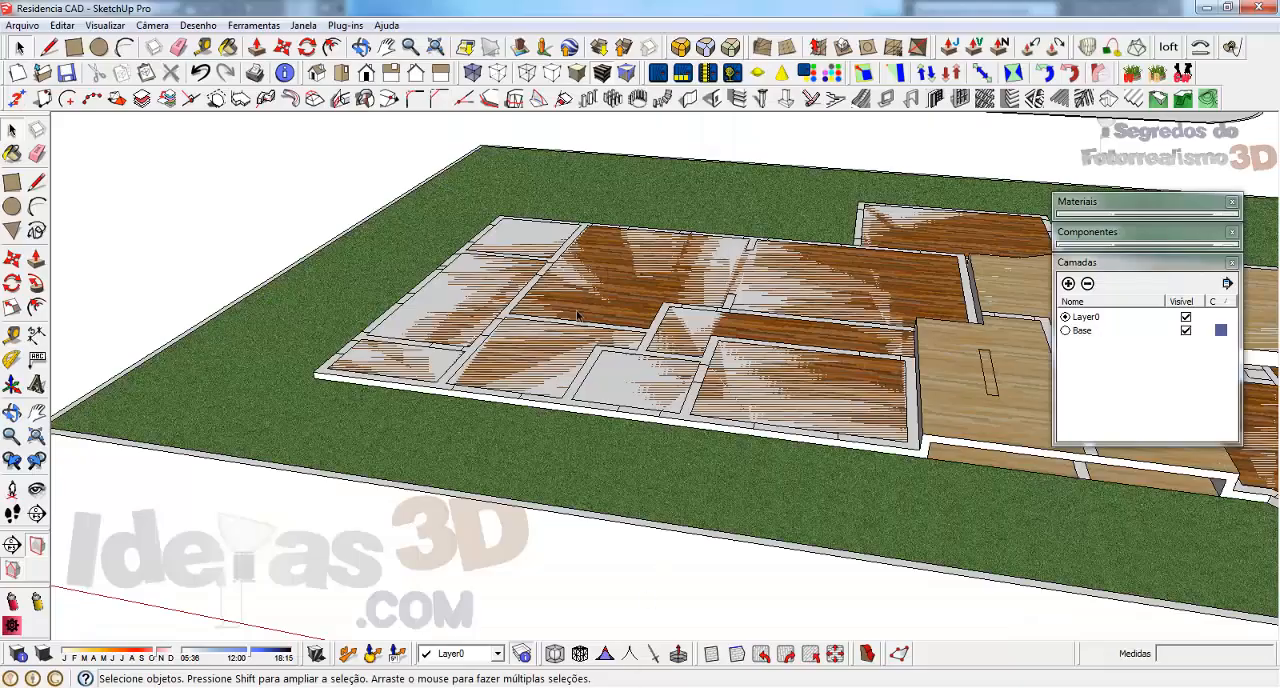
scroll(288, 428, "up", 5)
left_click(292, 425)
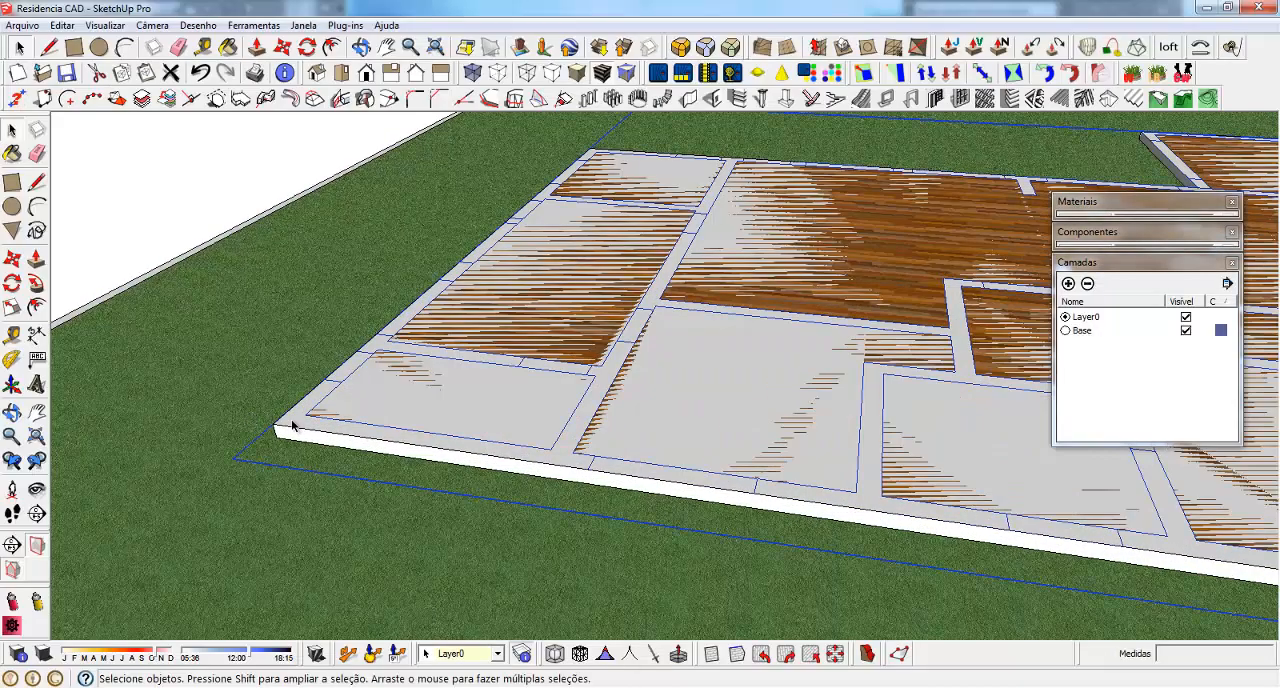
double_click(292, 426)
scroll(316, 475, "down", 4)
middle_click_drag(332, 463, 407, 503)
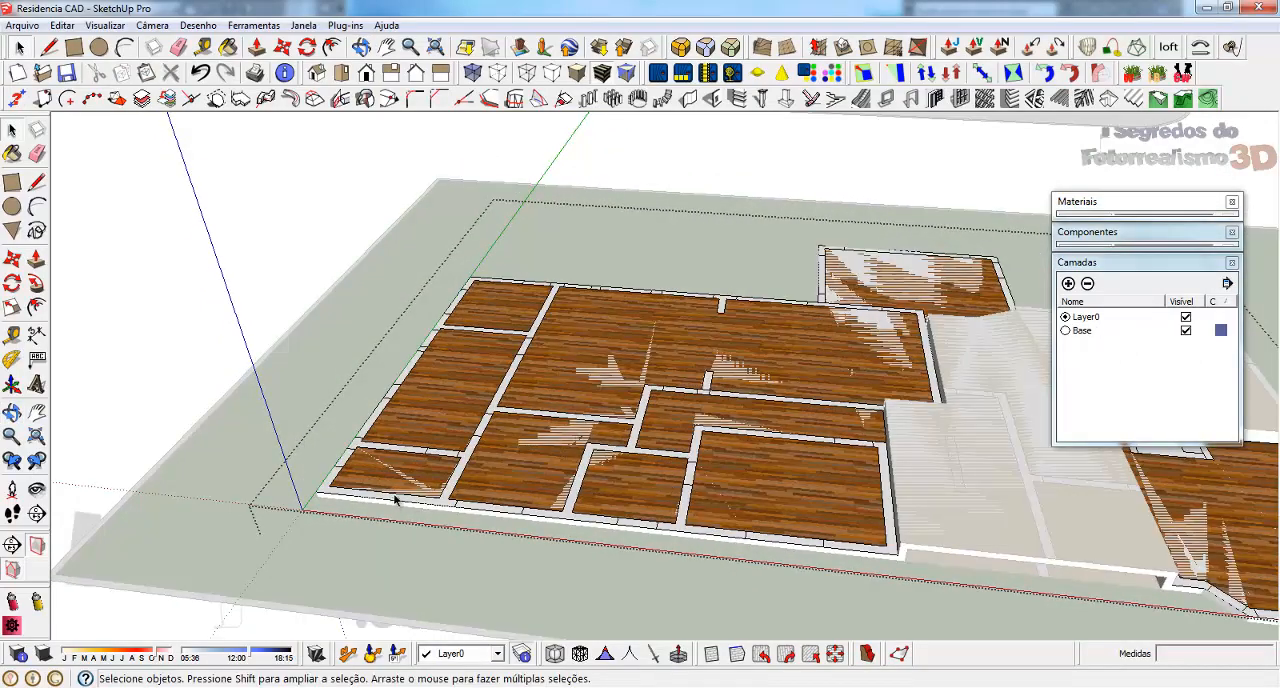
scroll(395, 500, "up", 3)
left_click(476, 432)
scroll(462, 386, "down", 4)
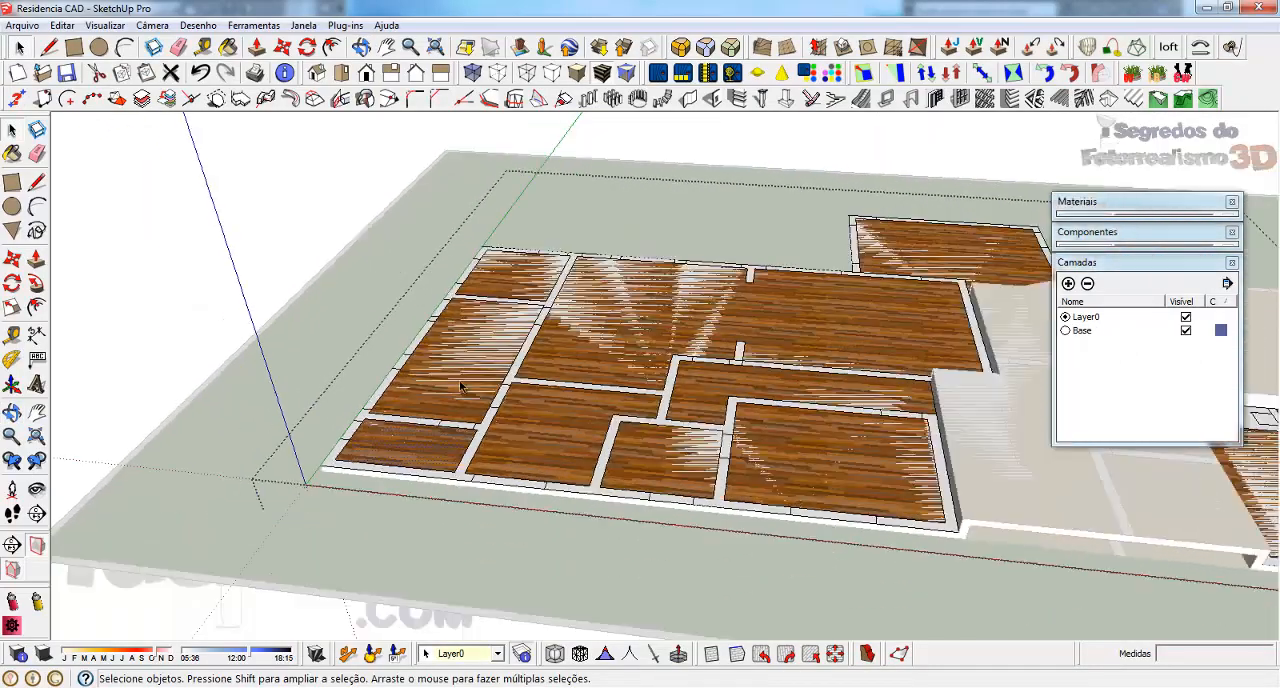
key("Escape")
Explode the lower-level floor plan group
scroll(342, 452, "up", 3)
right_click(362, 466)
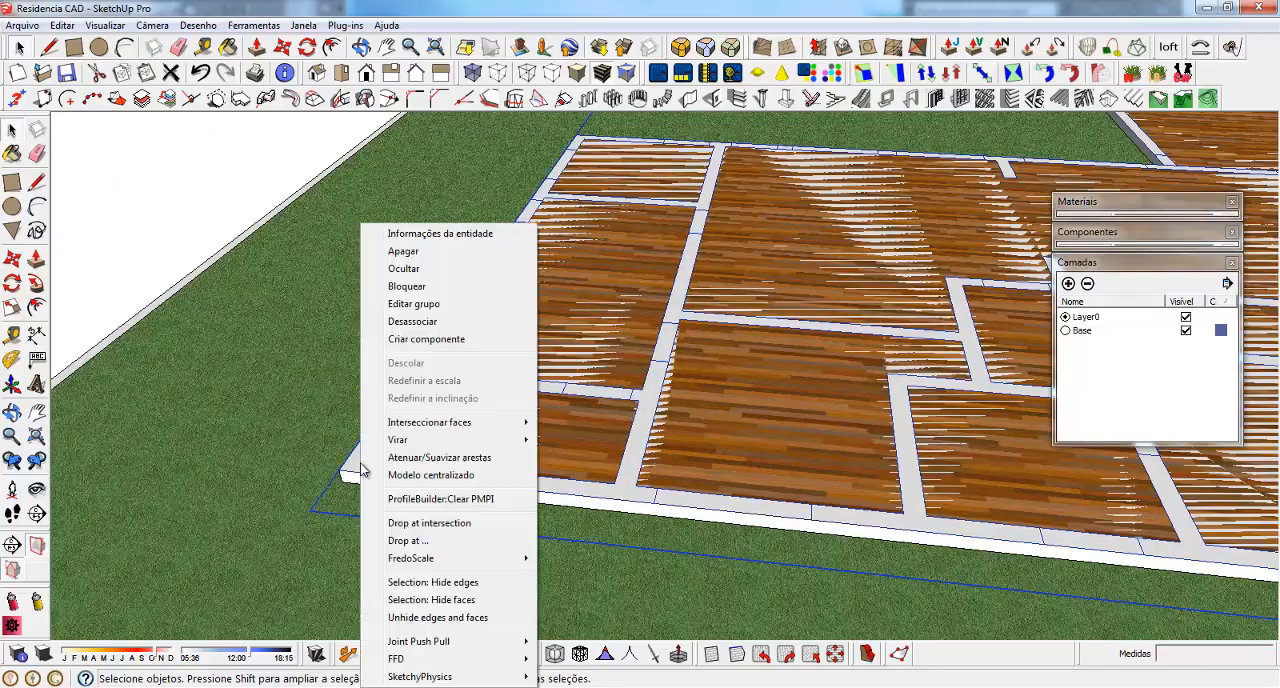
left_click(404, 321)
scroll(290, 475, "down", 5)
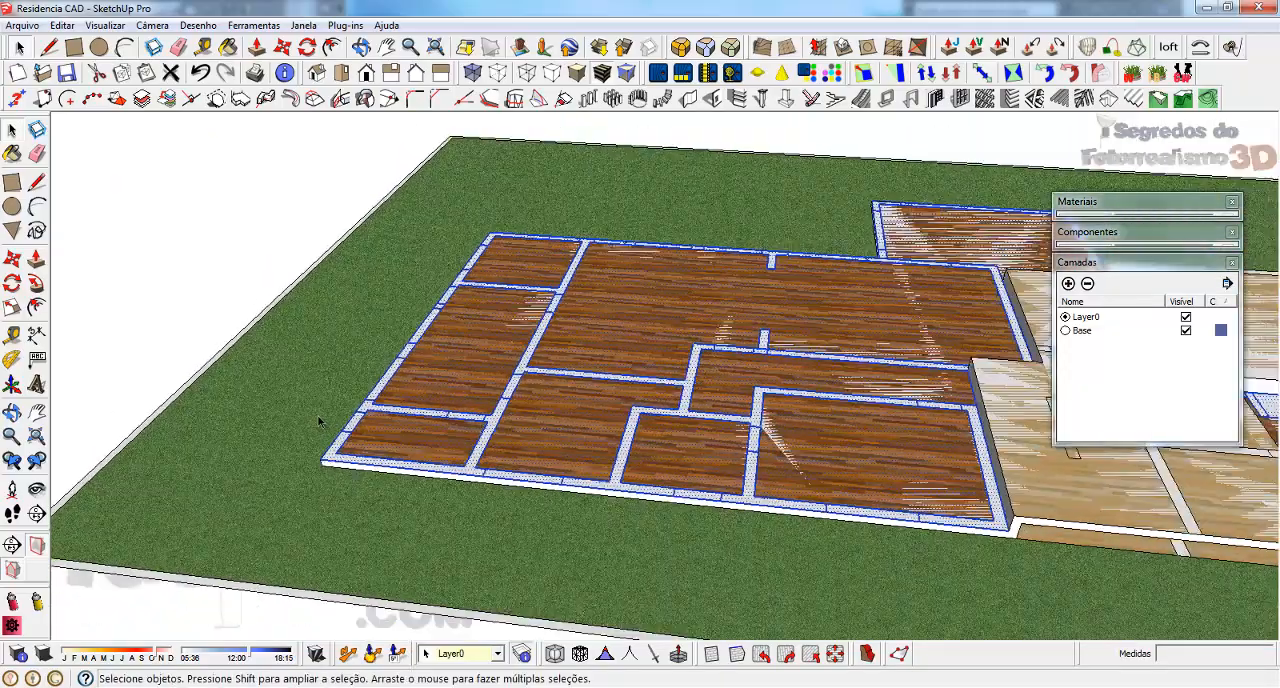
Select the floor faces of all lower-level rooms, including the back room and the angled-corner room, and group them
middle_click_drag(1172, 476, 836, 494)
scroll(437, 418, "up", 4)
left_click(440, 405)
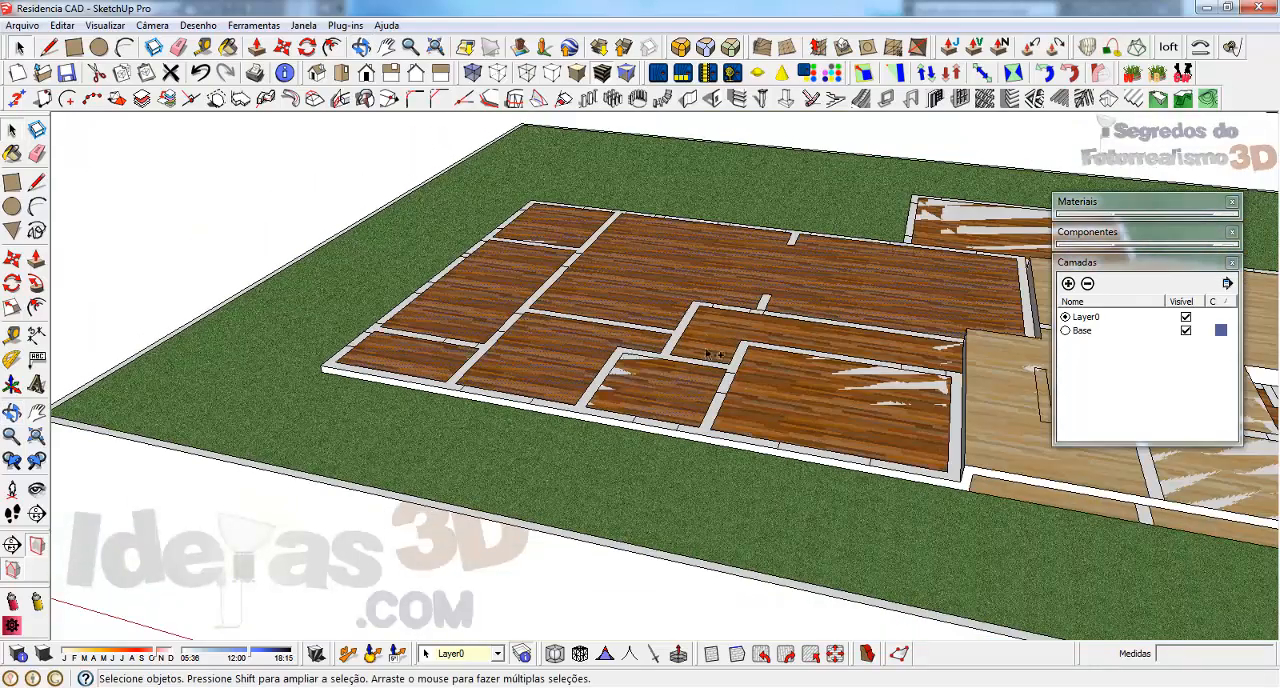
scroll(736, 333, "down", 3)
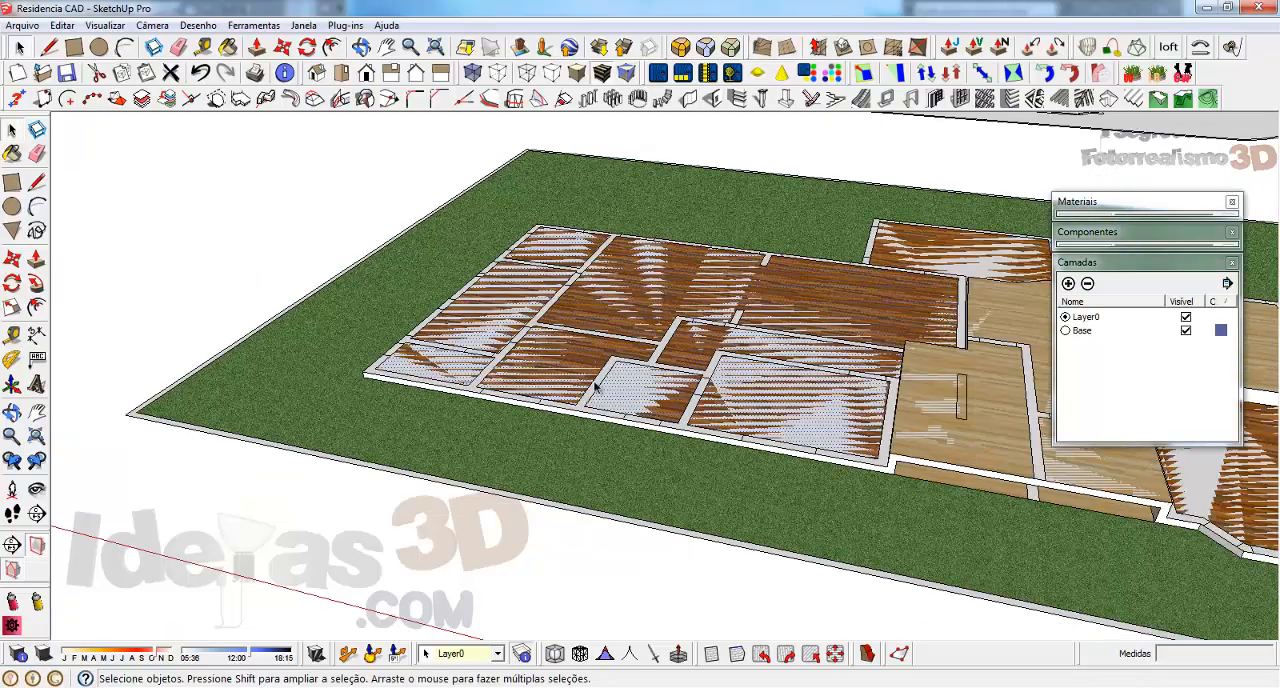
scroll(956, 280, "up", 4)
left_click(903, 272, "shift")
scroll(434, 301, "down", 4)
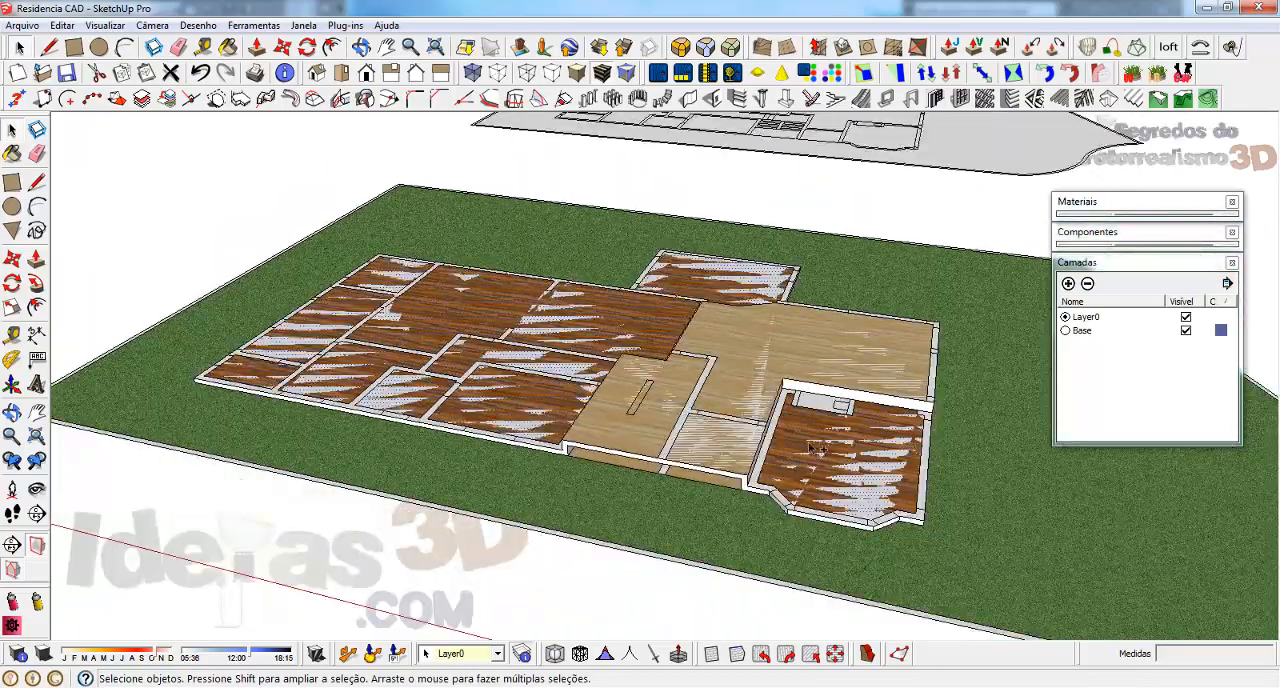
scroll(813, 449, "up", 5)
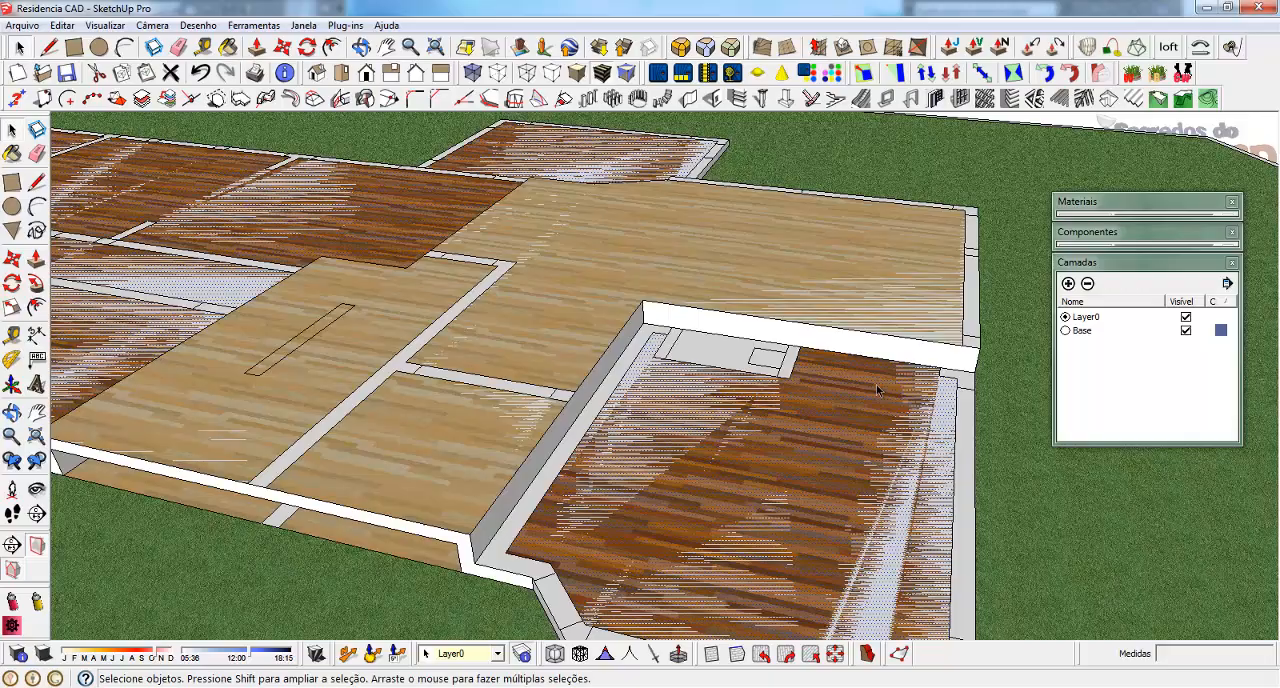
scroll(877, 390, "down", 3)
right_click(794, 442)
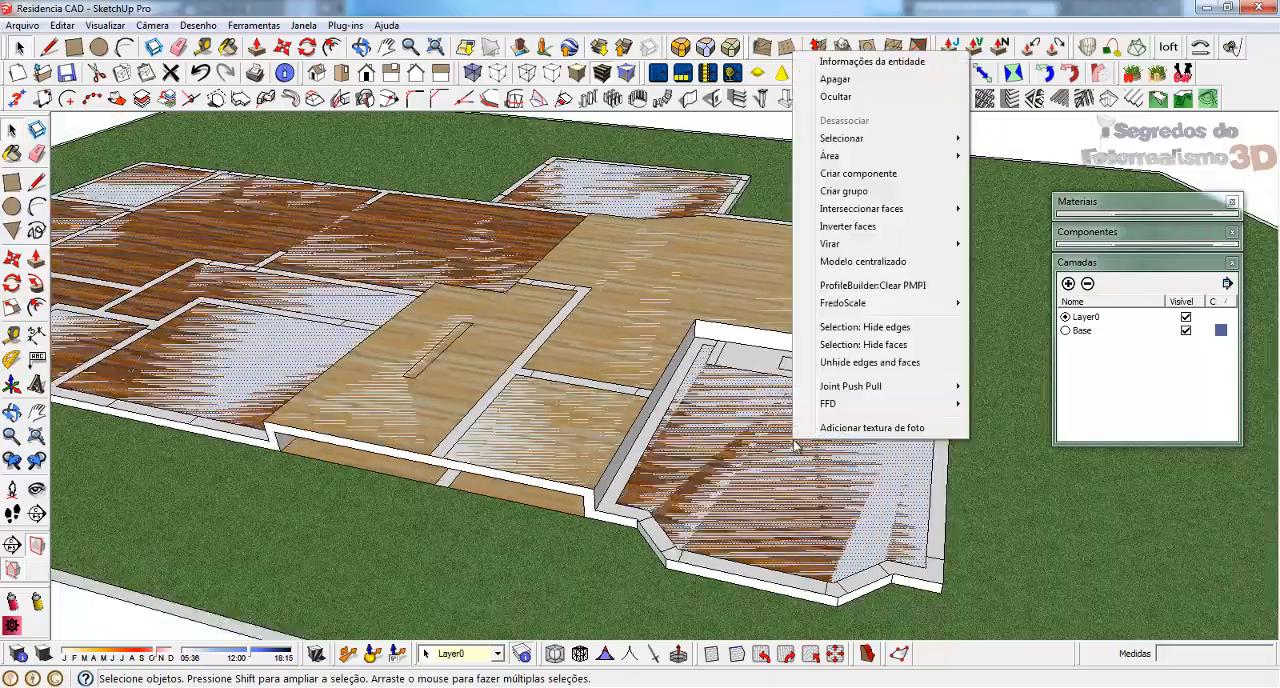
left_click(850, 199)
scroll(668, 412, "down", 4)
scroll(348, 432, "up", 7)
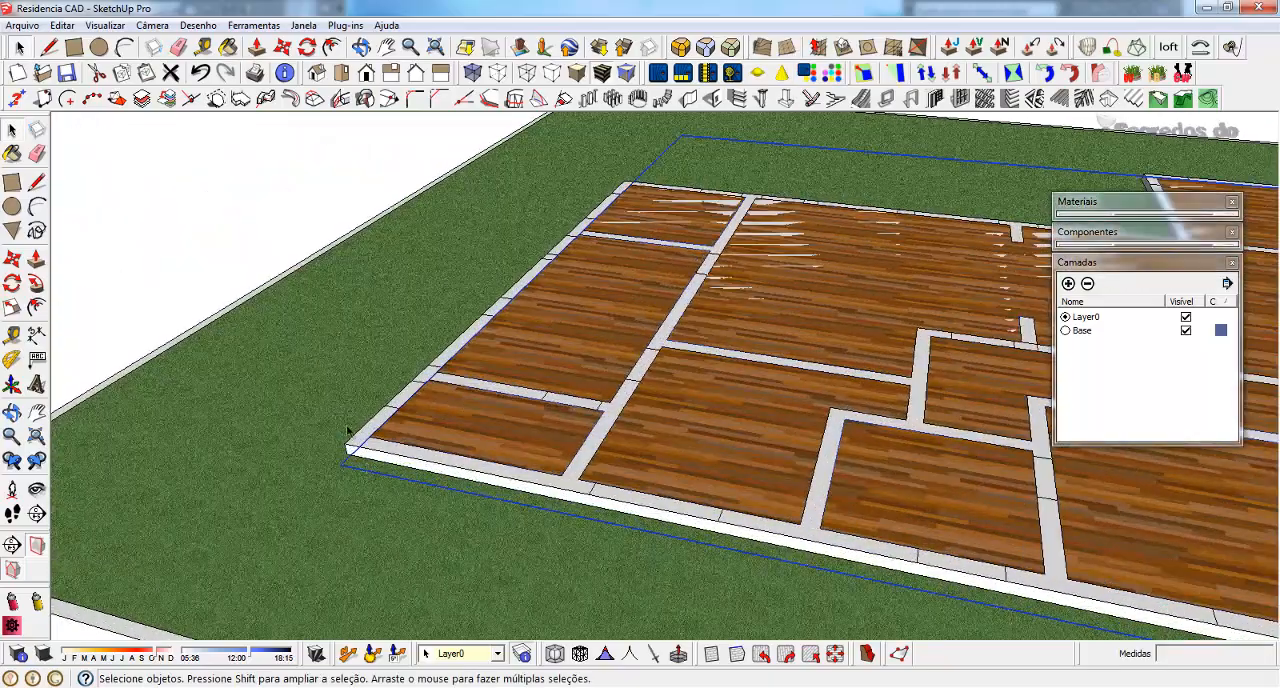
Select the wall faces of the lower-level bedroom wing and back room, and extrude them 270 cm with Multiple Push-Pull
double_click(362, 443)
scroll(366, 443, "down", 5)
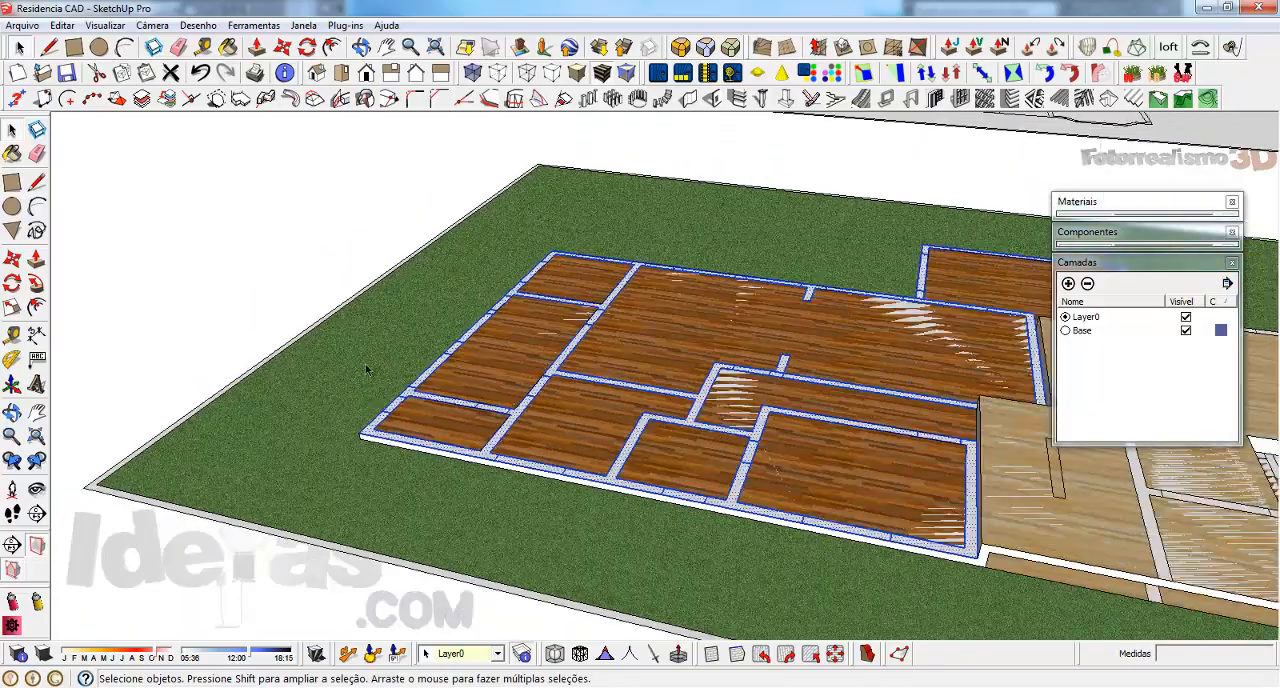
middle_click_drag(628, 377, 849, 369)
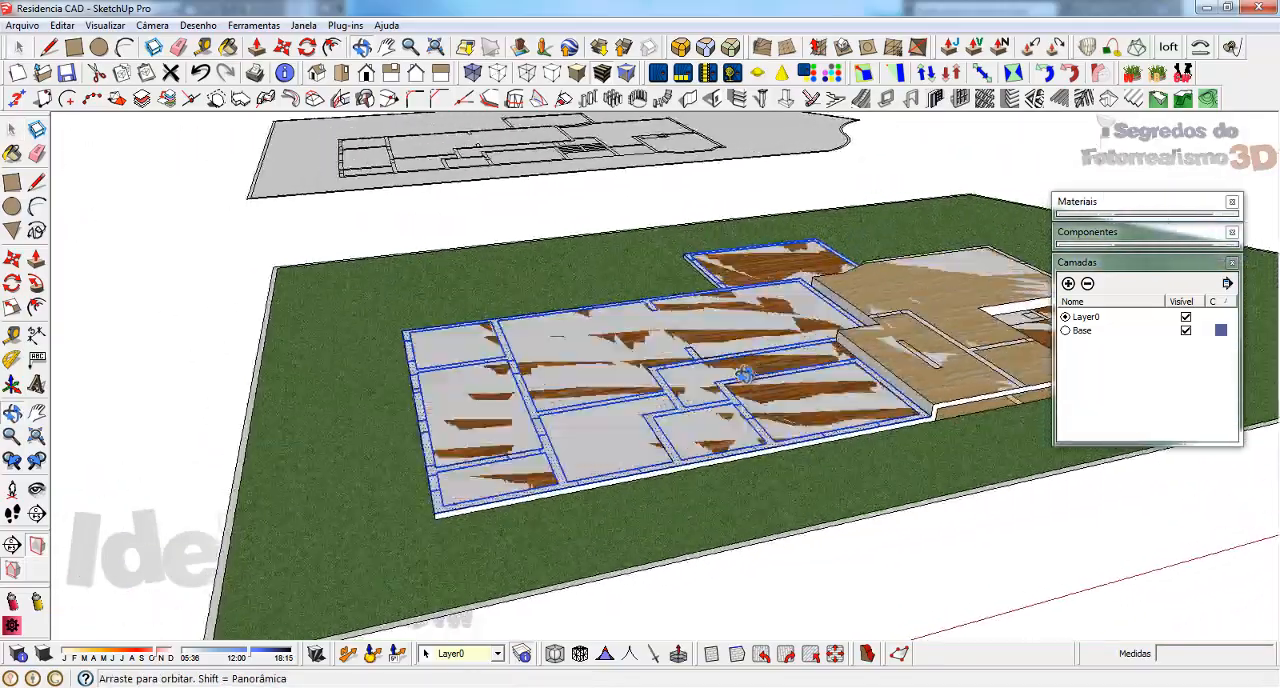
left_click(350, 27)
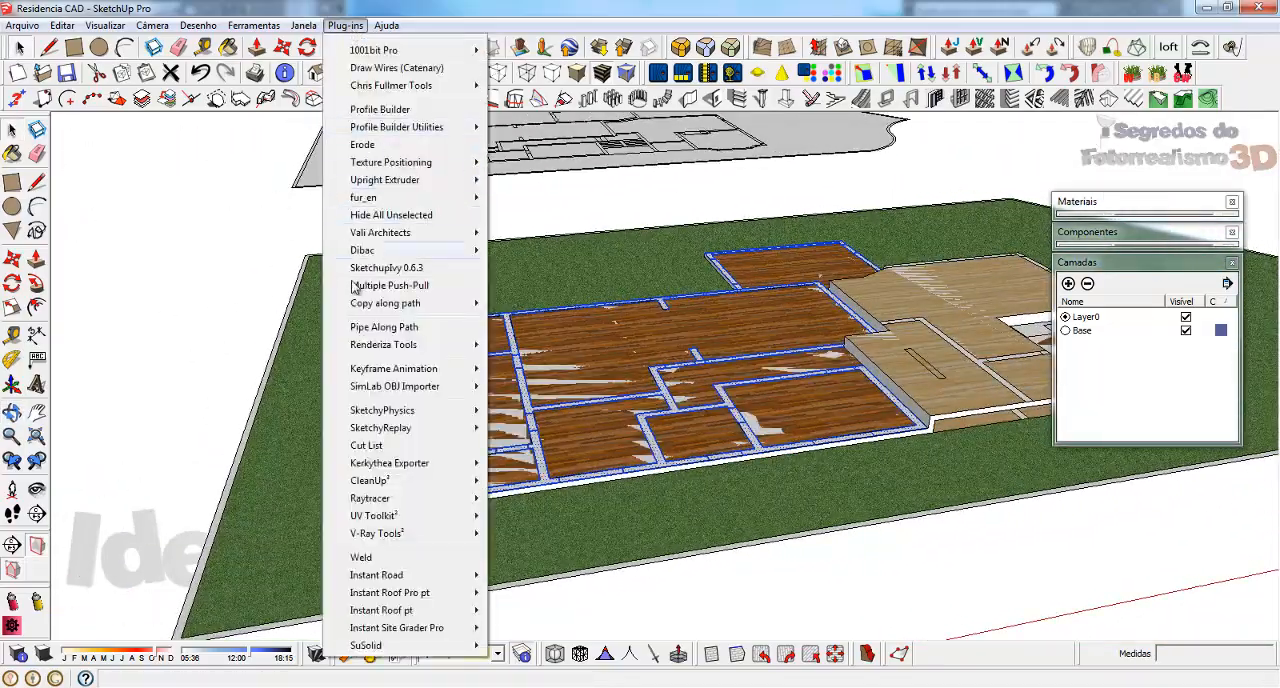
left_click(392, 285)
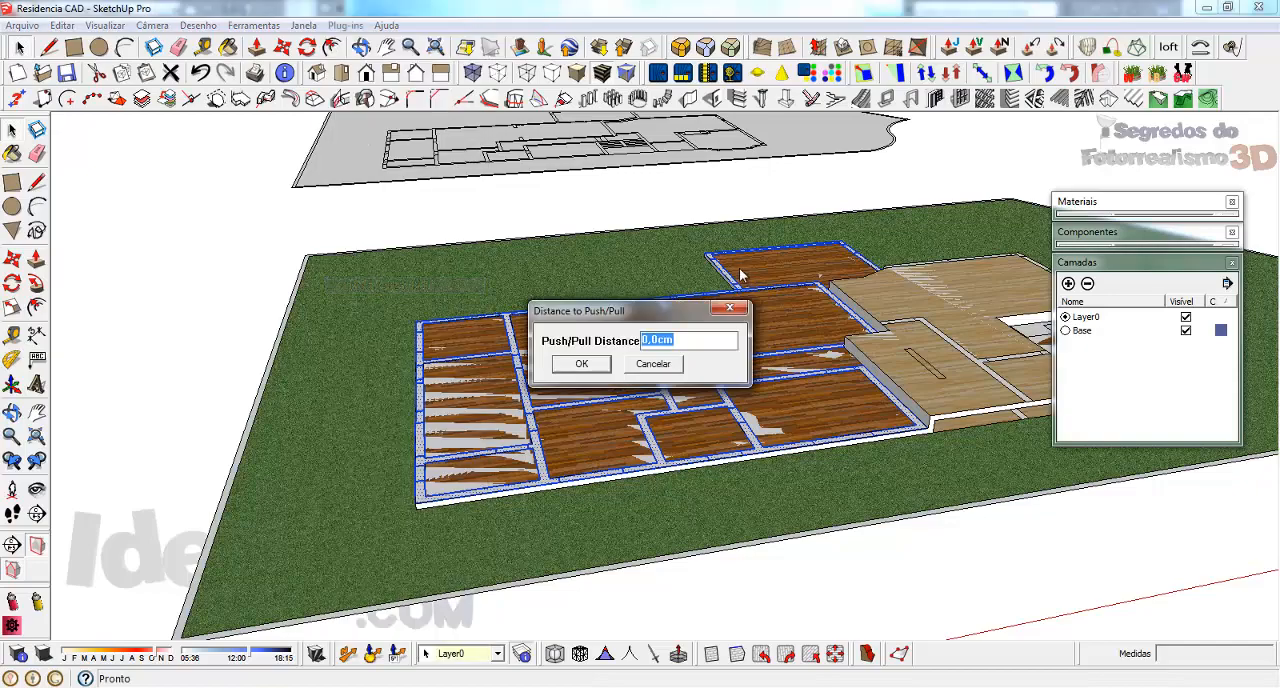
type("270")
key("Return")
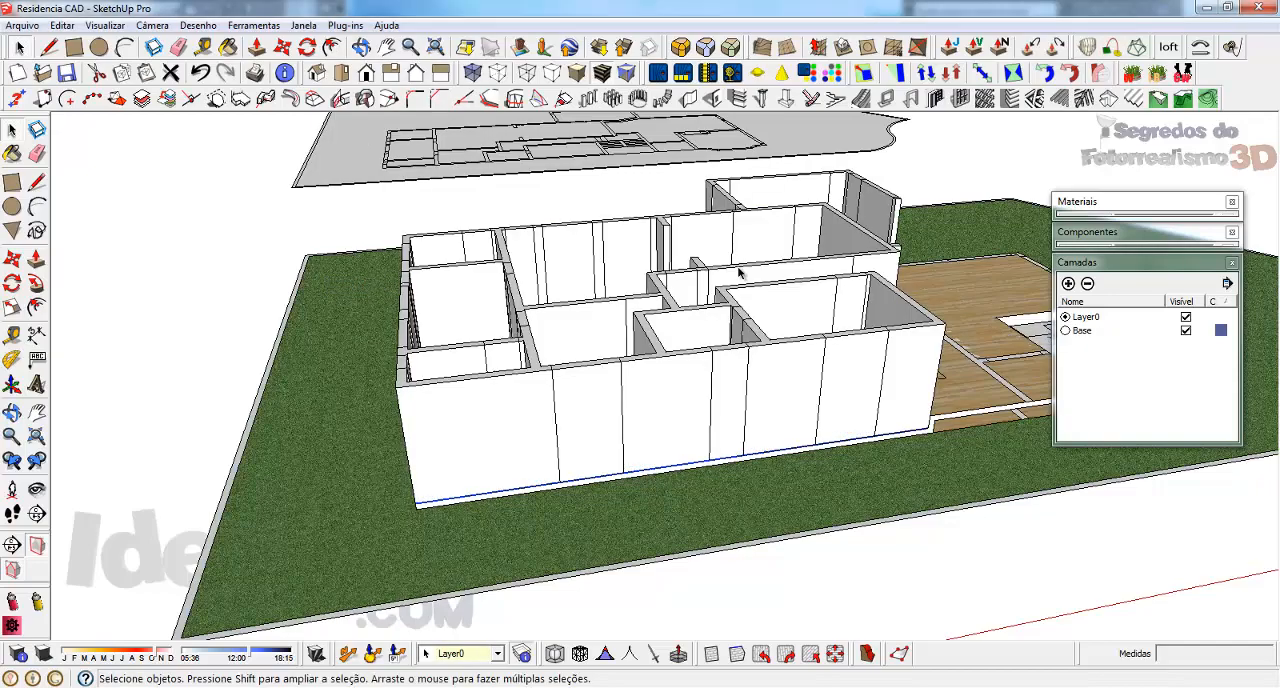
Select all the connected geometry of the raised lower-level walls and make it a group
middle_click_drag(932, 318, 450, 467)
scroll(917, 249, "up", 3)
scroll(806, 372, "down", 6)
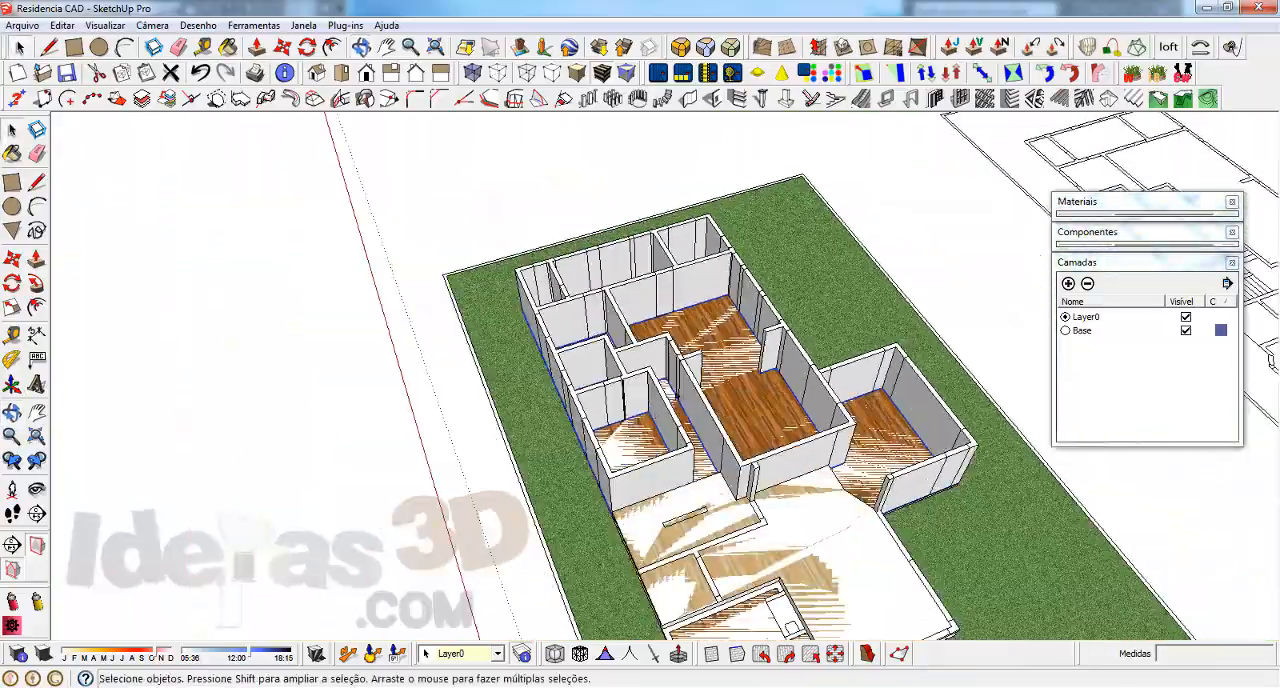
middle_click_drag(590, 450, 743, 398)
triple_click(620, 420)
right_click(620, 420)
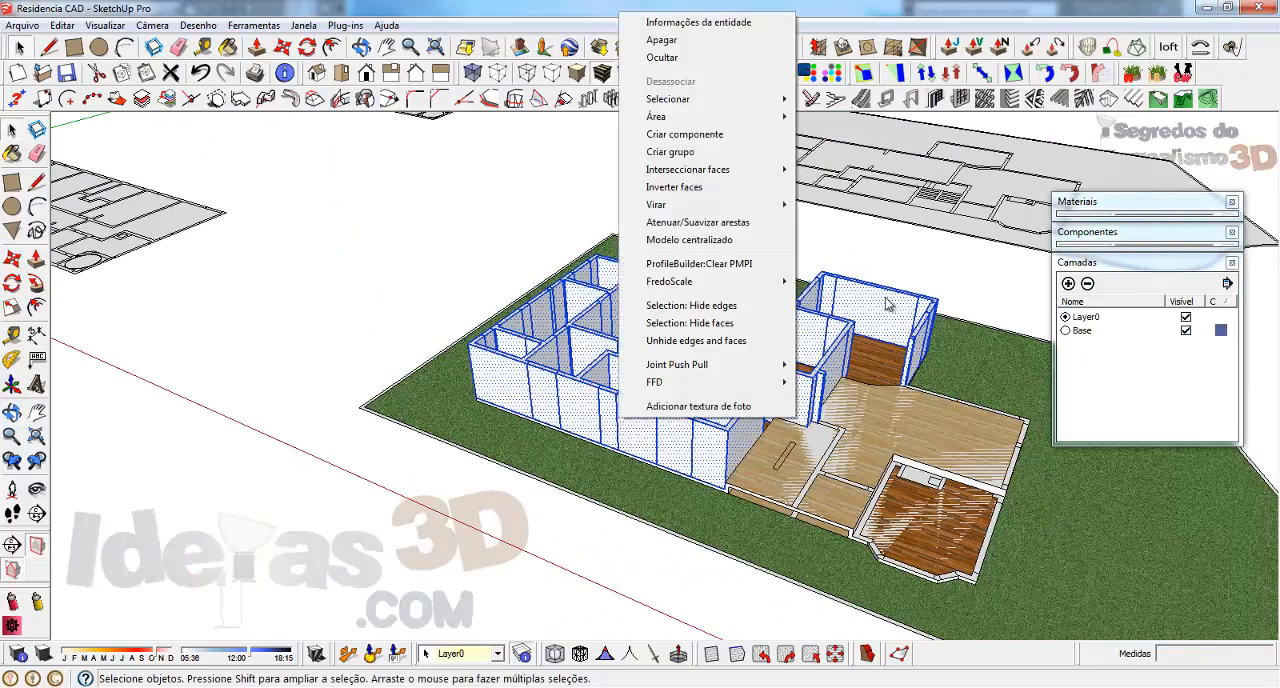
left_click(670, 151)
Open the upper-level floor plan group for editing, sample the default material from a wall strip, and paint the narrow freestanding wall face with it
scroll(566, 456, "up", 5)
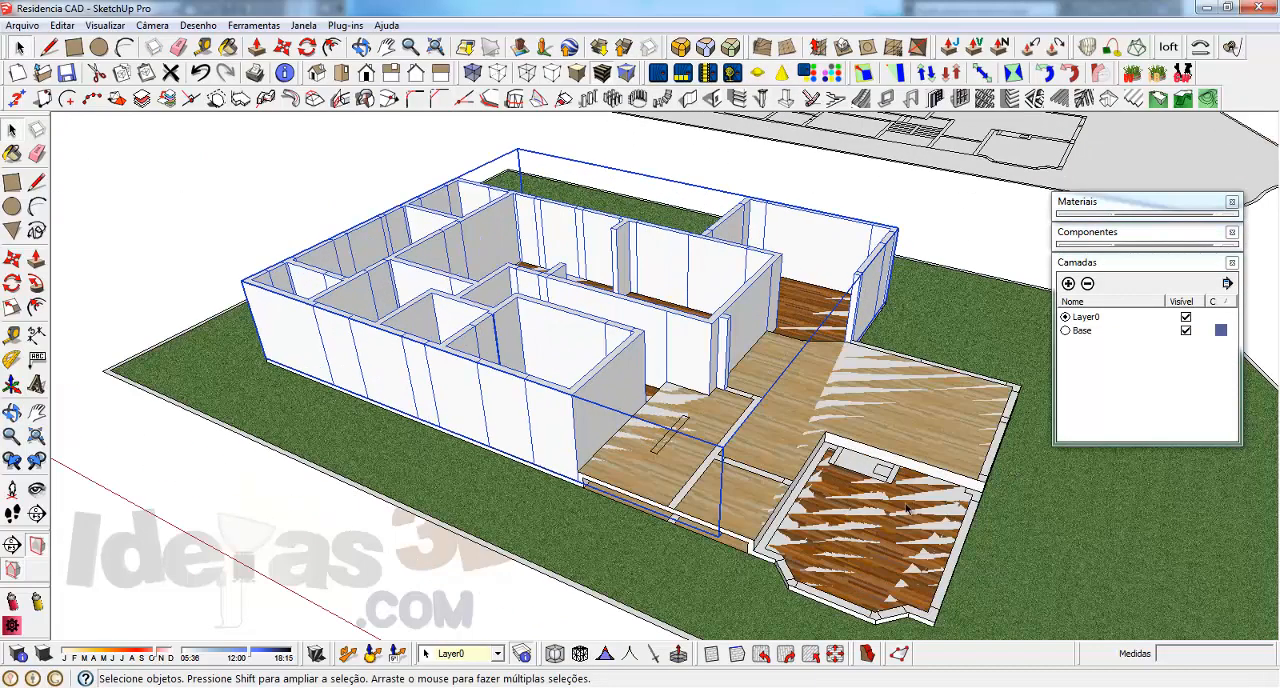
scroll(566, 456, "up", 2)
scroll(645, 487, "up", 2)
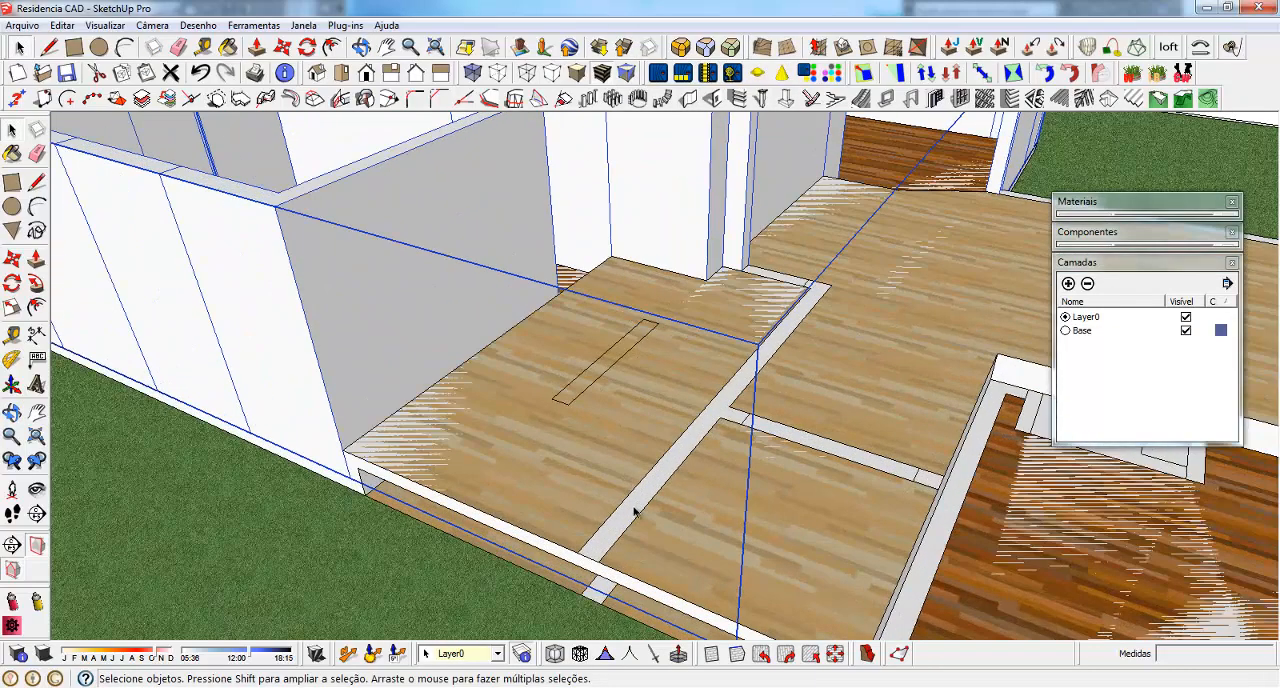
scroll(634, 510, "down", 5)
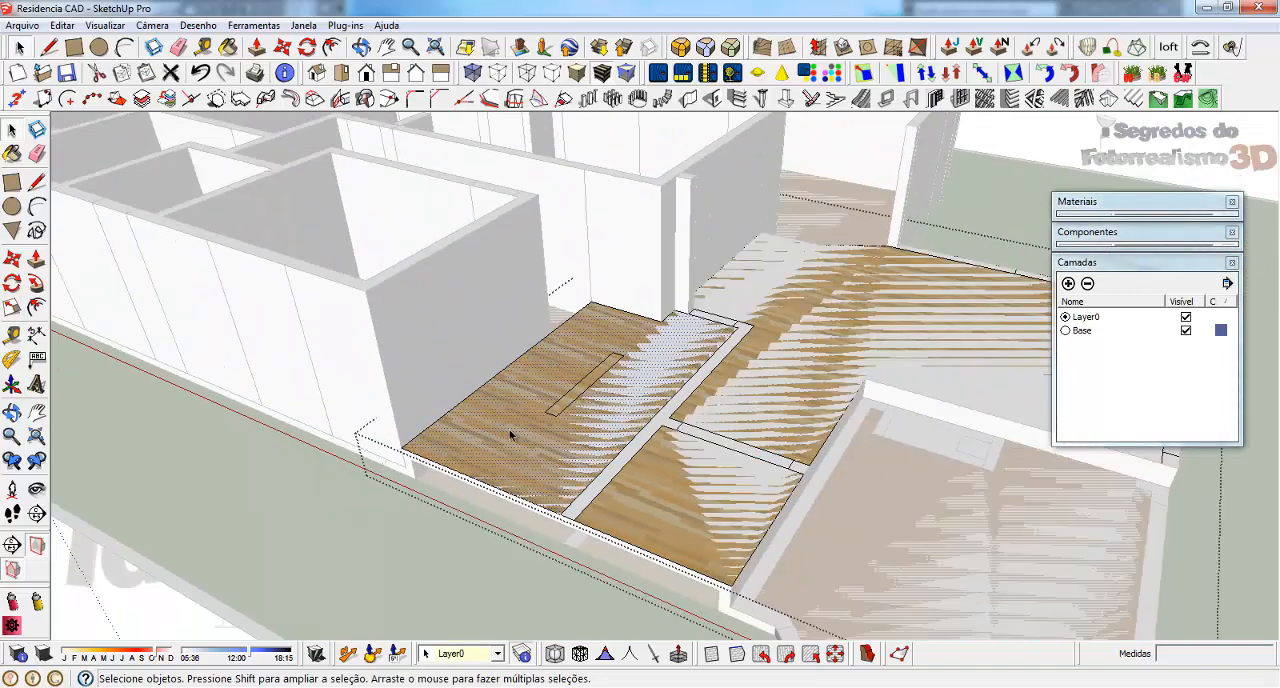
scroll(520, 427, "up", 2)
middle_click_drag(571, 403, 976, 353)
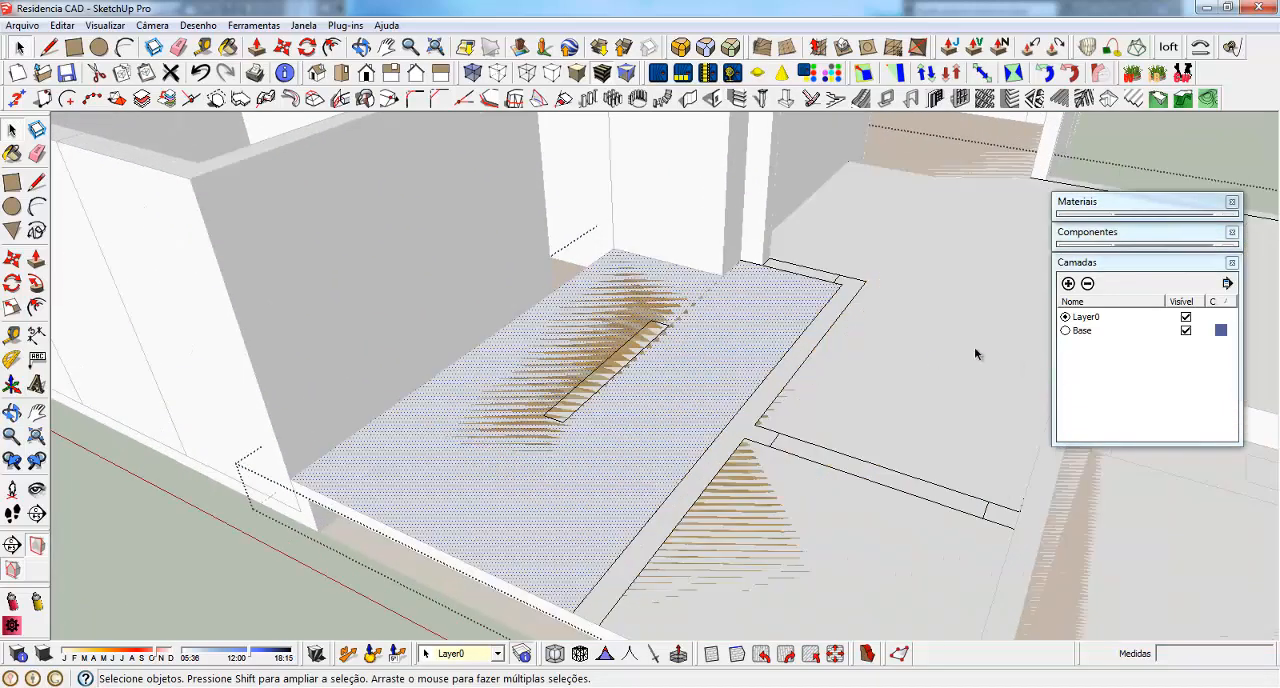
left_click(1127, 263)
left_click(1111, 203)
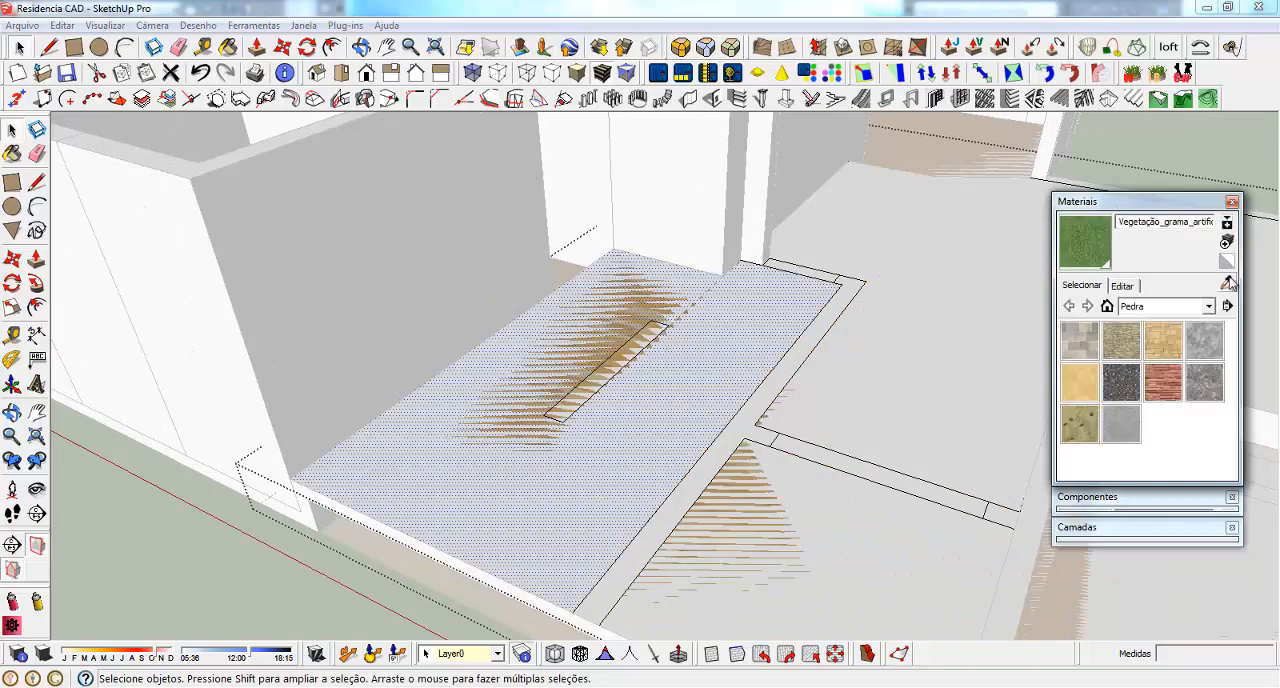
scroll(739, 434, "up", 2)
left_click(743, 435)
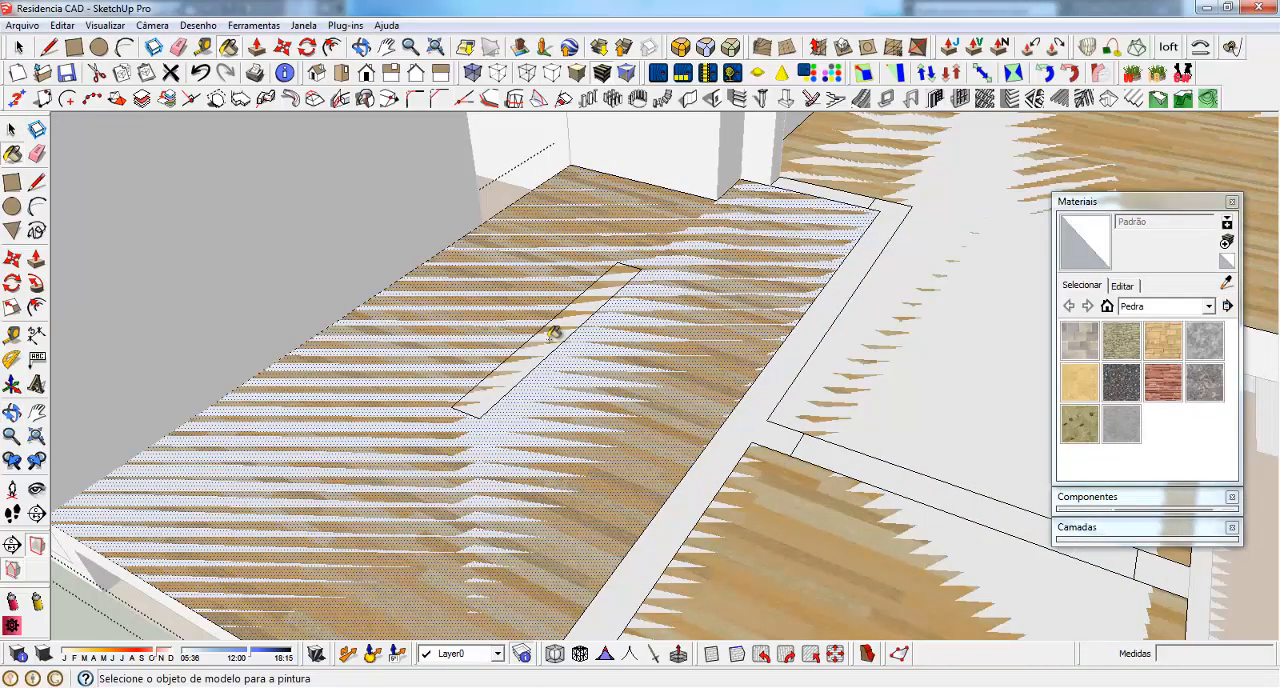
left_click(554, 338)
scroll(553, 413, "down", 5)
key("space")
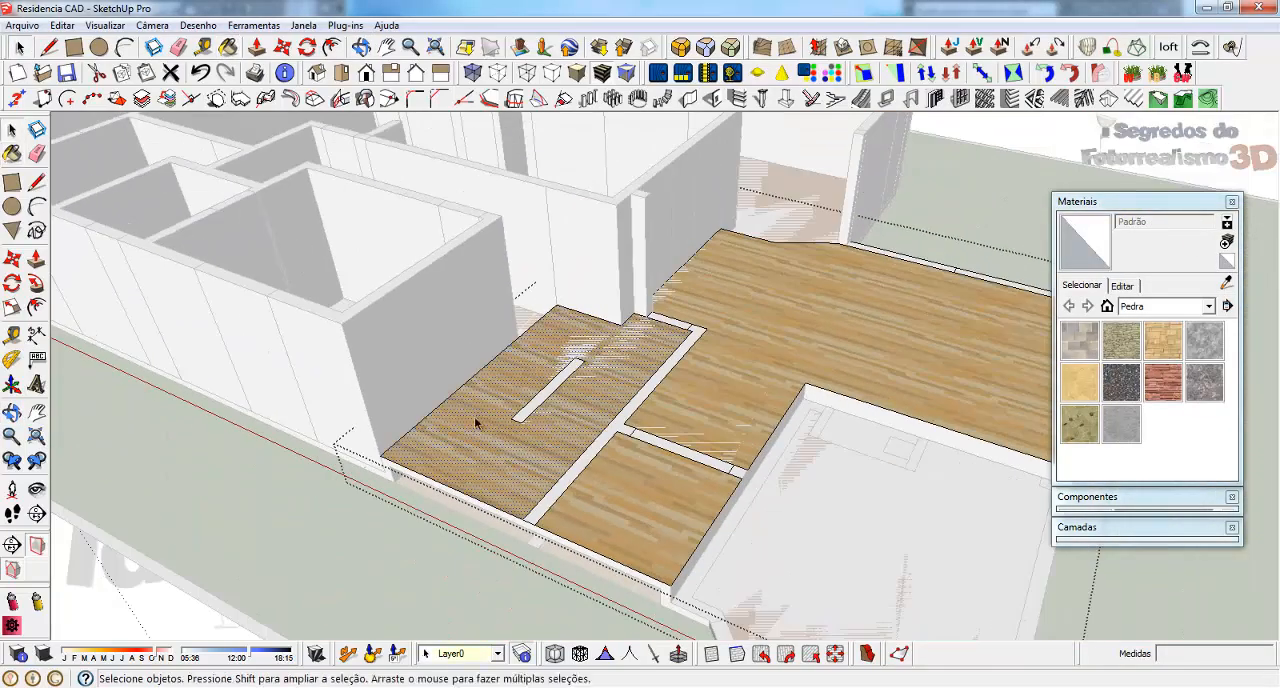
Add the remaining upper-level room floors to the selection and group all the floor faces
left_click(790, 319, "ctrl")
scroll(602, 390, "down", 3)
left_click(632, 455, "ctrl")
scroll(672, 347, "up", 3)
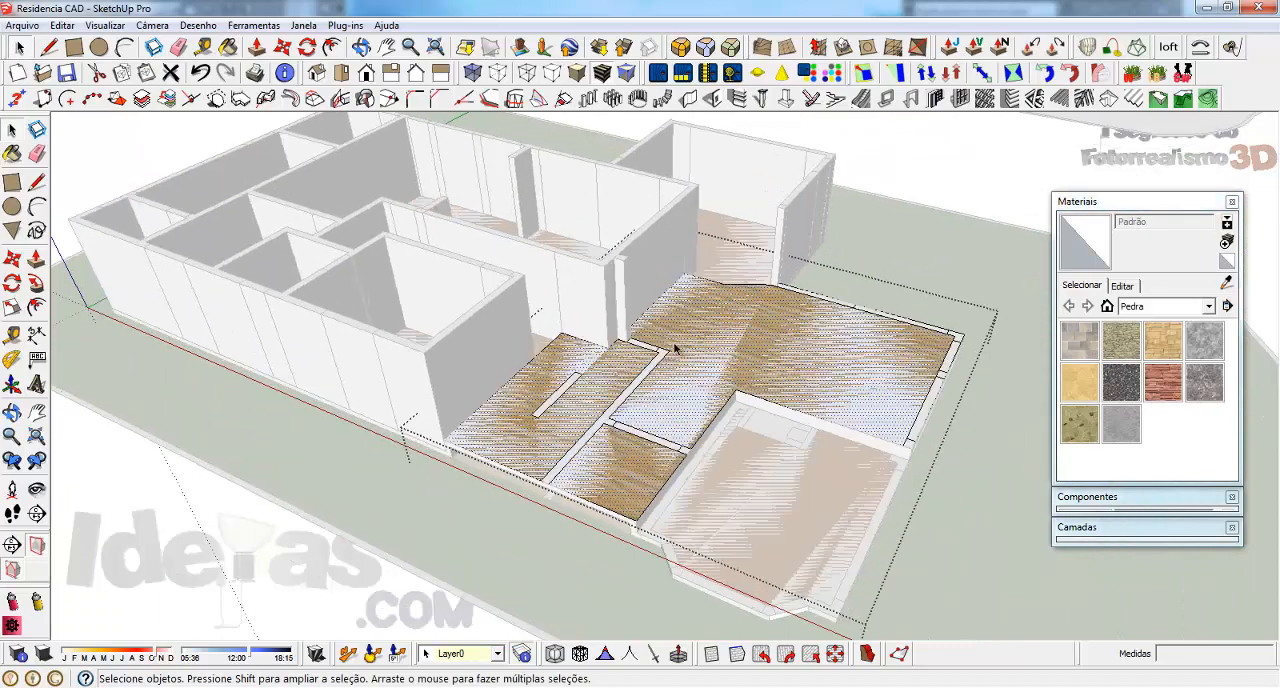
scroll(745, 297, "up", 2)
right_click(706, 305)
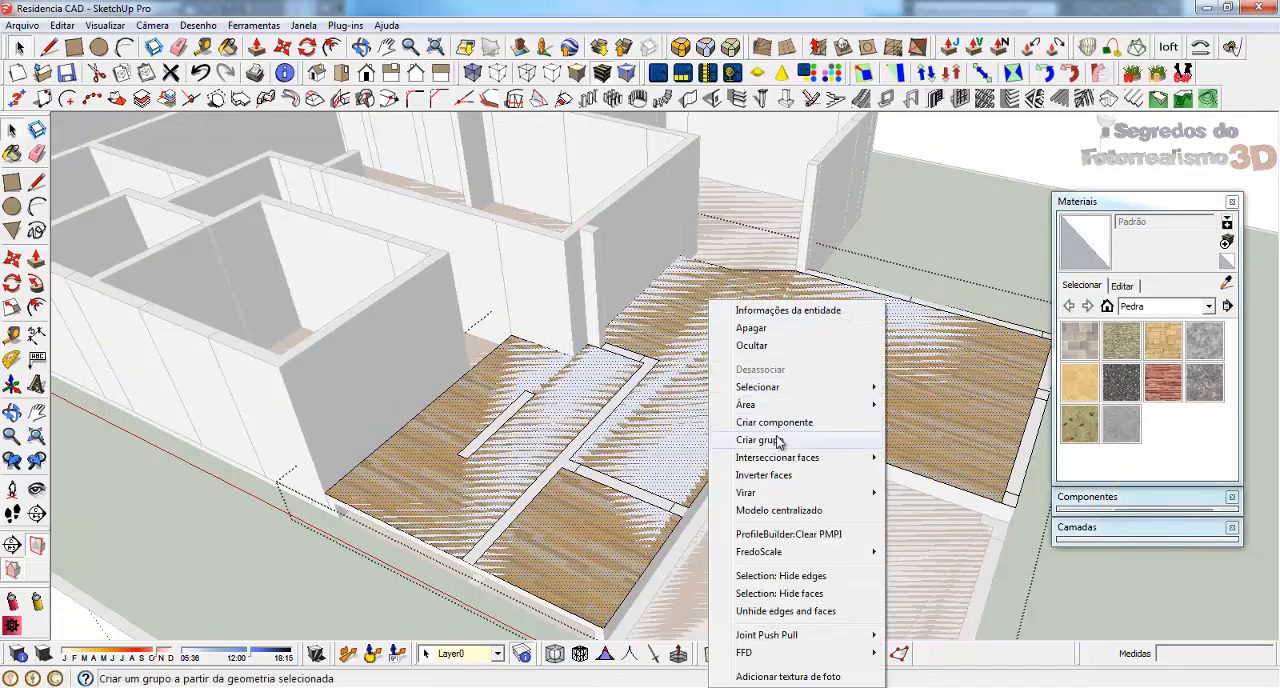
left_click(770, 437)
Select all the wall faces inside the upper-level plan group, including the freestanding strip, leaving the grouped room floors out
middle_click_drag(622, 424, 656, 482)
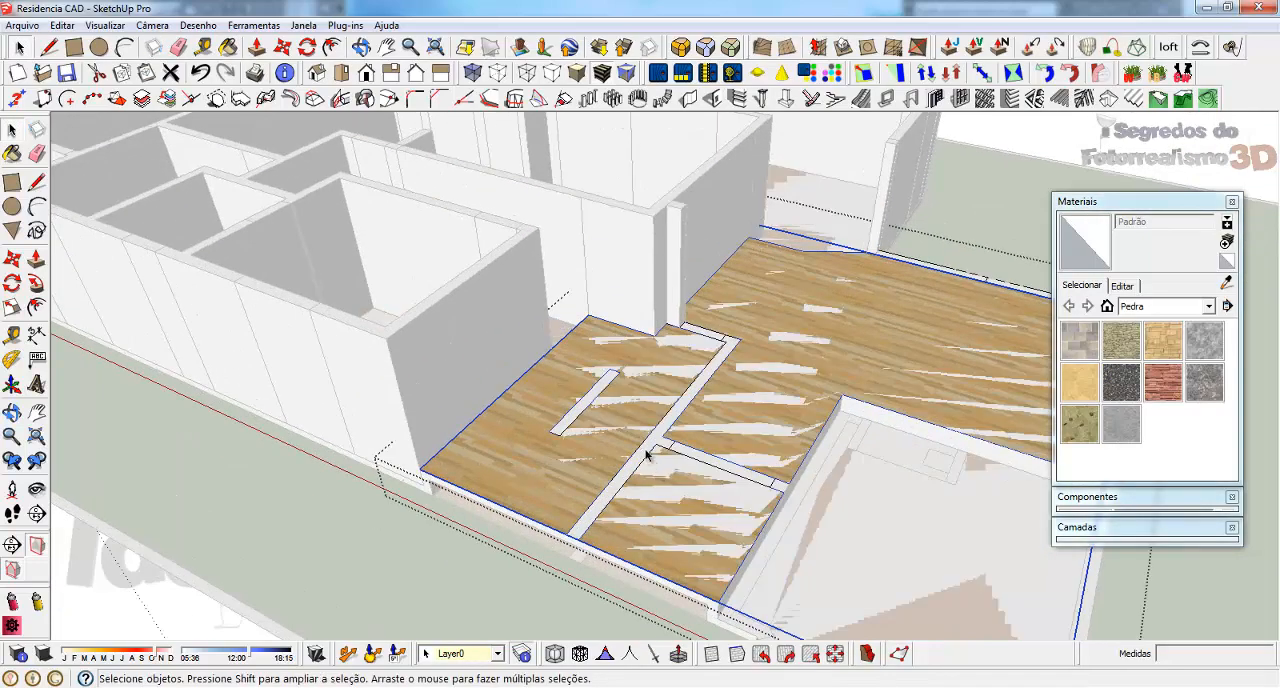
triple_click(645, 455)
scroll(645, 455, "up", 4)
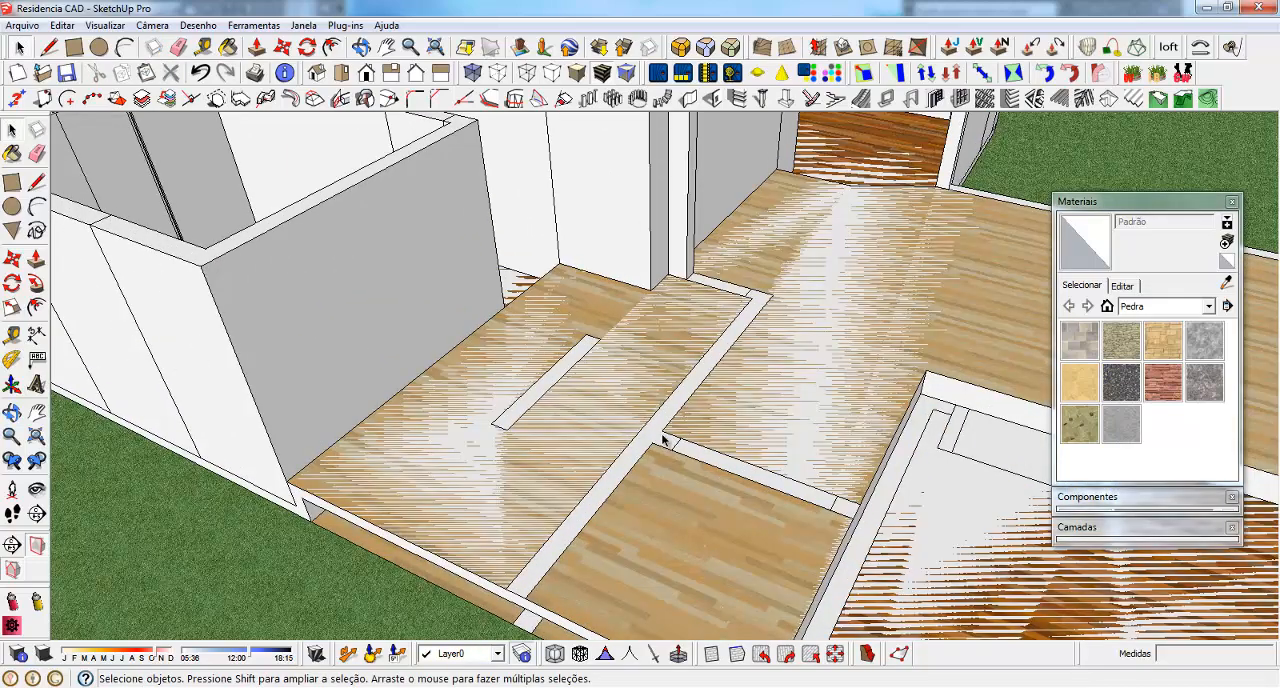
double_click(662, 437)
left_click(662, 437)
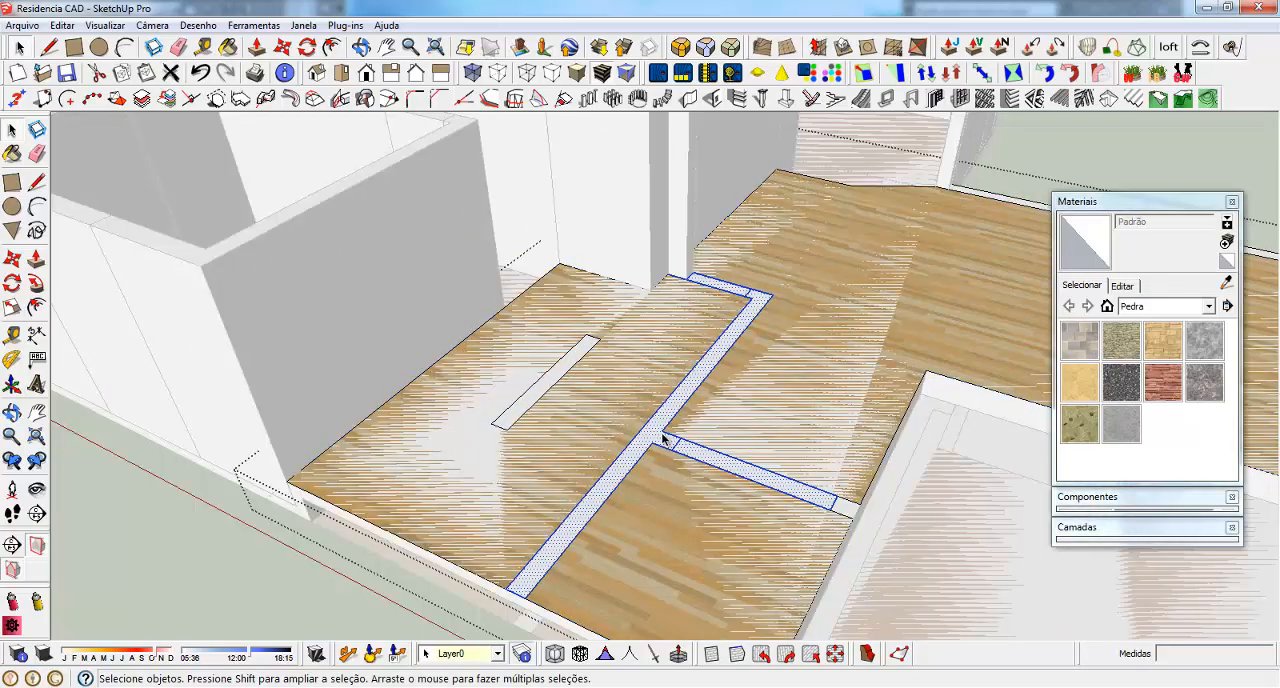
scroll(662, 437, "down", 4)
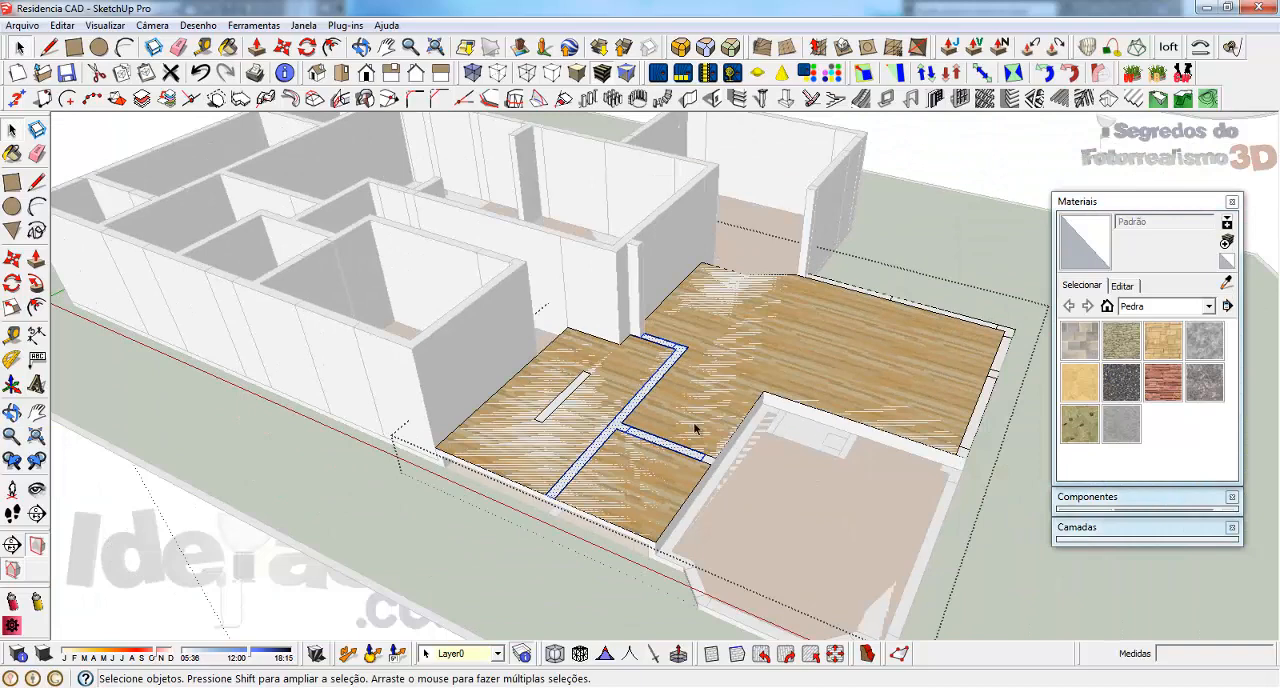
scroll(604, 411, "up", 2)
key("ctrl+a")
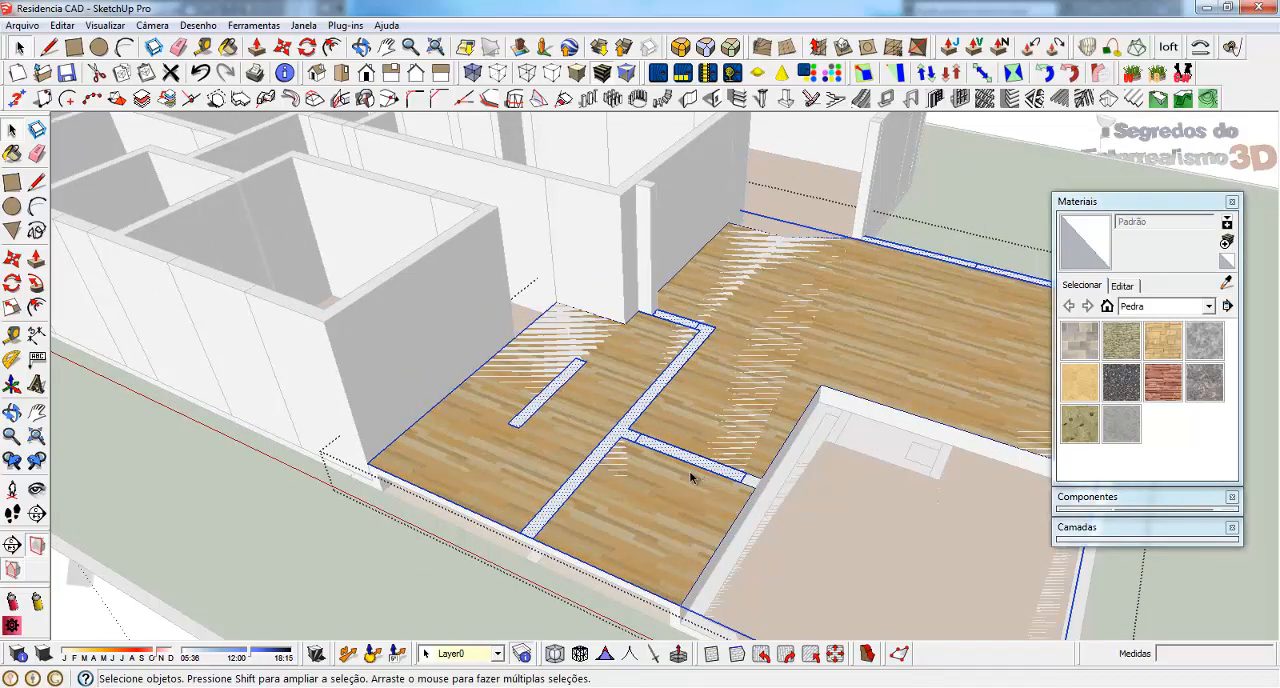
left_click(644, 492, "shift")
Draw a 22 x 20 cm rectangle at the open end of the inner wall, beside the sunken angled-corner room
scroll(766, 437, "up", 6)
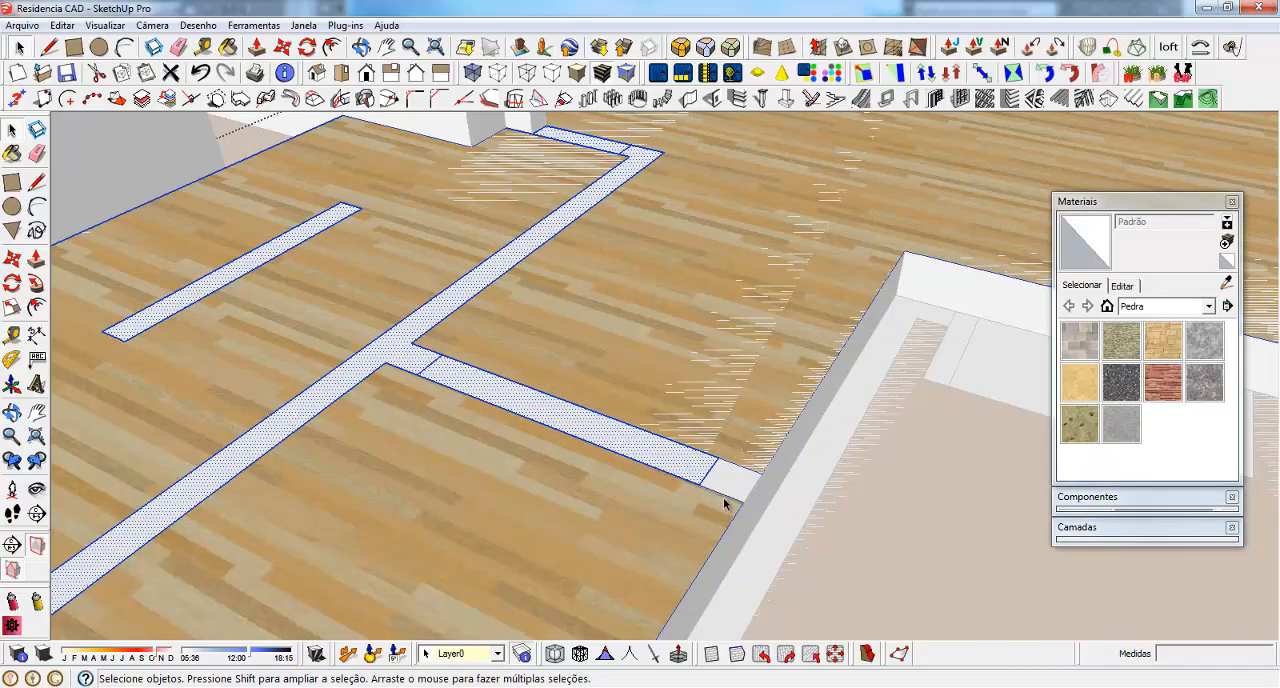
key("r")
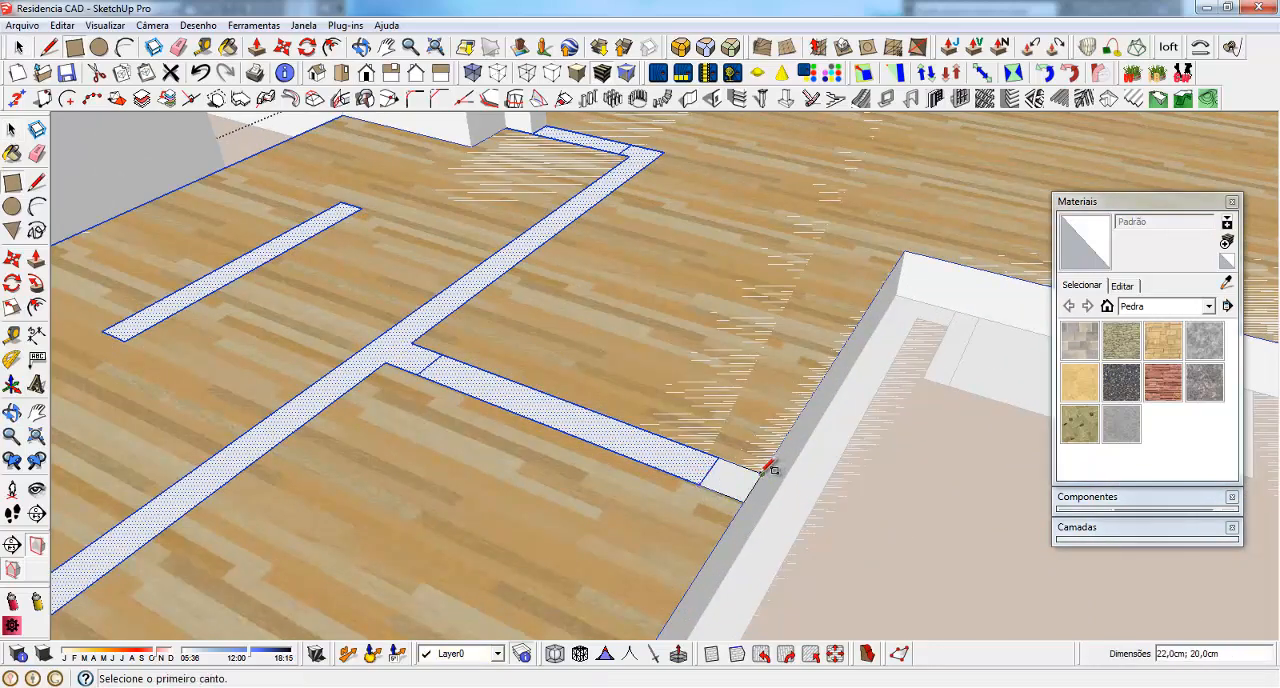
key("space")
scroll(735, 475, "down", 5)
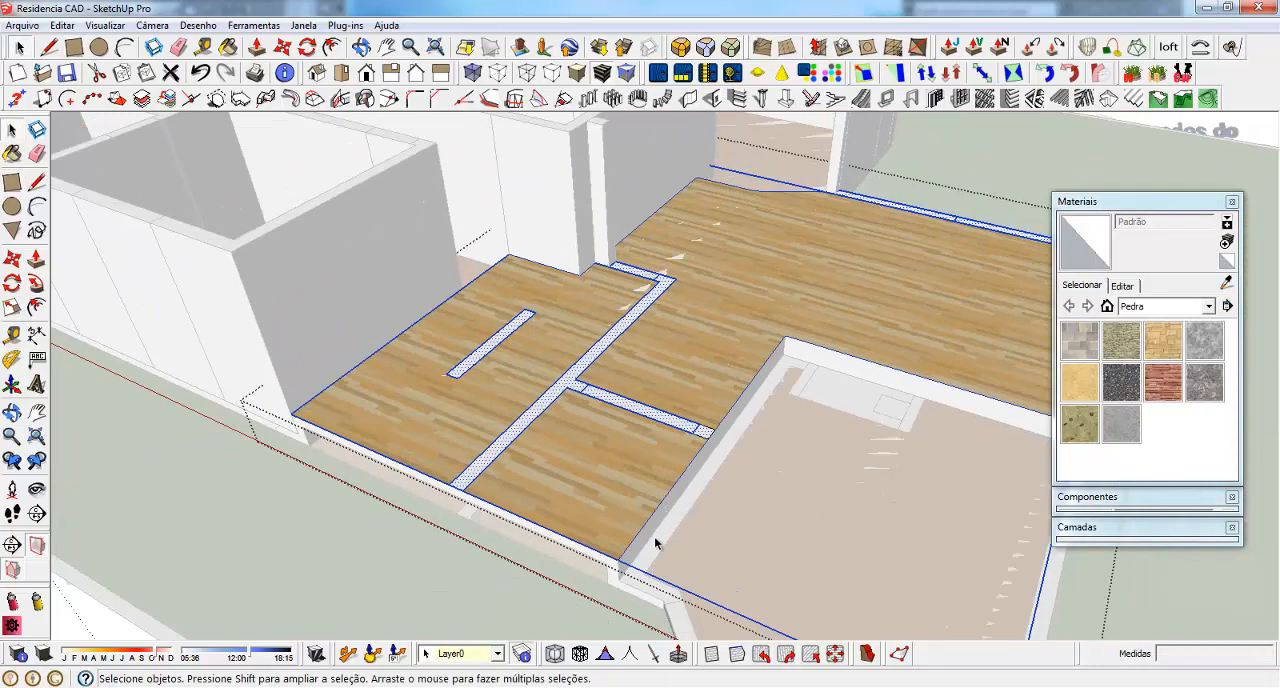
scroll(655, 543, "down", 2)
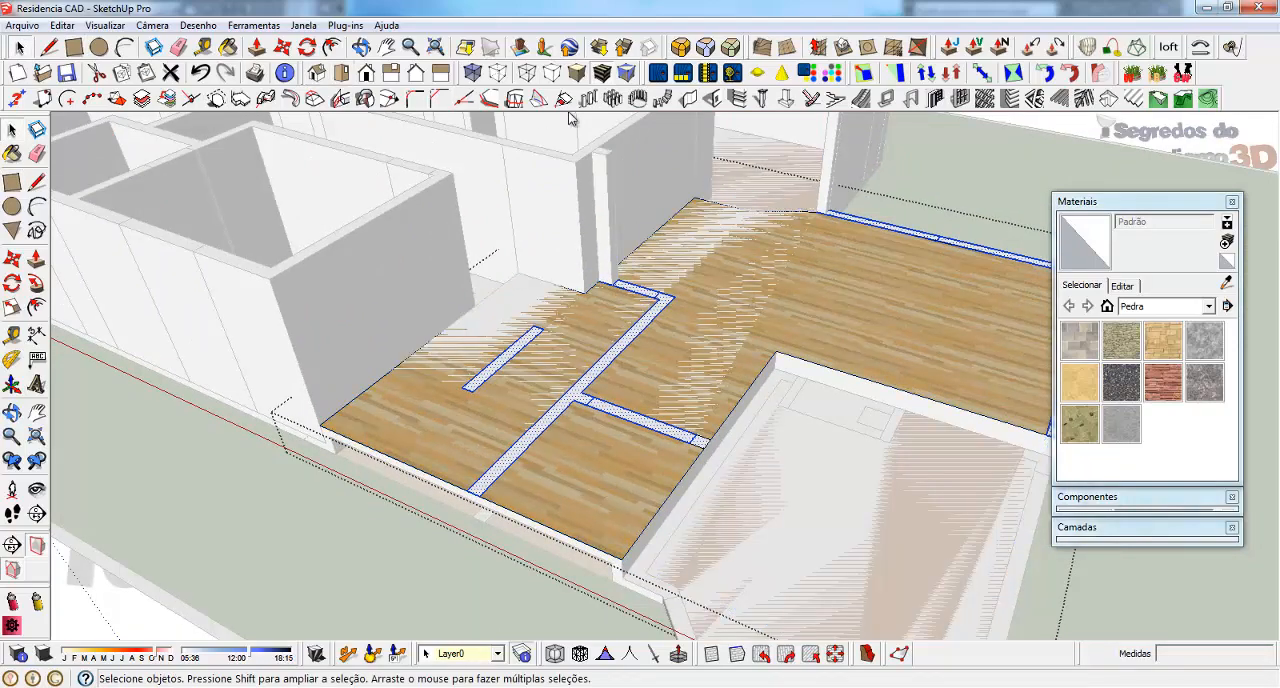
Check the wall heights in the AutoCAD section, and extrude the selected upper-level wall faces to wall height with Multiple Push-Pull in SketchUp
scroll(851, 334, "down", 2)
middle_click_drag(851, 334, 491, 245)
left_click(340, 25)
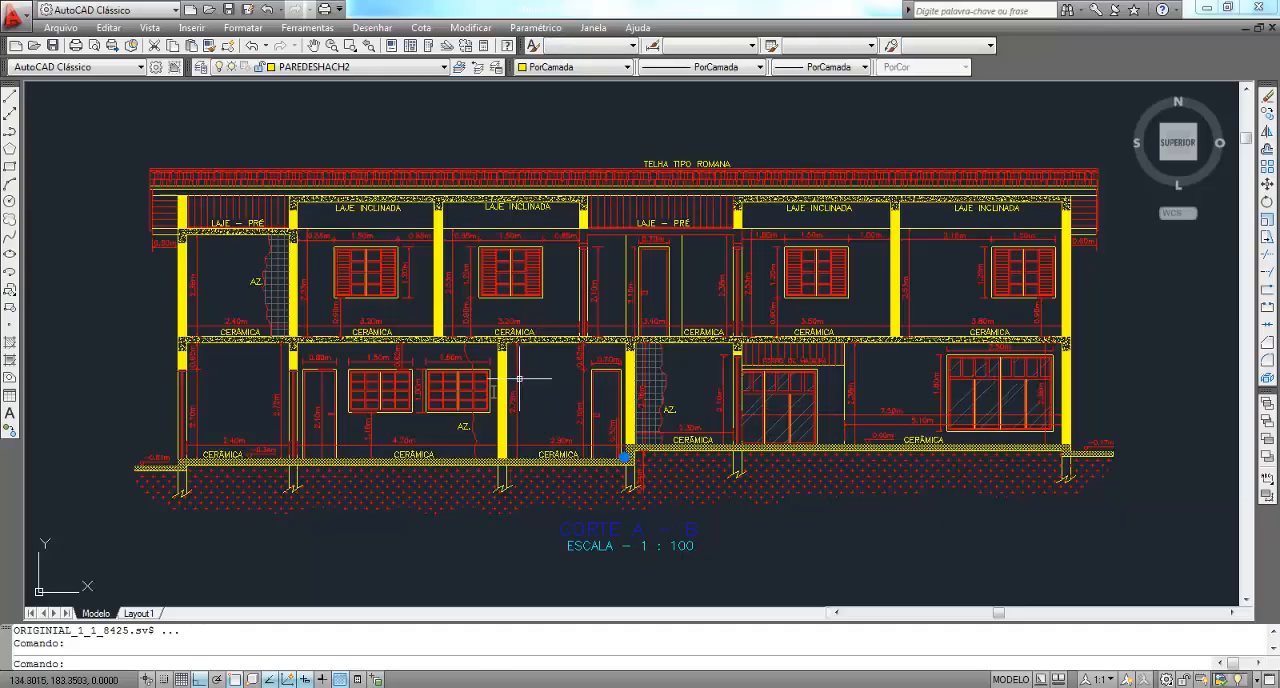
scroll(560, 395, "up", 5)
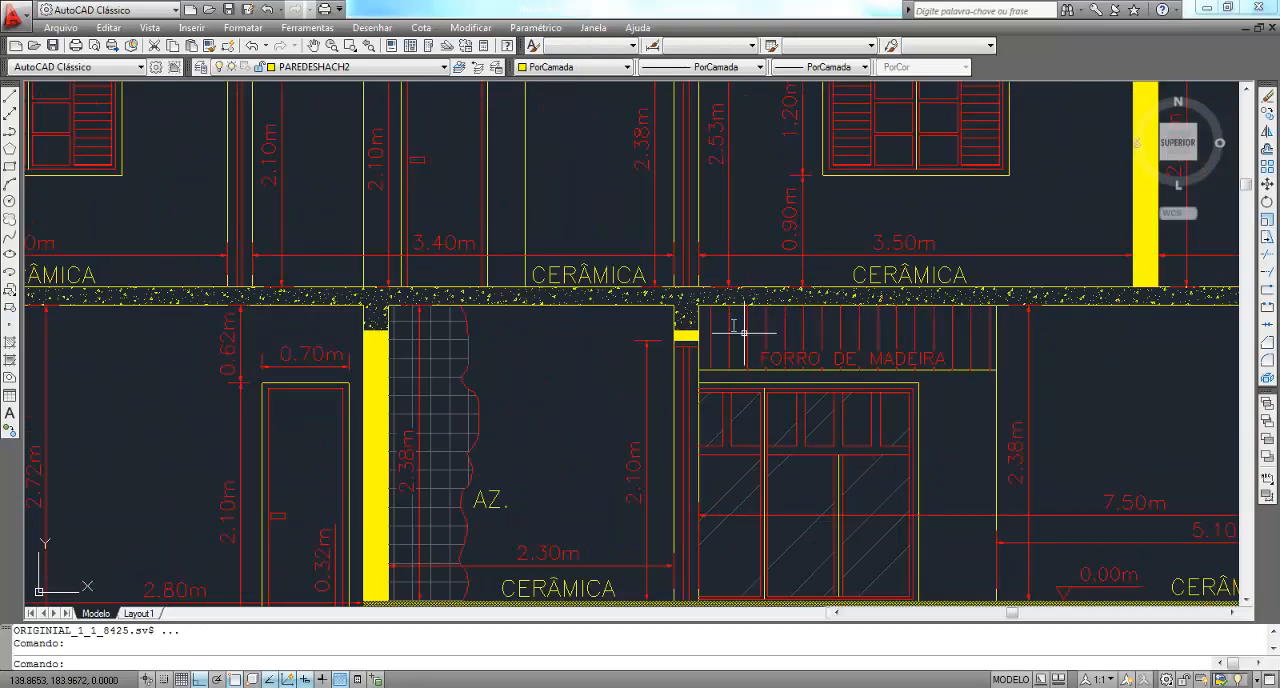
scroll(561, 253, "down", 4)
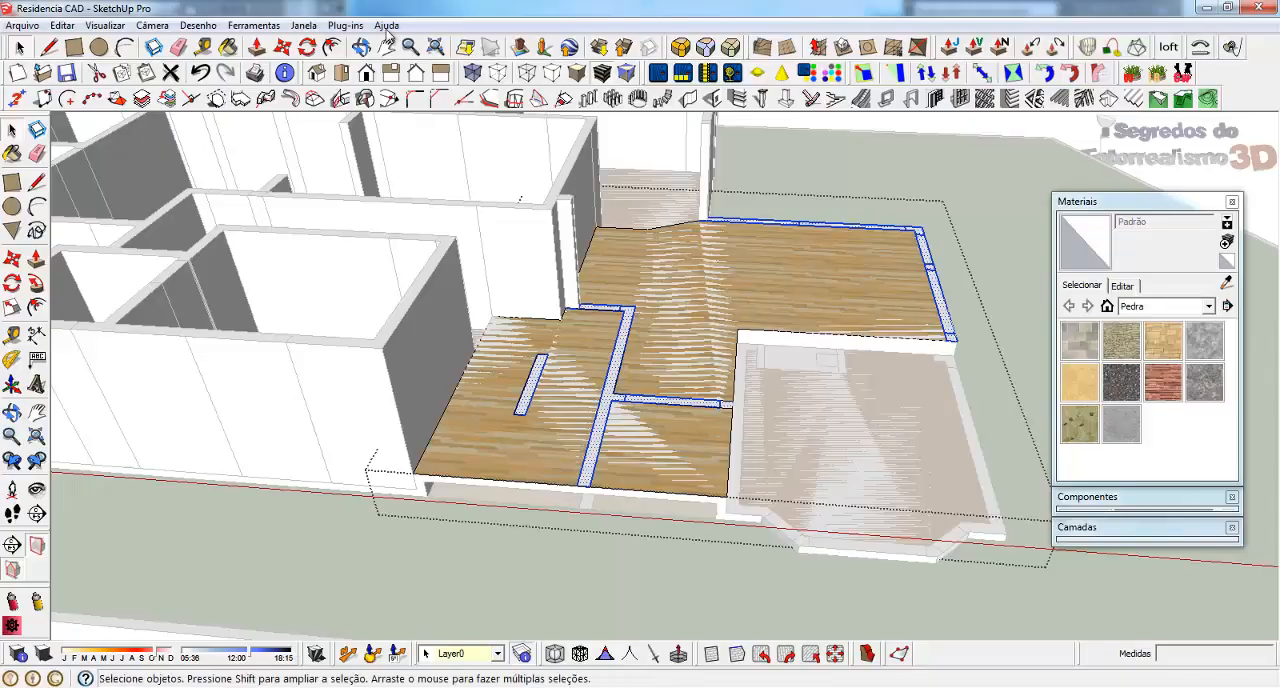
left_click(349, 24)
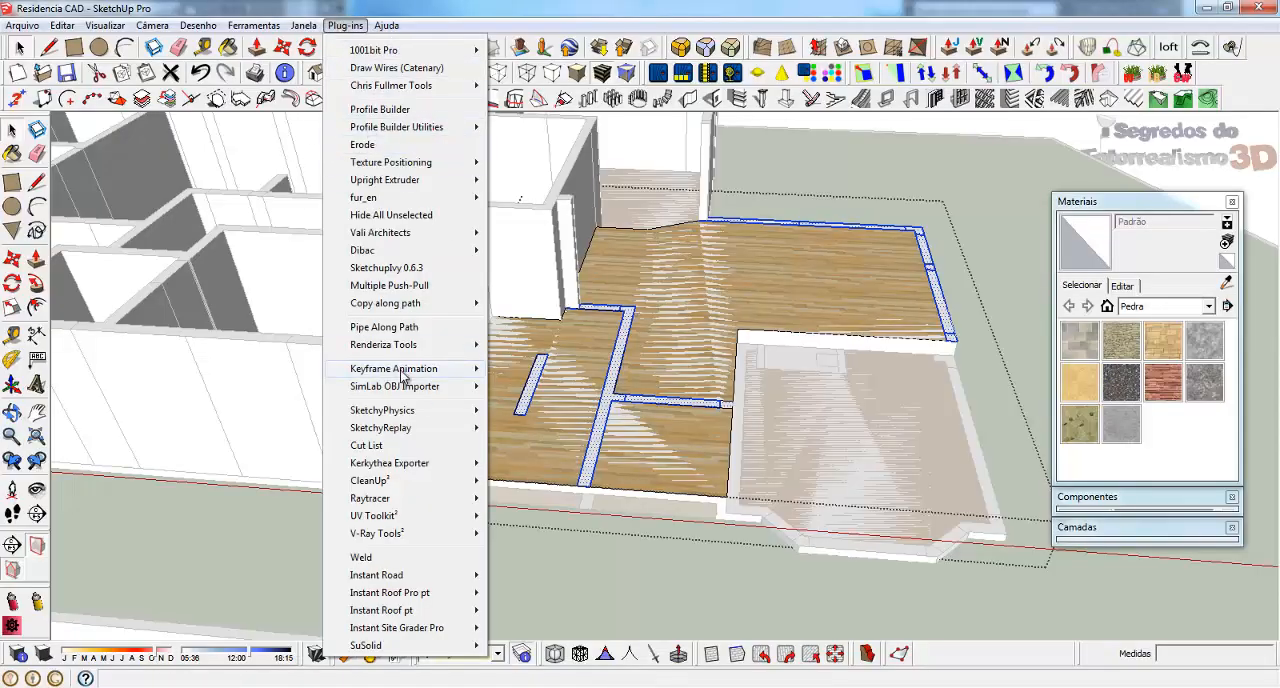
left_click(389, 285)
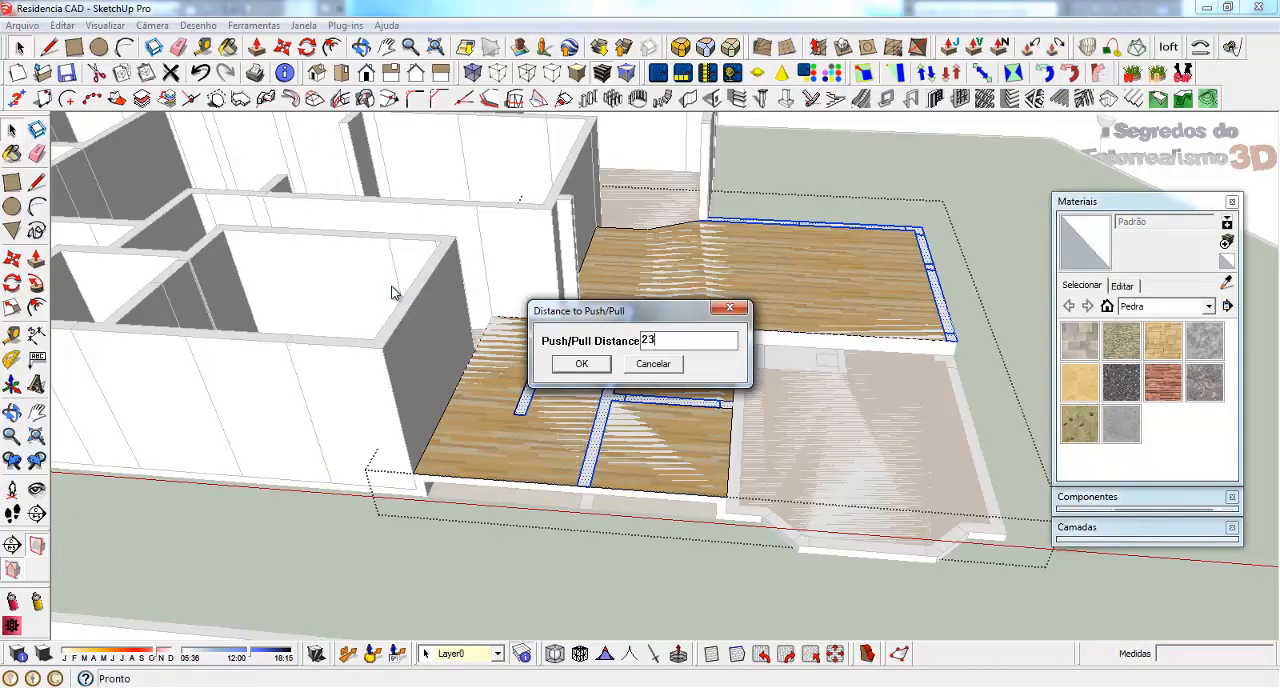
type("23")
key("Return")
Select all the wall faces of the sunken angled-corner room, including the rectangular block in its inner corner
middle_click_drag(392, 290, 432, 462)
scroll(440, 450, "up", 4)
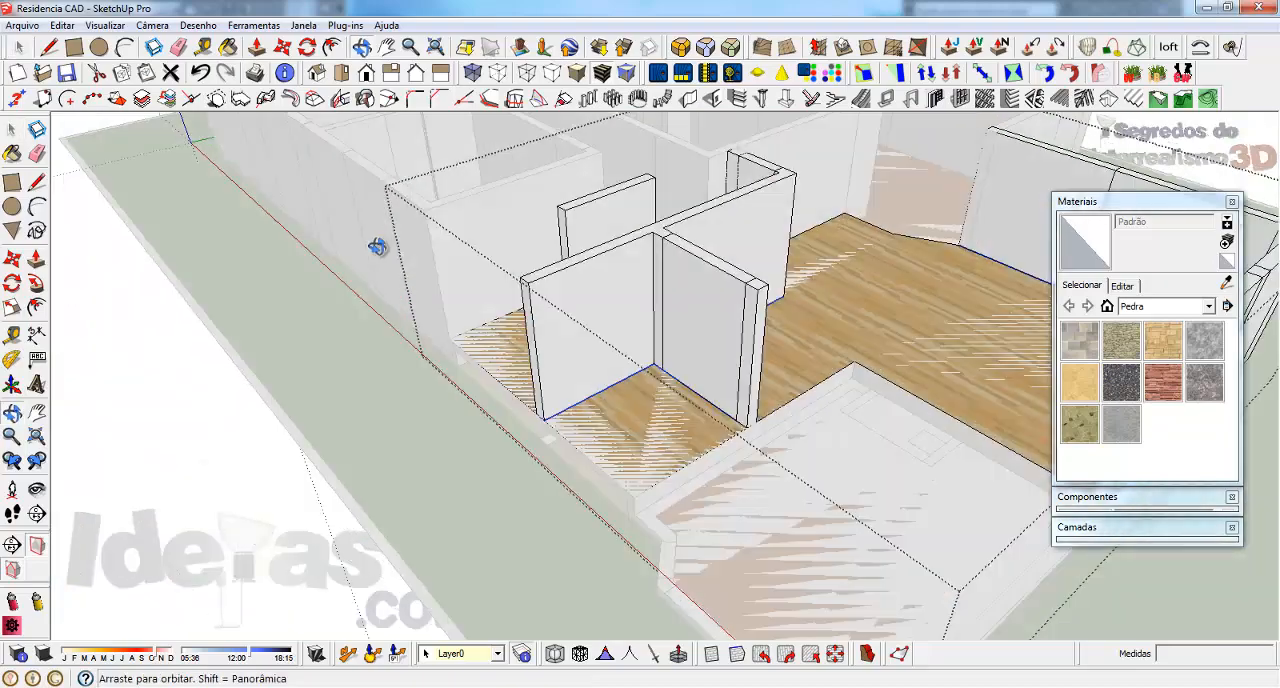
middle_click_drag(371, 249, 563, 329)
scroll(726, 537, "down", 3)
scroll(708, 535, "up", 3)
scroll(731, 588, "up", 2)
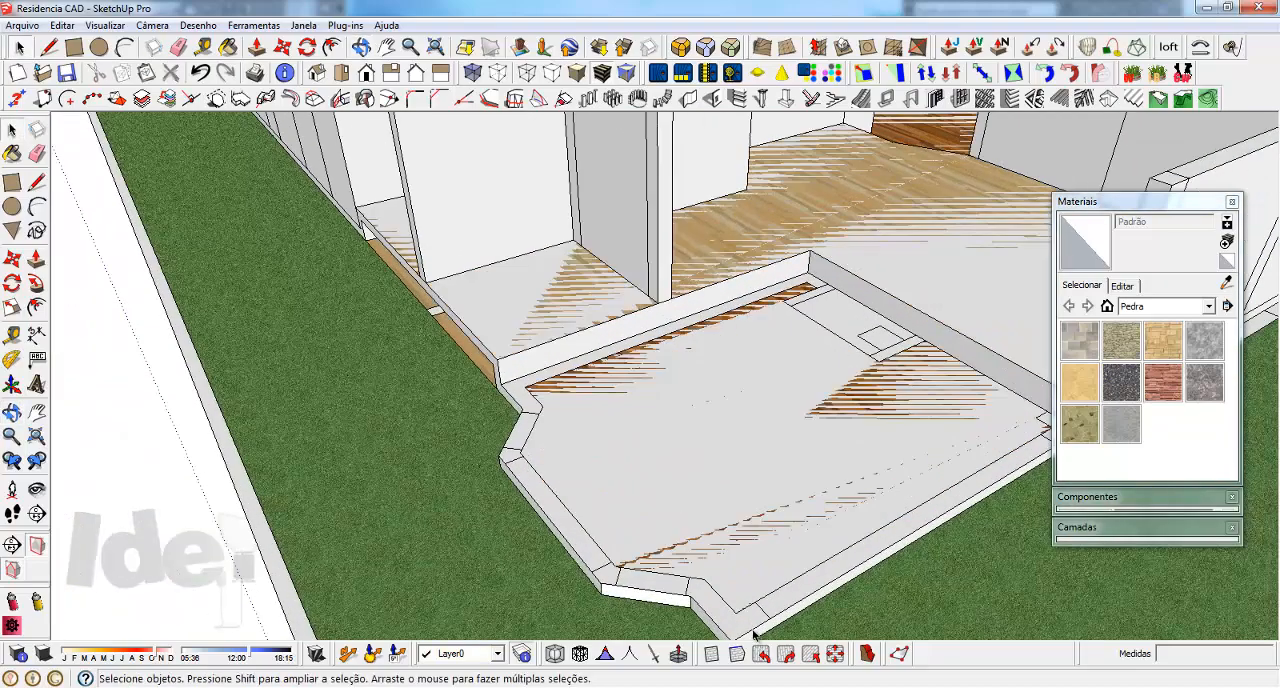
left_click(698, 497)
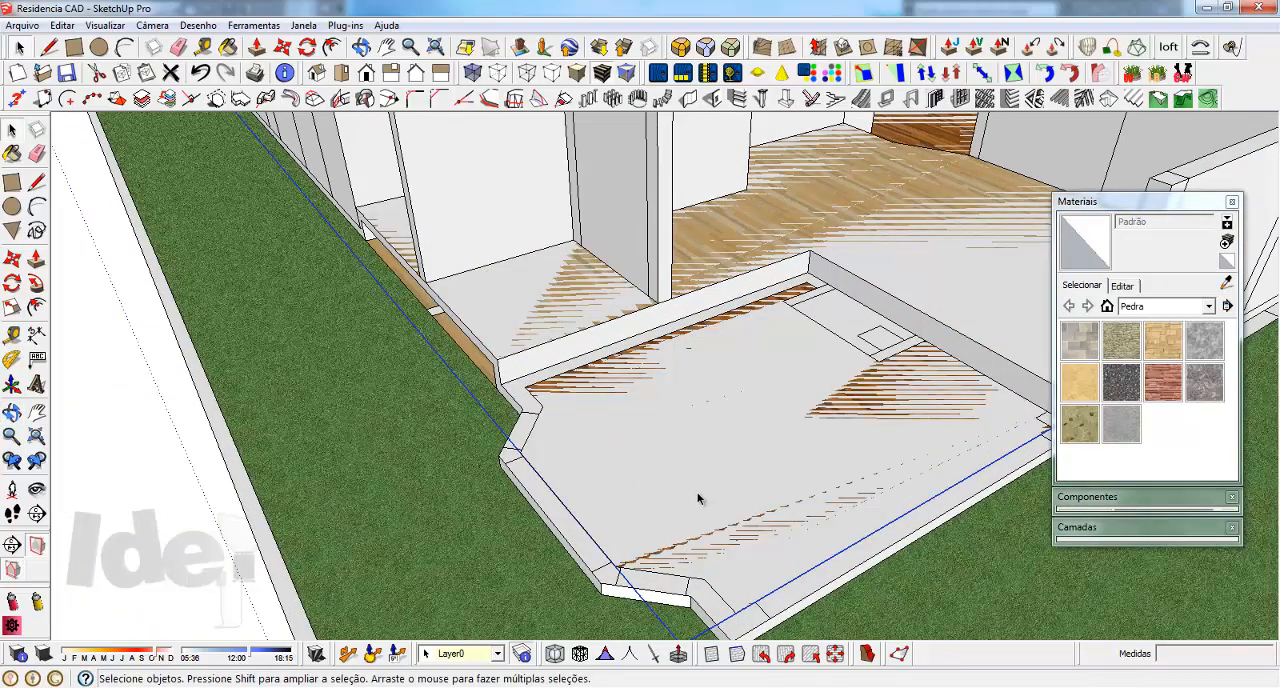
left_click(723, 623)
scroll(724, 623, "down", 3)
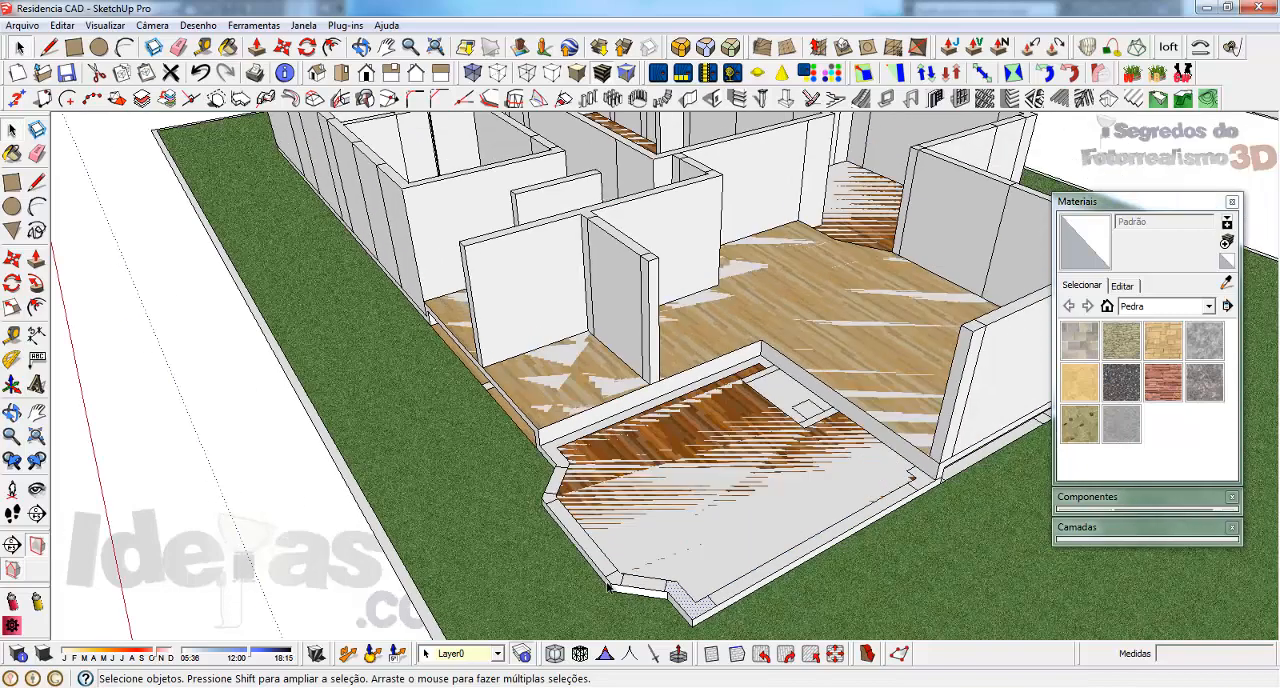
triple_click(697, 616)
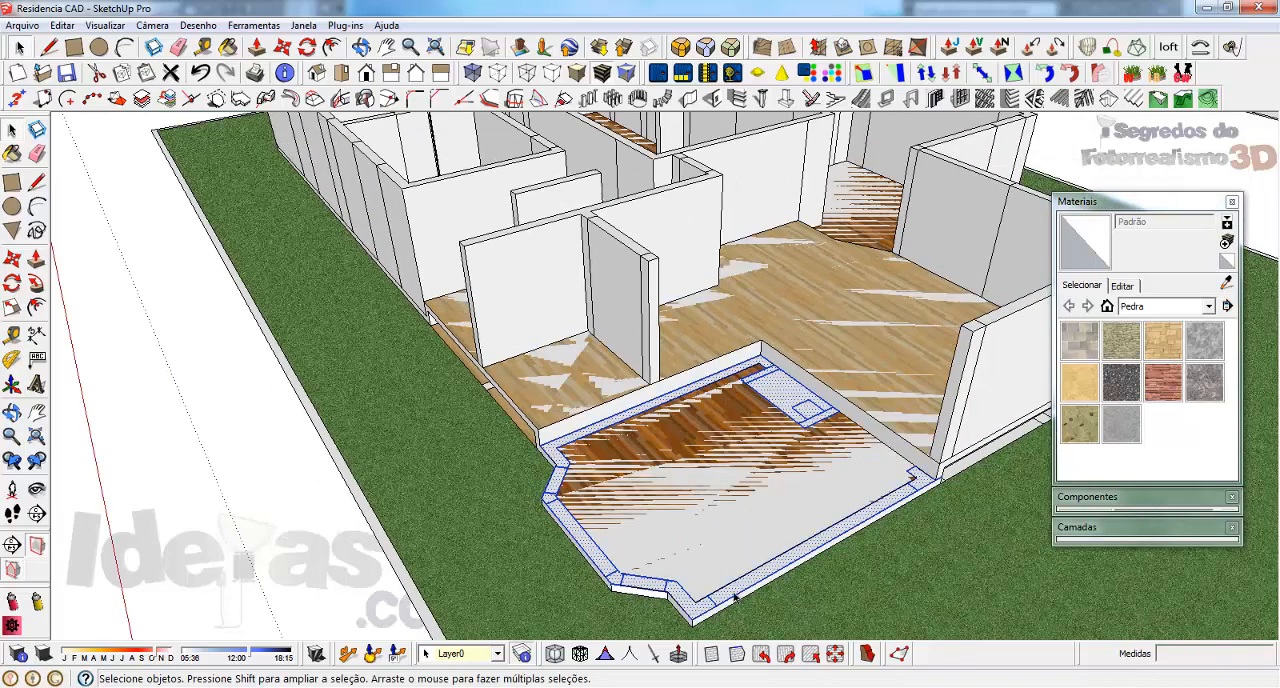
Extrude the sunken room's selected faces to wall height with Multiple Push-Pull
scroll(912, 487, "up", 2)
left_click(336, 25)
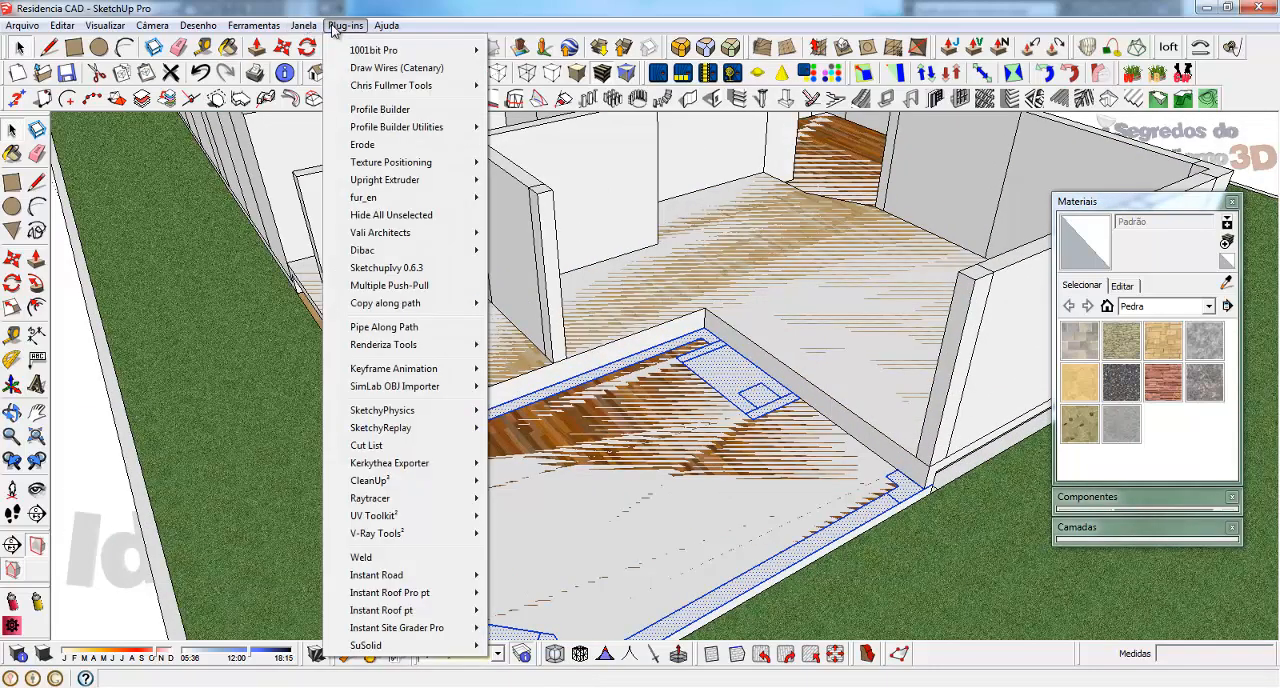
left_click(389, 287)
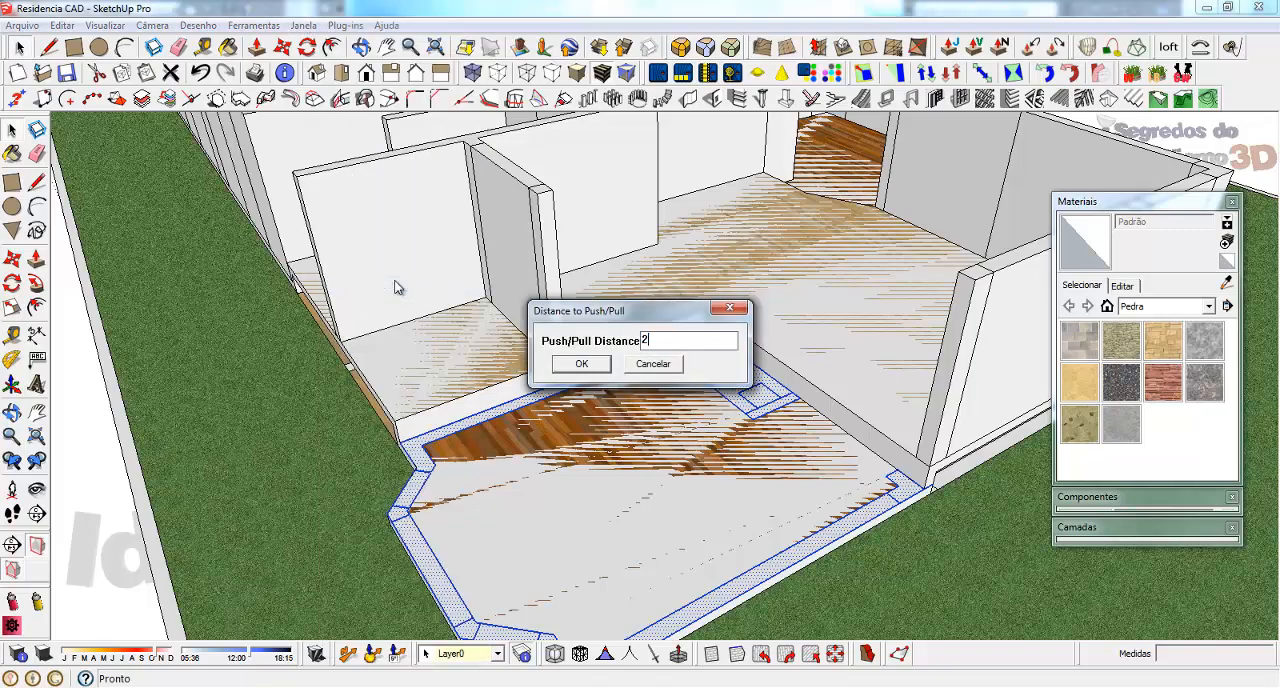
key("Return")
middle_click_drag(558, 295, 898, 525)
middle_click_drag(632, 294, 685, 410)
scroll(690, 410, "down", 3)
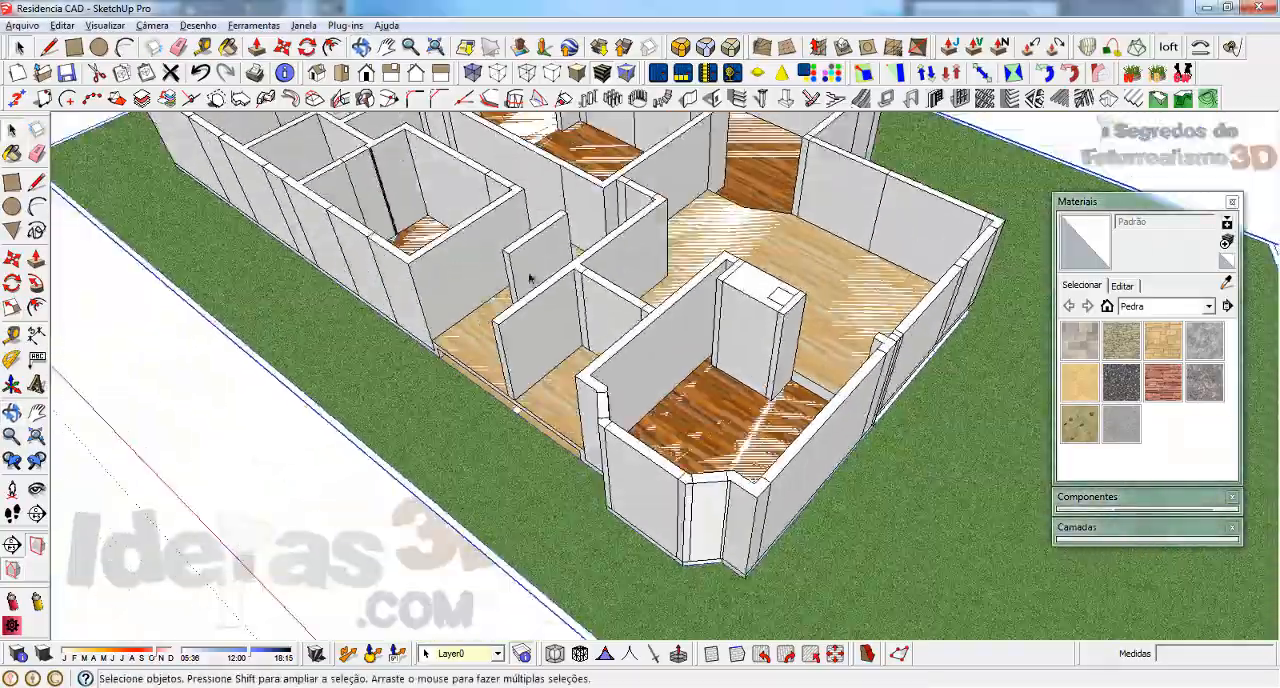
Open the group that contains the lawn, copy the lawn, and leave the group
scroll(531, 278, "up", 4)
middle_click_drag(438, 323, 291, 340)
scroll(540, 395, "up", 3)
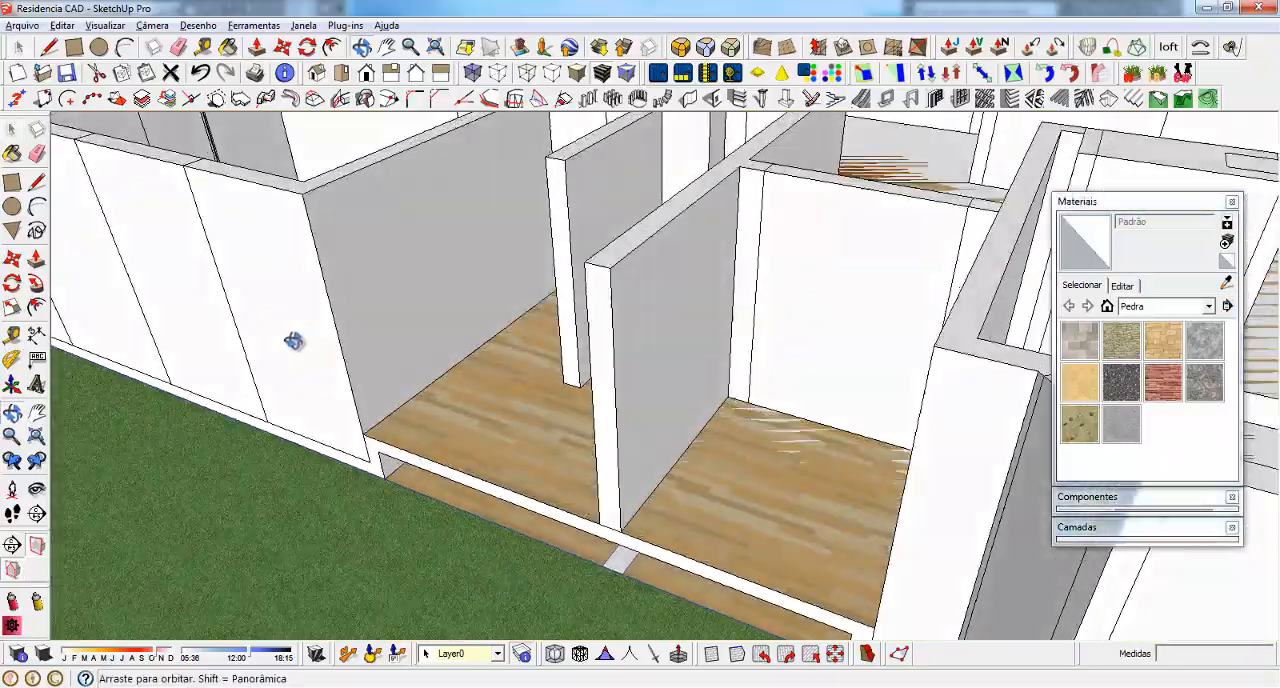
scroll(390, 447, "up", 3)
scroll(541, 374, "down", 8)
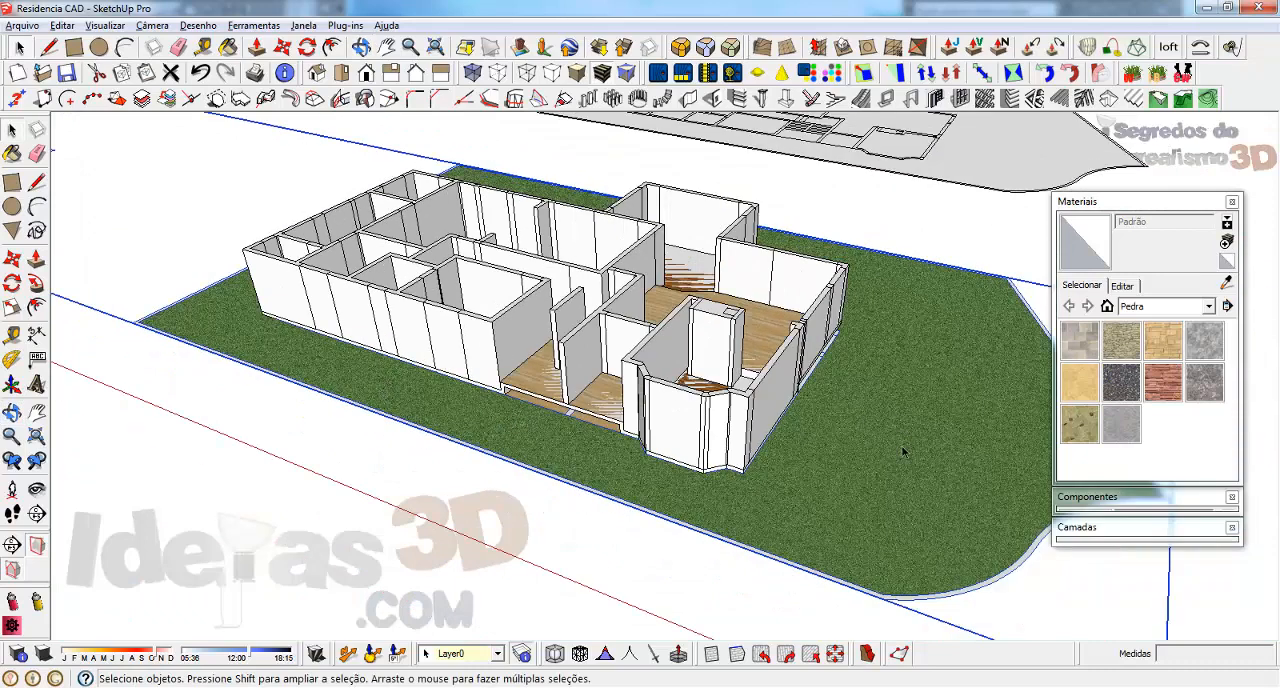
double_click(903, 452)
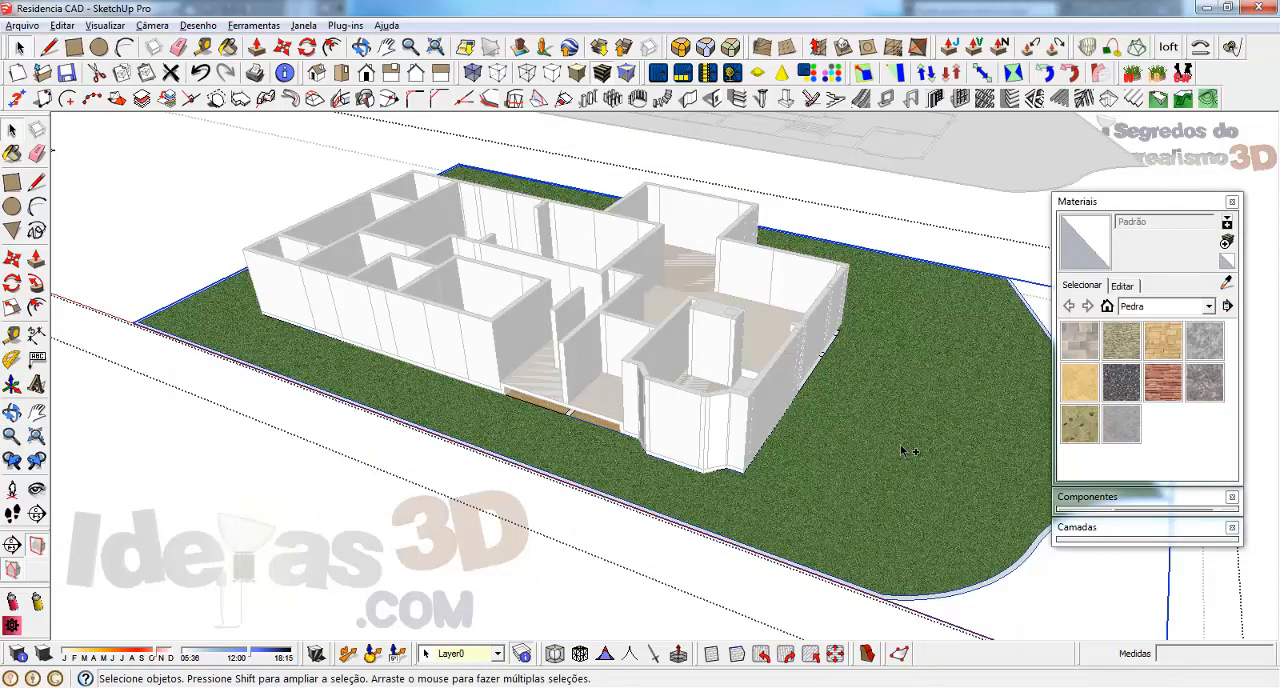
key("Escape")
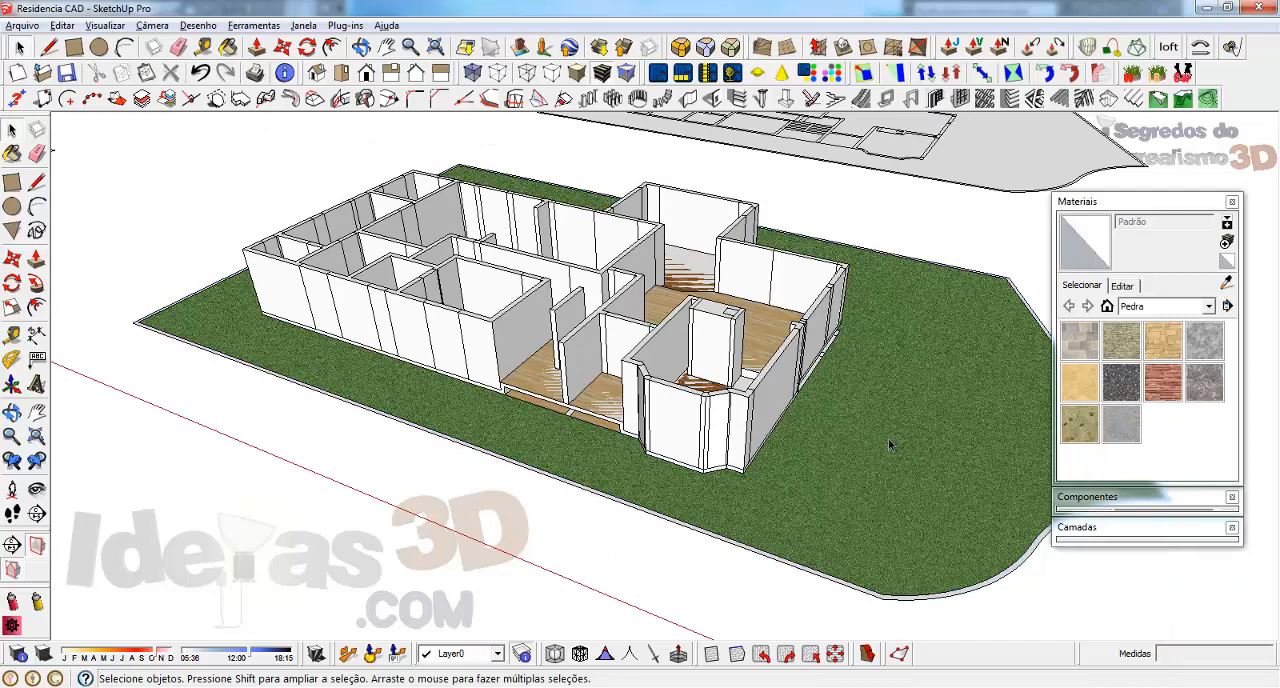
Paste the lawn at the lot's corner point and remove the old group that includes the stray floor plan beside the house
key("ctrl+v")
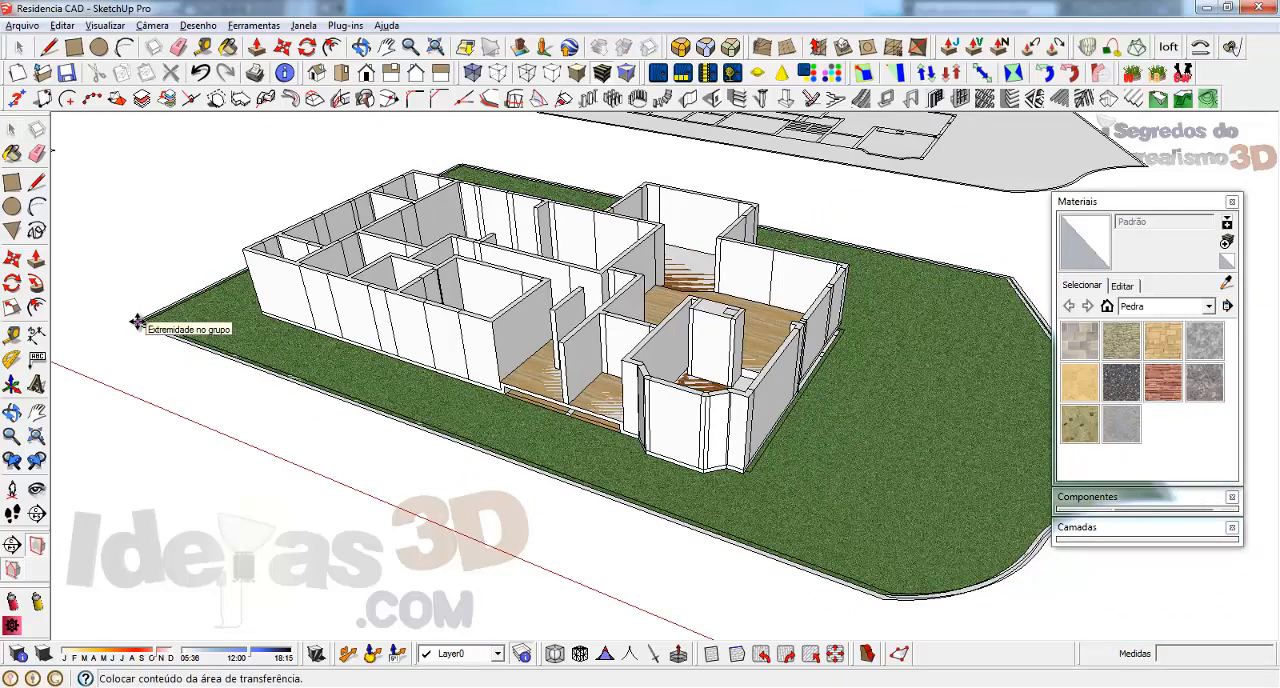
left_click(137, 321)
scroll(594, 523, "down", 4)
key("space")
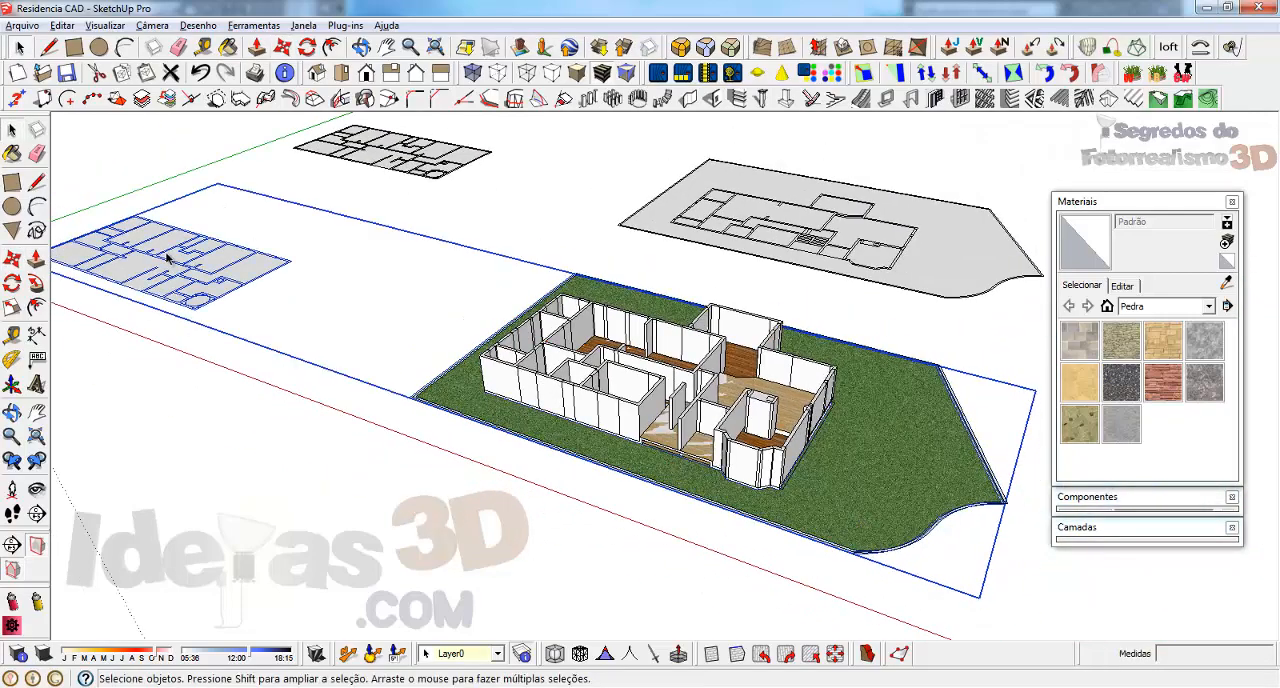
right_click(167, 258)
left_click(223, 270)
scroll(735, 475, "up", 4)
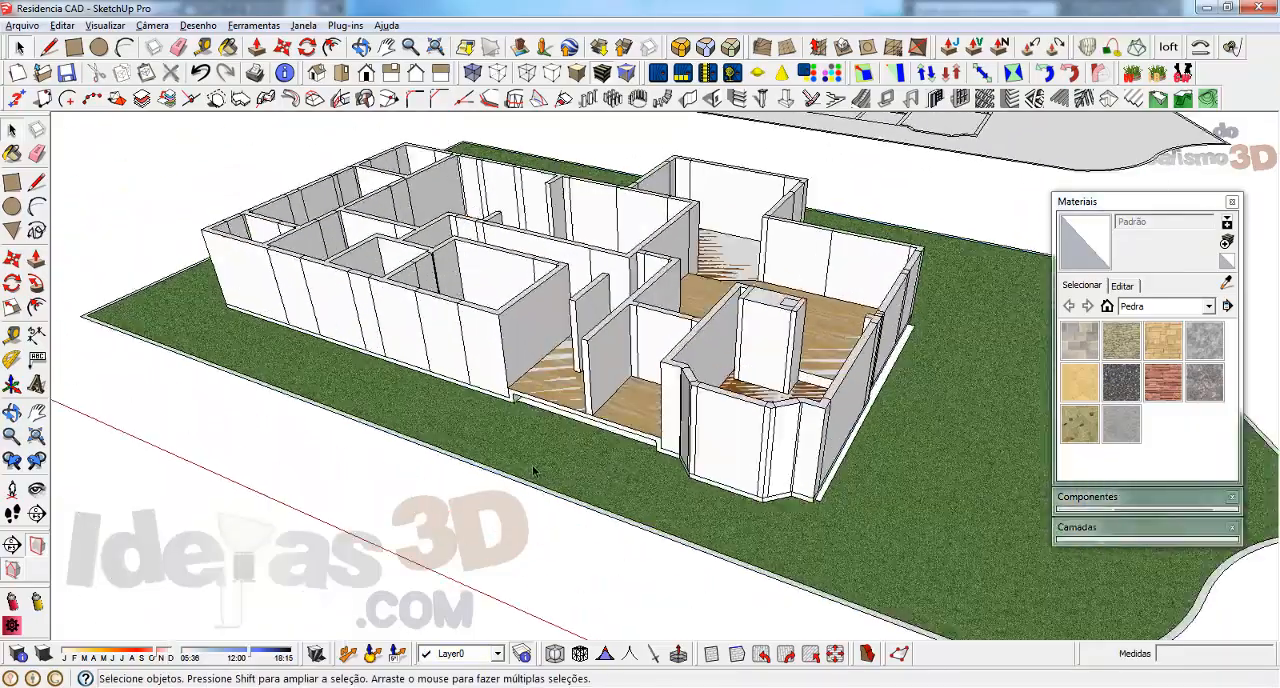
Try to move the lawn vertically against the base of the house walls
middle_click_drag(533, 471, 525, 518)
scroll(525, 518, "up", 2)
scroll(801, 492, "down", 2)
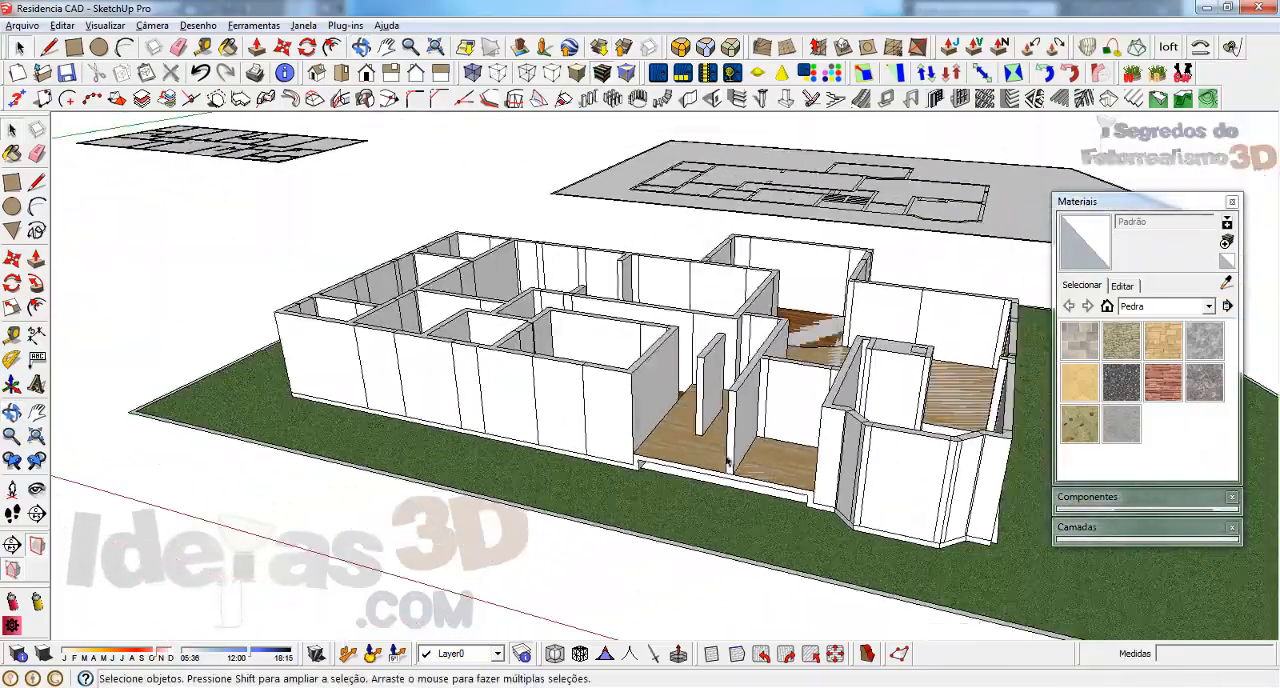
scroll(300, 415, "up", 5)
key("m")
left_click(314, 423)
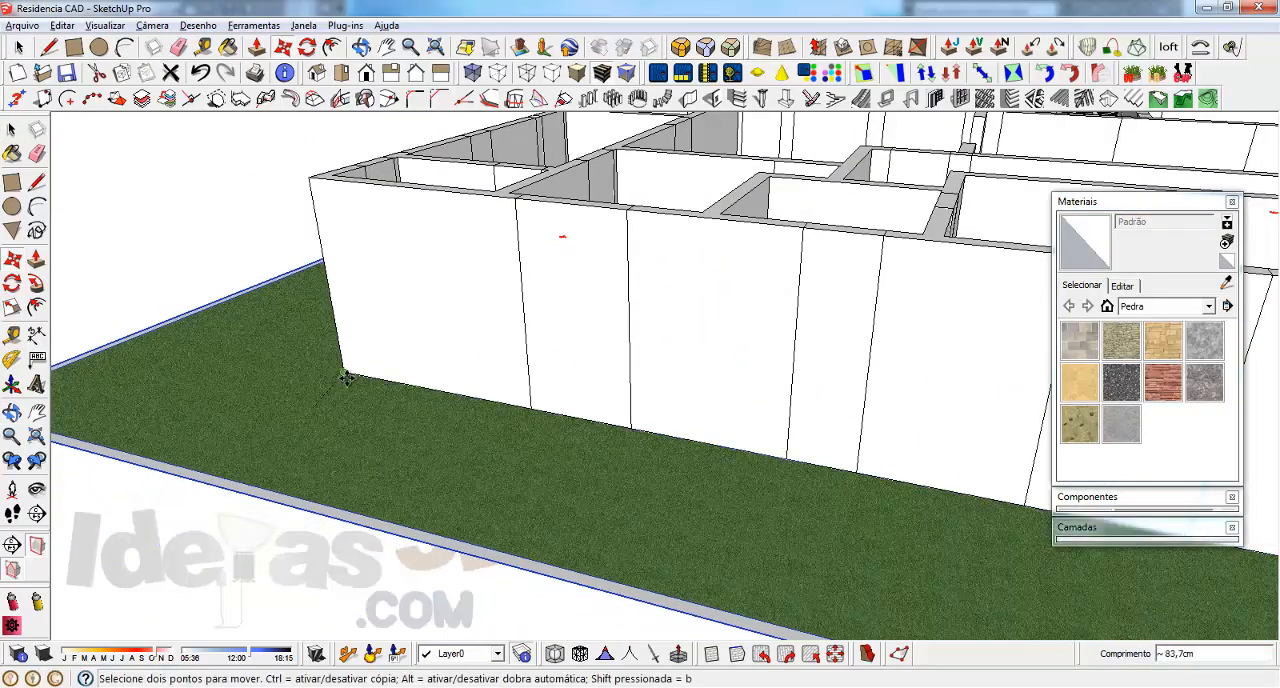
middle_click_drag(293, 403, 636, 420)
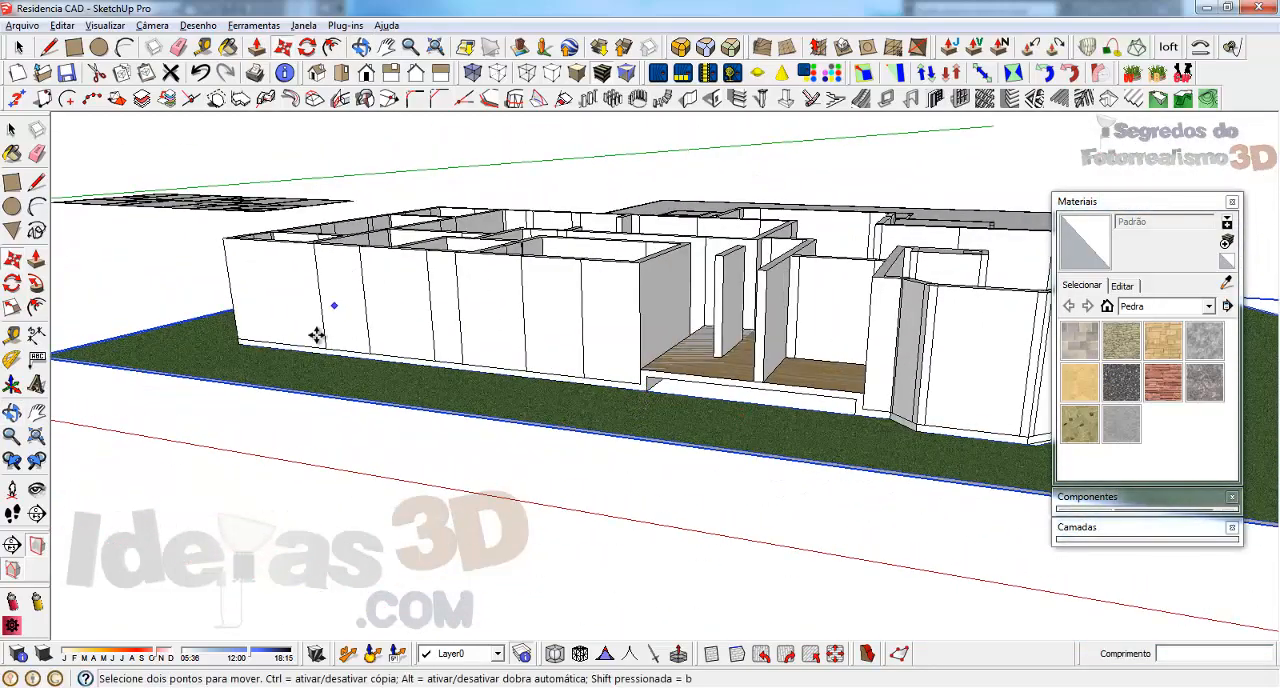
Raise the lawn 34 cm so that it meets the underside of the floor edge at the open bay
middle_click_drag(316, 335, 572, 395)
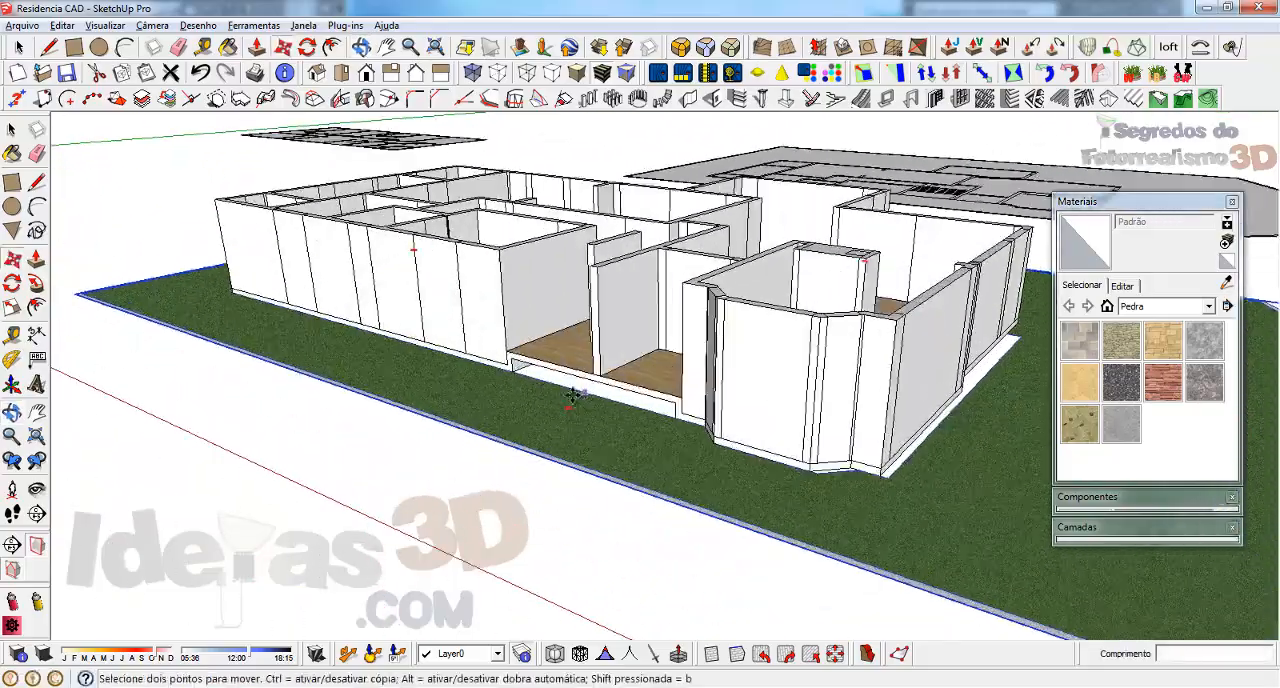
scroll(560, 388, "up", 3)
scroll(512, 355, "up", 2)
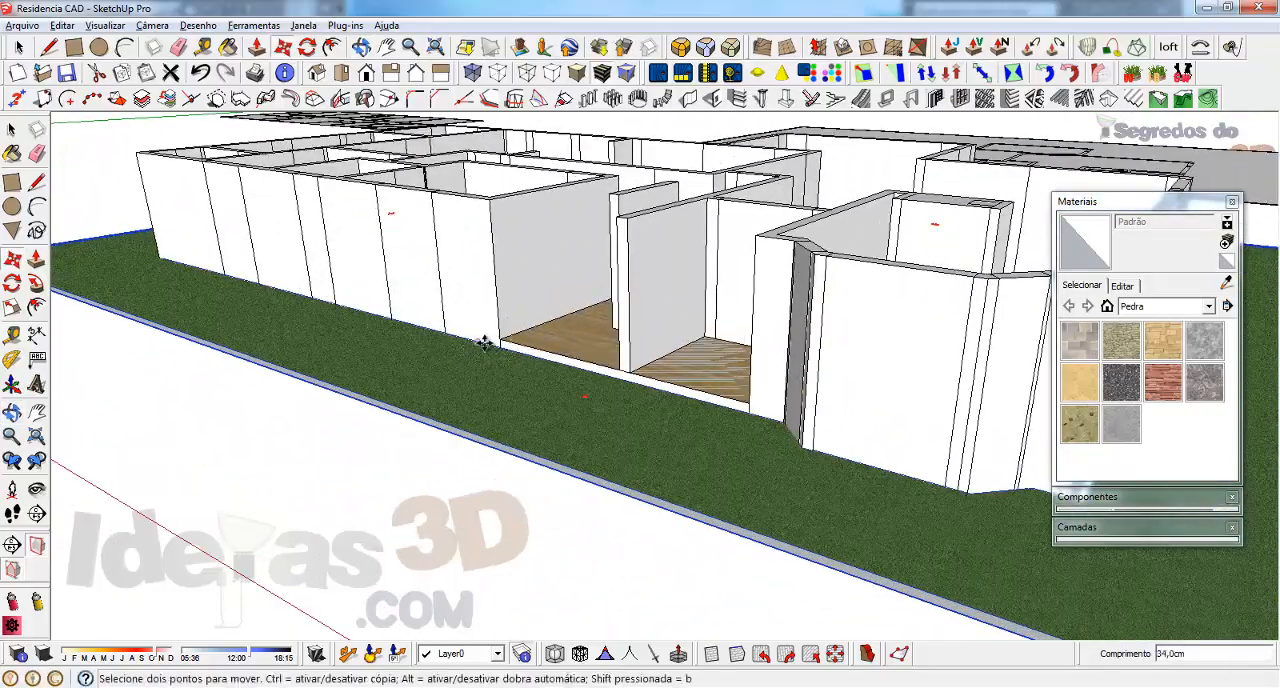
middle_click_drag(484, 343, 820, 415)
scroll(829, 409, "up", 4)
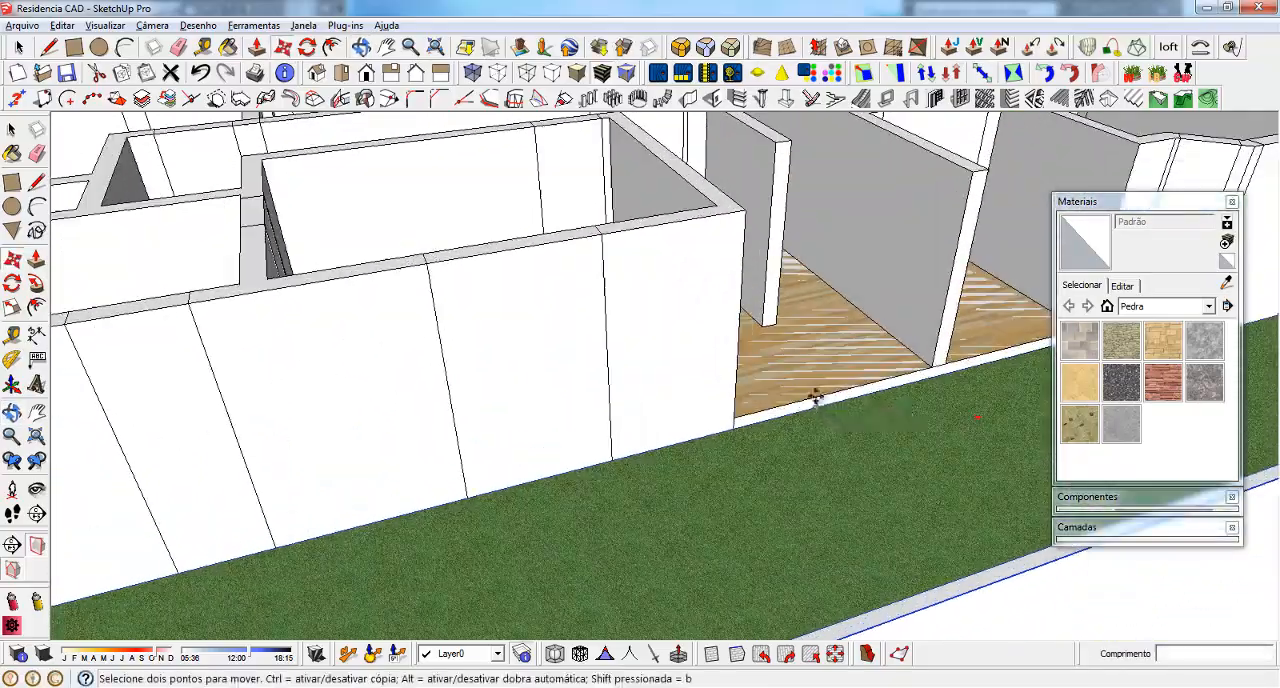
scroll(600, 422, "down", 3)
scroll(600, 424, "down", 2)
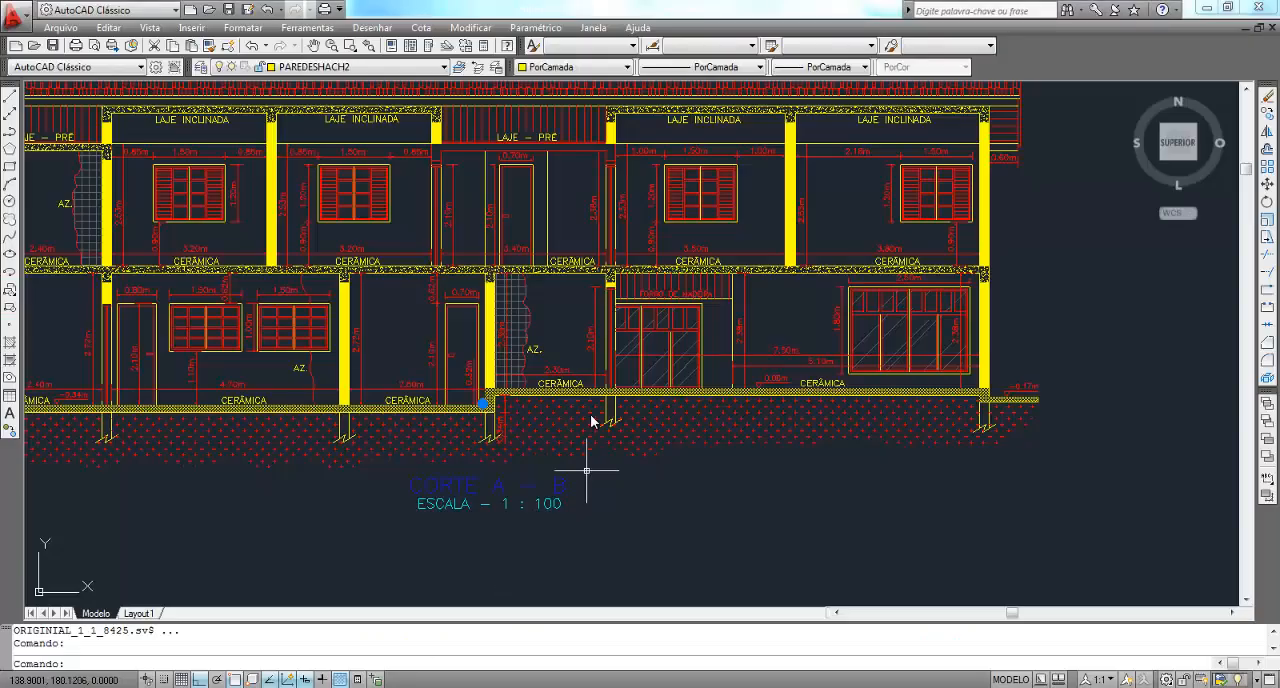
scroll(586, 457, "down", 5)
Examine the ground line on the front elevation in AutoCAD and compare it with the raised lawn in SketchUp
middle_click_drag(1240, 405, 853, 401)
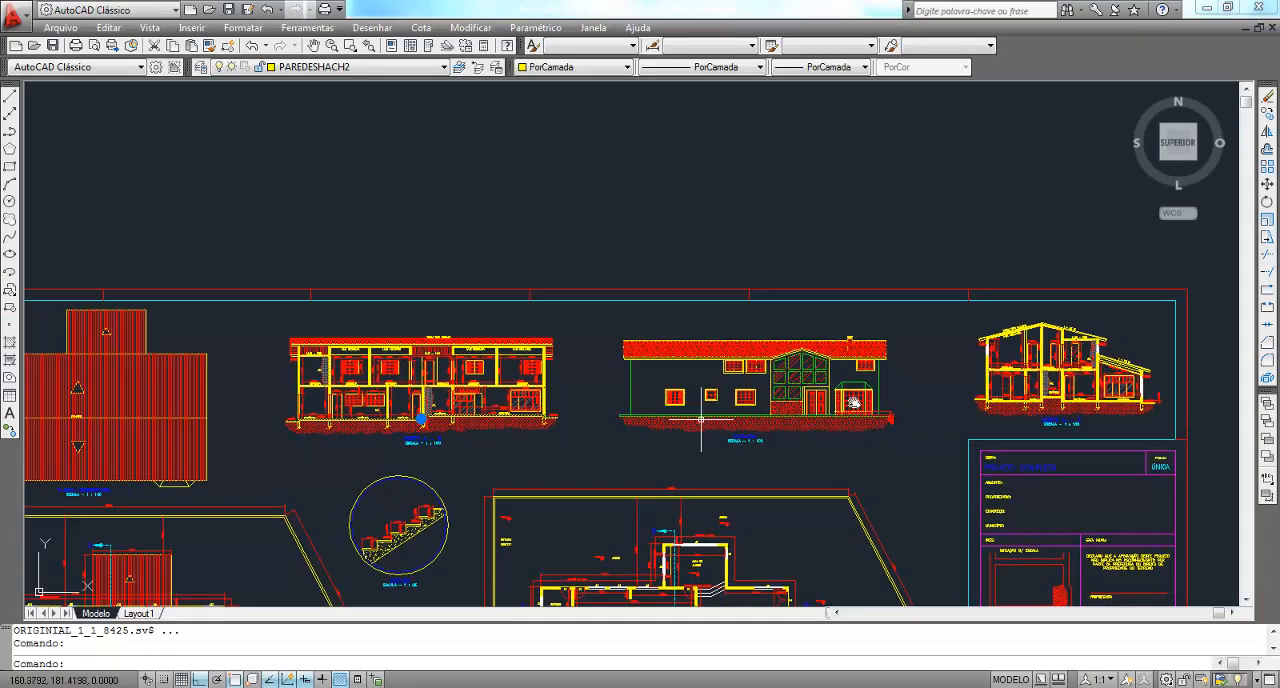
scroll(860, 401, "up", 4)
scroll(728, 428, "up", 2)
scroll(723, 429, "down", 3)
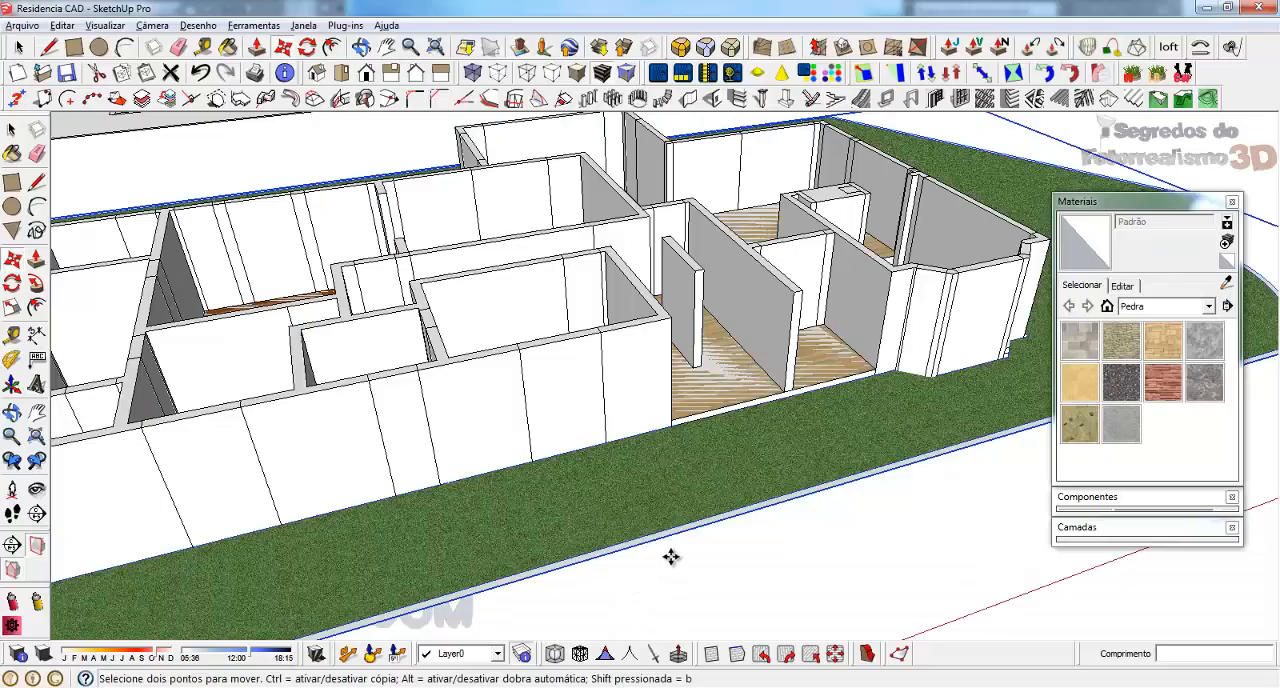
middle_click_drag(670, 557, 653, 500)
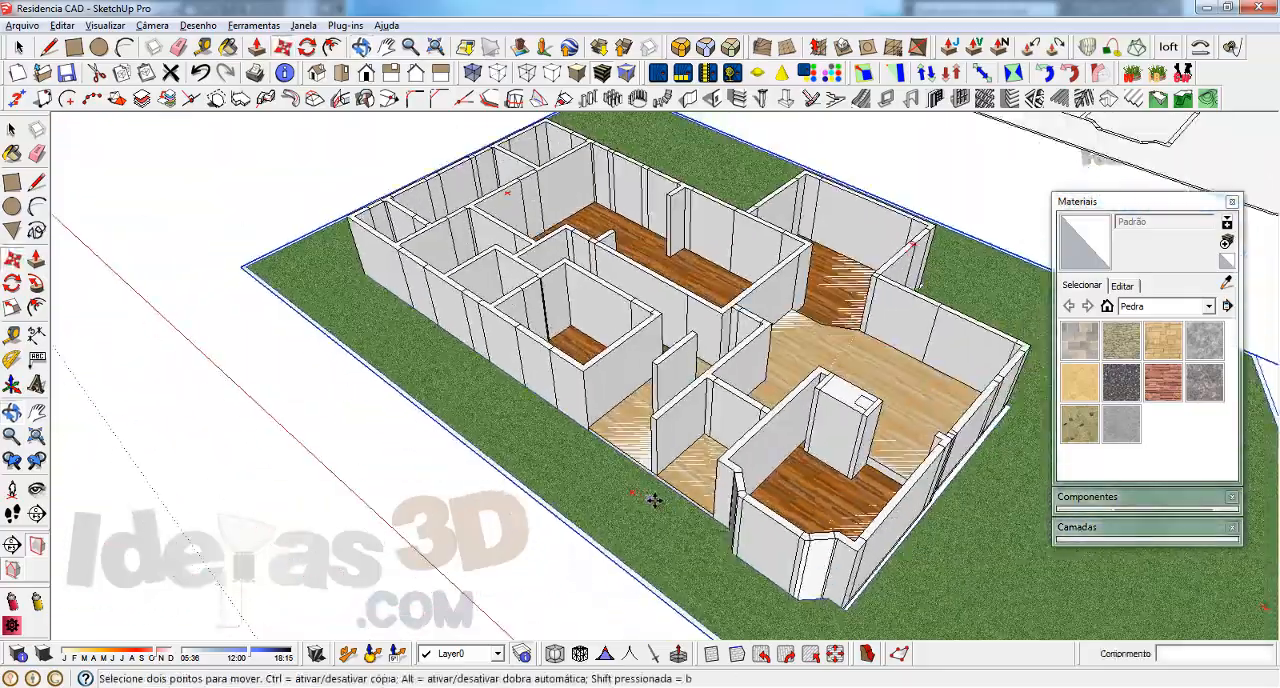
middle_click_drag(332, 406, 660, 250)
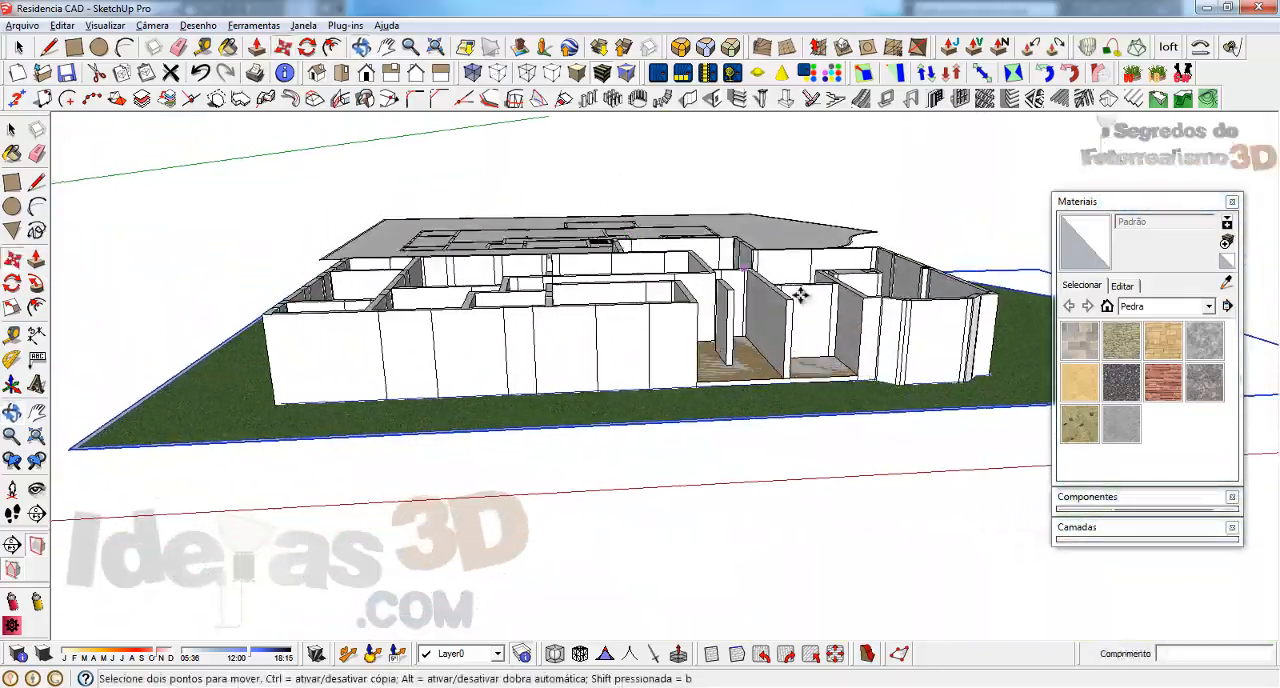
scroll(853, 333, "up", 5)
scroll(983, 333, "up", 2)
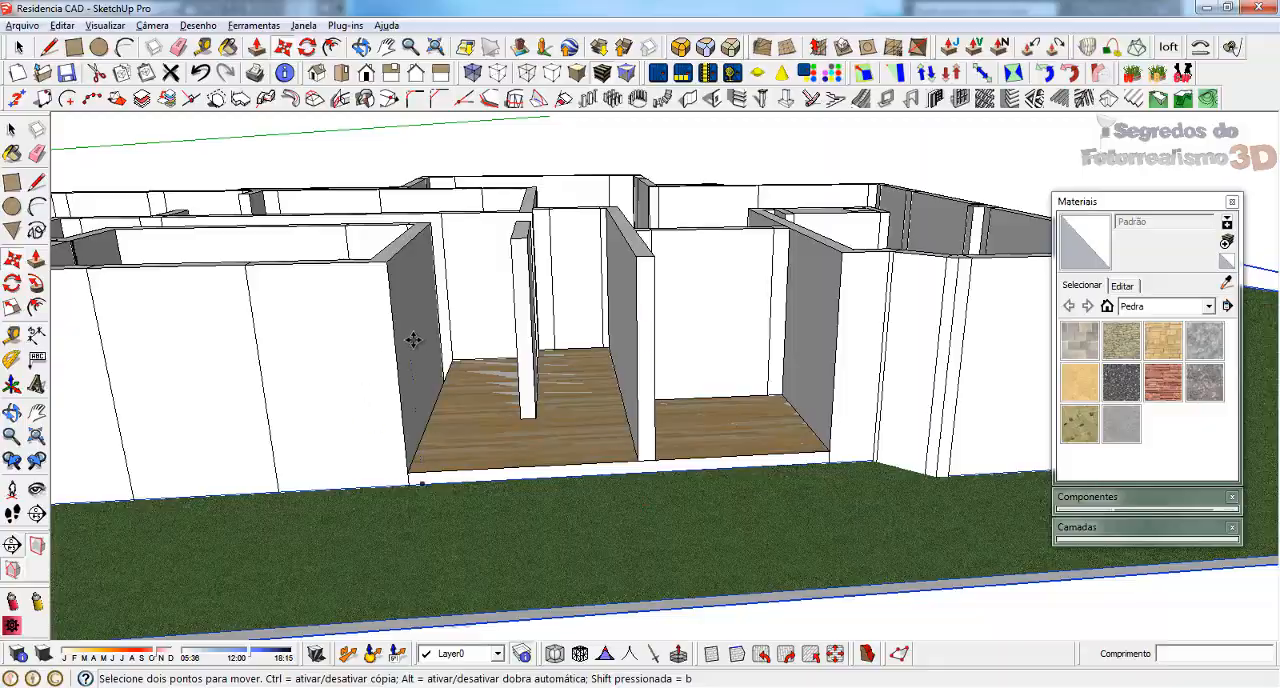
middle_click_drag(413, 340, 720, 478)
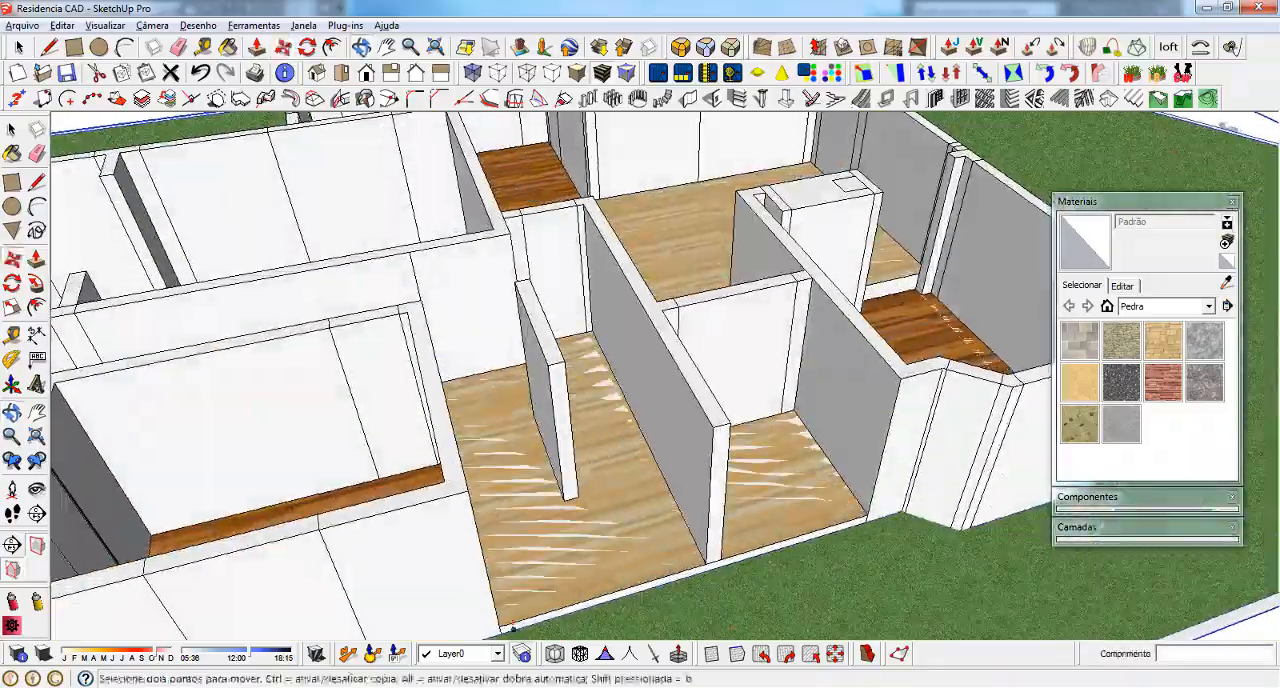
Undo the lawn's 34 cm raise and leave the Move tool
scroll(829, 368, "down", 3)
middle_click_drag(829, 368, 572, 355)
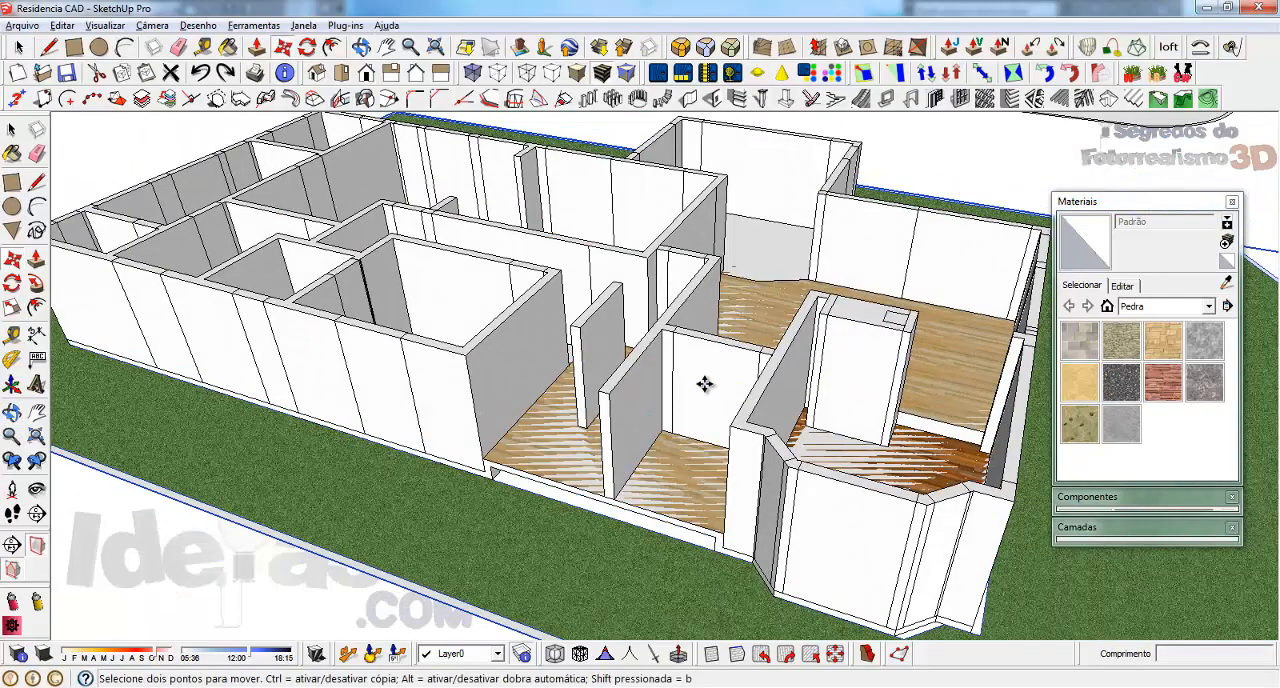
middle_click_drag(703, 380, 930, 376)
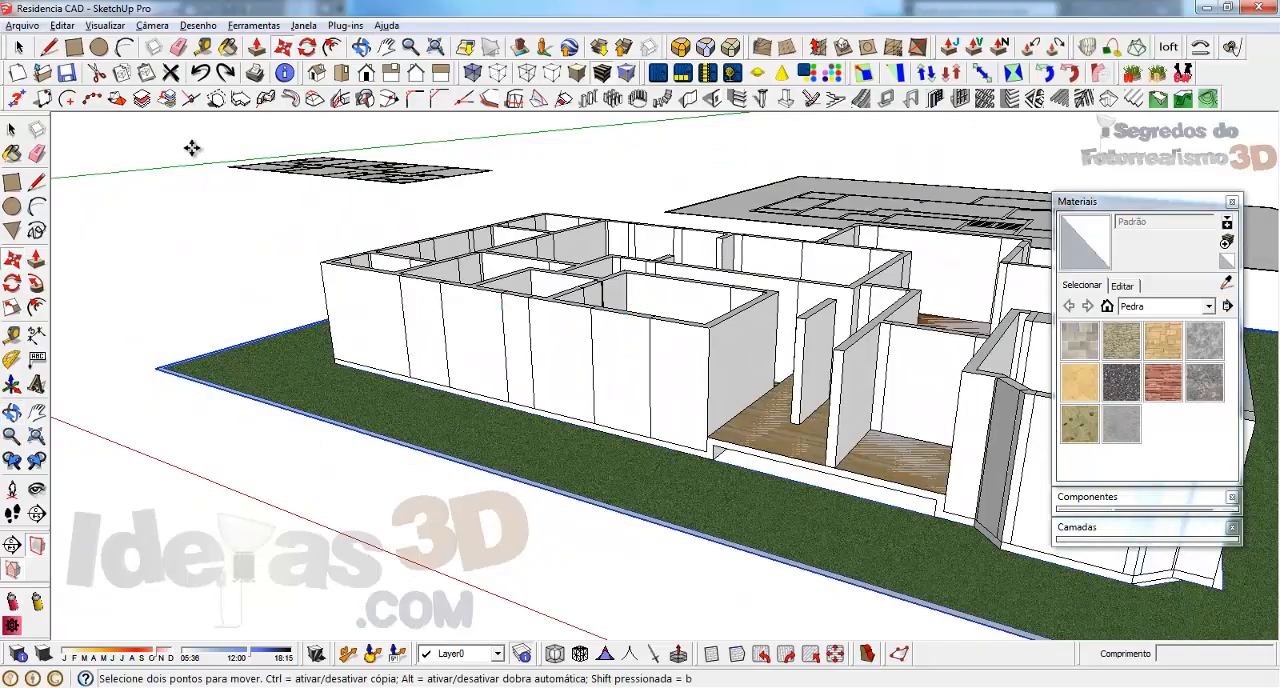
key("space")
Select the wall face beside the narrow seam in the partition of the small room next to the open bay, and examine the seam
middle_click_drag(951, 351, 637, 540)
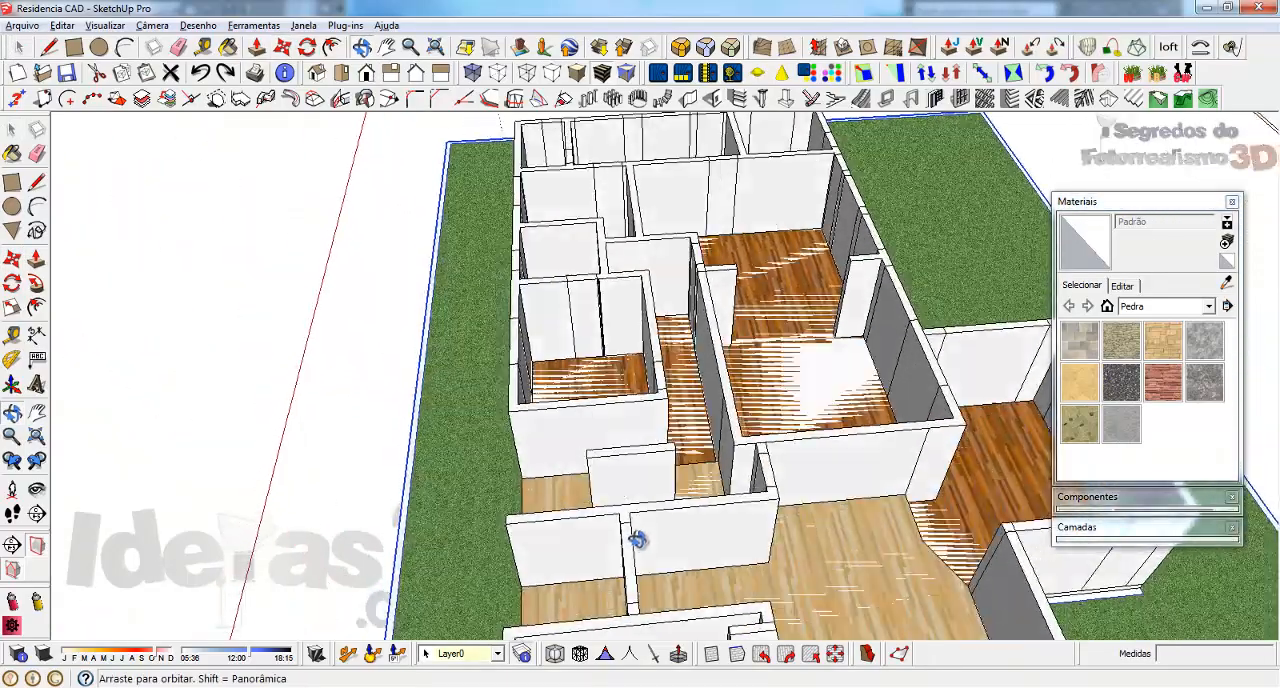
scroll(629, 286, "up", 6)
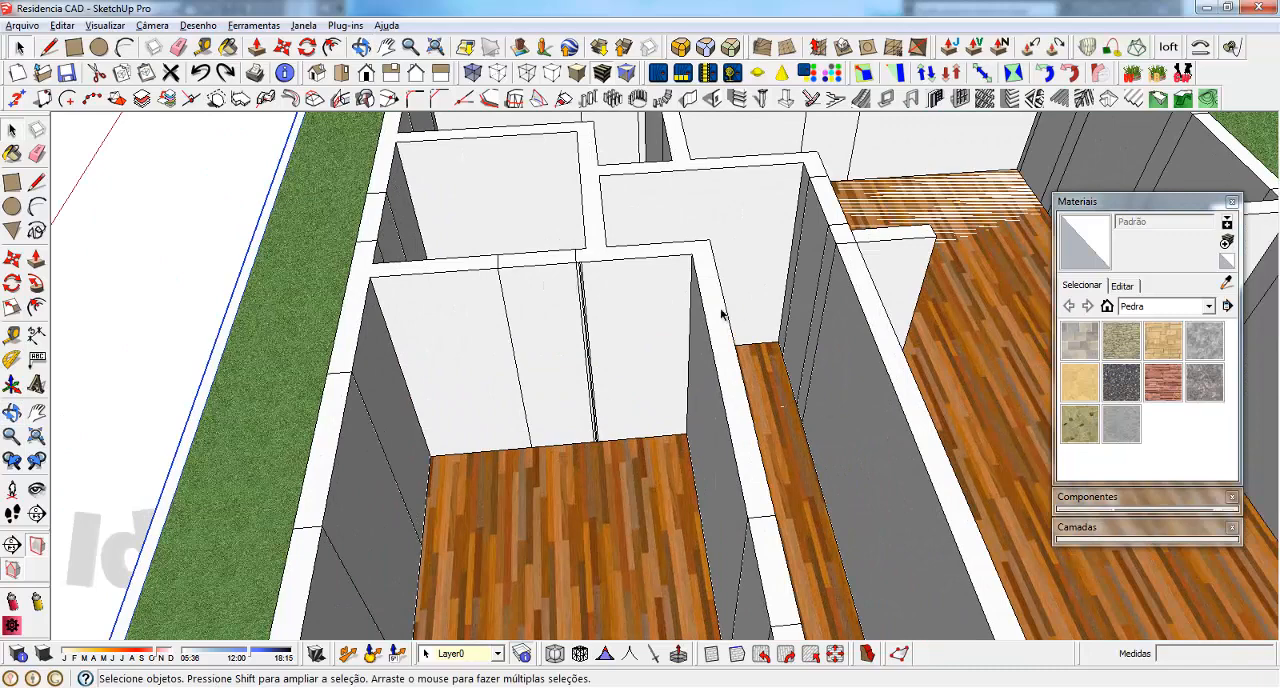
left_click(615, 324)
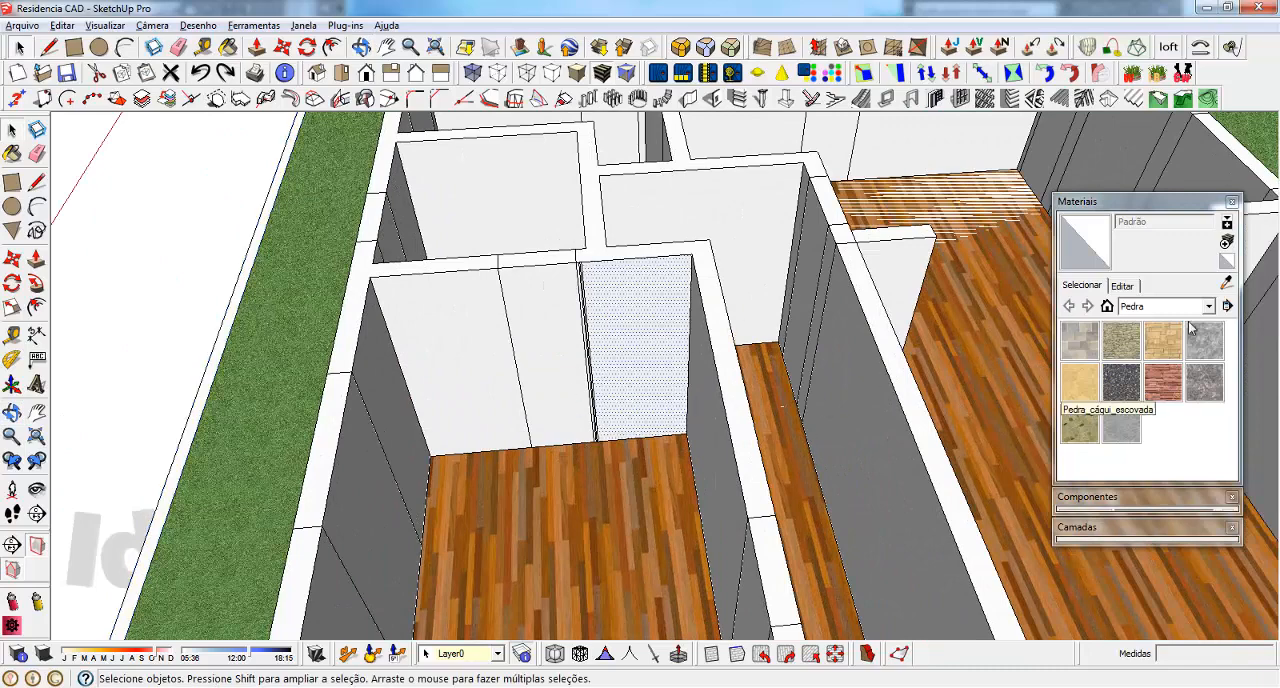
left_click(892, 322)
left_click(629, 293)
scroll(573, 285, "up", 3)
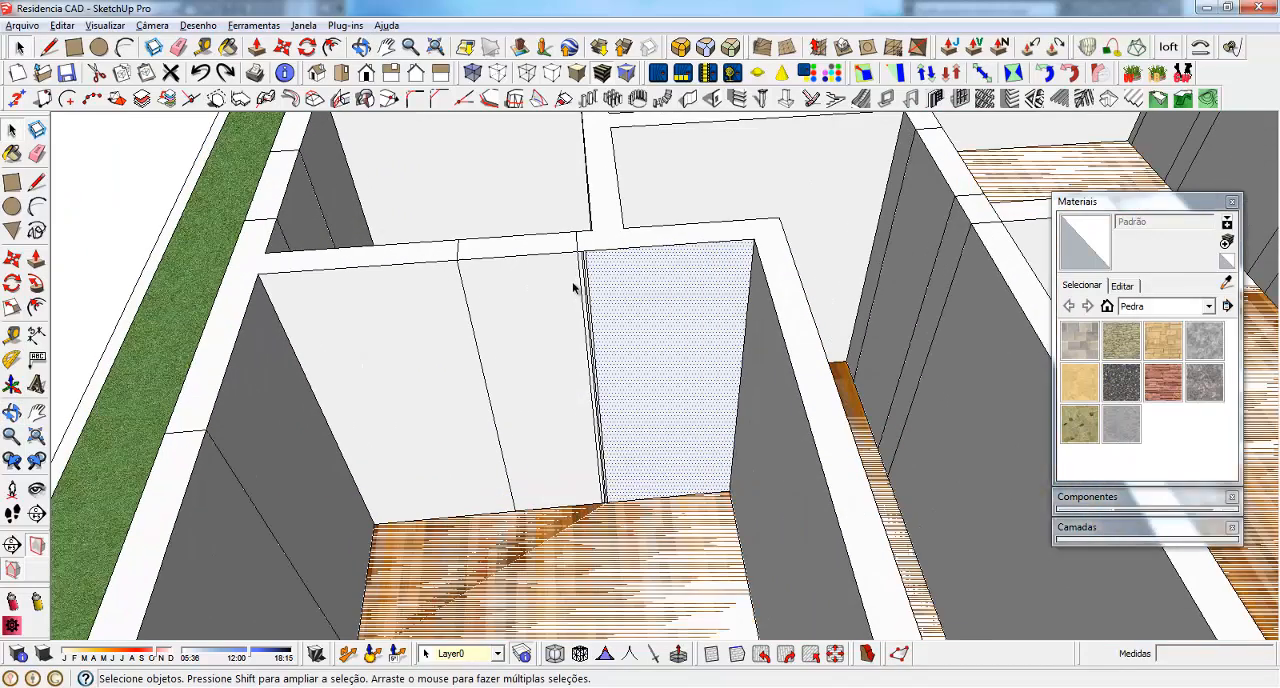
scroll(577, 270, "down", 7)
middle_click_drag(577, 270, 757, 365)
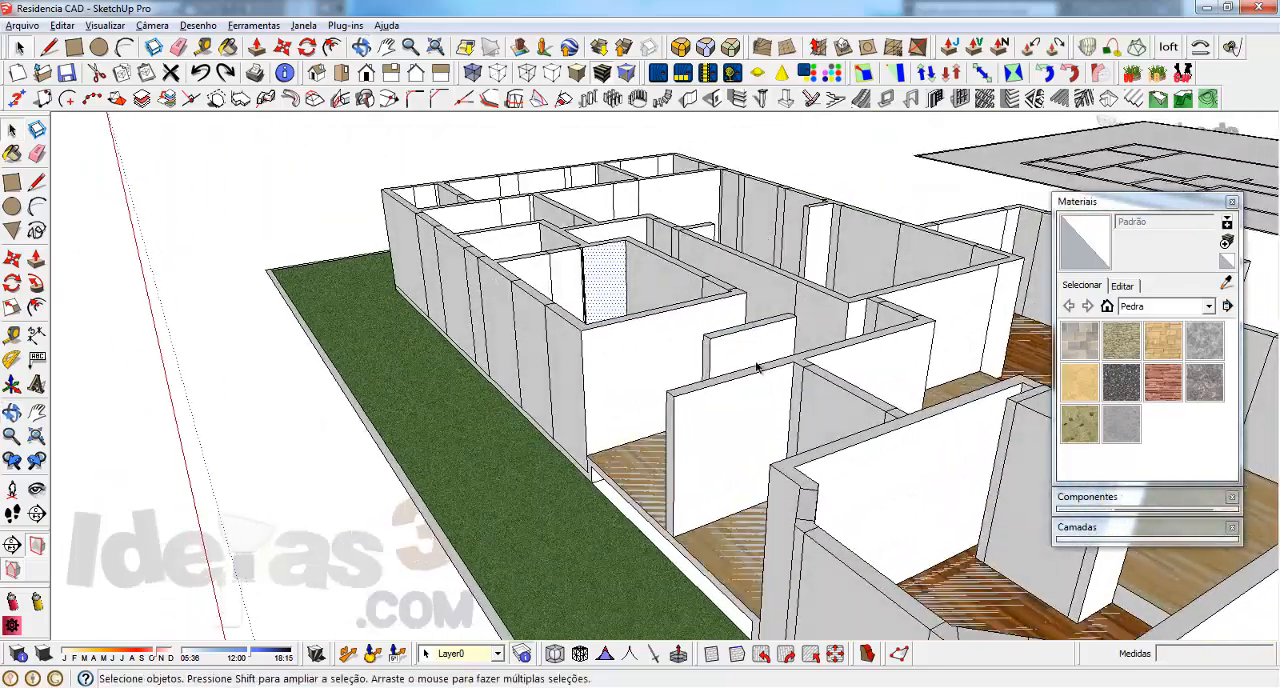
Explode the group holding the walls and floor around the open bay, and select individual wall faces to check them
scroll(749, 423, "up", 3)
scroll(640, 353, "down", 4)
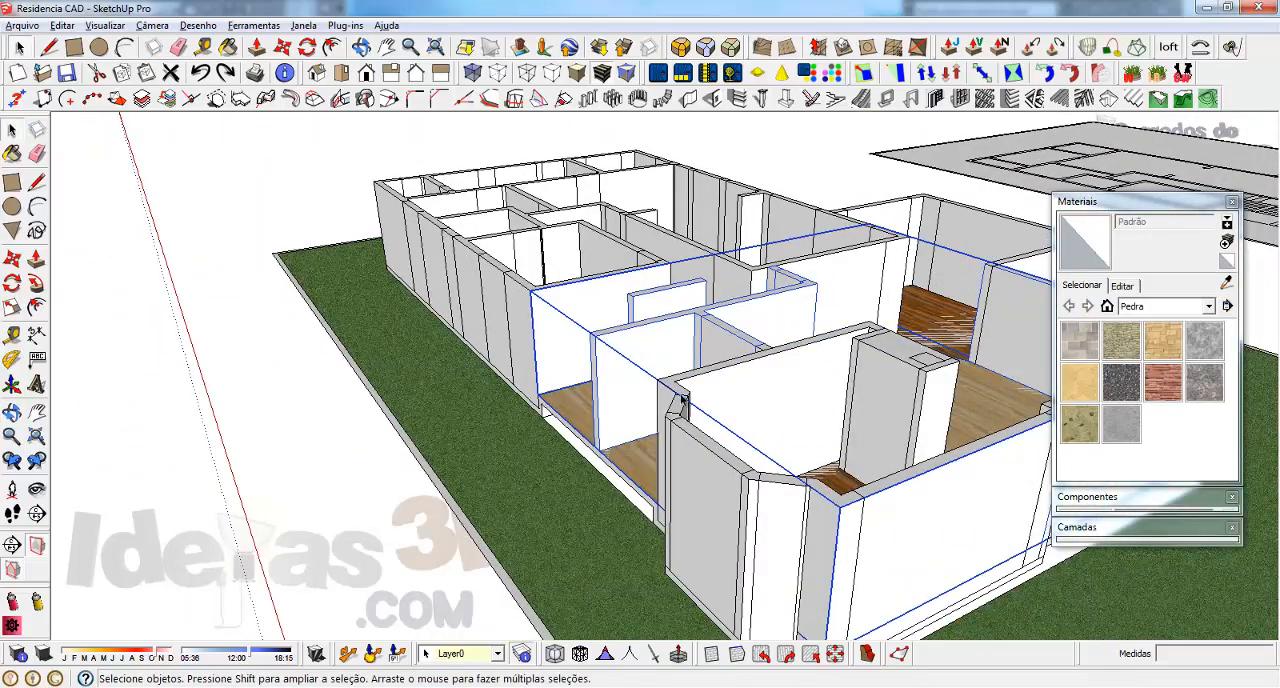
right_click(626, 378)
left_click(672, 321)
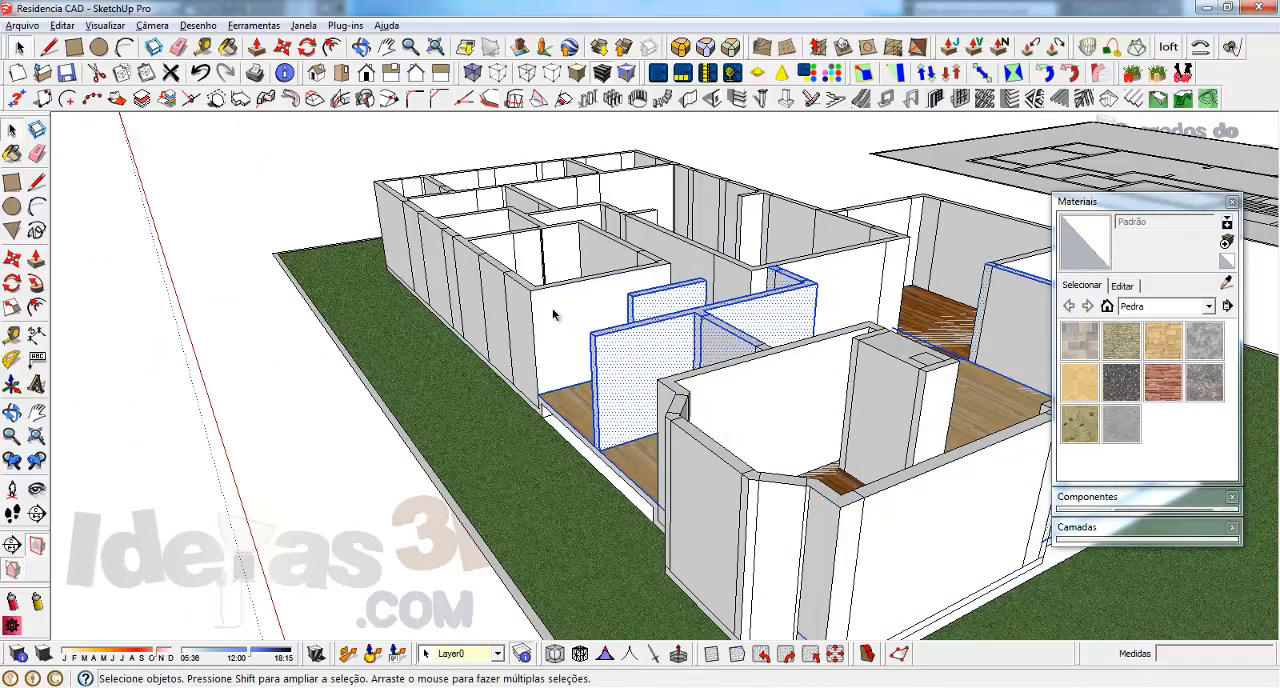
scroll(737, 286, "up", 4)
scroll(517, 277, "down", 4)
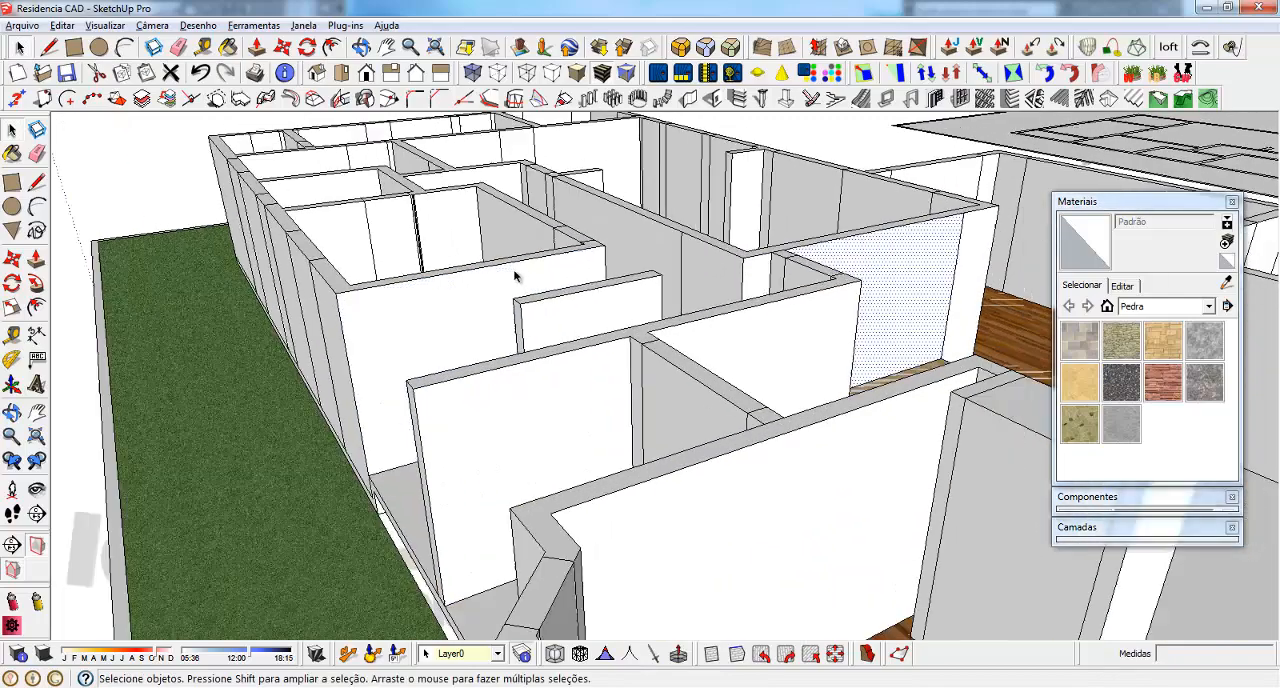
middle_click_drag(517, 277, 766, 391)
left_click(675, 405)
left_click(791, 403)
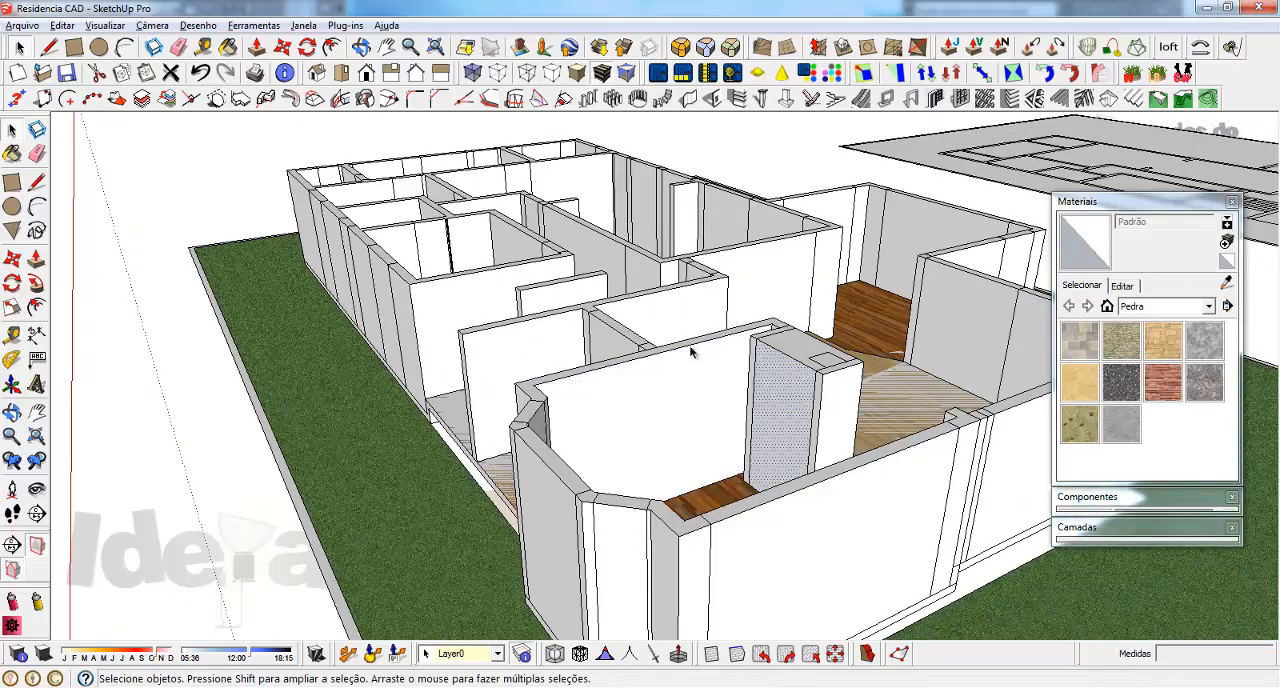
Erase the extra edges of the narrow seam in the partition of the small room next to the open bay
middle_click_drag(466, 255, 440, 280)
scroll(391, 258, "up", 5)
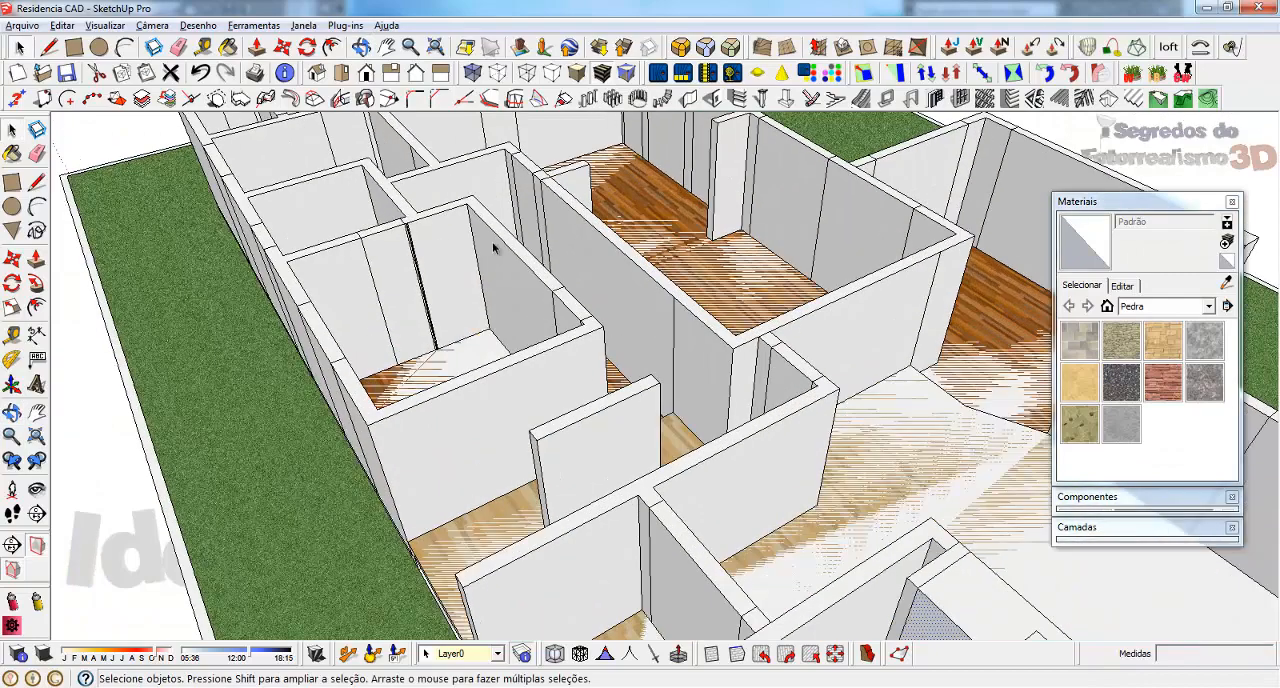
scroll(391, 258, "up", 3)
scroll(351, 194, "up", 3)
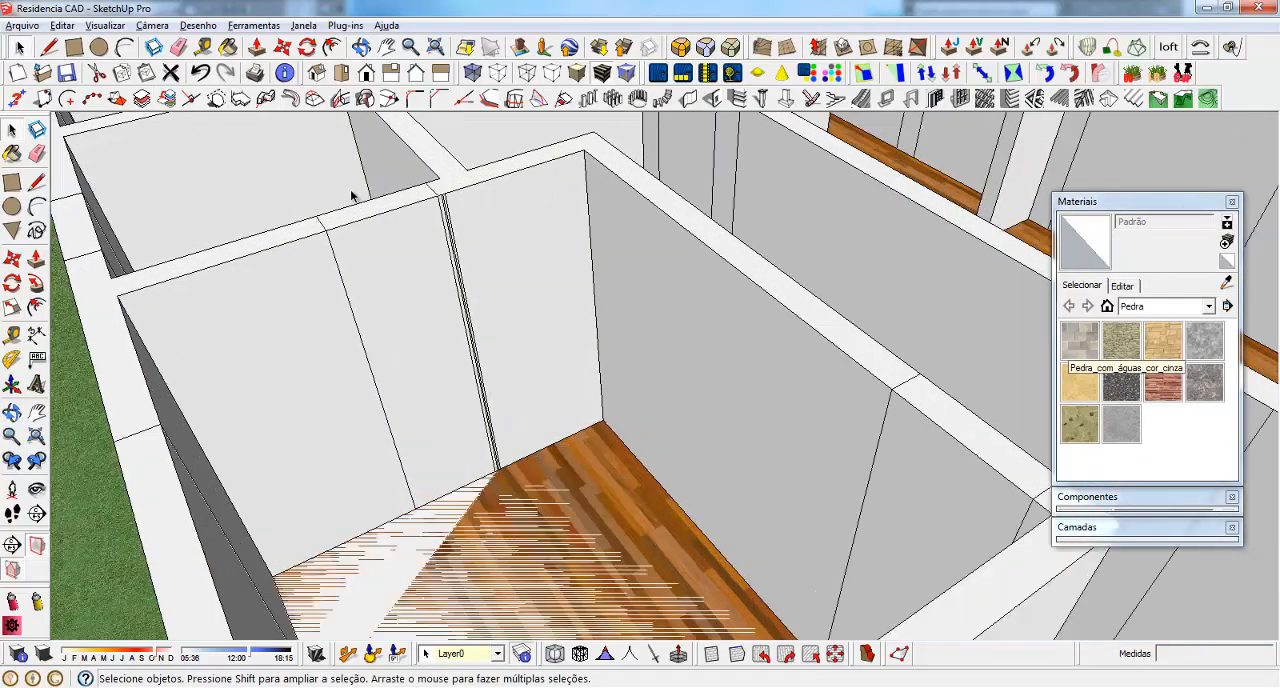
scroll(546, 300, "up", 2)
key("e")
left_click_drag(470, 193, 534, 214)
scroll(553, 268, "down", 2)
scroll(553, 268, "down", 1)
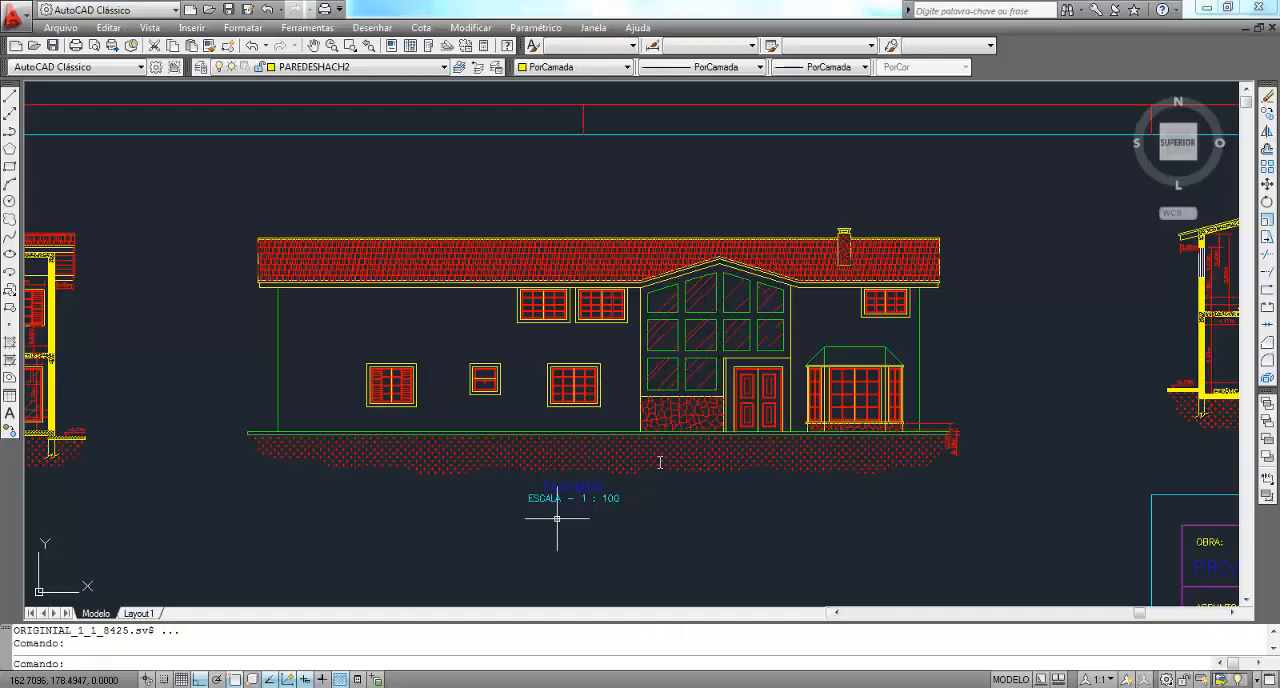
Switch to AutoCAD and examine the table of door and window sizes between the two floor plans
scroll(563, 508, "down", 3)
middle_click_drag(540, 330, 538, 206)
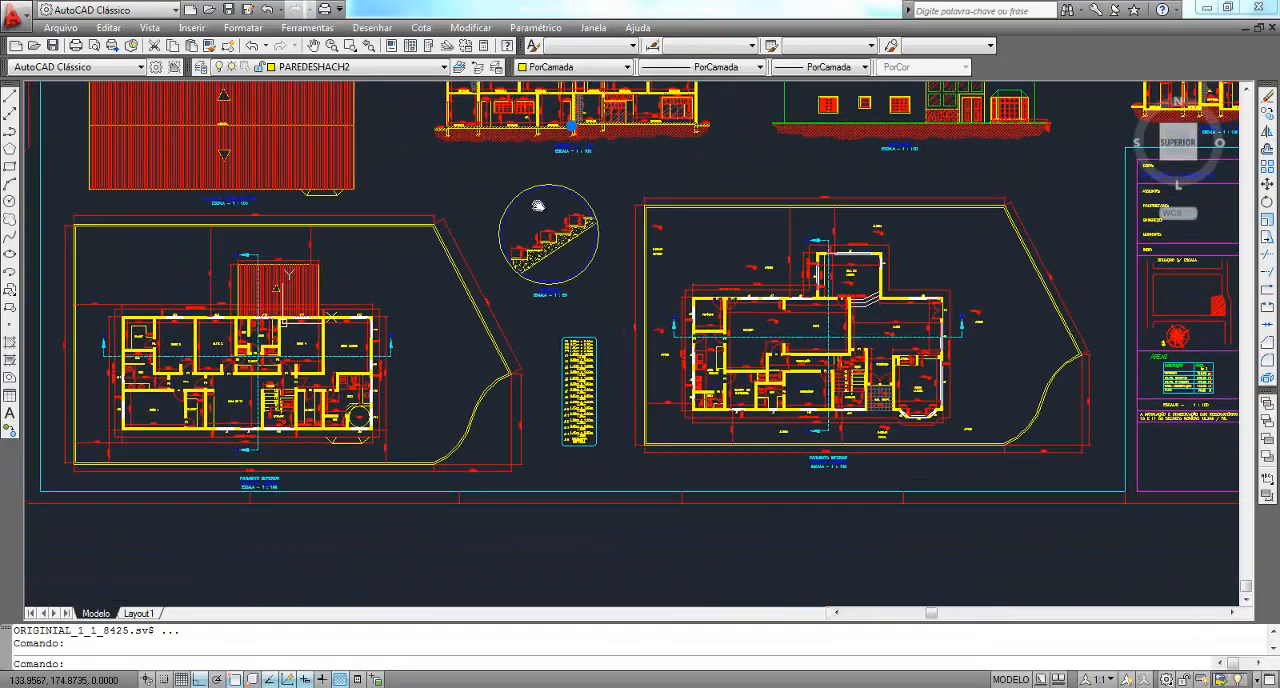
scroll(537, 432, "up", 4)
scroll(660, 150, "up", 2)
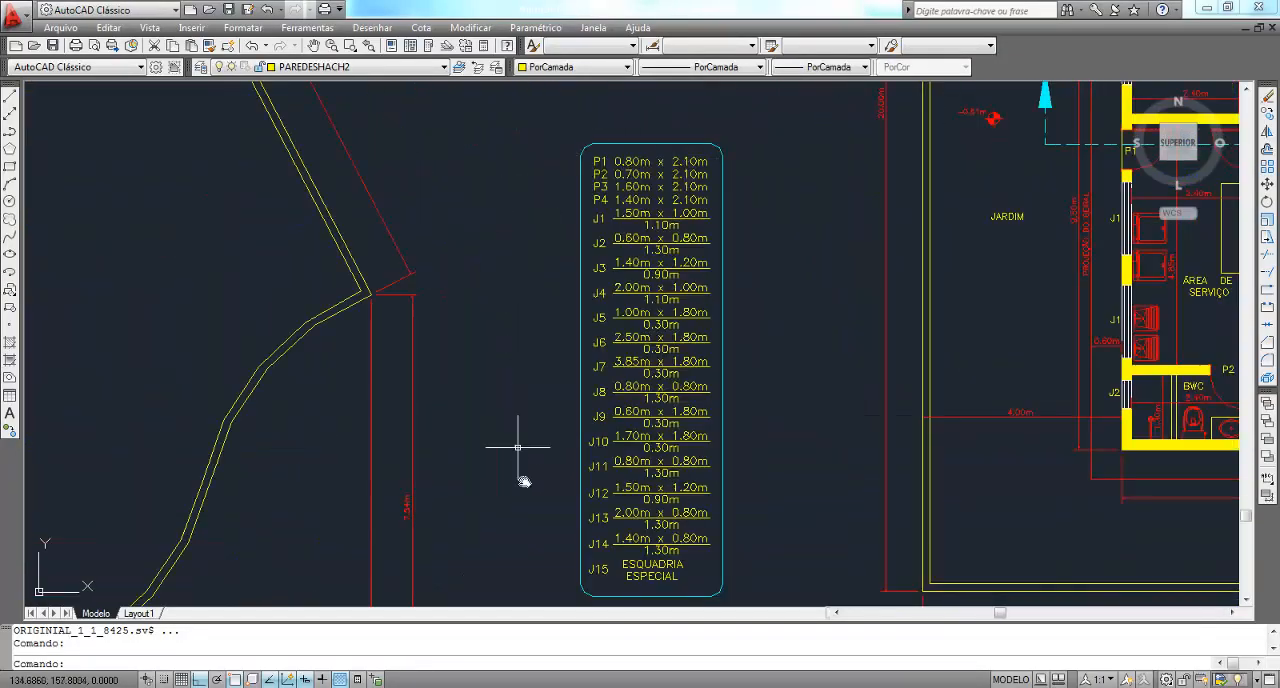
middle_click_drag(618, 338, 595, 273)
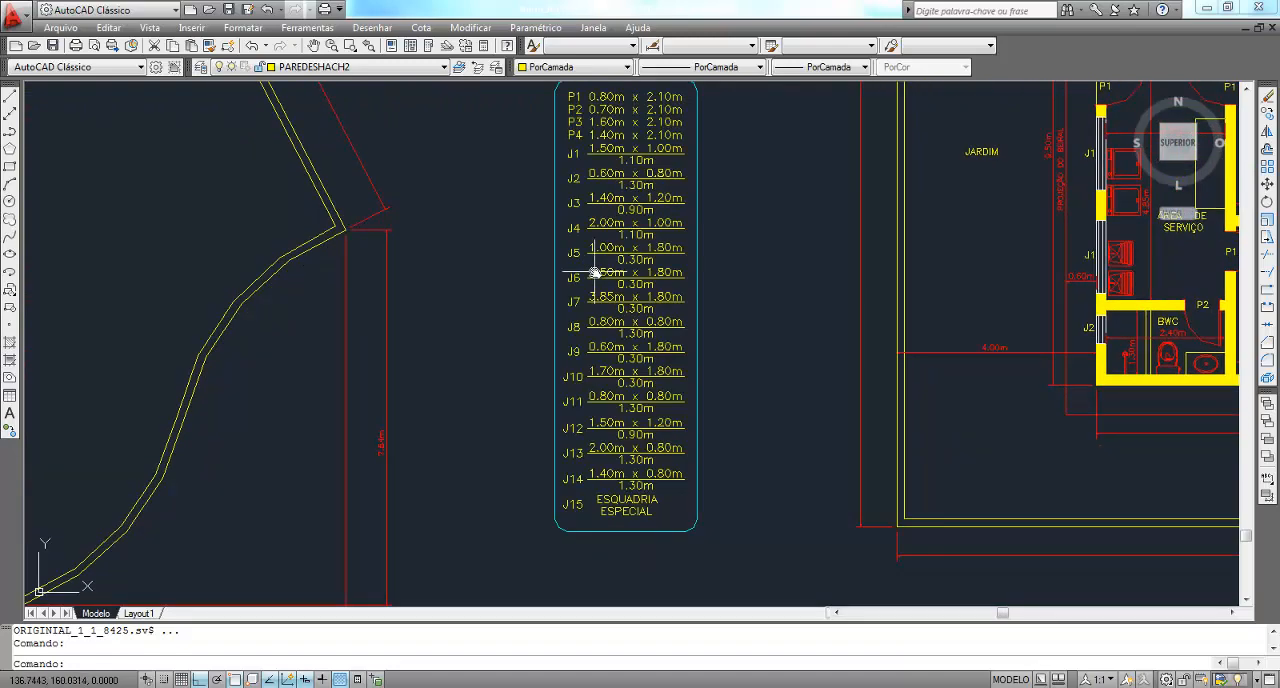
middle_click_drag(650, 220, 634, 272)
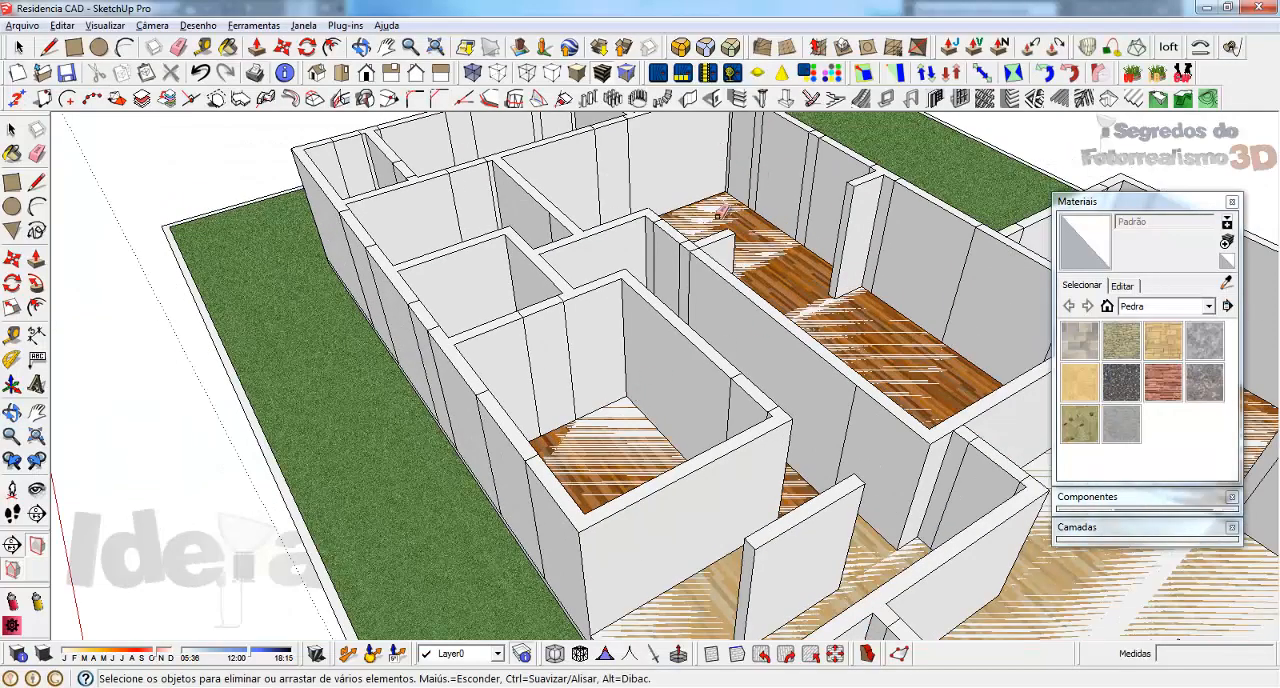
Switch back to SketchUp, start the command for creating openings on vertical walls, and examine the house's raised walls
mouse_move(720, 213)
middle_mouse_down()
mouse_move(449, 220)
mouse_move(474, 205)
mouse_move(733, 201)
middle_mouse_up()
scroll(733, 201, "down", 2)
scroll(561, 284, "down", 3)
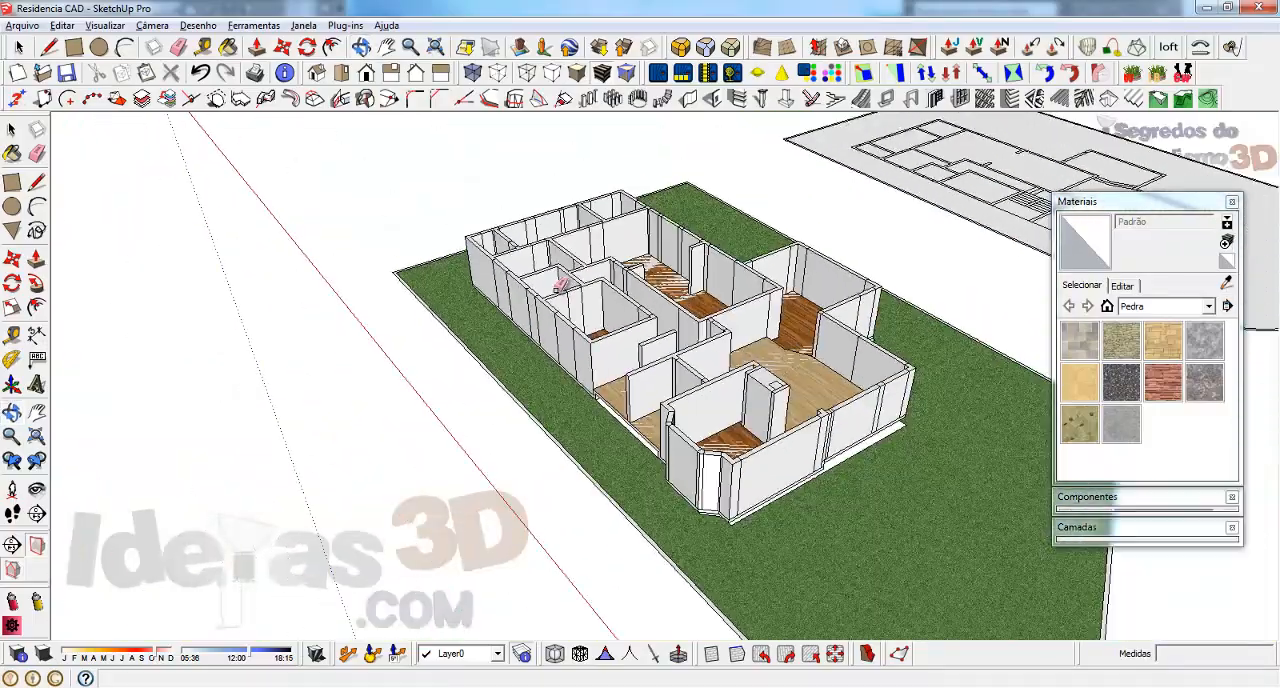
scroll(561, 276, "down", 5)
middle_click_drag(561, 276, 818, 258)
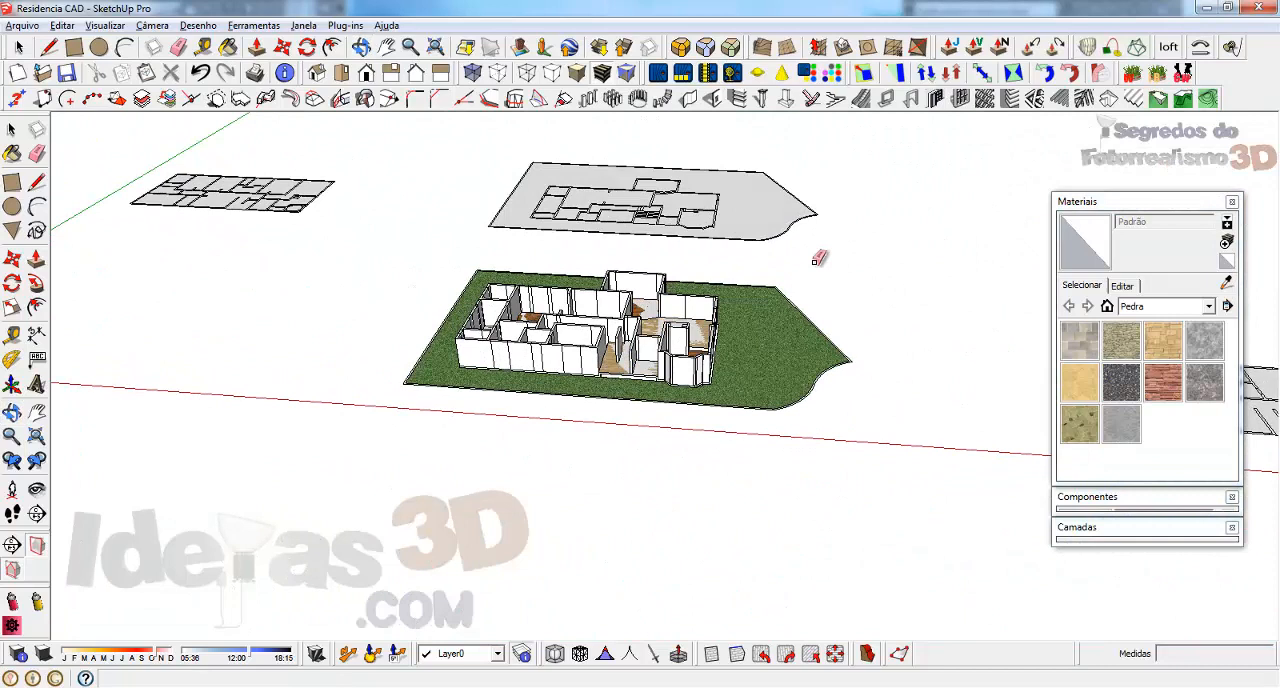
left_click(713, 101)
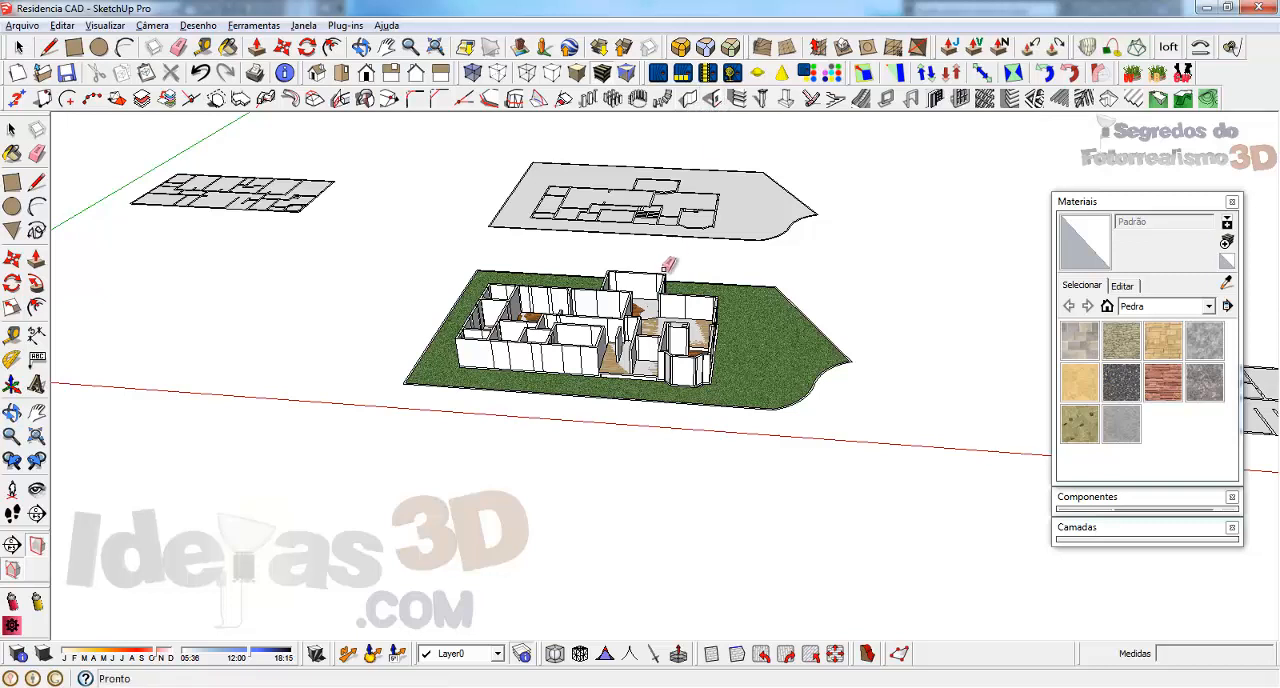
scroll(665, 248, "up", 5)
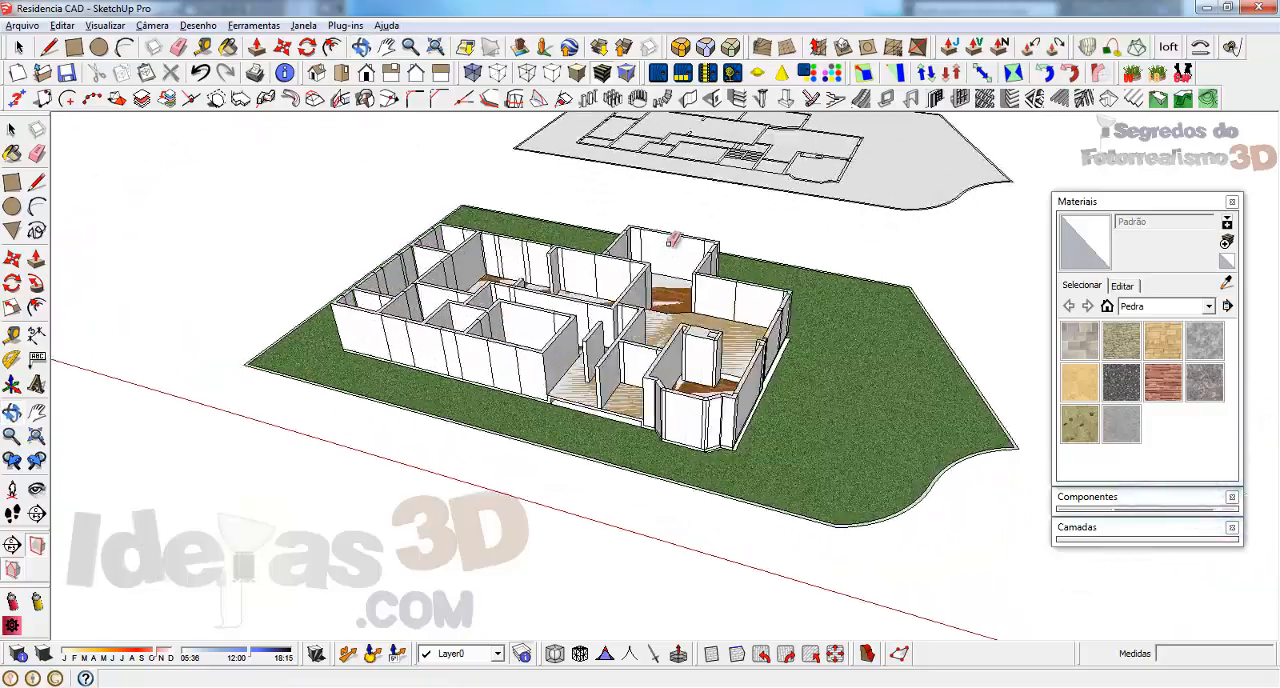
scroll(672, 240, "up", 3)
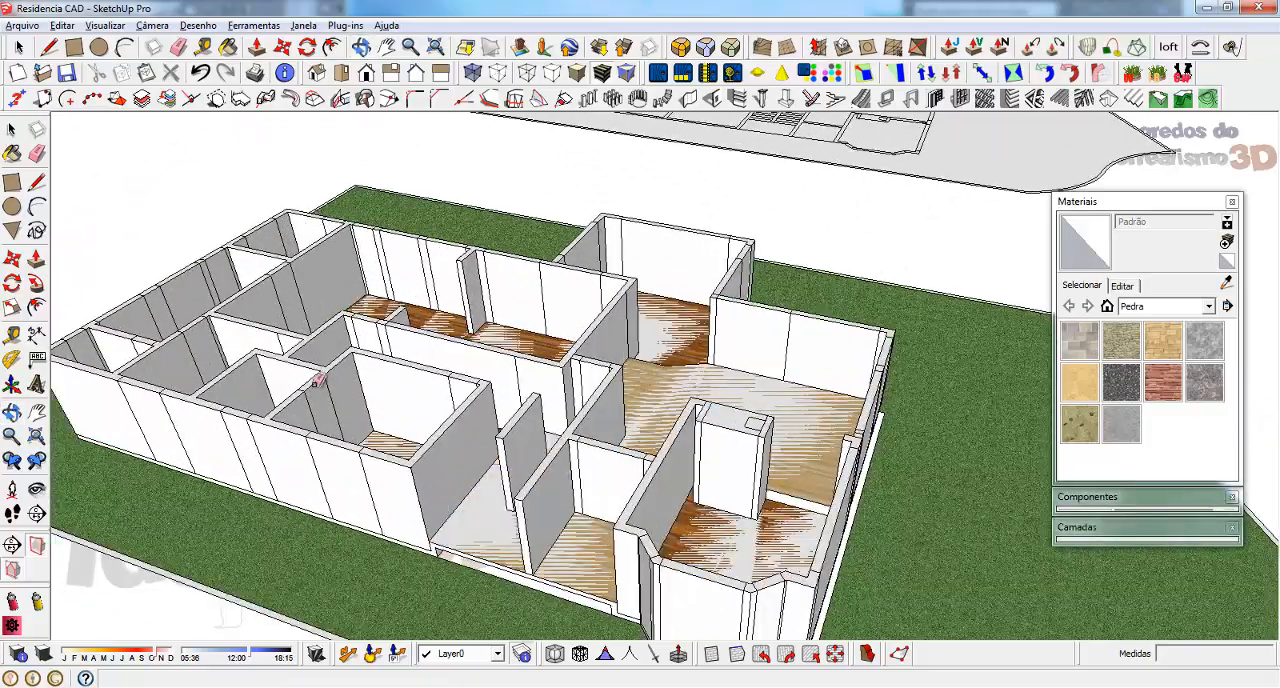
scroll(316, 381, "up", 3)
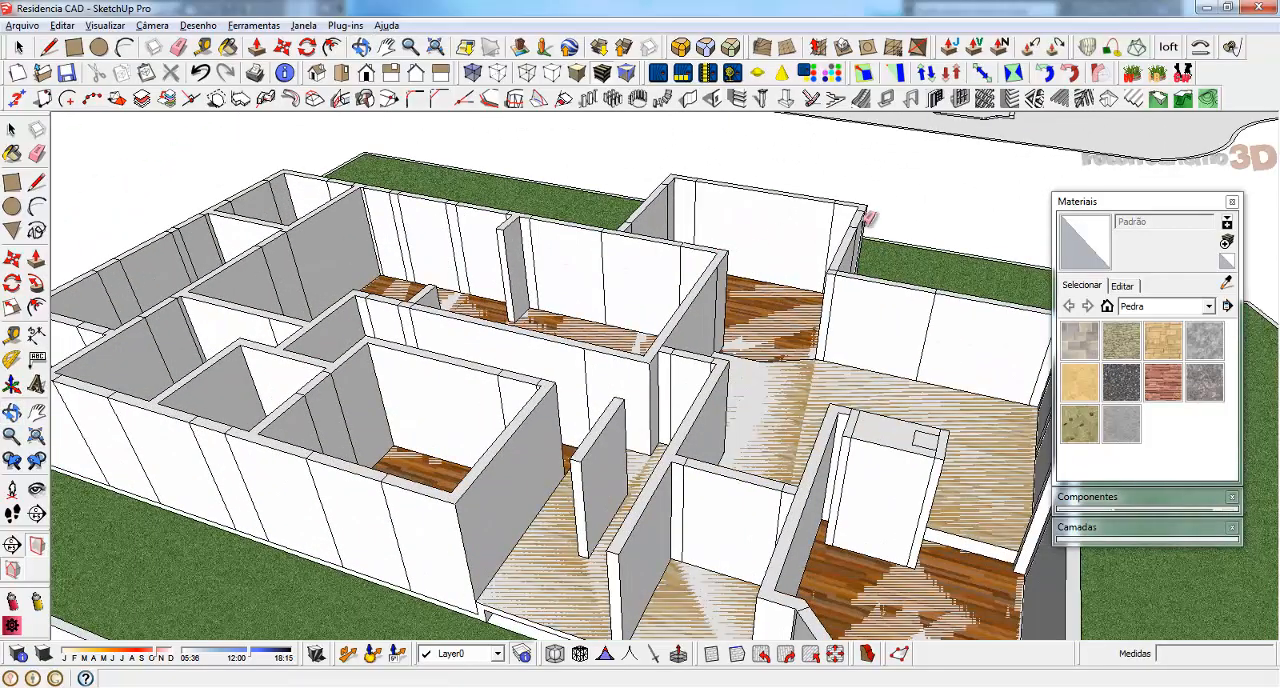
middle_click_drag(868, 216, 831, 243)
scroll(779, 251, "down", 3)
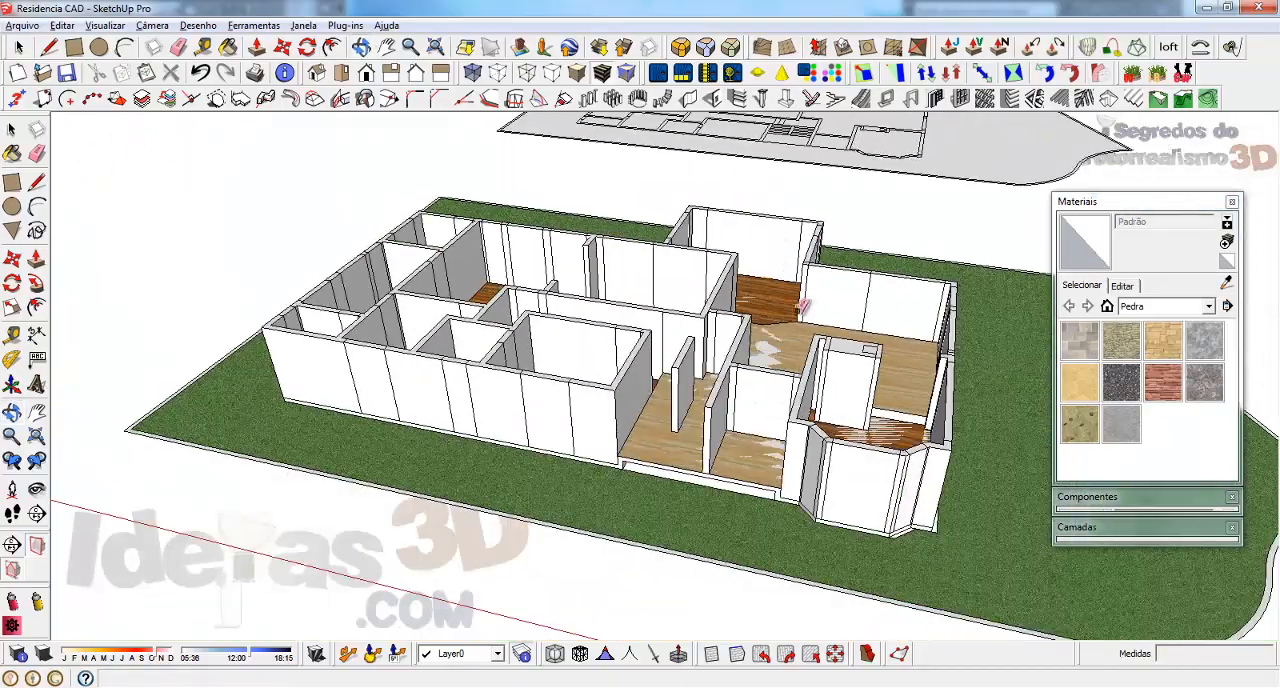